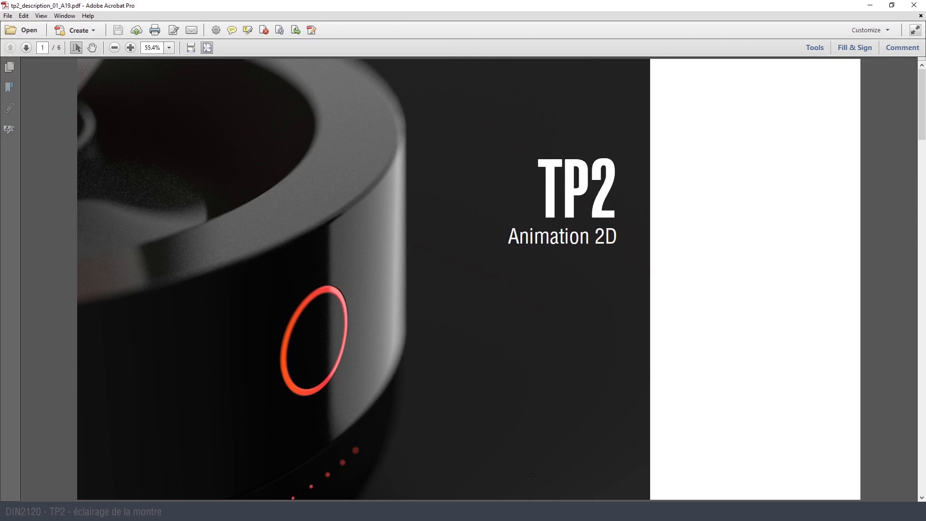
- Switch to Cinema 4D, and from there to the browser showing the Behance search results for "watch"
{"action": "mouse_move", "coordinate": [509, 511]}
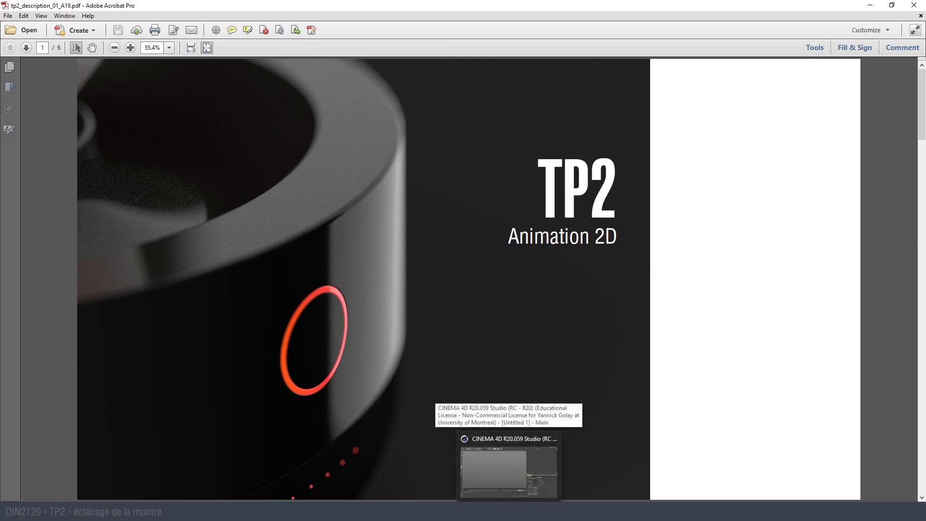
{"action": "left_click", "coordinate": [509, 470]}
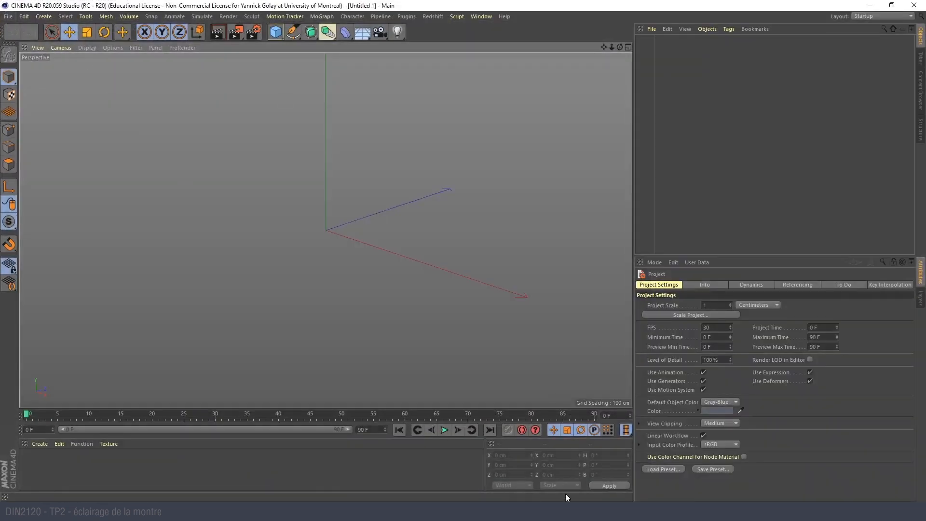
{"action": "left_click", "coordinate": [570, 511]}
{"action": "left_click", "coordinate": [555, 504]}
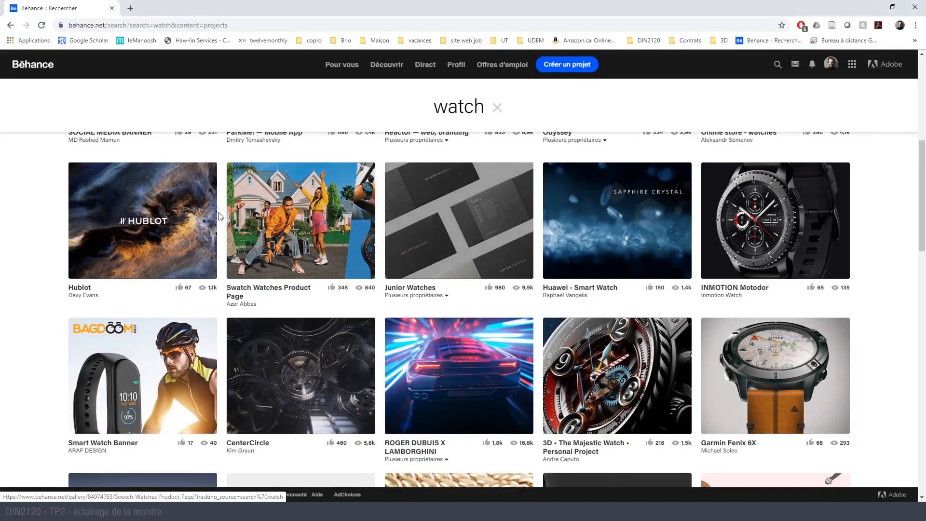
- Open the Garmin Fenix 6X, SOCIAL MEDIA BANNER and Odyssey projects from the watch search results in separate tabs
{"action": "scroll", "coordinate": [854, 302], "scroll_direction": "down", "scroll_amount": 1}
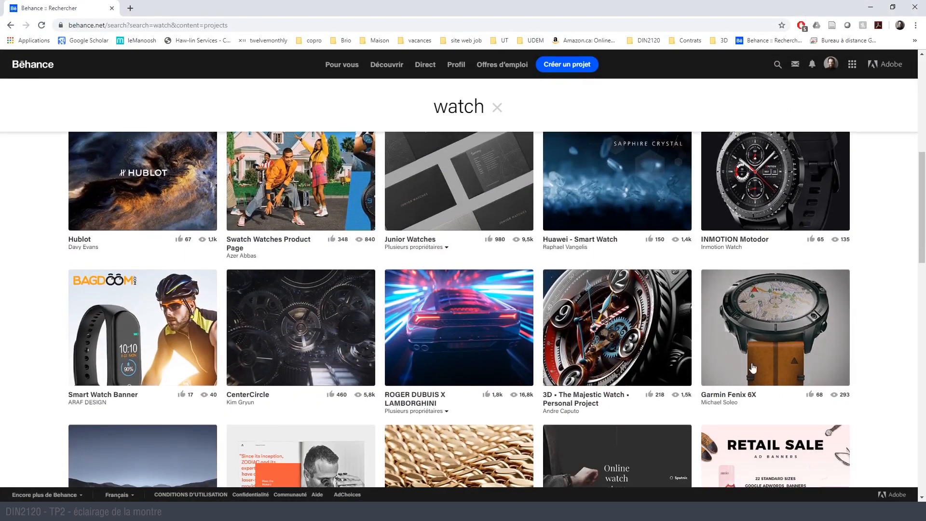
{"action": "middle_click", "coordinate": [781, 307]}
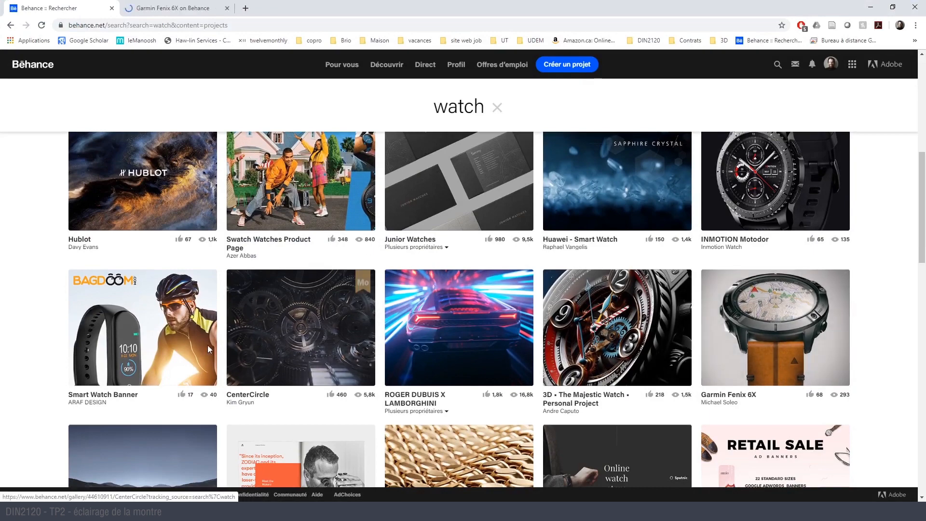
{"action": "scroll", "coordinate": [366, 328], "scroll_direction": "up", "scroll_amount": 1}
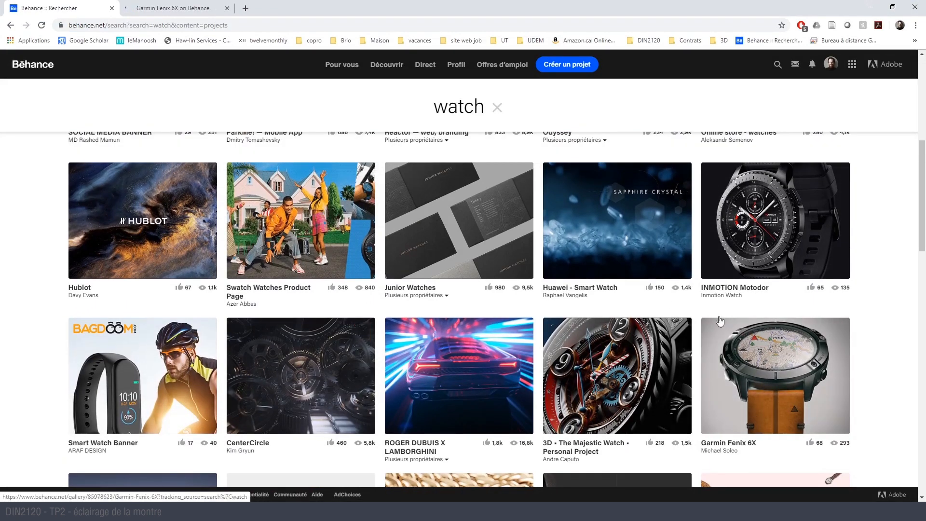
{"action": "scroll", "coordinate": [418, 291], "scroll_direction": "down", "scroll_amount": 3}
{"action": "scroll", "coordinate": [418, 291], "scroll_direction": "down", "scroll_amount": 6}
{"action": "scroll", "coordinate": [419, 289], "scroll_direction": "up", "scroll_amount": 15}
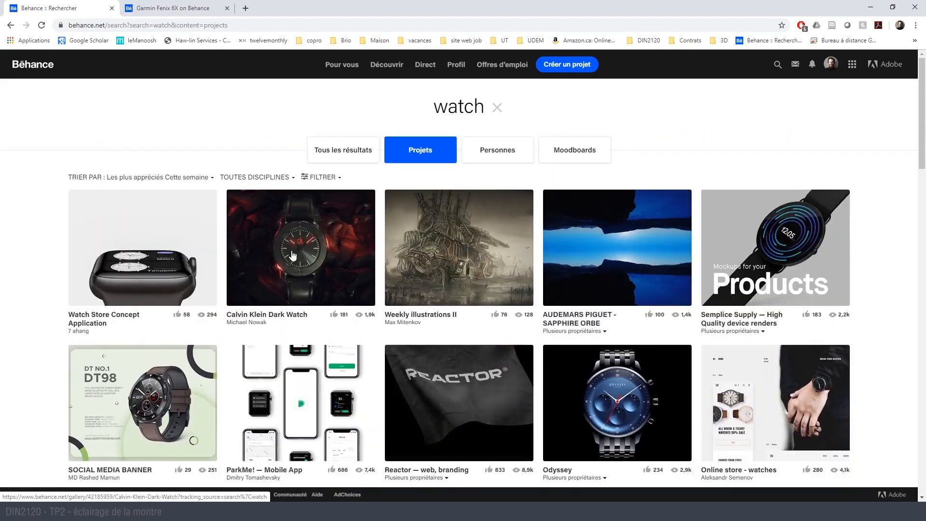
{"action": "middle_click", "coordinate": [160, 414]}
{"action": "middle_click", "coordinate": [641, 404]}
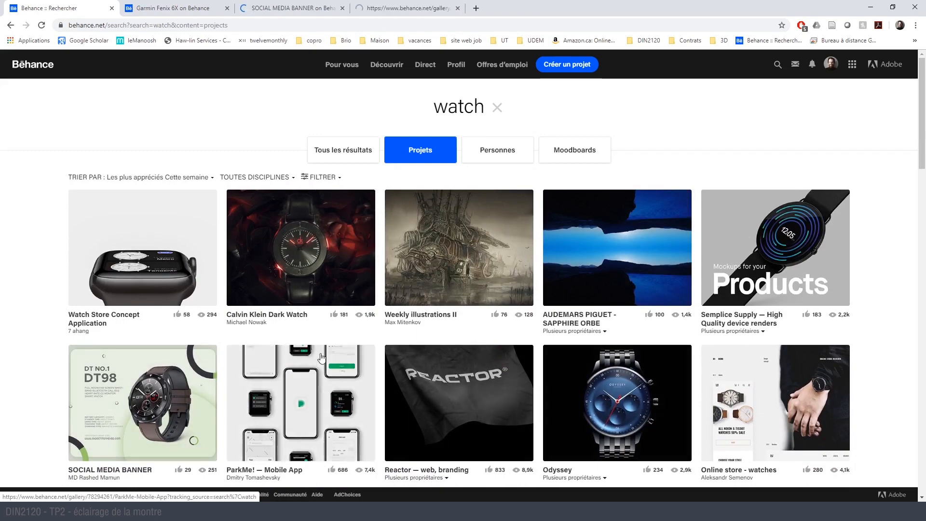
- Look further through the watch search results and open the Di-fuse Smart Watch project in a separate tab
{"action": "scroll", "coordinate": [324, 358], "scroll_direction": "down", "scroll_amount": 13}
{"action": "scroll", "coordinate": [319, 349], "scroll_direction": "down", "scroll_amount": 4}
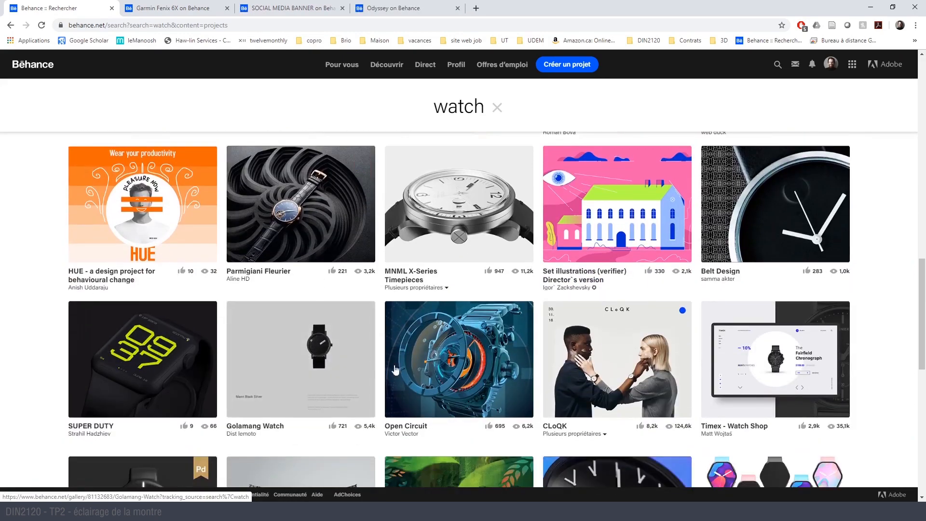
{"action": "scroll", "coordinate": [479, 342], "scroll_direction": "down", "scroll_amount": 7}
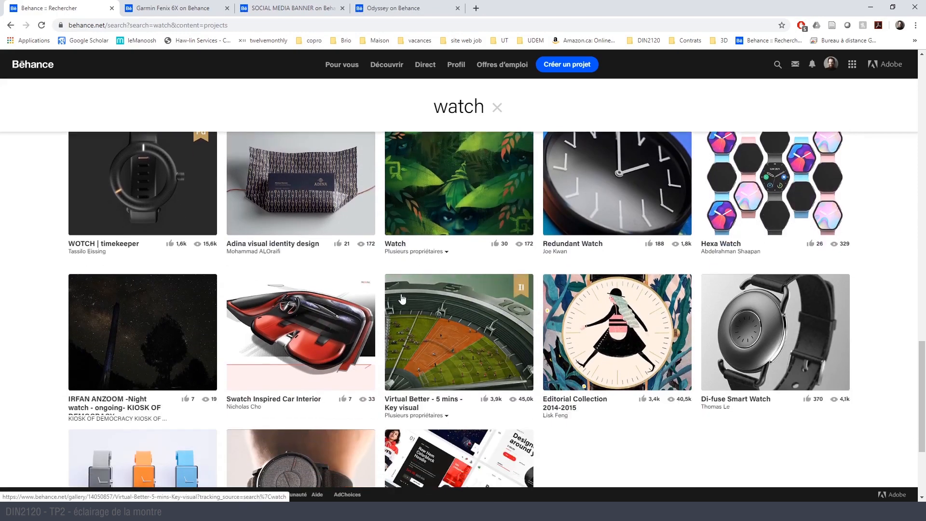
{"action": "middle_click", "coordinate": [754, 339]}
{"action": "scroll", "coordinate": [757, 318], "scroll_direction": "down", "scroll_amount": 3}
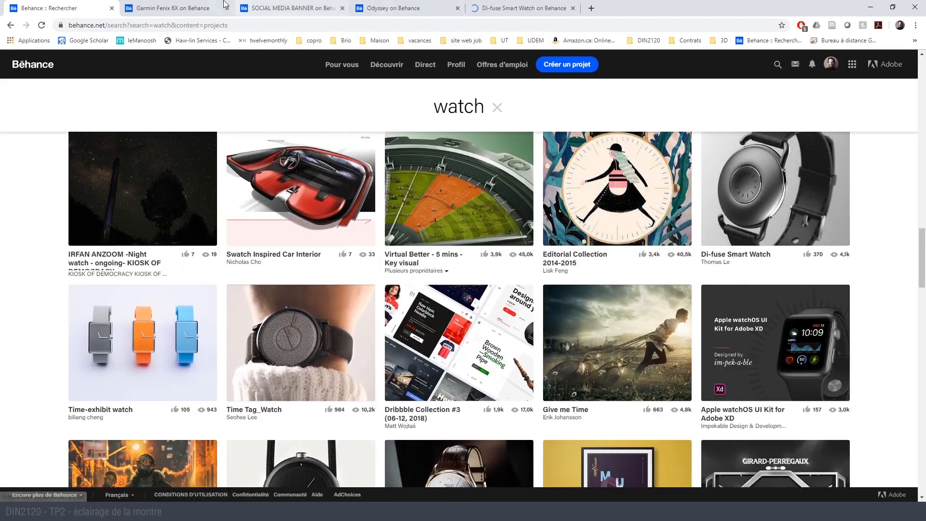
- Examine the Garmin Fenix 6X project's product images, sketches and close-up renders for lighting and reflections
{"action": "left_click", "coordinate": [183, 9]}
{"action": "scroll", "coordinate": [386, 252], "scroll_direction": "down", "scroll_amount": 5}
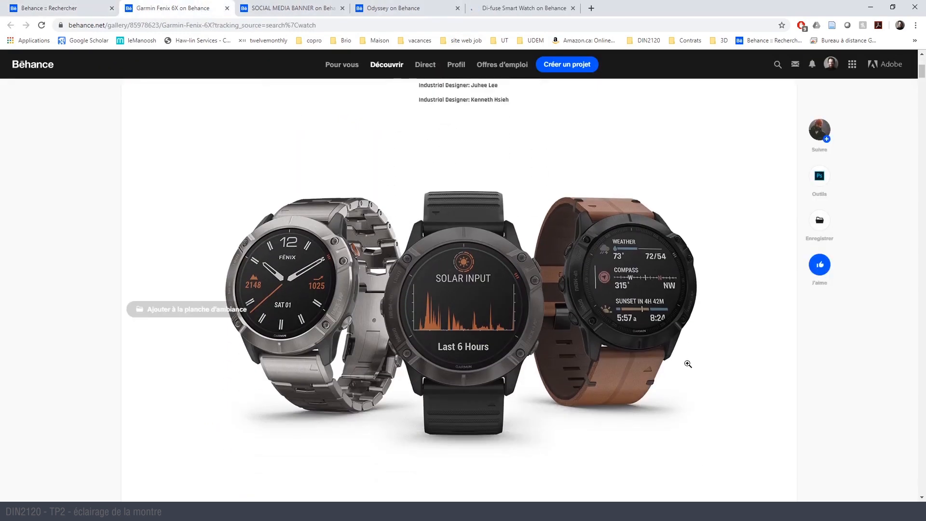
{"action": "scroll", "coordinate": [689, 364], "scroll_direction": "down", "scroll_amount": 7}
{"action": "scroll", "coordinate": [679, 357], "scroll_direction": "down", "scroll_amount": 10}
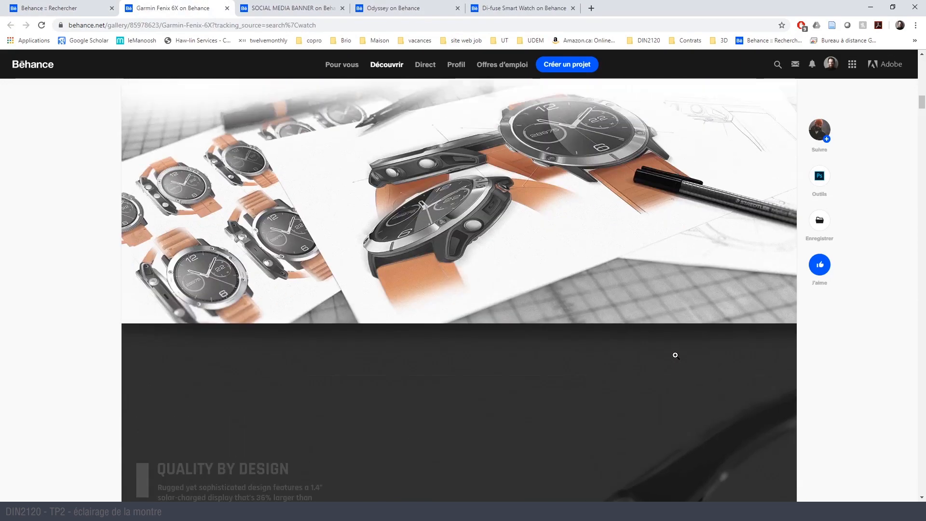
{"action": "scroll", "coordinate": [676, 356], "scroll_direction": "down", "scroll_amount": 12}
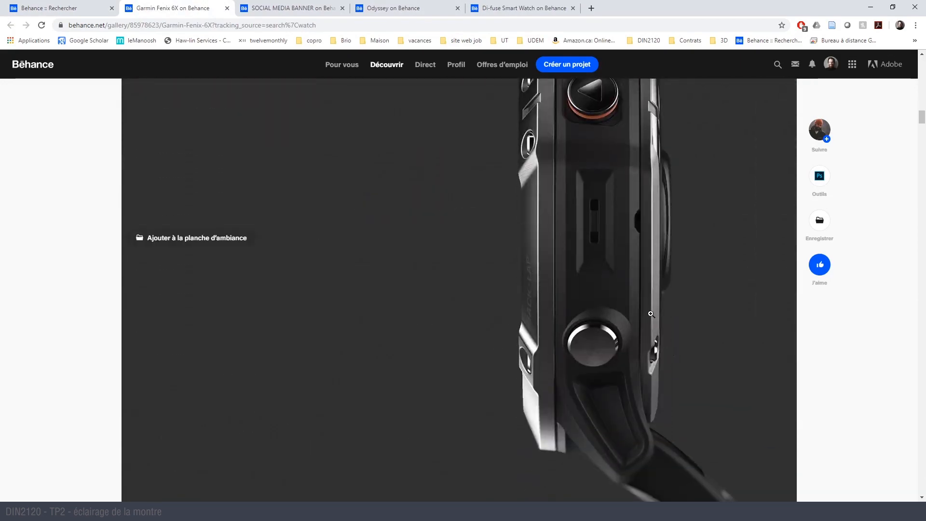
{"action": "scroll", "coordinate": [593, 410], "scroll_direction": "down", "scroll_amount": 6}
{"action": "scroll", "coordinate": [593, 410], "scroll_direction": "down", "scroll_amount": 6}
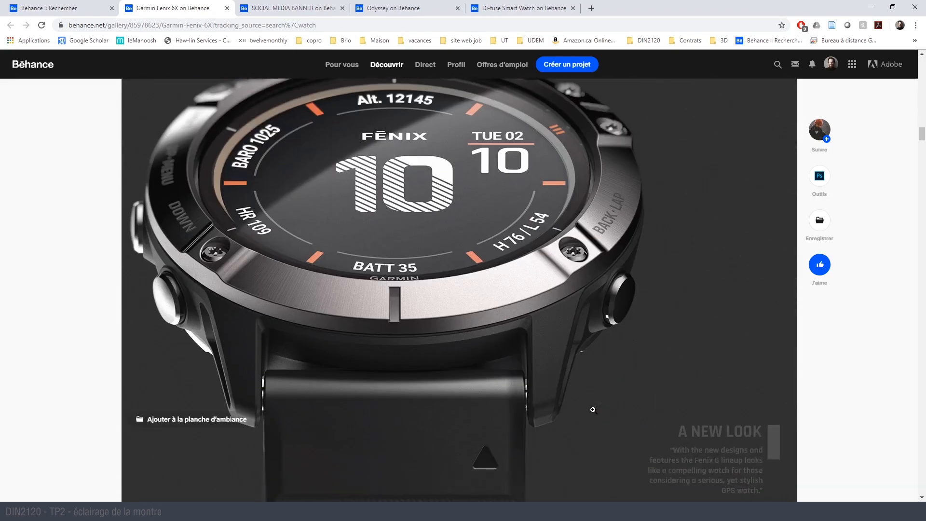
{"action": "scroll", "coordinate": [473, 280], "scroll_direction": "up", "scroll_amount": 2}
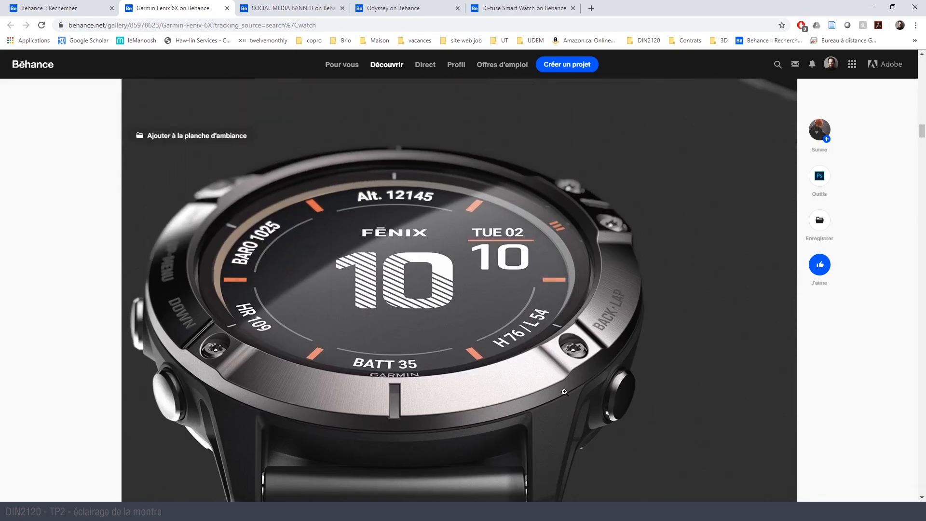
- Examine the DT98 smart watch image in the SOCIAL MEDIA BANNER project
{"action": "left_click", "coordinate": [290, 8]}
{"action": "scroll", "coordinate": [590, 266], "scroll_direction": "down", "scroll_amount": 3}
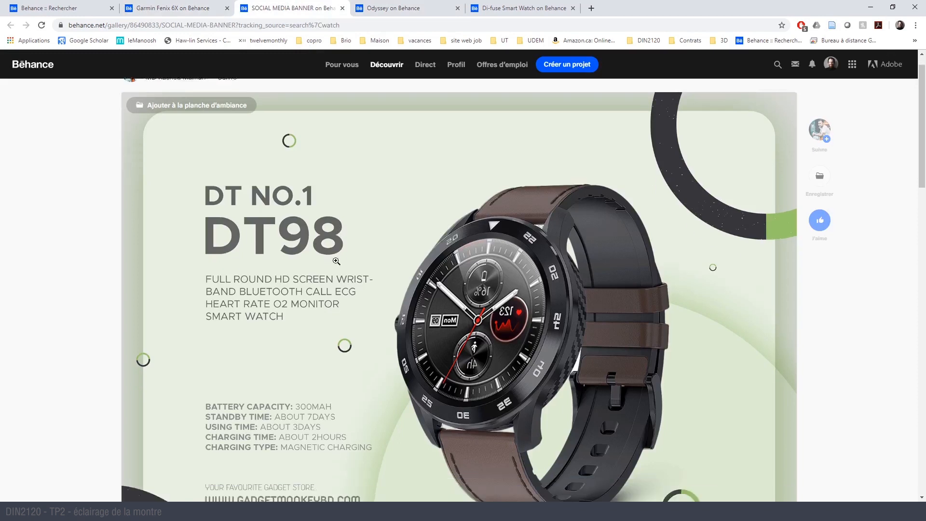
{"action": "scroll", "coordinate": [641, 265], "scroll_direction": "up", "scroll_amount": 1}
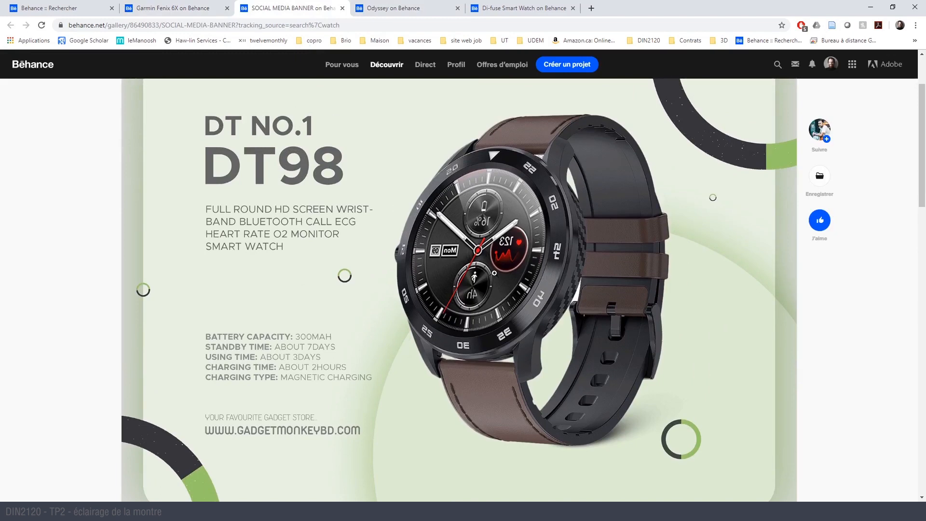
{"action": "scroll", "coordinate": [568, 318], "scroll_direction": "down", "scroll_amount": 8}
{"action": "scroll", "coordinate": [565, 314], "scroll_direction": "up", "scroll_amount": 9}
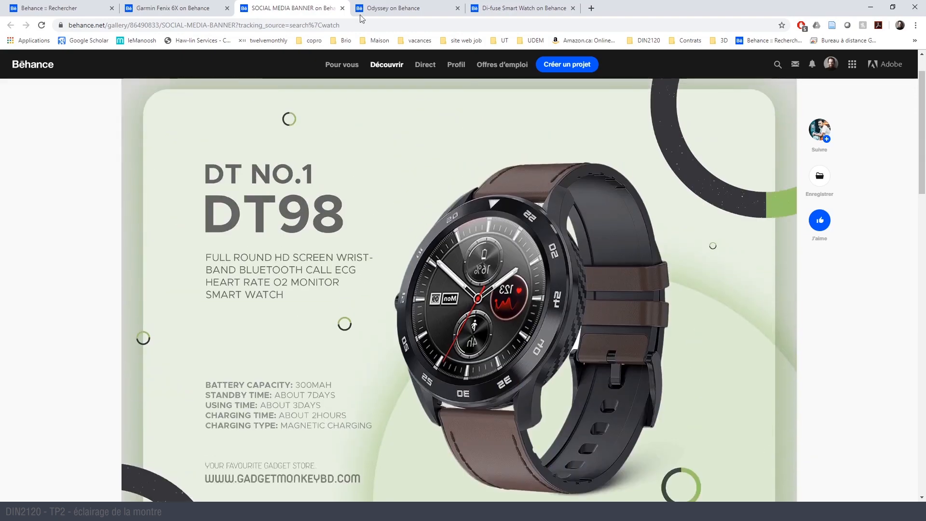
- Examine the Odyssey project's opening image of the rim-lit watch outline above the moon
{"action": "left_click", "coordinate": [388, 7]}
{"action": "scroll", "coordinate": [424, 184], "scroll_direction": "down", "scroll_amount": 6}
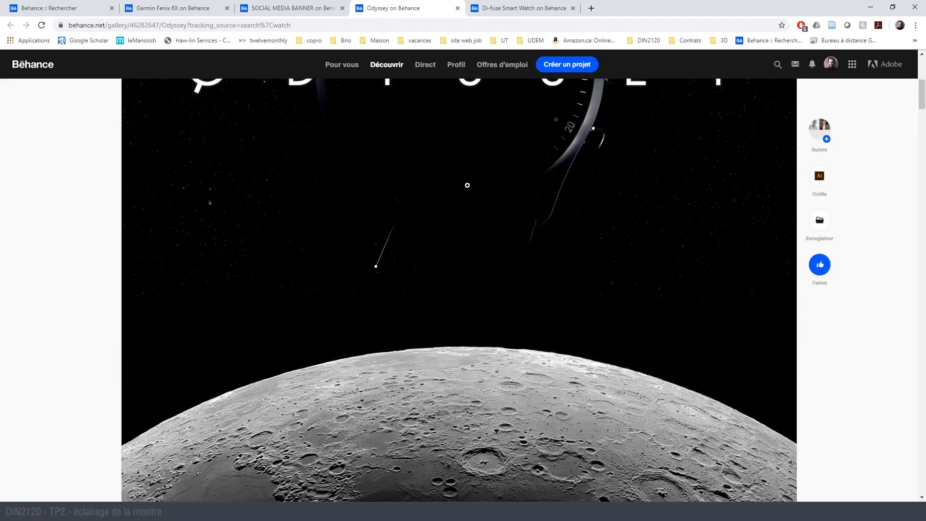
{"action": "scroll", "coordinate": [461, 183], "scroll_direction": "up", "scroll_amount": 3}
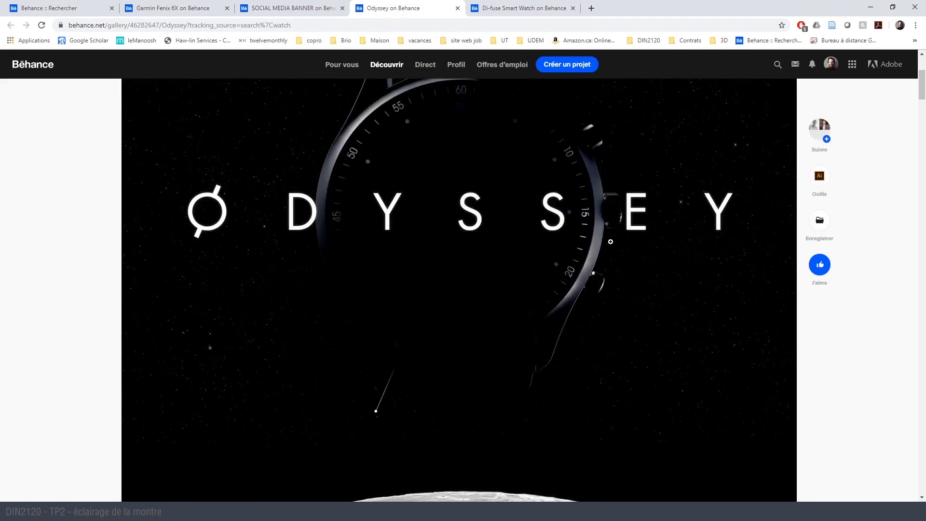
{"action": "scroll", "coordinate": [557, 254], "scroll_direction": "down", "scroll_amount": 1}
{"action": "scroll", "coordinate": [539, 230], "scroll_direction": "up", "scroll_amount": 2}
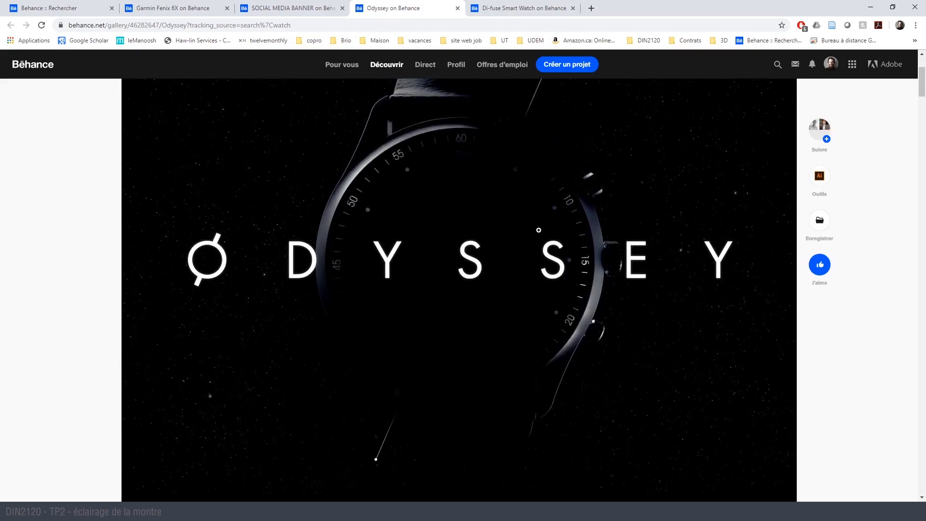
{"action": "scroll", "coordinate": [491, 162], "scroll_direction": "down", "scroll_amount": 10}
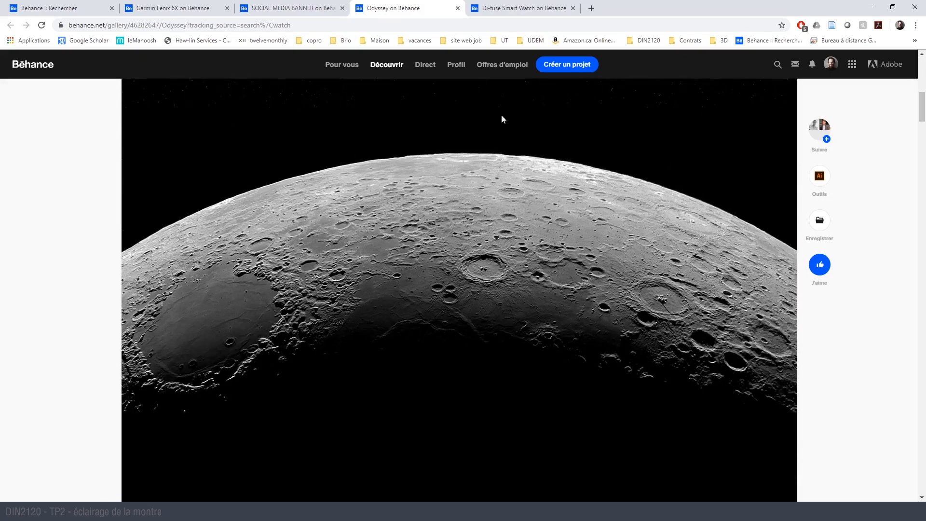
- Examine the Odyssey project's dial close-up, design sketches, blue watch renders and exploded view
{"action": "scroll", "coordinate": [529, 246], "scroll_direction": "down", "scroll_amount": 2}
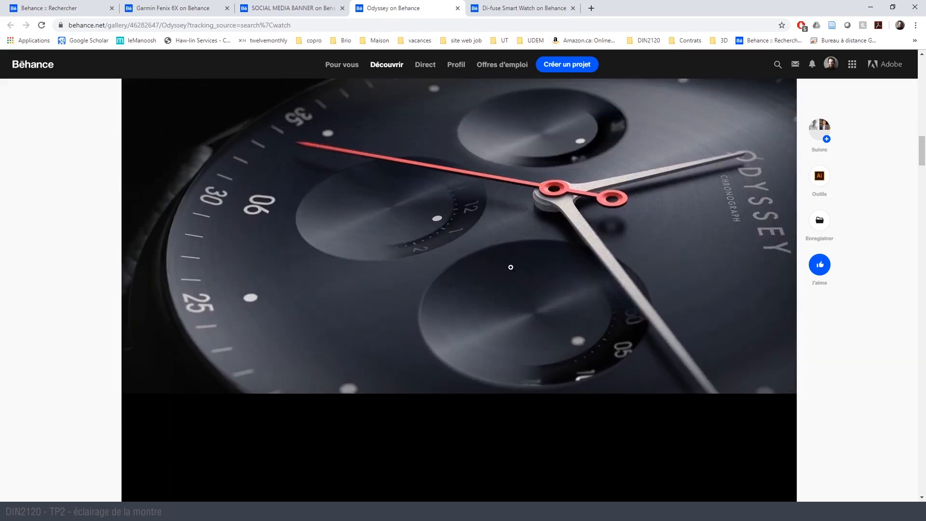
{"action": "scroll", "coordinate": [680, 290], "scroll_direction": "down", "scroll_amount": 15}
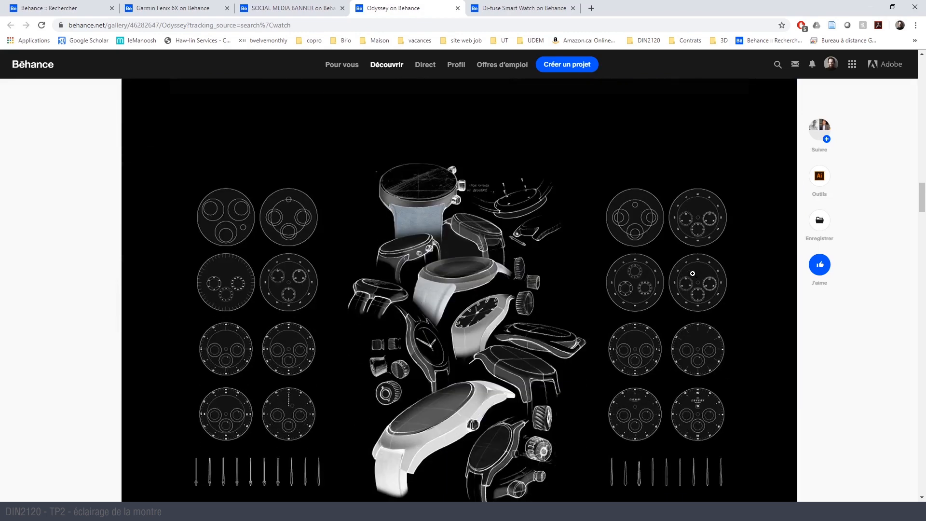
{"action": "scroll", "coordinate": [693, 274], "scroll_direction": "down", "scroll_amount": 10}
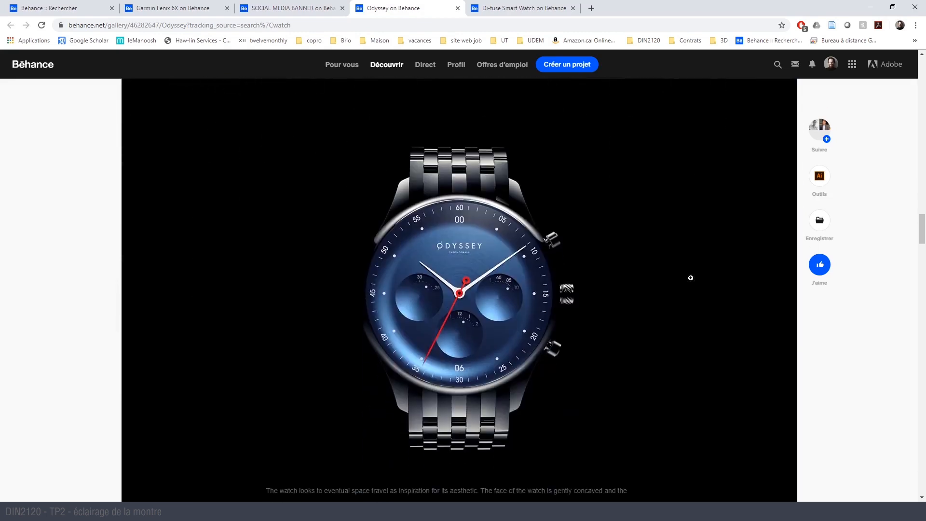
{"action": "scroll", "coordinate": [536, 241], "scroll_direction": "down", "scroll_amount": 2}
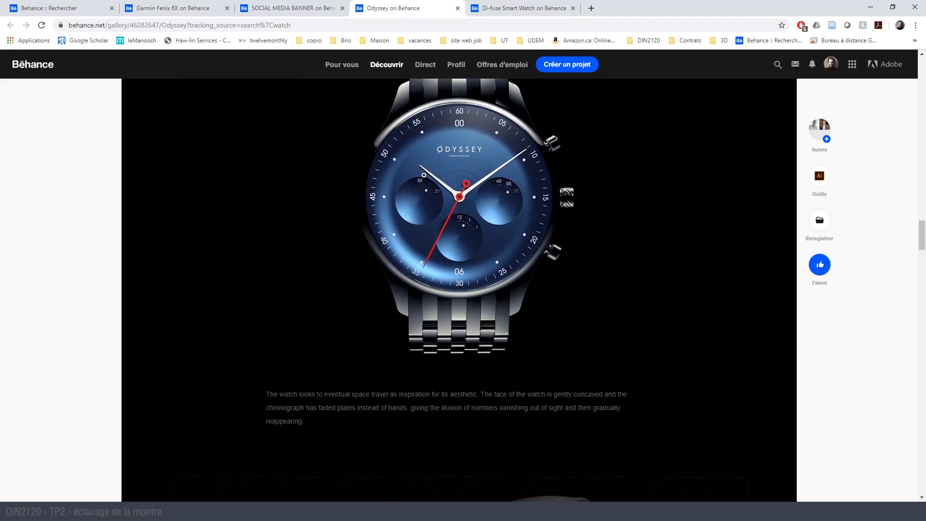
{"action": "scroll", "coordinate": [421, 226], "scroll_direction": "up", "scroll_amount": 1}
{"action": "scroll", "coordinate": [611, 246], "scroll_direction": "down", "scroll_amount": 8}
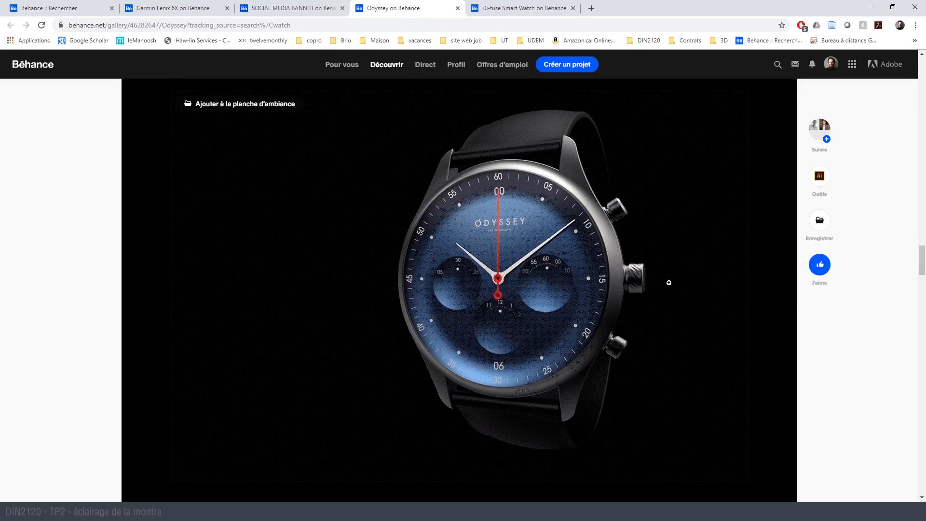
{"action": "scroll", "coordinate": [669, 283], "scroll_direction": "down", "scroll_amount": 8}
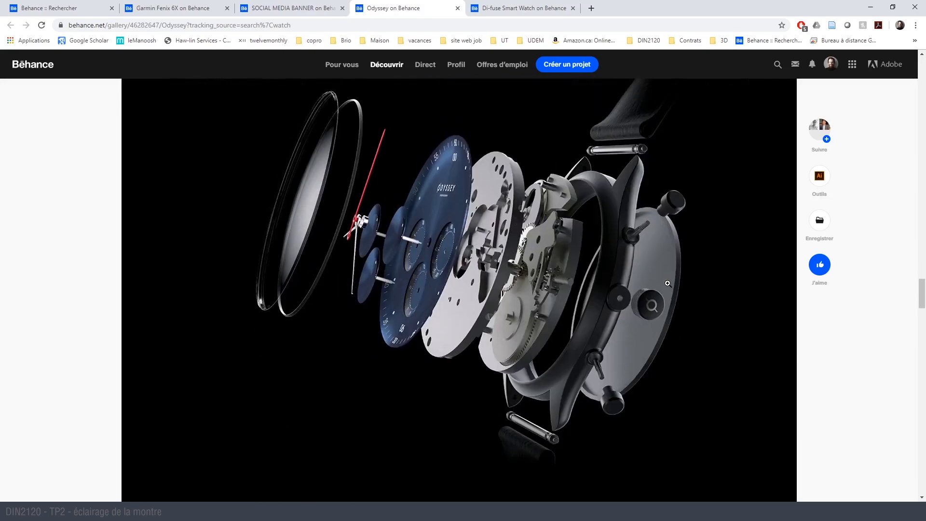
{"action": "scroll", "coordinate": [668, 283], "scroll_direction": "up", "scroll_amount": 1}
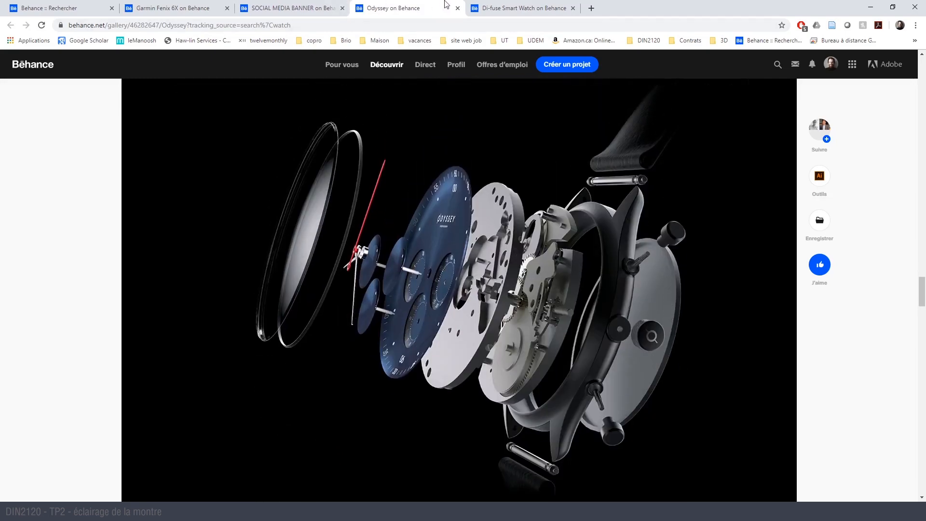
- Look over the Di-fuse Smart Watch project, and return through the DT98 banner to the Garmin Fenix 6X project
{"action": "left_click", "coordinate": [526, 8]}
{"action": "scroll", "coordinate": [501, 217], "scroll_direction": "down", "scroll_amount": 2}
{"action": "scroll", "coordinate": [491, 238], "scroll_direction": "down", "scroll_amount": 10}
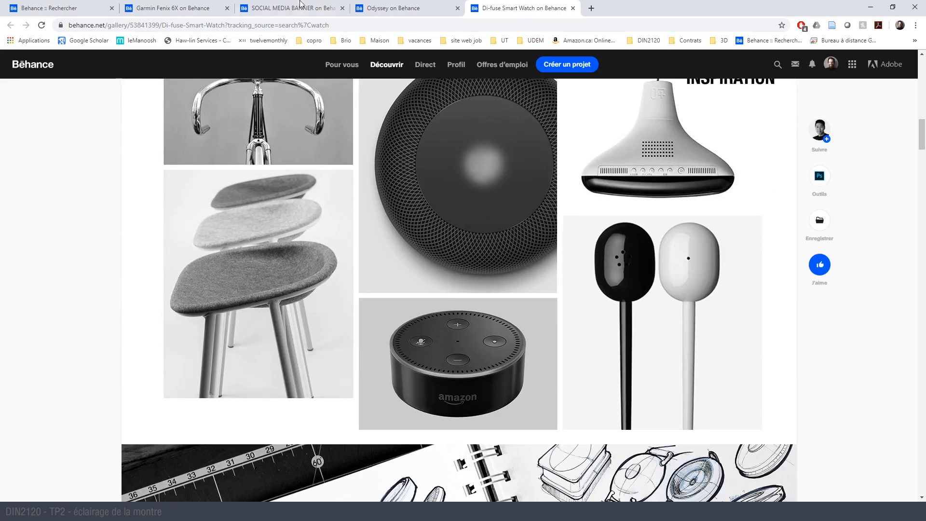
{"action": "left_click", "coordinate": [299, 8]}
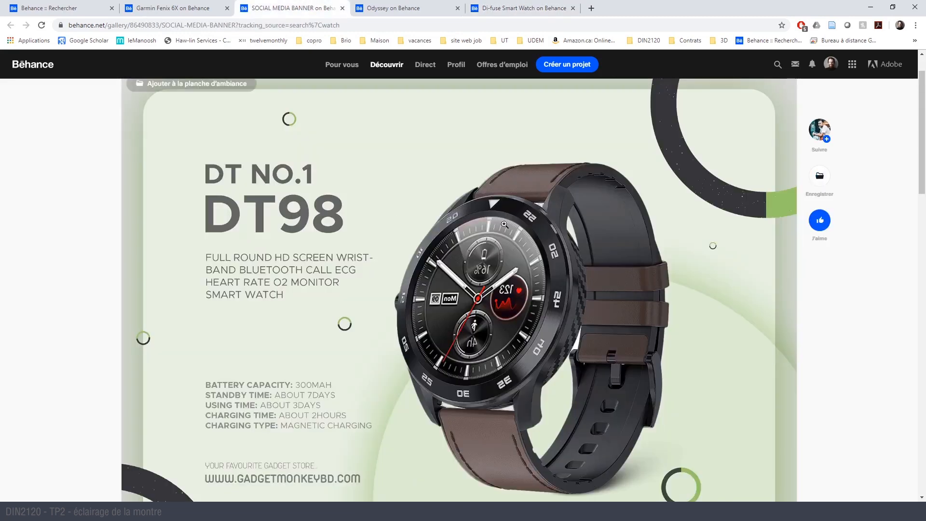
{"action": "left_click", "coordinate": [174, 8]}
- Switch to the Photos viewer to check the montre-close-up22.jpg render, and return to the Garmin Fenix 6X page
{"action": "left_click", "coordinate": [871, 8]}
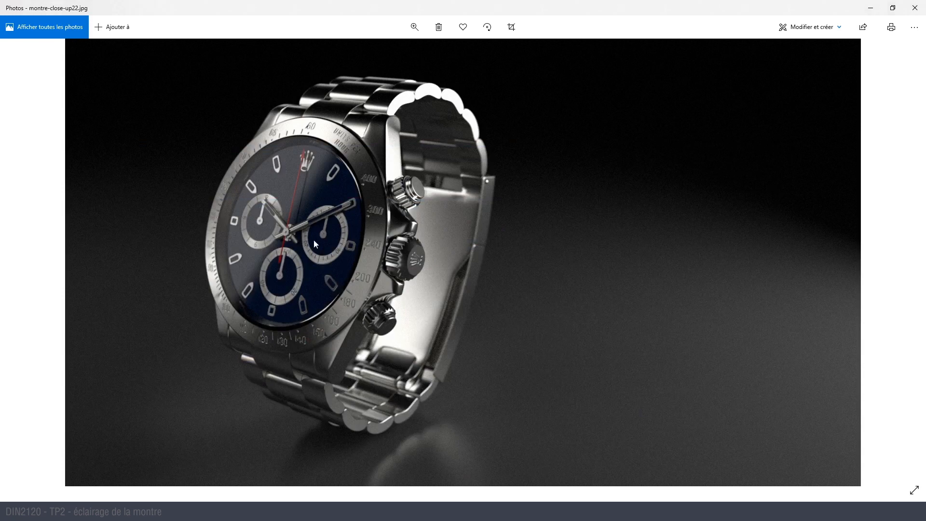
{"action": "key", "text": "Left"}
{"action": "key", "text": "Right"}
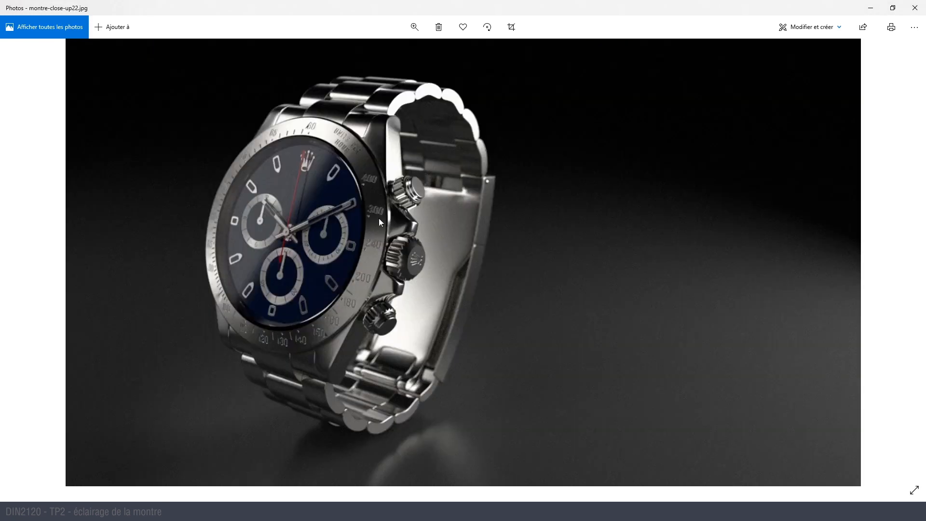
{"action": "key", "text": "alt+Tab"}
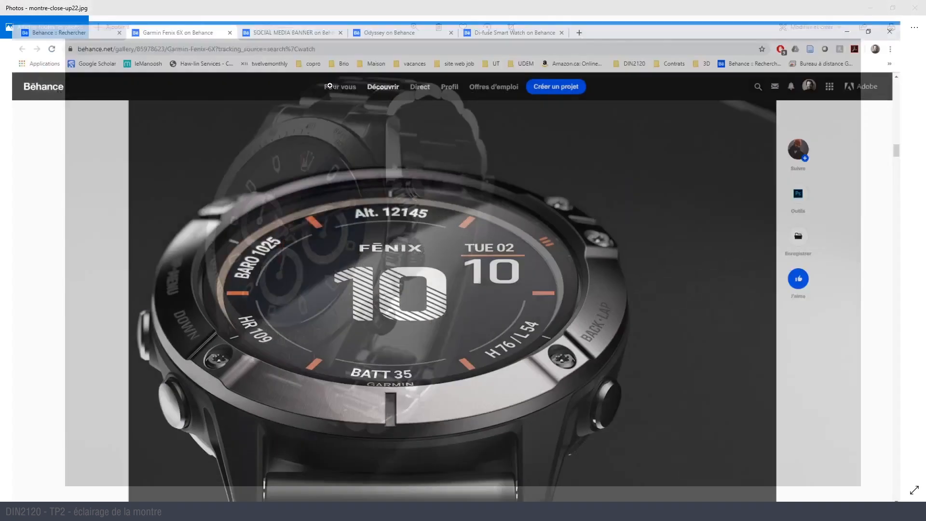
- Examine the metal bezel and strap in the Garmin Fenix 6X close-up, and switch to Cinema 4D
{"action": "scroll", "coordinate": [394, 274], "scroll_direction": "down", "scroll_amount": 1}
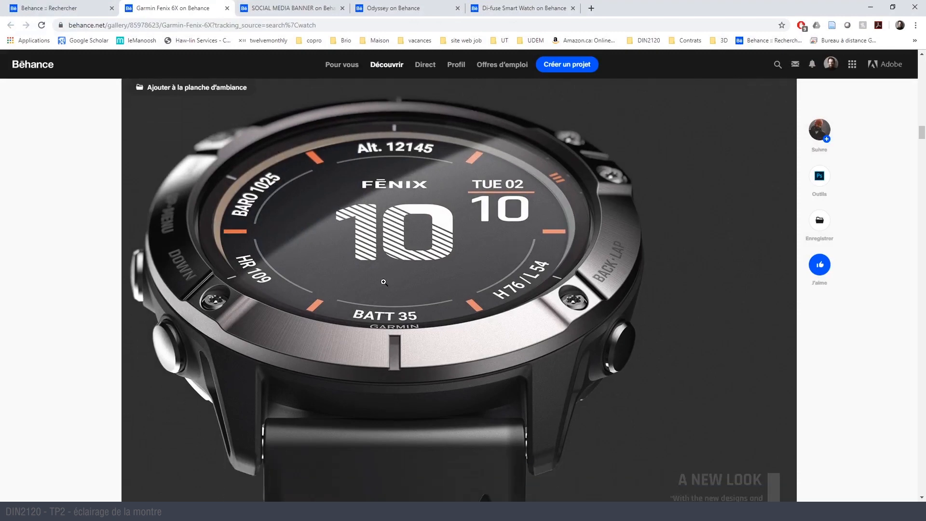
{"action": "scroll", "coordinate": [363, 233], "scroll_direction": "down", "scroll_amount": 1}
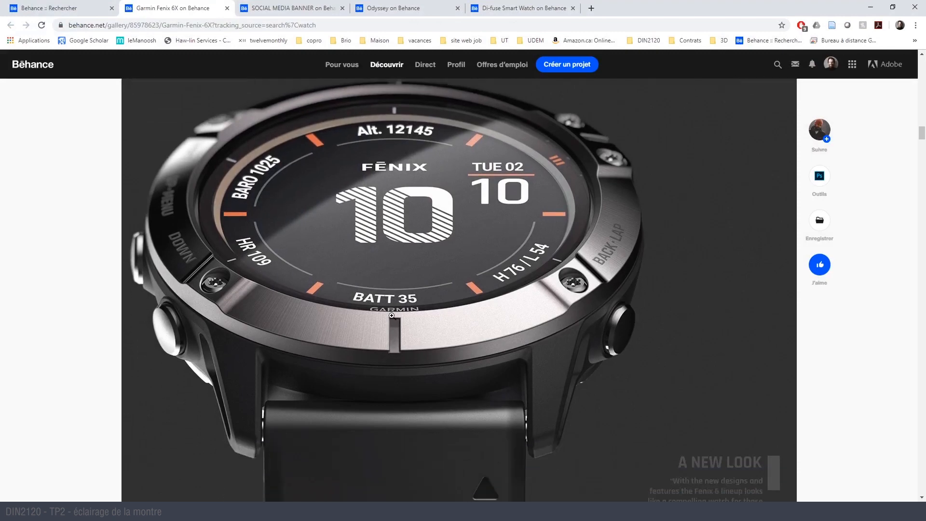
{"action": "key", "text": "alt+Tab"}
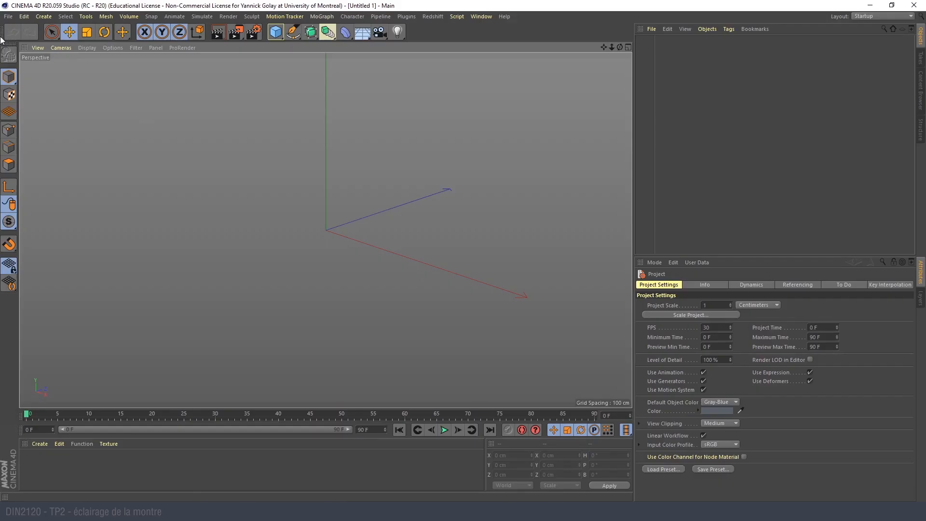
- Merge tp2_montre_01.c4d from the watch folder inside tp2's Fichier imposé folder into the empty scene
{"action": "left_click", "coordinate": [8, 16]}
{"action": "left_click", "coordinate": [36, 42]}
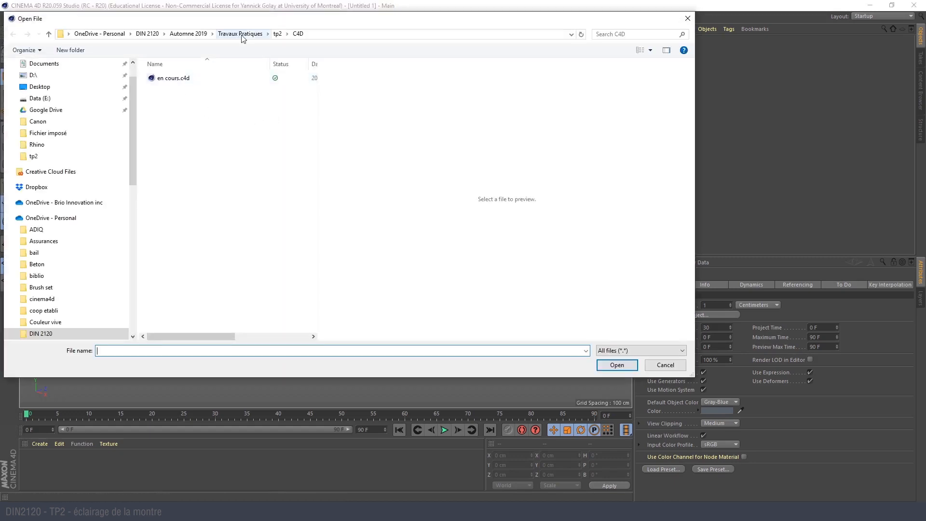
{"action": "left_click", "coordinate": [240, 33]}
{"action": "double_click", "coordinate": [202, 87]}
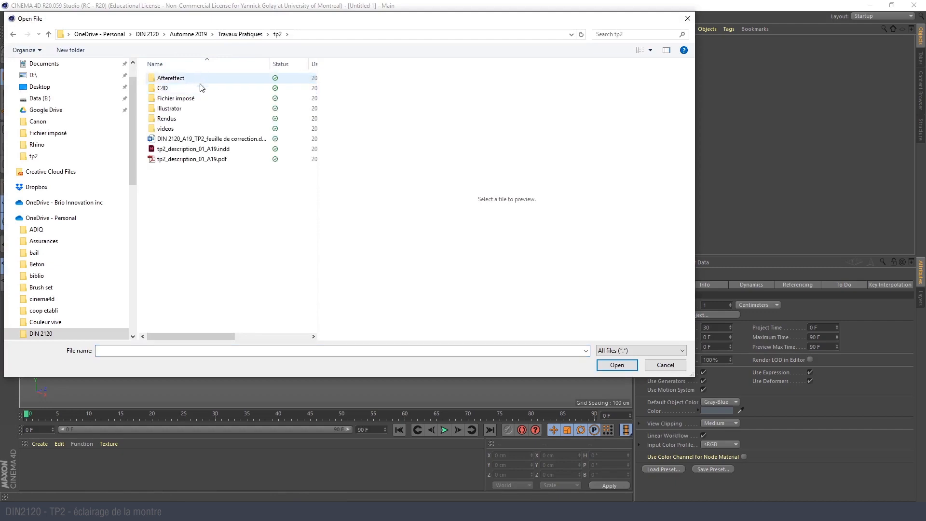
{"action": "double_click", "coordinate": [195, 100]}
{"action": "double_click", "coordinate": [202, 90]}
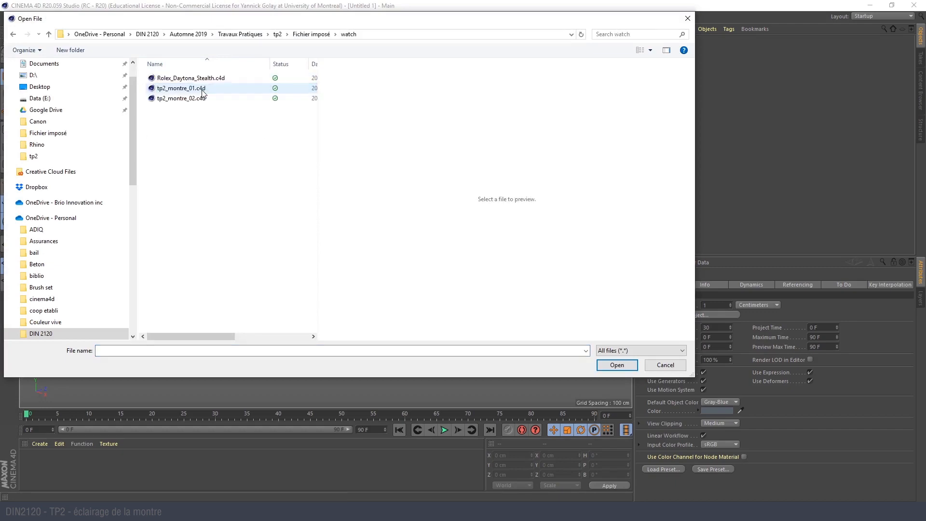
{"action": "left_click", "coordinate": [207, 92]}
{"action": "left_click", "coordinate": [629, 370]}
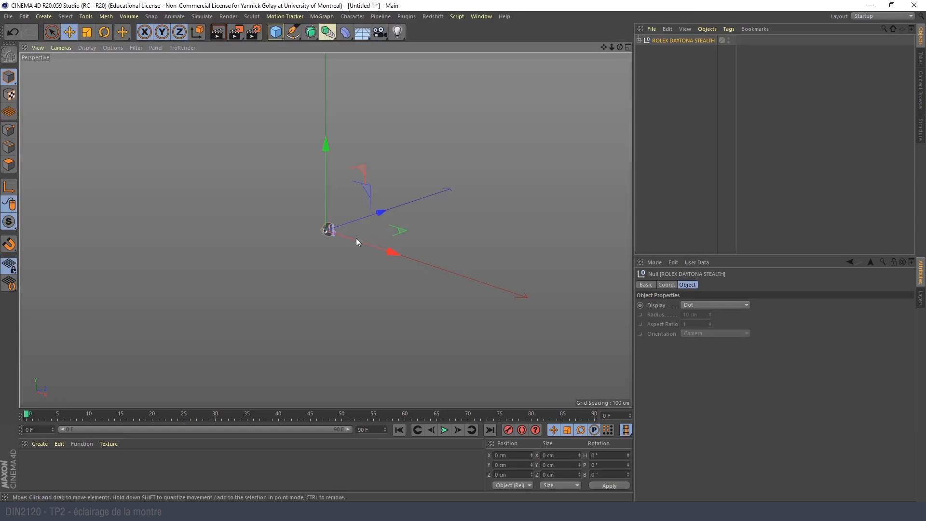
- Frame the imported watch in the perspective view and inspect its case, crown and bracelet from several angles
{"action": "key", "text": "h"}
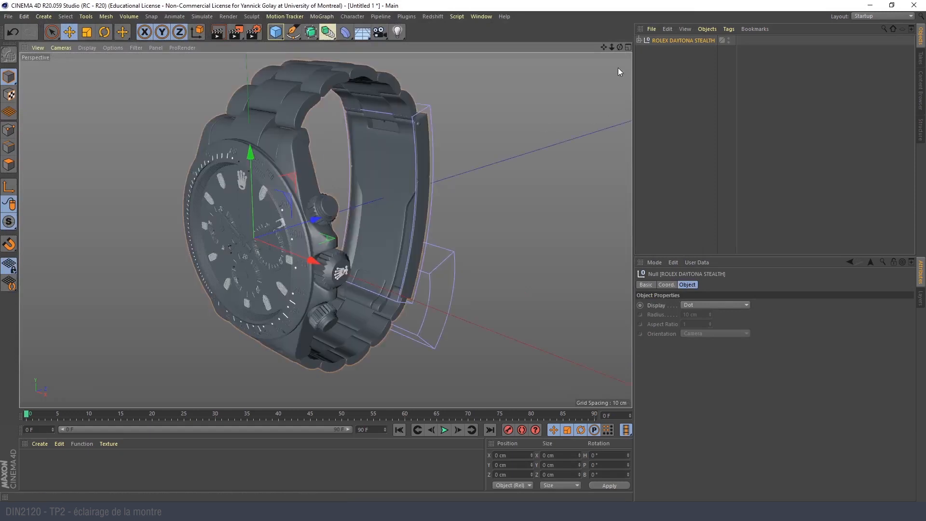
{"action": "left_click_drag", "start_coordinate": [254, 260], "coordinate": [270, 224], "text": "alt"}
{"action": "right_click_drag", "start_coordinate": [271, 223], "coordinate": [317, 186], "text": "alt"}
{"action": "left_click_drag", "start_coordinate": [381, 162], "coordinate": [337, 131], "text": "alt"}
{"action": "mouse_move", "coordinate": [336, 132]}
{"action": "right_mouse_down", "text": "alt"}
{"action": "mouse_move", "coordinate": [419, 100]}
{"action": "mouse_move", "coordinate": [368, 201]}
{"action": "mouse_move", "coordinate": [314, 224]}
{"action": "right_mouse_up", "text": "alt"}
{"action": "middle_click_drag", "start_coordinate": [492, 189], "coordinate": [402, 213], "text": "alt"}
{"action": "right_click_drag", "start_coordinate": [403, 212], "coordinate": [574, 58], "text": "alt"}
- Expand the ROLEX DAYTONA STEALTH hierarchy and look through its component objects down to the last discs
{"action": "left_click", "coordinate": [639, 40], "text": "ctrl"}
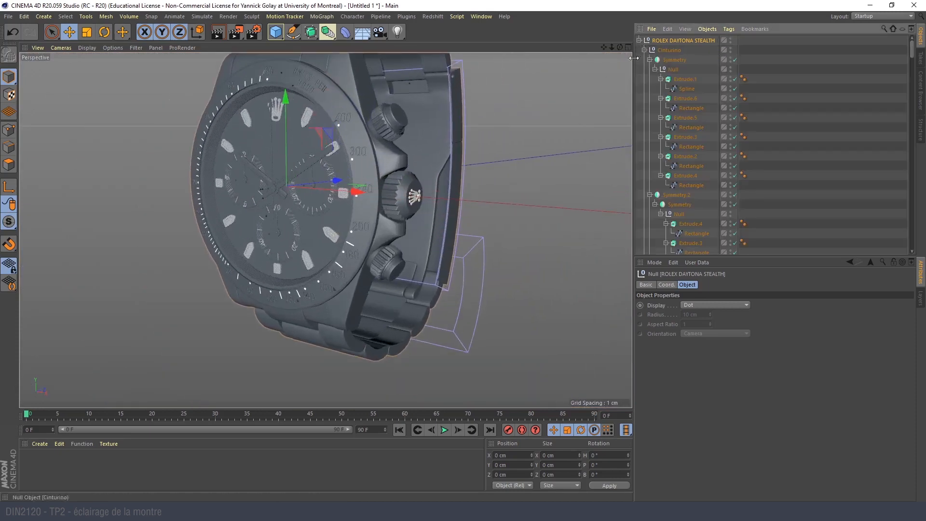
{"action": "scroll", "coordinate": [784, 158], "scroll_direction": "down", "scroll_amount": 5}
{"action": "left_click", "coordinate": [785, 157]}
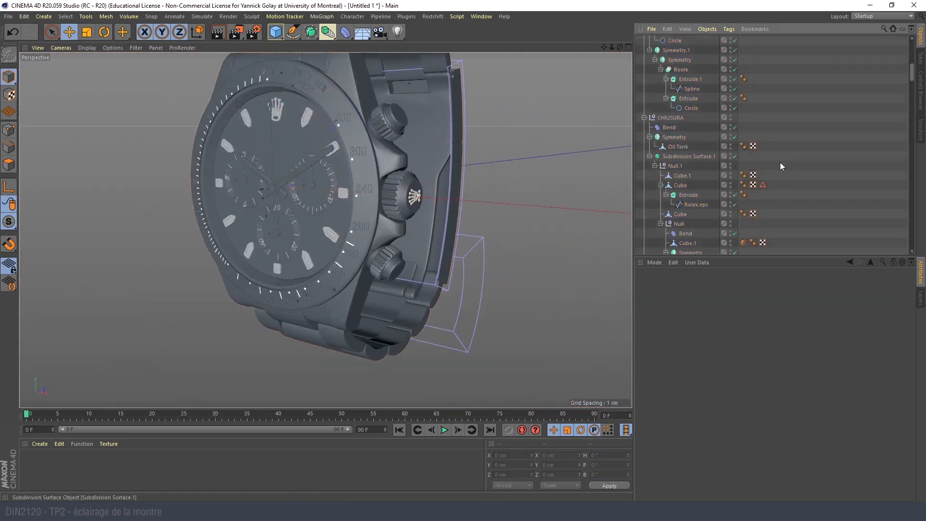
{"action": "left_click_drag", "start_coordinate": [361, 200], "coordinate": [450, 181], "text": "alt"}
{"action": "scroll", "coordinate": [676, 131], "scroll_direction": "down", "scroll_amount": 6}
{"action": "scroll", "coordinate": [667, 154], "scroll_direction": "down", "scroll_amount": 10}
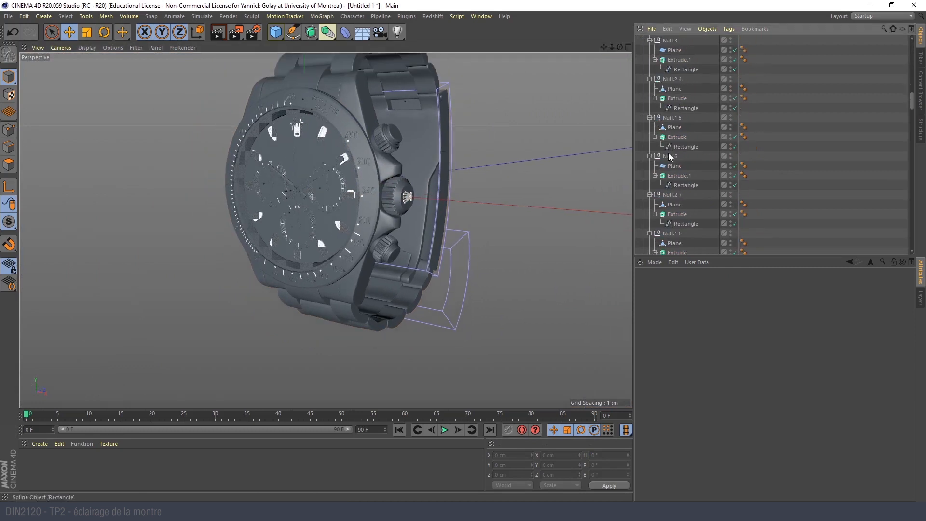
{"action": "scroll", "coordinate": [668, 157], "scroll_direction": "down", "scroll_amount": 15}
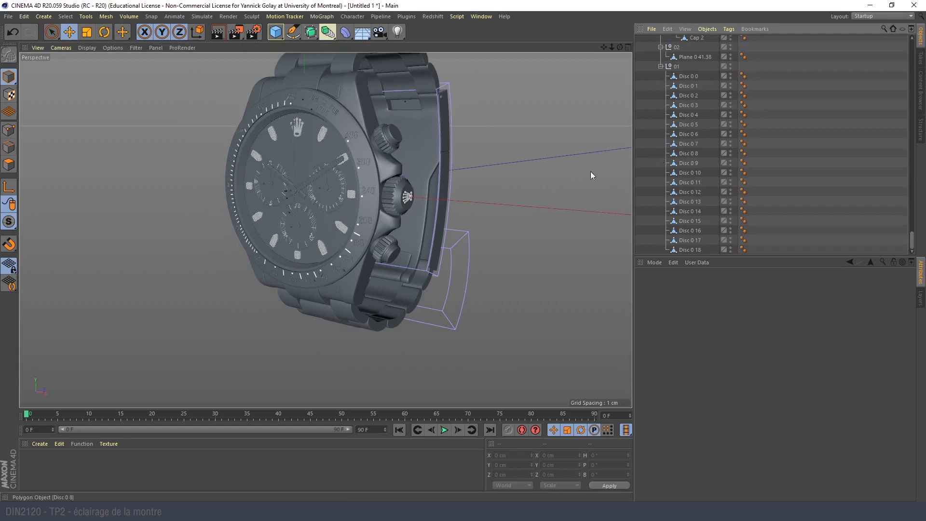
- Inspect the engraved bezel numerals, the hands and the subdials up close
{"action": "scroll", "coordinate": [372, 137], "scroll_direction": "up", "scroll_amount": 5}
{"action": "scroll", "coordinate": [362, 123], "scroll_direction": "up", "scroll_amount": 5}
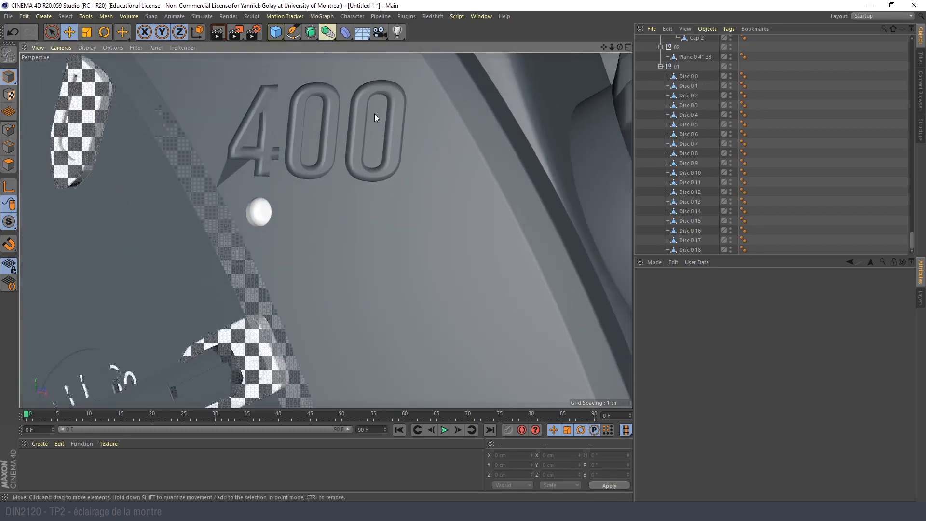
{"action": "scroll", "coordinate": [356, 144], "scroll_direction": "down", "scroll_amount": 6}
{"action": "middle_click_drag", "start_coordinate": [243, 288], "coordinate": [352, 217], "text": "alt"}
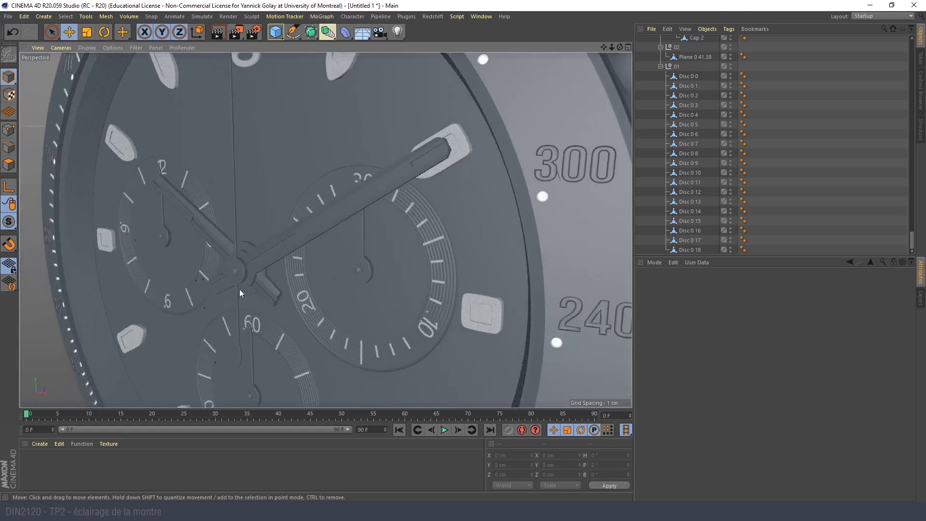
- Collapse the whole ROLEX DAYTONA STEALTH hierarchy back to its parent null
{"action": "scroll", "coordinate": [673, 91], "scroll_direction": "up", "scroll_amount": 10}
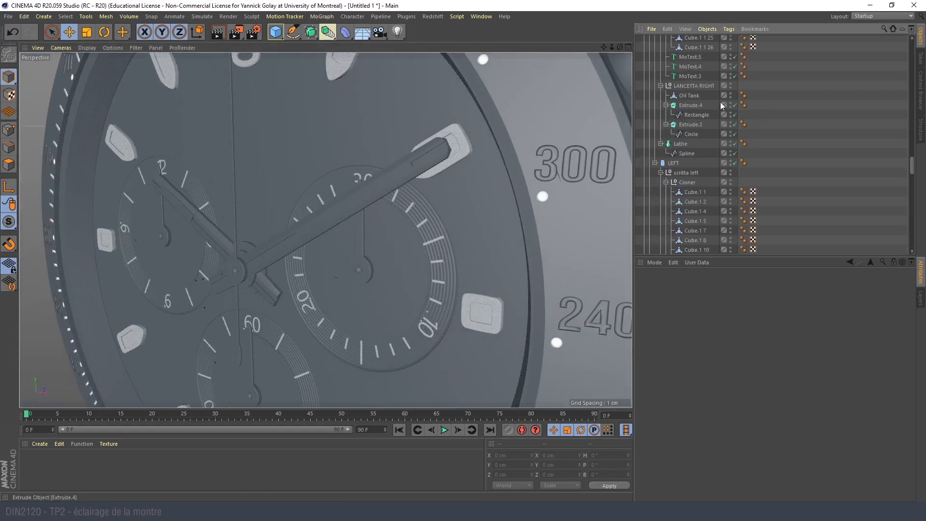
{"action": "left_click_drag", "start_coordinate": [913, 165], "coordinate": [912, 44]}
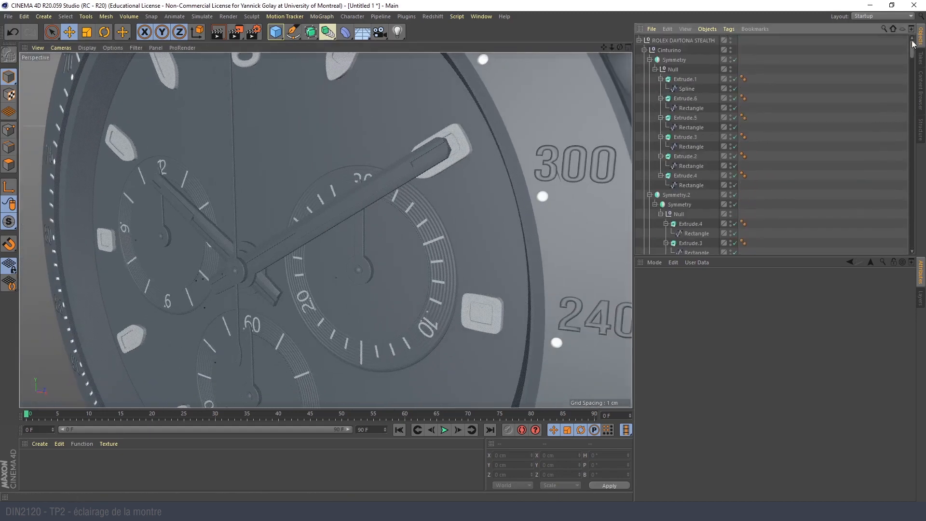
{"action": "left_click", "coordinate": [638, 40]}
- Orient the perspective view to show the whole watch centred with its dial facing the viewer
{"action": "left_click_drag", "start_coordinate": [336, 190], "coordinate": [330, 195], "text": "alt"}
{"action": "right_click_drag", "start_coordinate": [330, 196], "coordinate": [271, 261], "text": "alt"}
{"action": "middle_click_drag", "start_coordinate": [333, 234], "coordinate": [260, 236], "text": "alt"}
{"action": "left_click_drag", "start_coordinate": [259, 236], "coordinate": [282, 251], "text": "alt"}
{"action": "key", "text": "alt+Tab"}
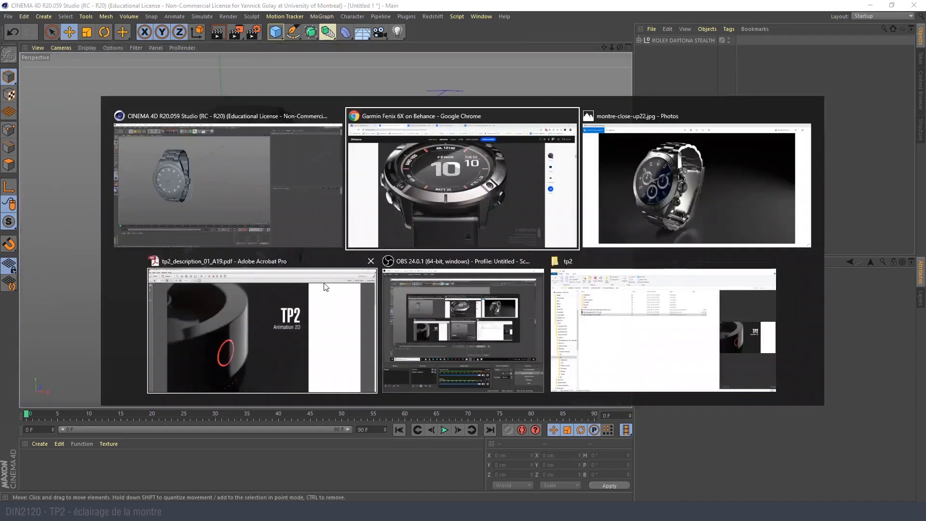
{"action": "key", "text": "alt+Tab"}
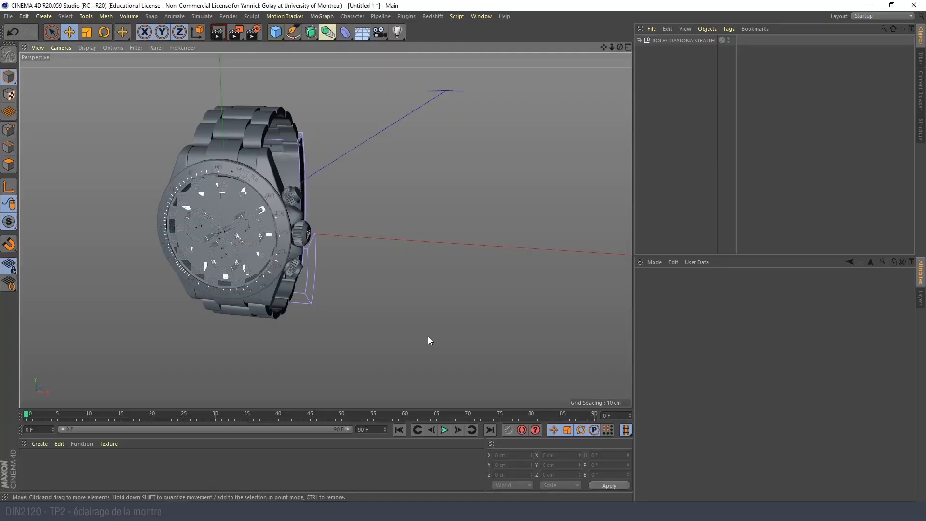
{"action": "middle_click_drag", "start_coordinate": [308, 269], "coordinate": [472, 263], "text": "alt"}
{"action": "left_click_drag", "start_coordinate": [388, 242], "coordinate": [413, 239], "text": "alt"}
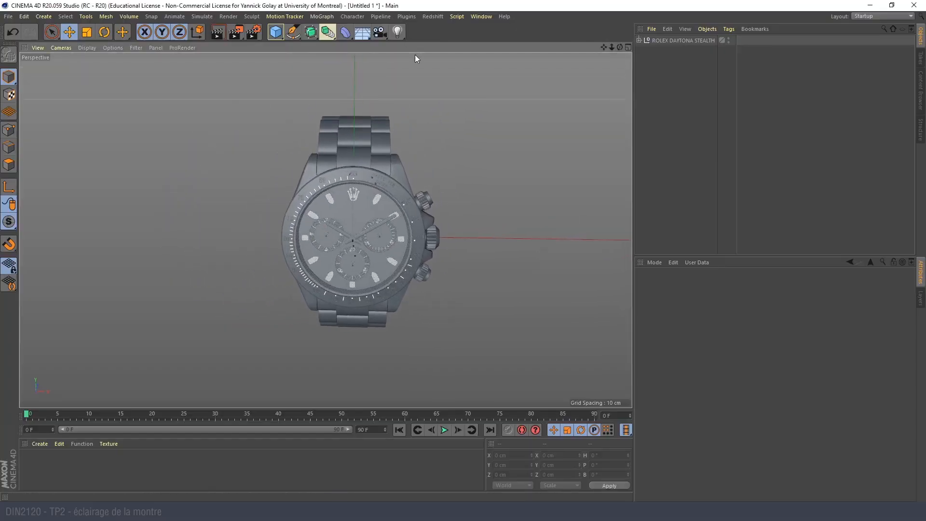
- Switch to the Garmin Fenix 6X page on Behance to study the watch's camera angle, and return to Cinema 4D
{"action": "key", "text": "alt+Tab"}
{"action": "scroll", "coordinate": [371, 229], "scroll_direction": "up", "scroll_amount": 2}
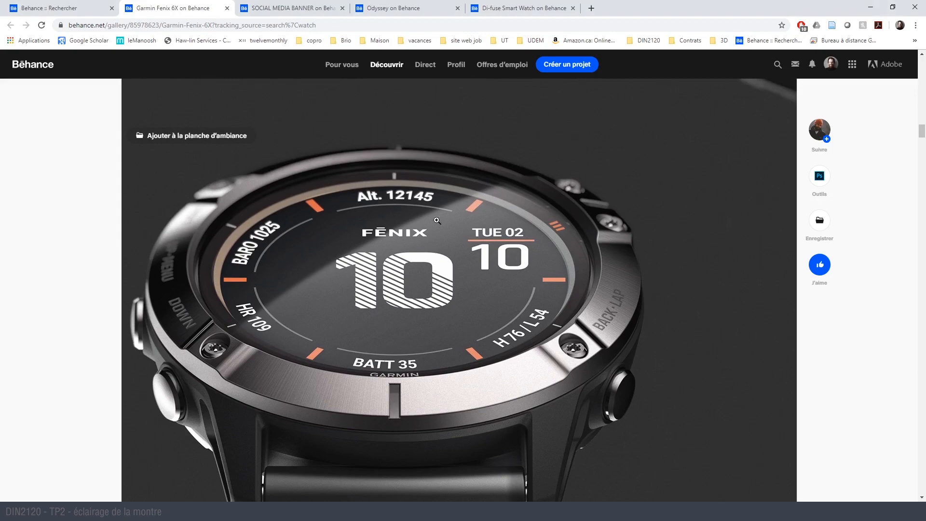
{"action": "scroll", "coordinate": [397, 309], "scroll_direction": "down", "scroll_amount": 3}
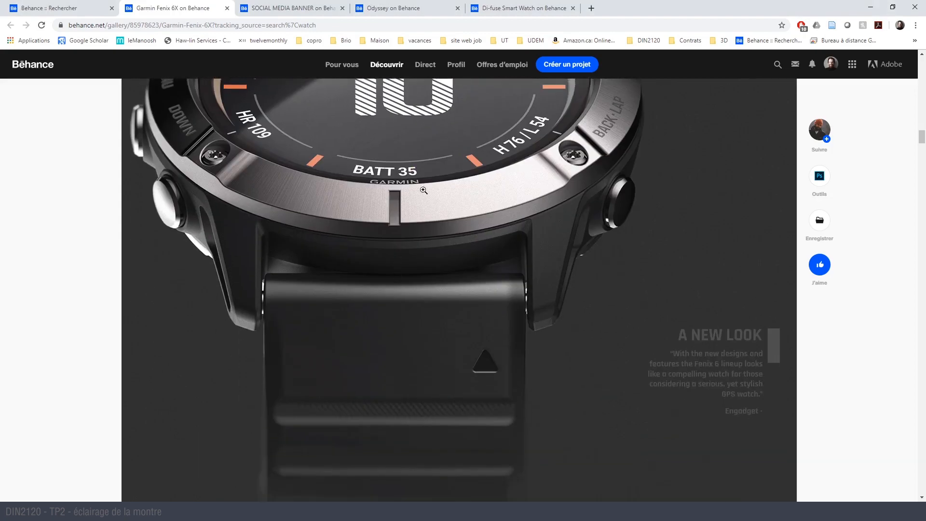
{"action": "scroll", "coordinate": [486, 370], "scroll_direction": "up", "scroll_amount": 1}
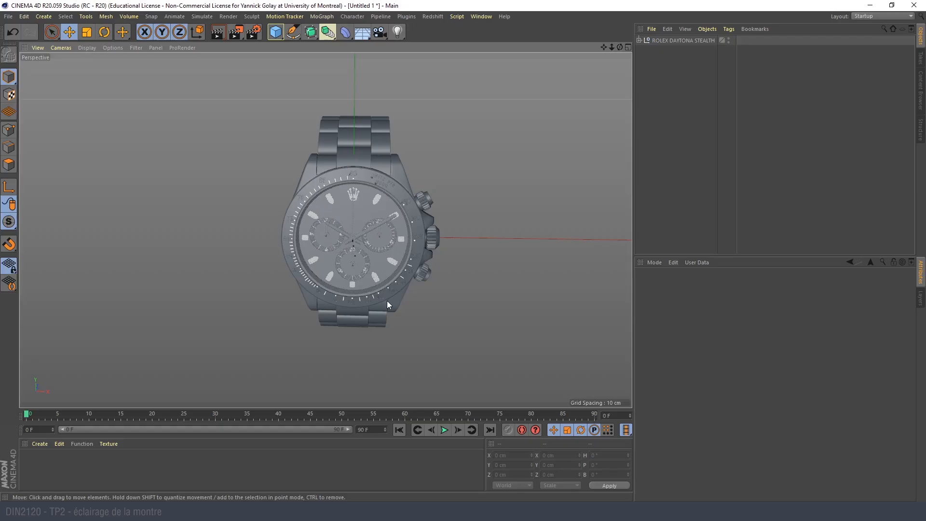
- Add a camera, look through it, and set its focal length to 80 mm
{"action": "left_click", "coordinate": [380, 33]}
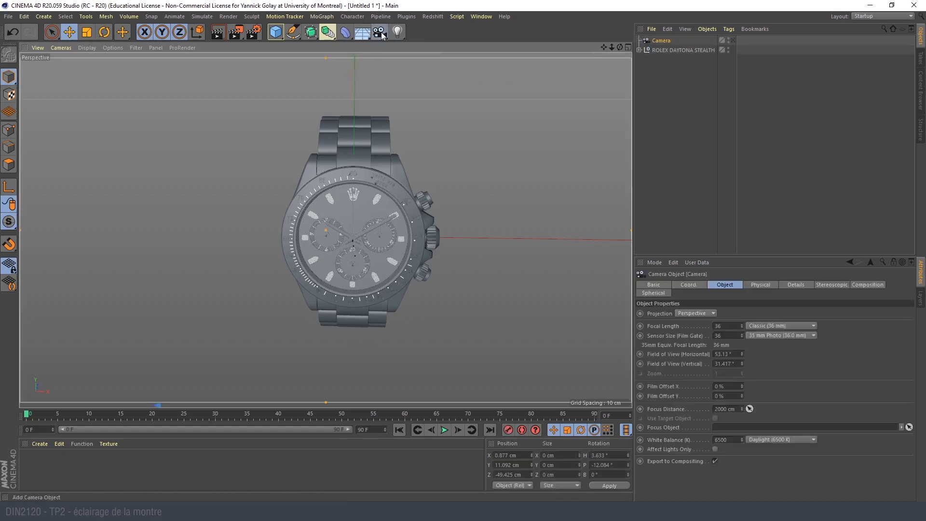
{"action": "left_click", "coordinate": [726, 326]}
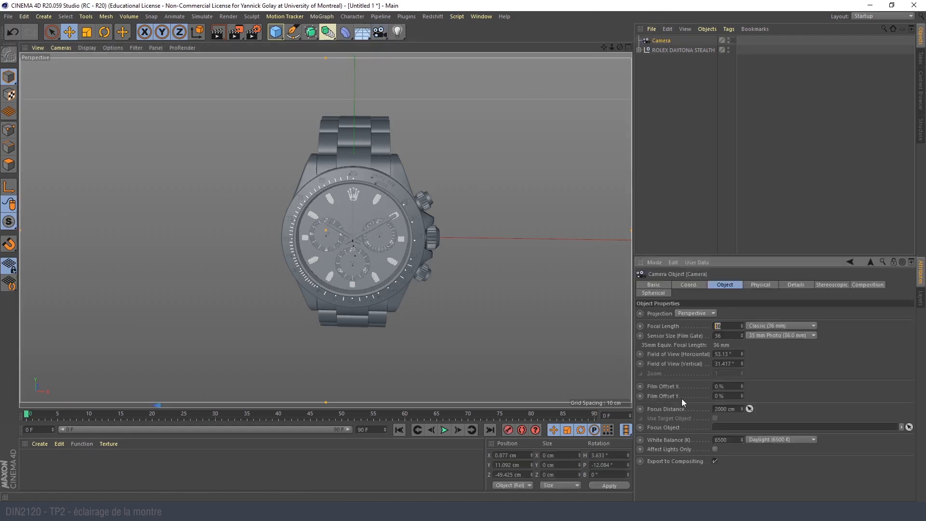
{"action": "left_click", "coordinate": [733, 41]}
{"action": "left_click", "coordinate": [729, 326]}
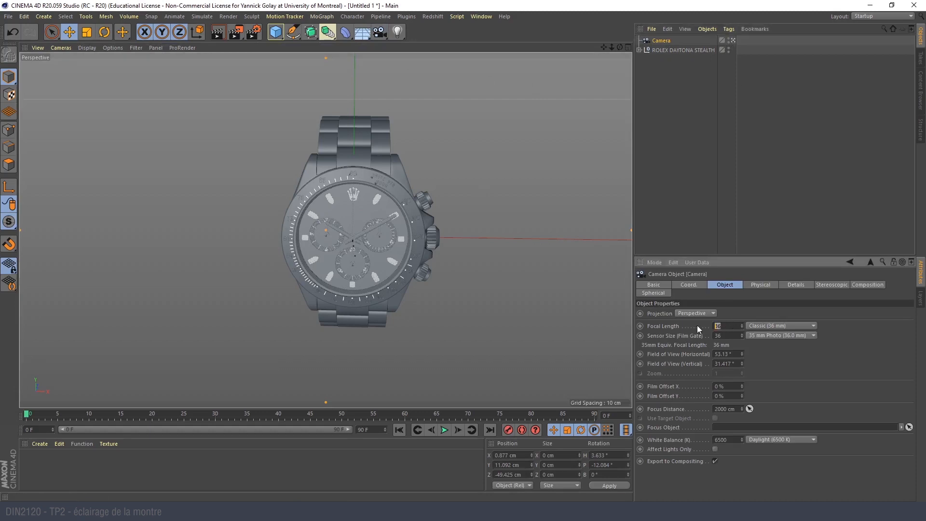
{"action": "type", "text": "80"}
{"action": "key", "text": "Return"}
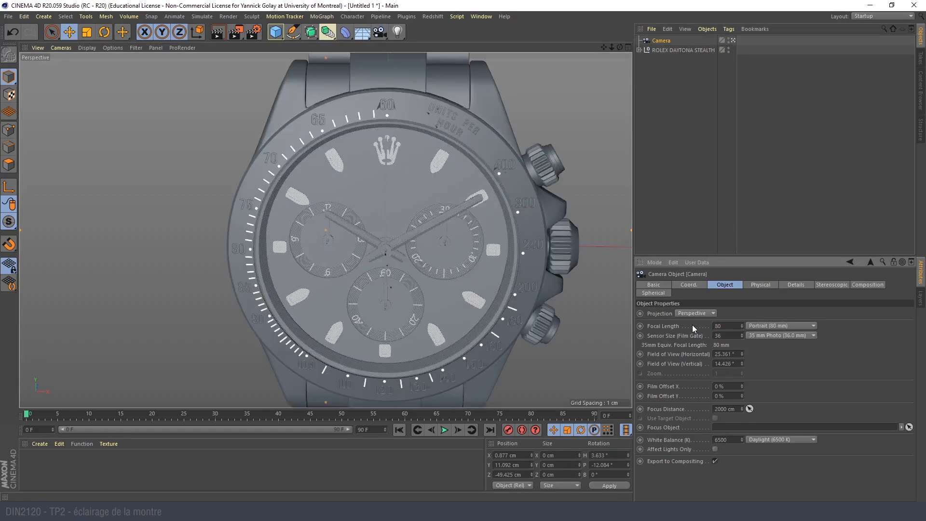
- Show the four-view layout and rotate the ROLEX DAYTONA STEALTH null to a pitch of -90° in the Right view
{"action": "left_click_drag", "start_coordinate": [427, 263], "coordinate": [359, 257], "text": "alt"}
{"action": "middle_click", "coordinate": [340, 174]}
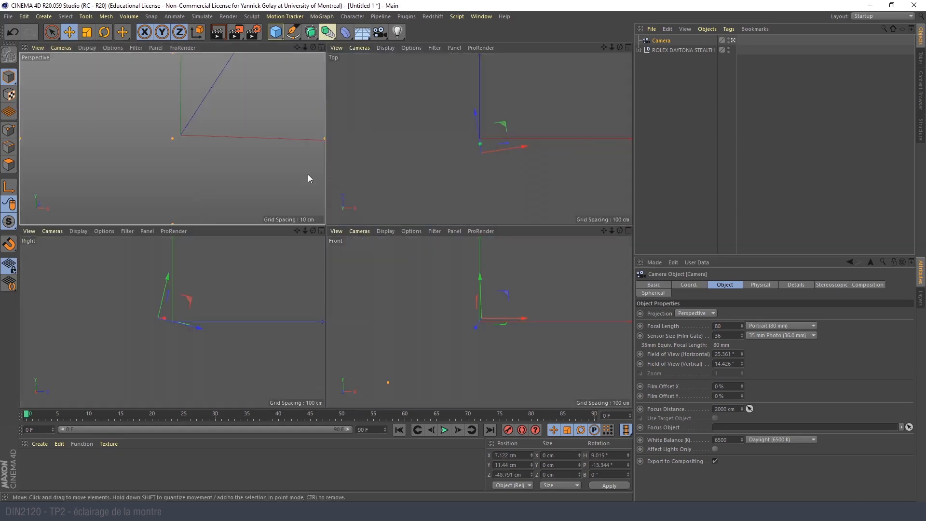
{"action": "scroll", "coordinate": [144, 356], "scroll_direction": "up", "scroll_amount": 10}
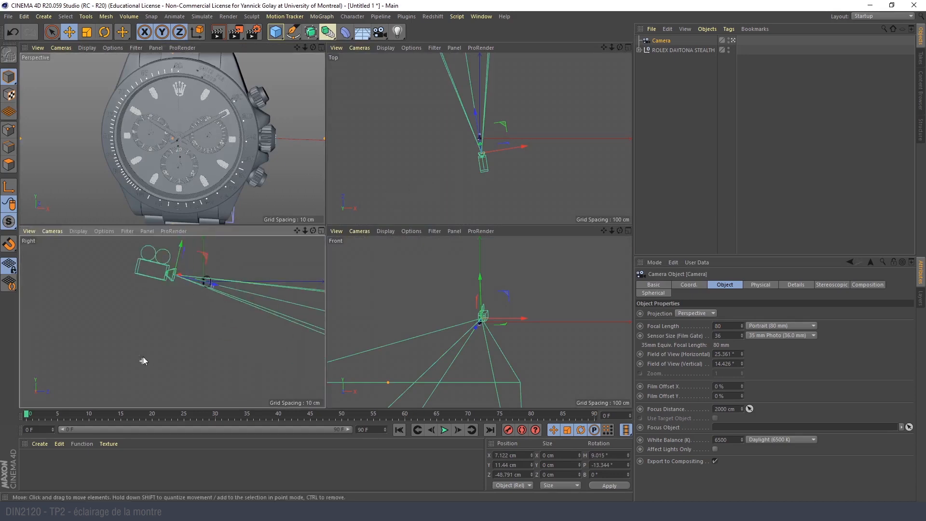
{"action": "middle_click_drag", "start_coordinate": [209, 280], "coordinate": [196, 394], "text": "alt"}
{"action": "scroll", "coordinate": [221, 355], "scroll_direction": "up", "scroll_amount": 2}
{"action": "scroll", "coordinate": [238, 349], "scroll_direction": "up", "scroll_amount": 4}
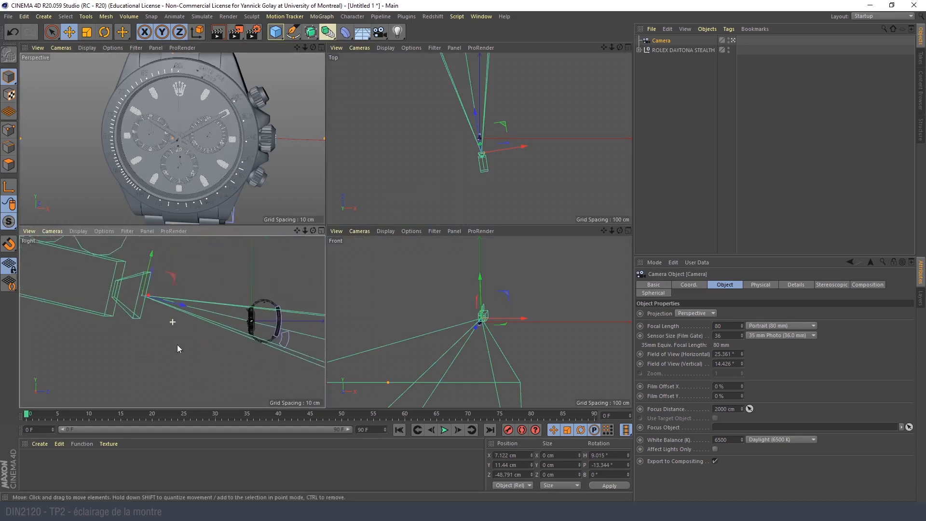
{"action": "middle_click_drag", "start_coordinate": [178, 344], "coordinate": [138, 349], "text": "alt"}
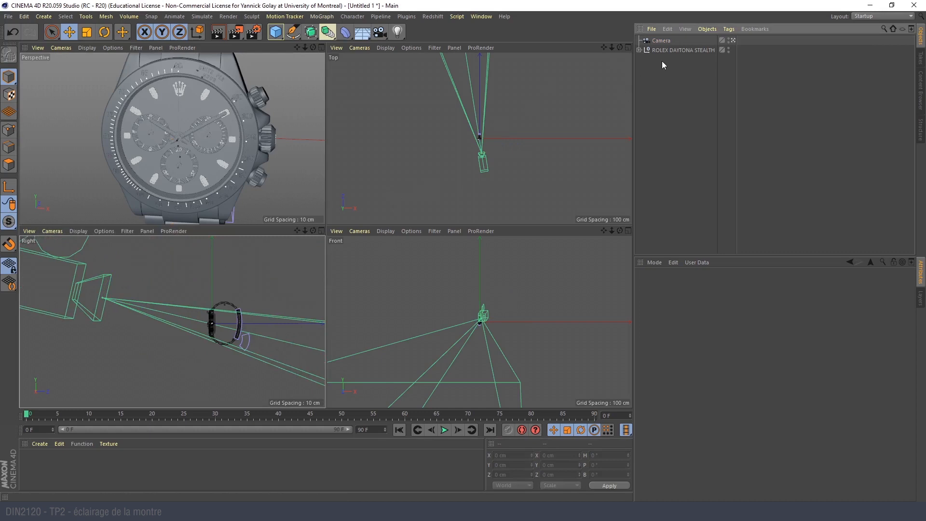
{"action": "left_click", "coordinate": [673, 51]}
{"action": "key", "text": "r"}
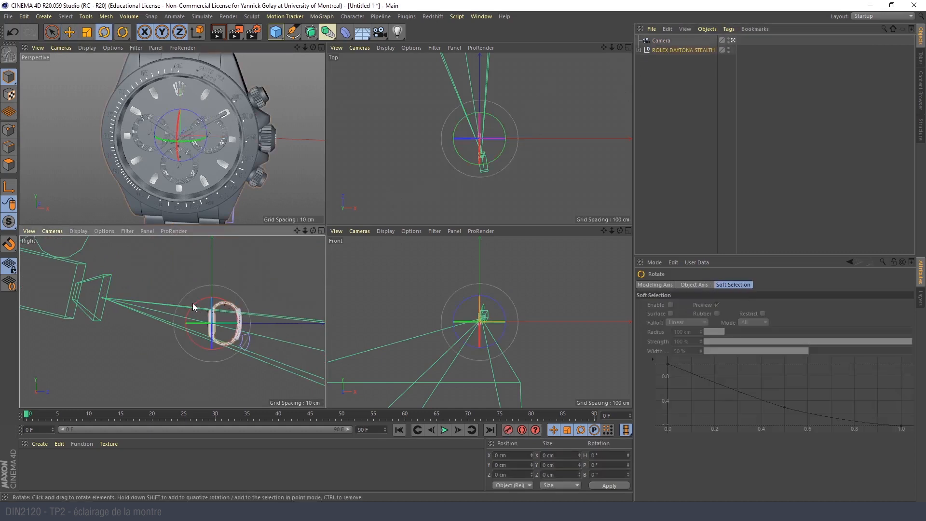
{"action": "left_click_drag", "start_coordinate": [195, 305], "coordinate": [245, 297]}
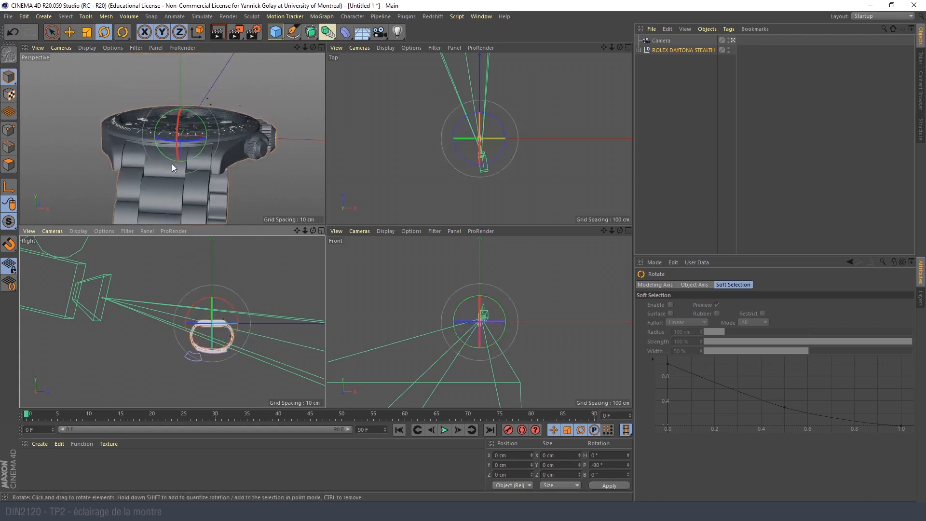
- Orbit the camera to frame the watch from the front and slightly above its dial, and select the Camera object
{"action": "left_click_drag", "start_coordinate": [219, 163], "coordinate": [255, 167], "text": "alt"}
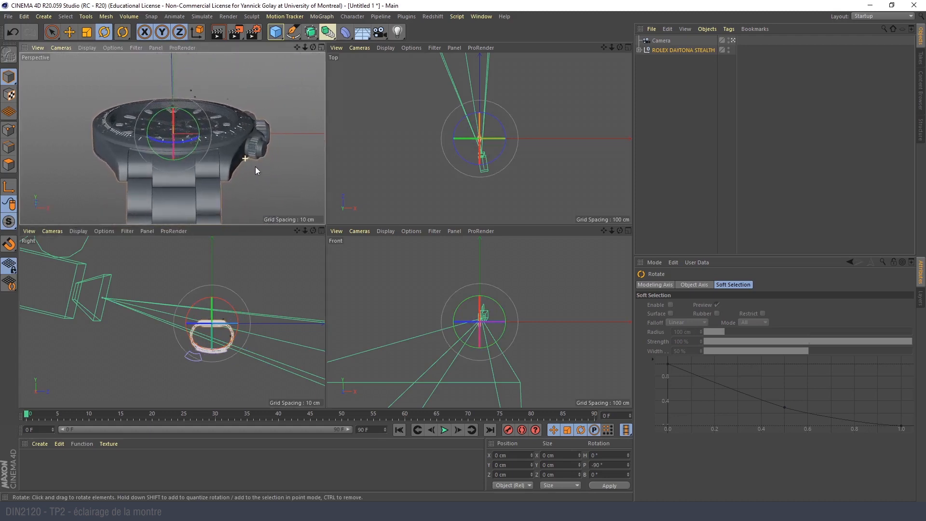
{"action": "left_click", "coordinate": [262, 193]}
{"action": "left_click_drag", "start_coordinate": [189, 123], "coordinate": [208, 138], "text": "alt"}
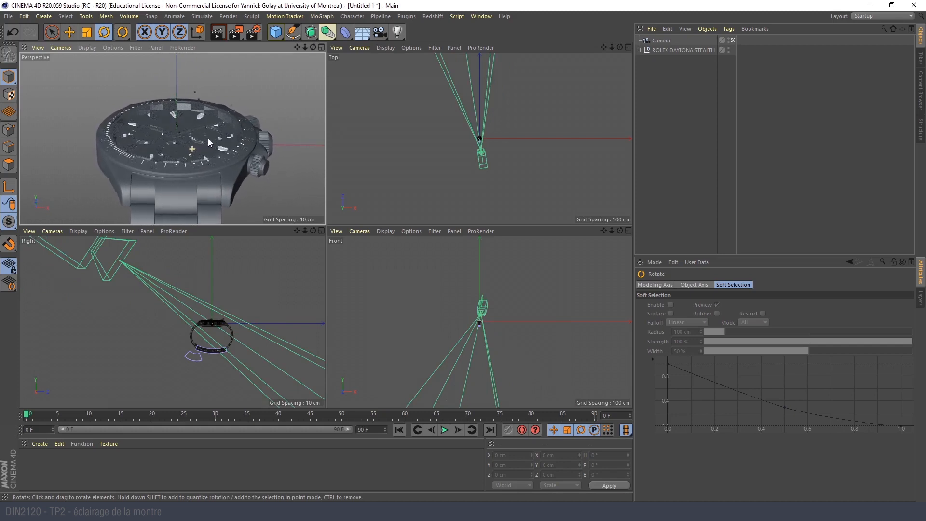
{"action": "left_click", "coordinate": [661, 41]}
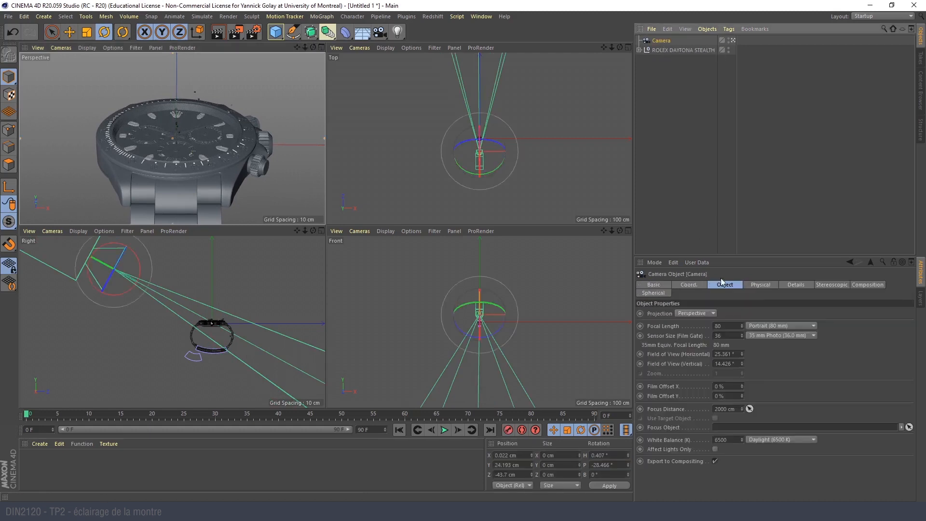
- Reset the camera's X position and heading to 0 and set its pitch to -30.466°
{"action": "left_click", "coordinate": [689, 286]}
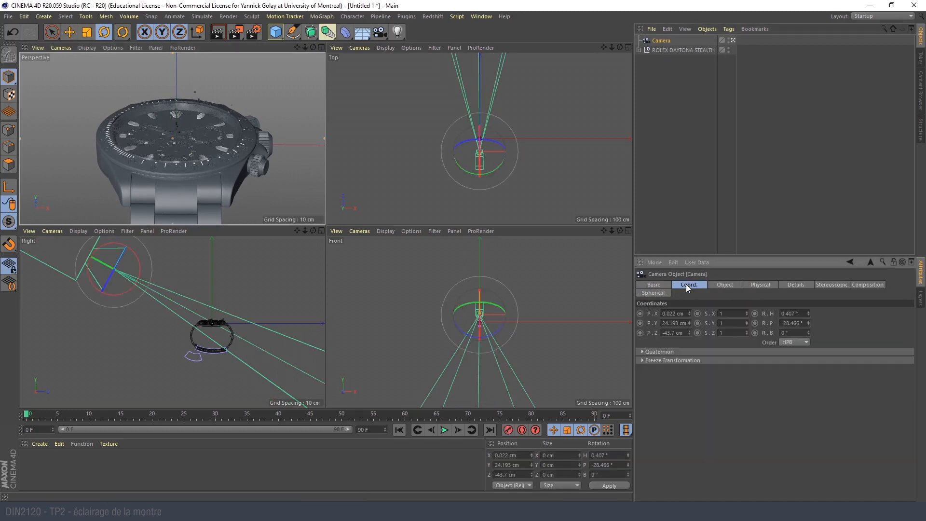
{"action": "right_click", "coordinate": [689, 313]}
{"action": "left_click", "coordinate": [794, 314]}
{"action": "type", "text": "0"}
{"action": "key", "text": "Return"}
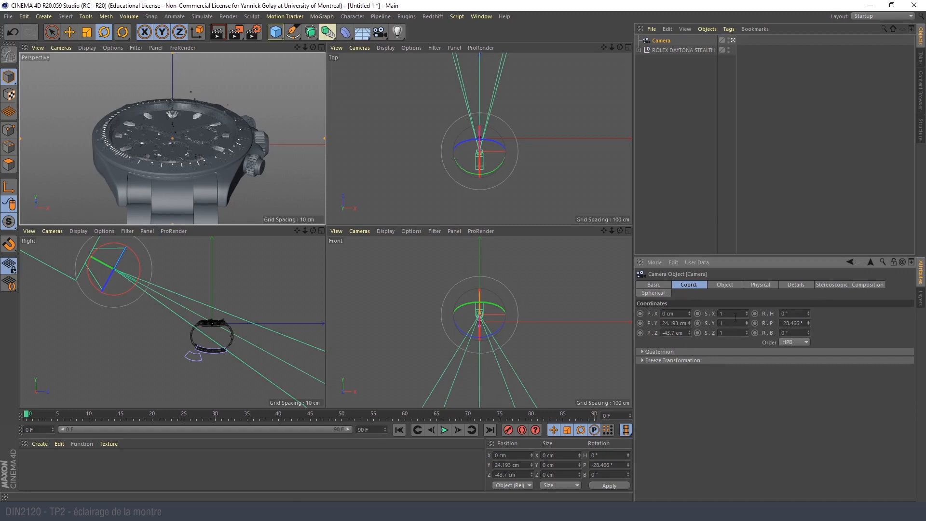
{"action": "left_click_drag", "start_coordinate": [810, 326], "coordinate": [811, 333]}
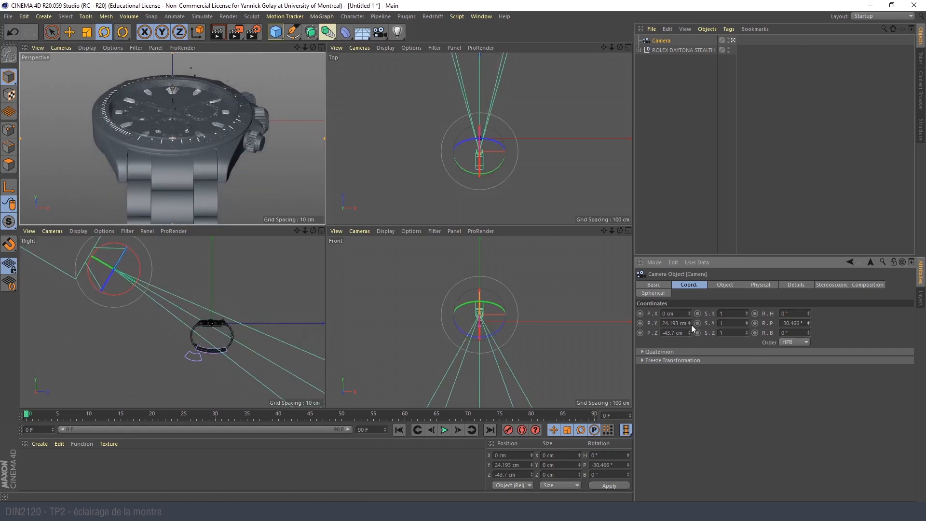
{"action": "left_click_drag", "start_coordinate": [175, 106], "coordinate": [169, 185], "text": "alt"}
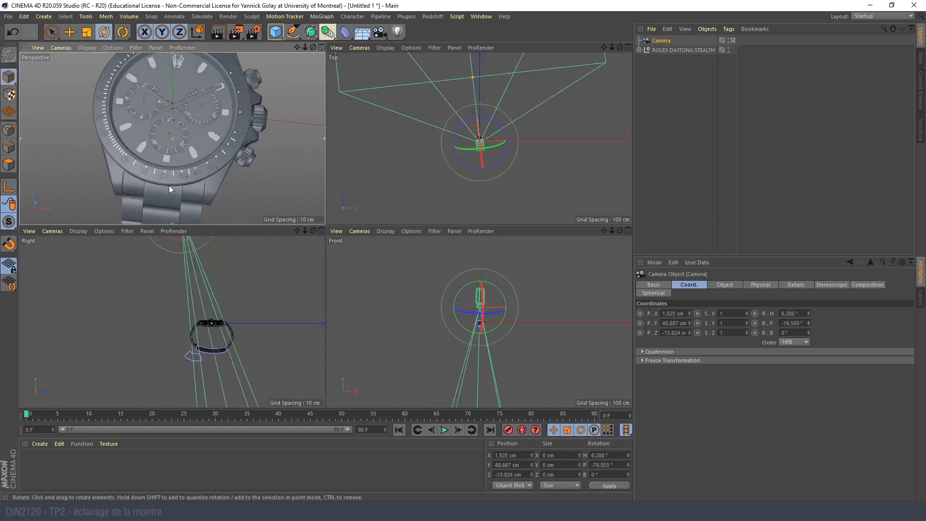
{"action": "left_click", "coordinate": [45, 48]}
{"action": "left_click", "coordinate": [46, 76]}
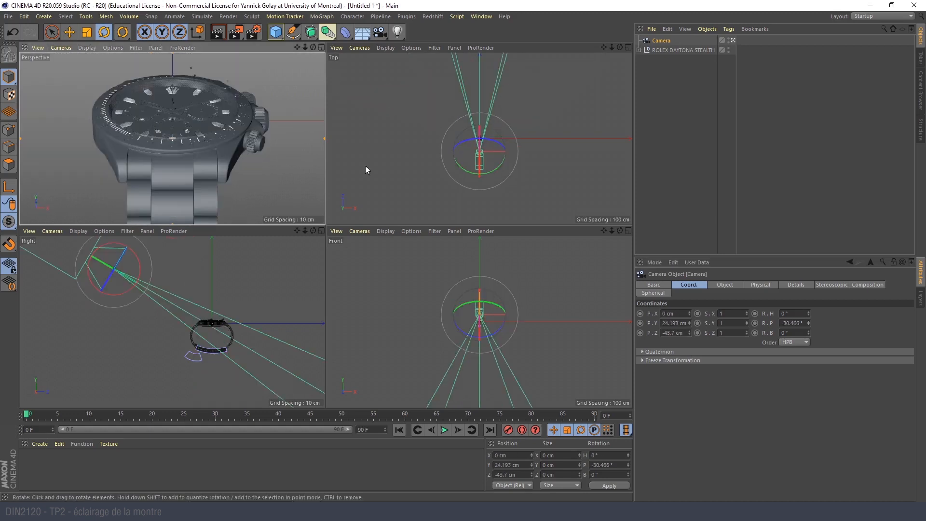
- Set the camera's Y position to 25.193 cm and compare its framing with the Garmin Fenix 6X page on Behance before returning to Cinema 4D
{"action": "left_click_drag", "start_coordinate": [690, 314], "coordinate": [690, 313]}
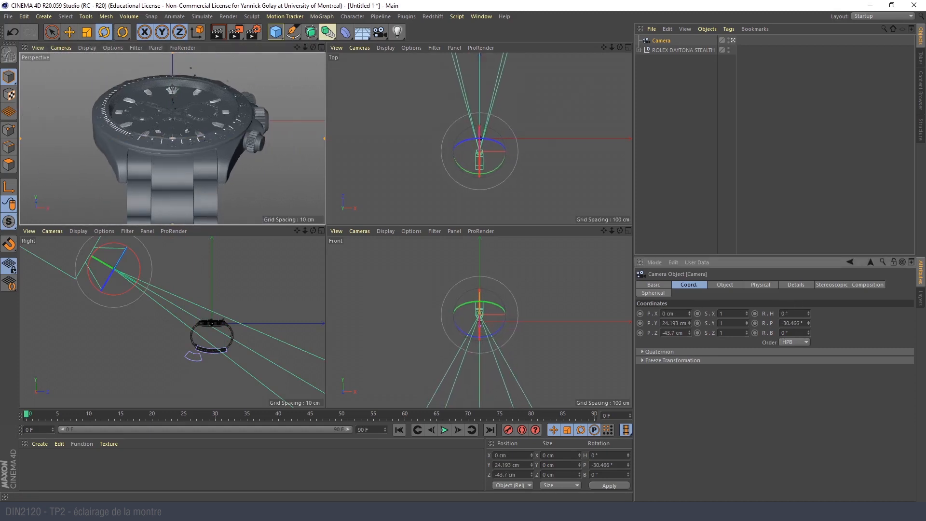
{"action": "left_click", "coordinate": [690, 322]}
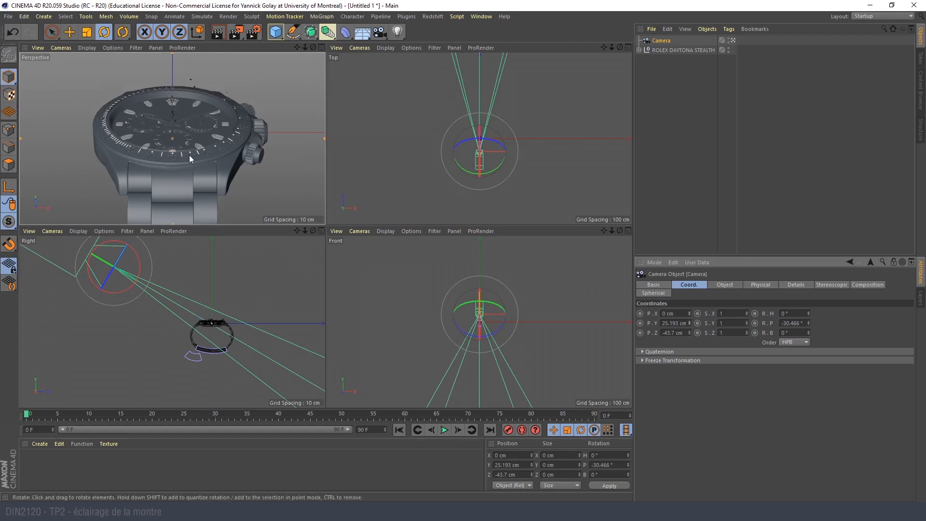
{"action": "key", "text": "alt+Tab"}
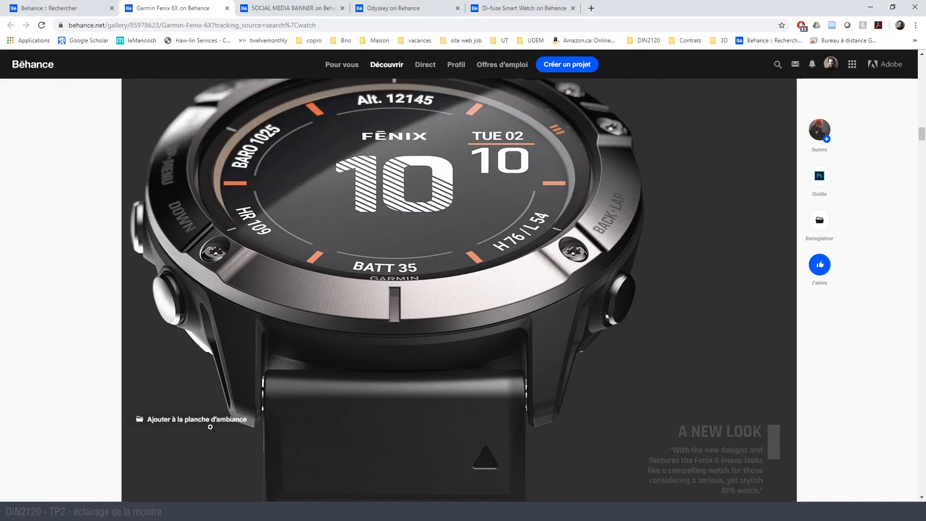
{"action": "key", "text": "alt+Tab"}
{"action": "key", "text": "alt+Tab"}
{"action": "key", "text": "alt+Tab"}
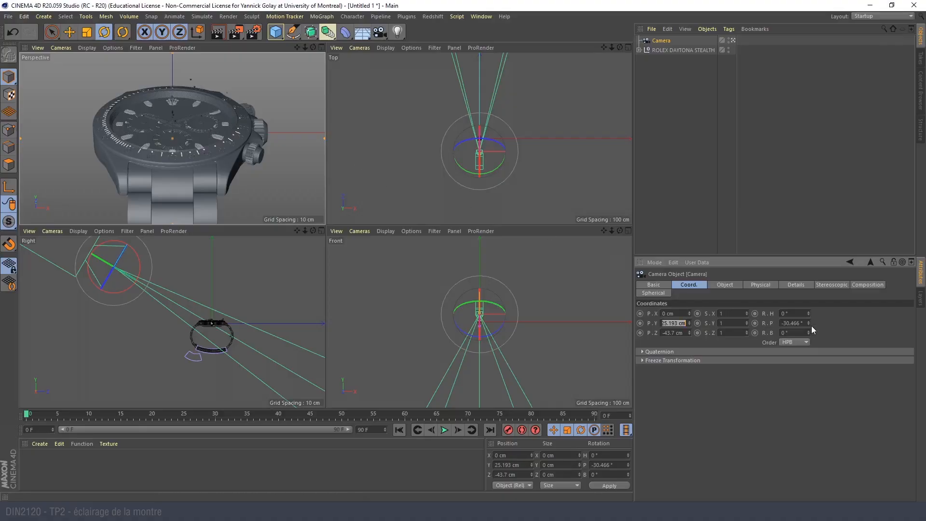
- Tilt the camera to a pitch of -36.466° and raise its Y position to 31.193 cm
{"action": "left_click_drag", "start_coordinate": [809, 324], "coordinate": [808, 328]}
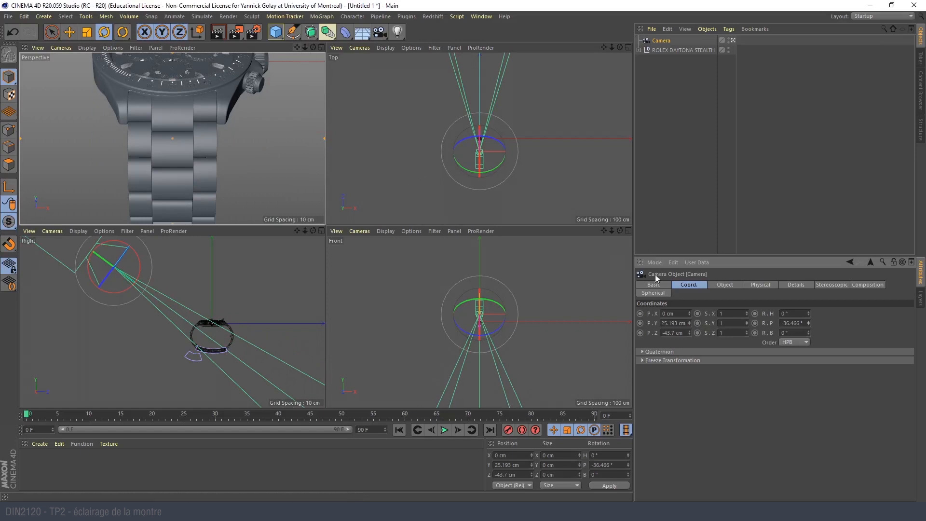
{"action": "left_click_drag", "start_coordinate": [690, 323], "coordinate": [690, 322]}
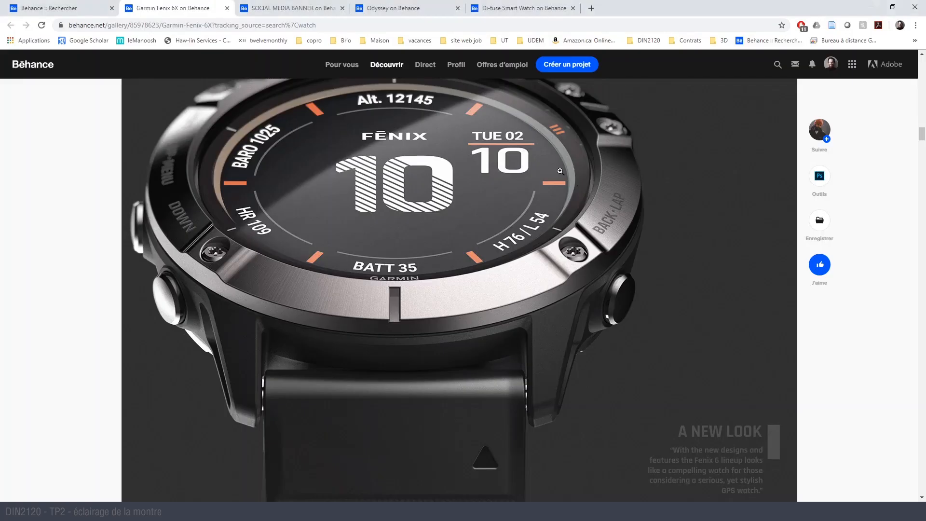
{"action": "scroll", "coordinate": [397, 197], "scroll_direction": "up", "scroll_amount": 2}
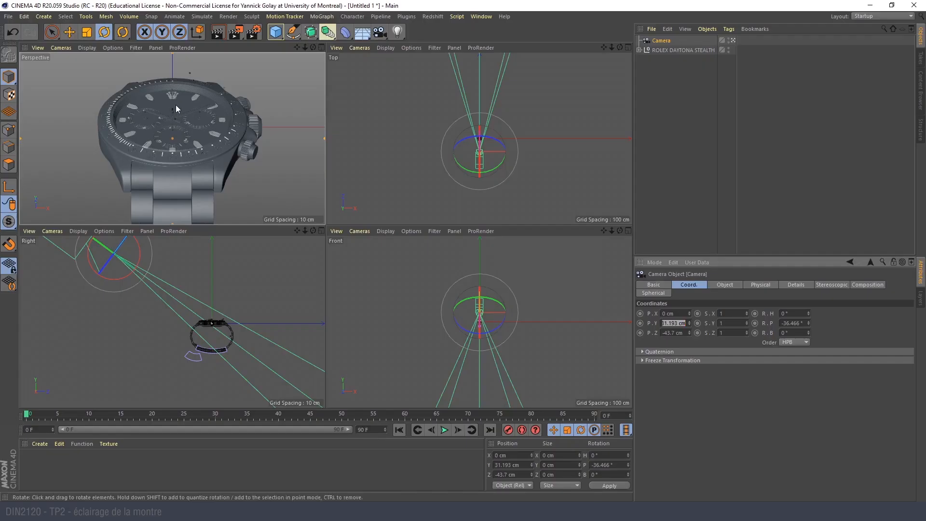
{"action": "left_click_drag", "start_coordinate": [182, 98], "coordinate": [179, 112], "text": "alt"}
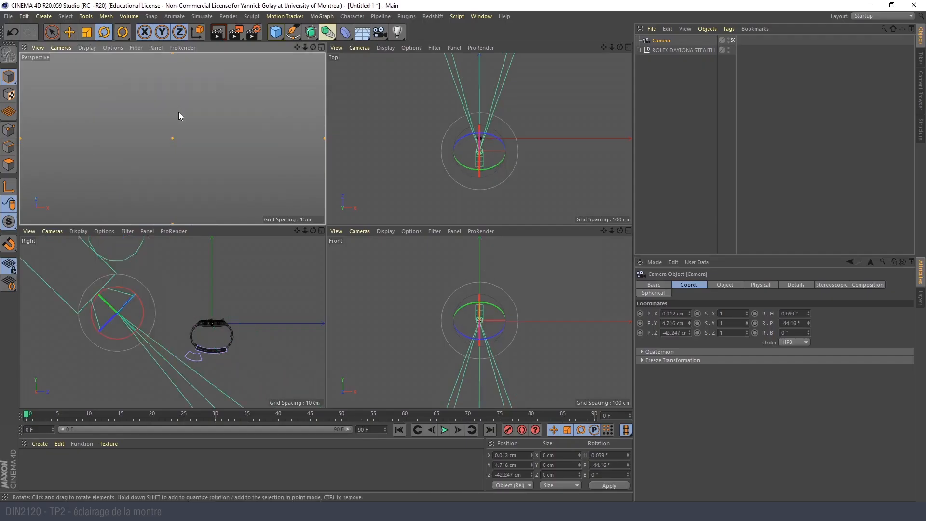
{"action": "left_click", "coordinate": [38, 48]}
{"action": "left_click", "coordinate": [46, 73]}
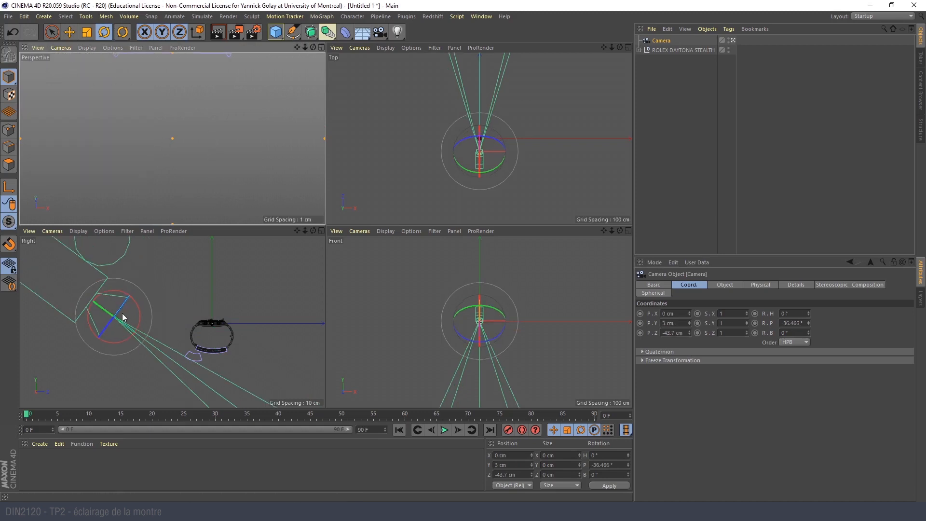
- Move the camera back up above the watch in the Right view and orbit it to look down on the dial
{"action": "key", "text": "e"}
{"action": "left_click_drag", "start_coordinate": [129, 292], "coordinate": [179, 257]}
{"action": "left_click_drag", "start_coordinate": [185, 145], "coordinate": [176, 127], "text": "alt"}
{"action": "middle_click_drag", "start_coordinate": [176, 127], "coordinate": [177, 129], "text": "alt"}
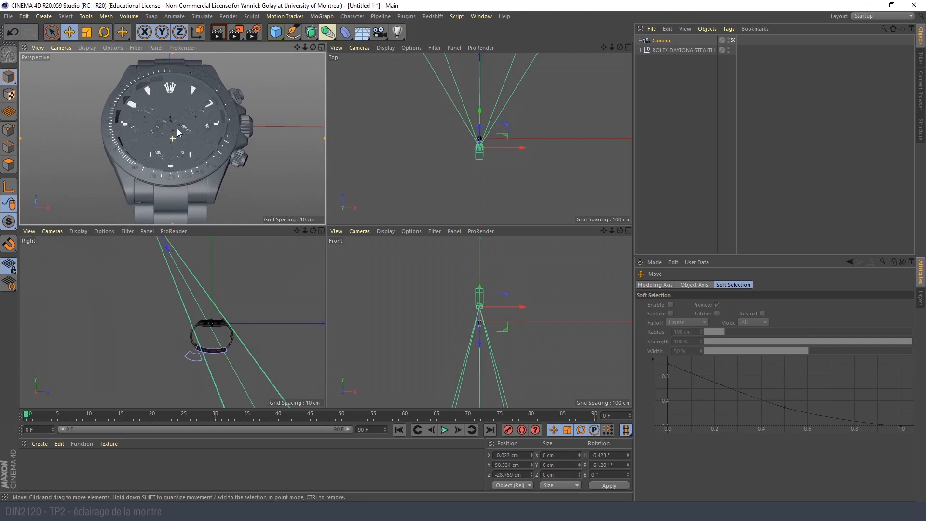
{"action": "left_click_drag", "start_coordinate": [177, 128], "coordinate": [223, 137], "text": "alt"}
- Pan the camera in the maximized perspective view and reset its X position and heading to 0
{"action": "middle_click", "coordinate": [178, 78]}
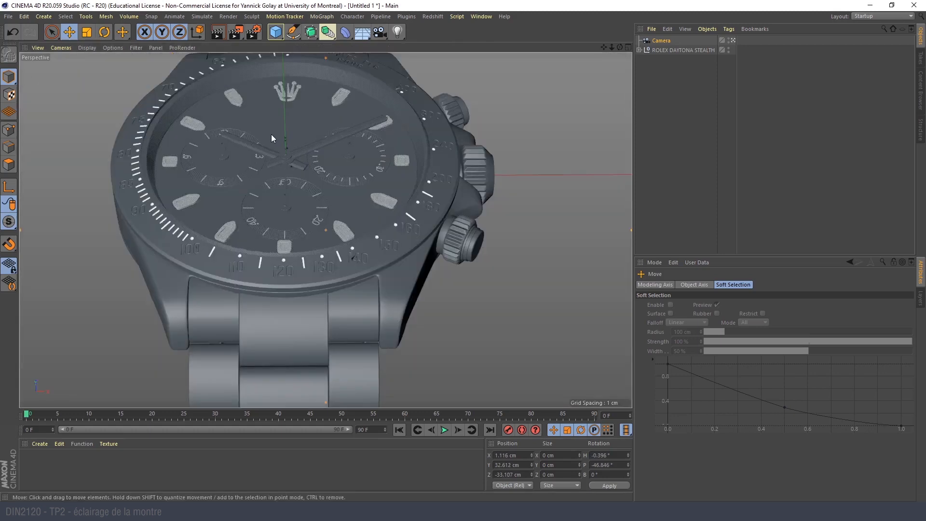
{"action": "middle_click_drag", "start_coordinate": [271, 138], "coordinate": [263, 155], "text": "alt"}
{"action": "left_click", "coordinate": [661, 41]}
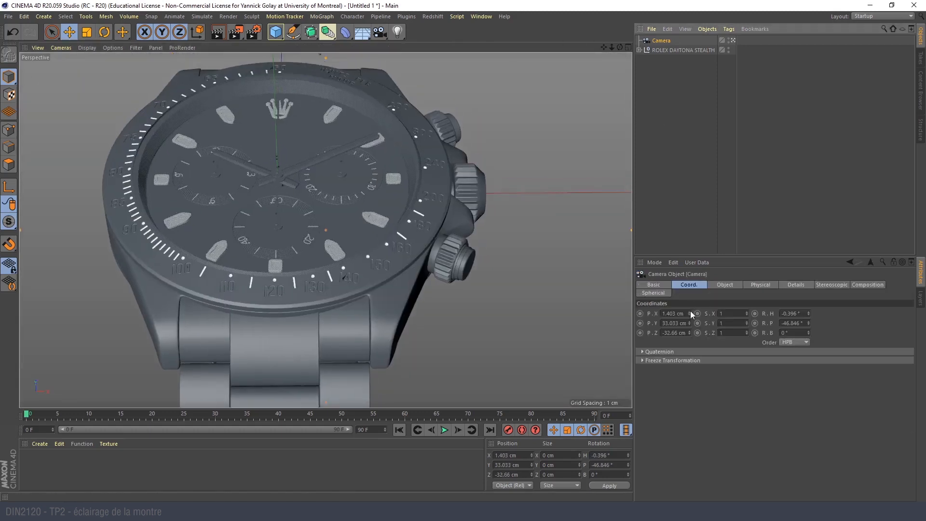
{"action": "right_click", "coordinate": [690, 313]}
{"action": "right_click", "coordinate": [808, 314]}
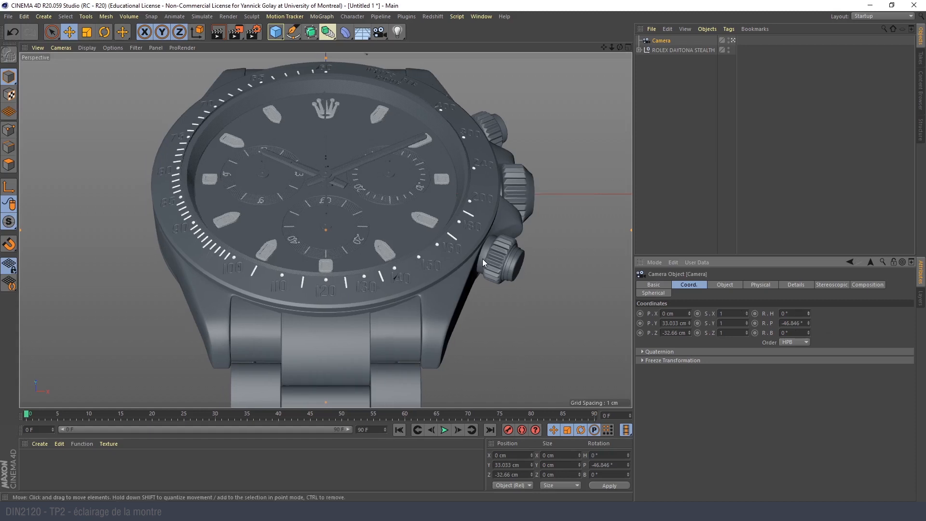
- Pull the camera back to frame the whole watch case, reset its X position to 0 cm, and test-render the view
{"action": "mouse_move", "coordinate": [612, 48]}
{"action": "left_mouse_down"}
{"action": "mouse_move", "coordinate": [596, 49]}
{"action": "mouse_move", "coordinate": [600, 63]}
{"action": "mouse_move", "coordinate": [617, 59]}
{"action": "left_mouse_up"}
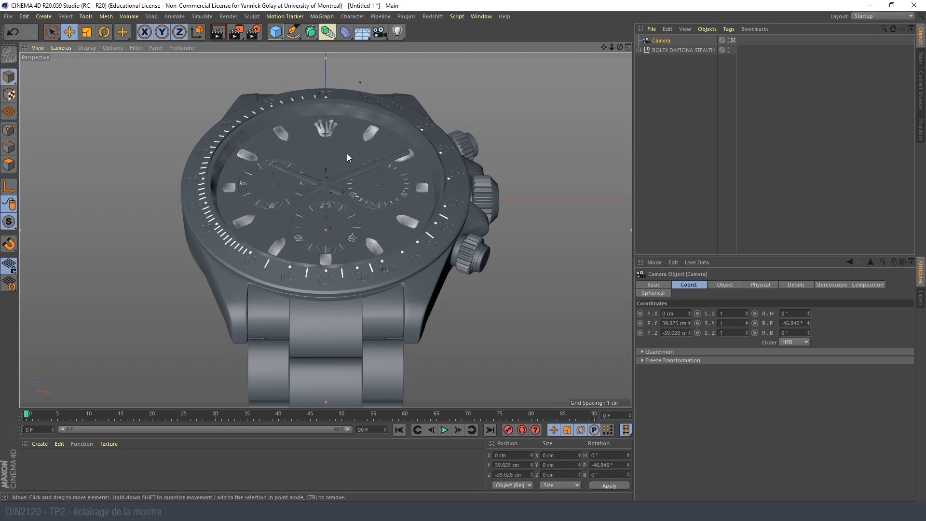
{"action": "mouse_move", "coordinate": [337, 145]}
{"action": "right_mouse_down", "text": "alt"}
{"action": "mouse_move", "coordinate": [326, 167]}
{"action": "mouse_move", "coordinate": [338, 155]}
{"action": "mouse_move", "coordinate": [351, 192]}
{"action": "right_mouse_up", "text": "alt"}
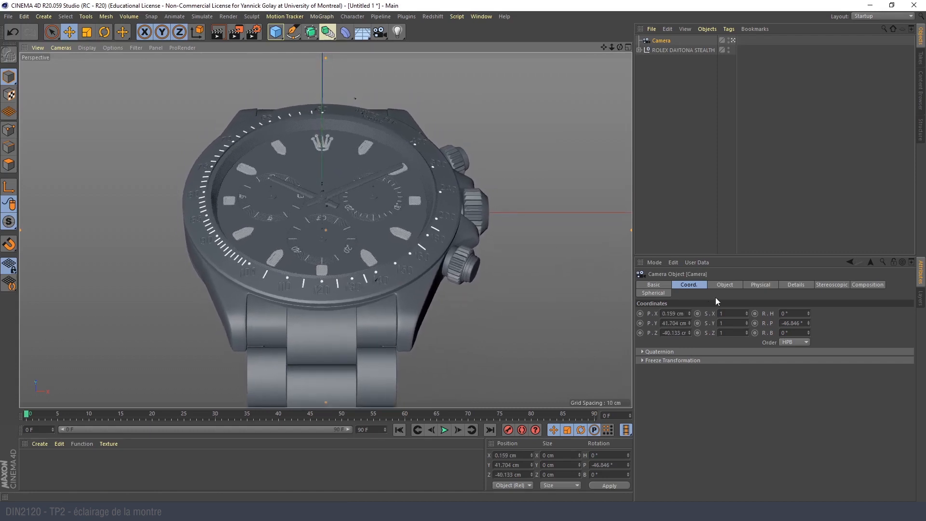
{"action": "right_click", "coordinate": [689, 313]}
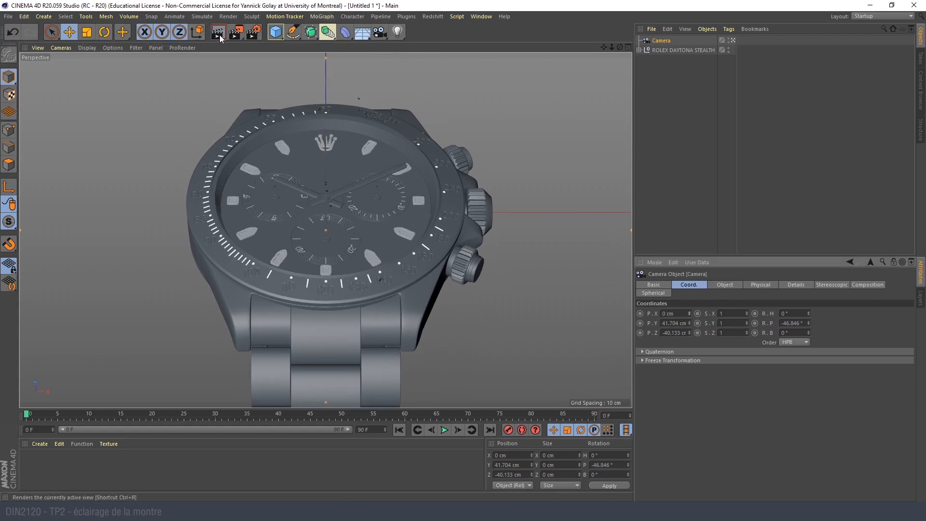
{"action": "key", "text": "ctrl+r"}
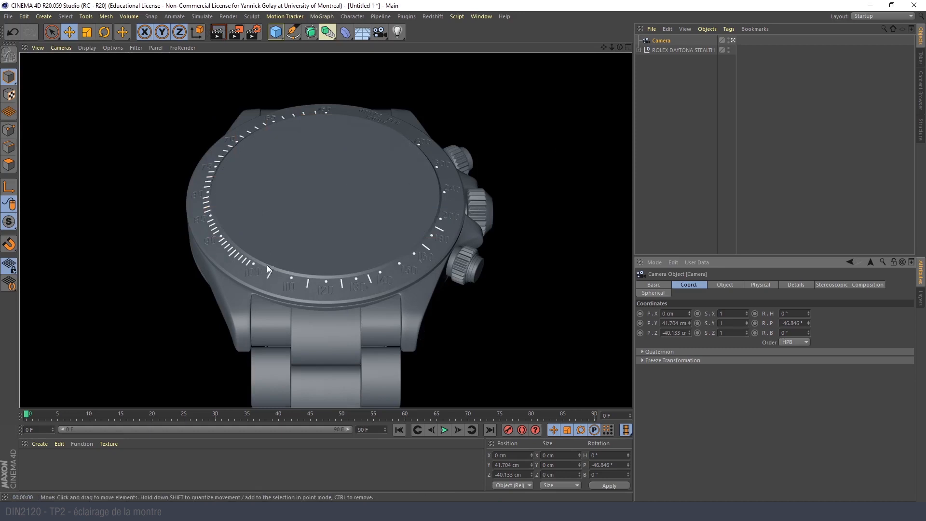
{"action": "left_click", "coordinate": [661, 158]}
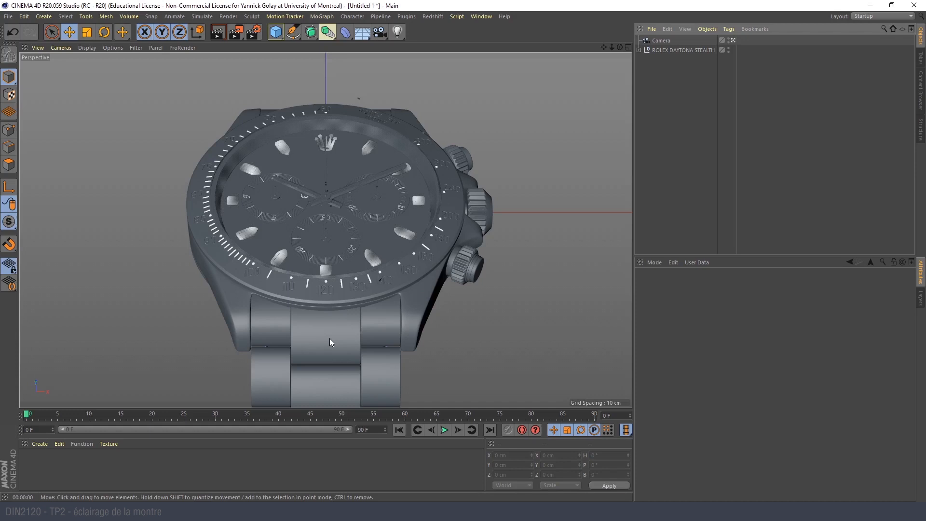
- Apply a new material to the ROLEX DAYTONA STEALTH null and set its color to black with V at 0%
{"action": "double_click", "coordinate": [70, 464]}
{"action": "left_click_drag", "start_coordinate": [32, 465], "coordinate": [683, 50]}
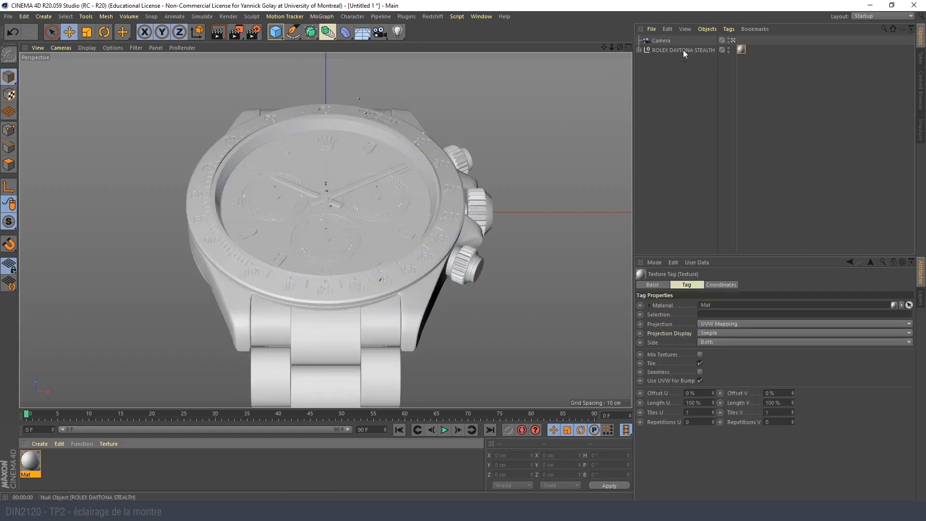
{"action": "double_click", "coordinate": [31, 463]}
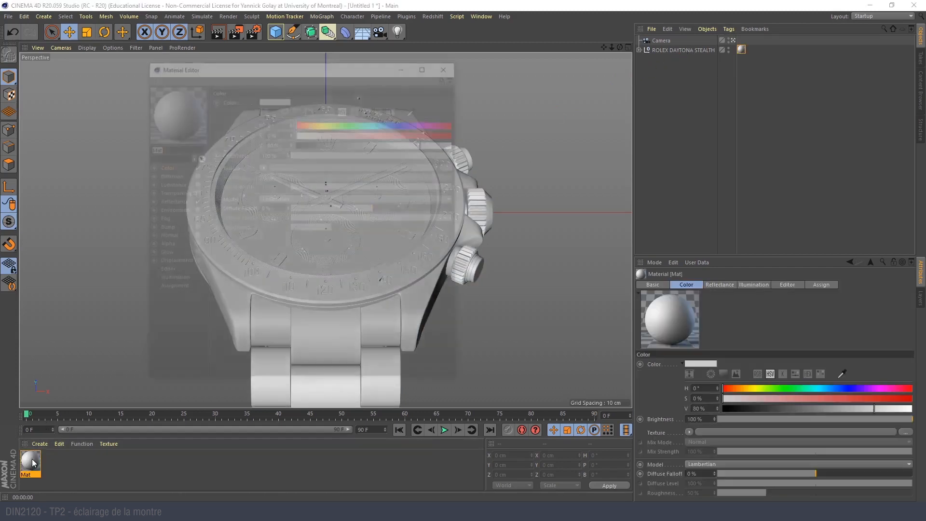
{"action": "left_click", "coordinate": [325, 144]}
{"action": "left_click_drag", "start_coordinate": [302, 68], "coordinate": [609, 93]}
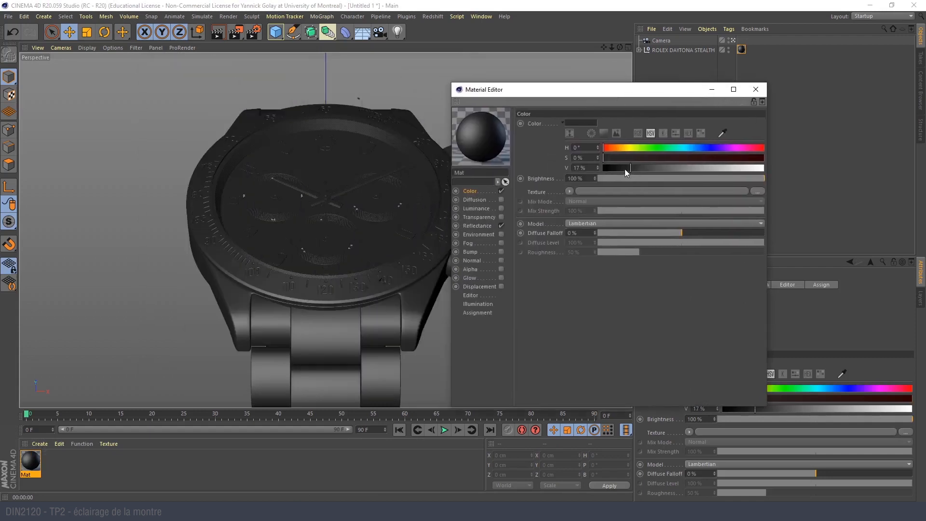
{"action": "left_click_drag", "start_coordinate": [625, 169], "coordinate": [592, 170]}
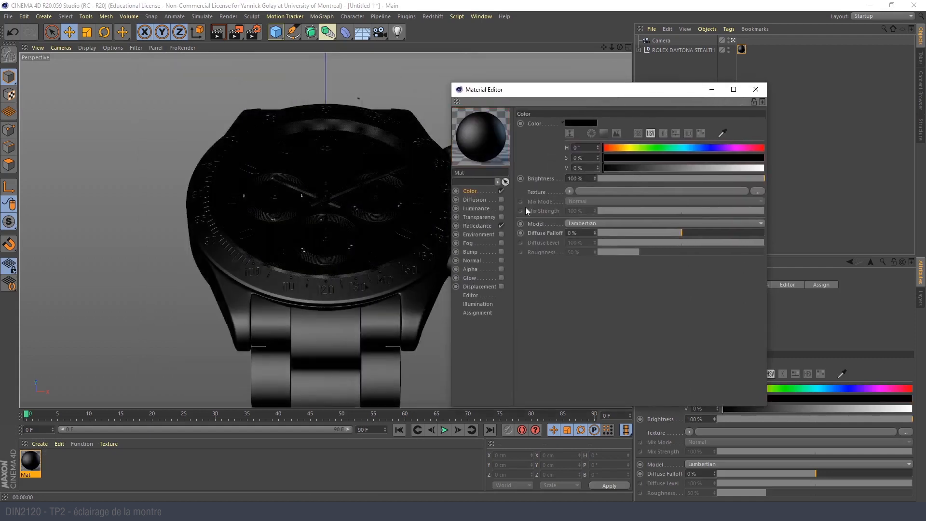
- Disable the material's Default Specular reflectance layer and add a GGX layer
{"action": "left_click", "coordinate": [478, 225]}
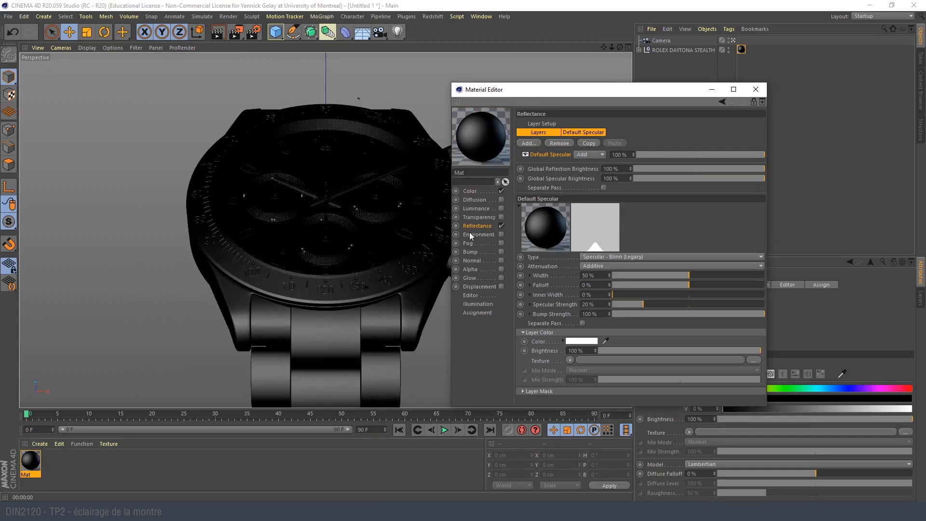
{"action": "left_click", "coordinate": [524, 155]}
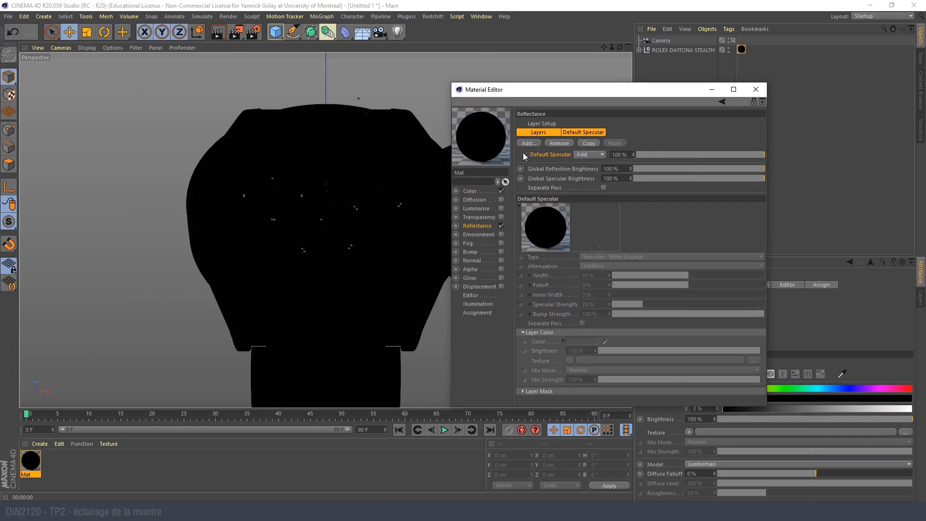
{"action": "left_click", "coordinate": [524, 143]}
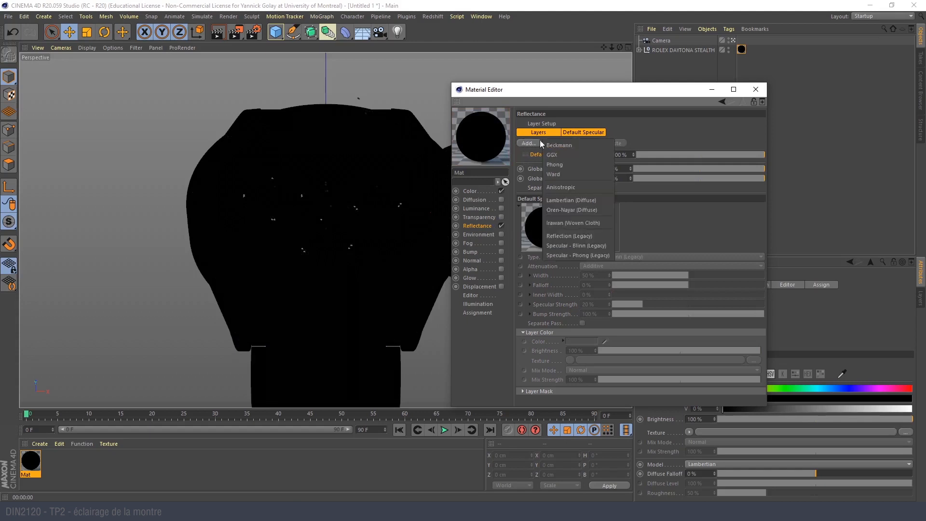
{"action": "left_click", "coordinate": [557, 159]}
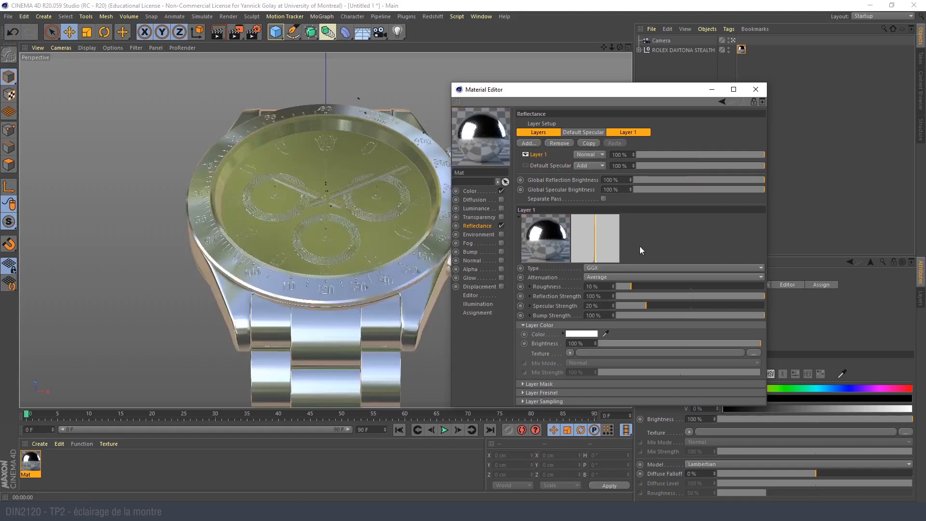
- Set the GGX layer's Fresnel to Conductor with the Silver preset and close the Material Editor
{"action": "left_click", "coordinate": [541, 393]}
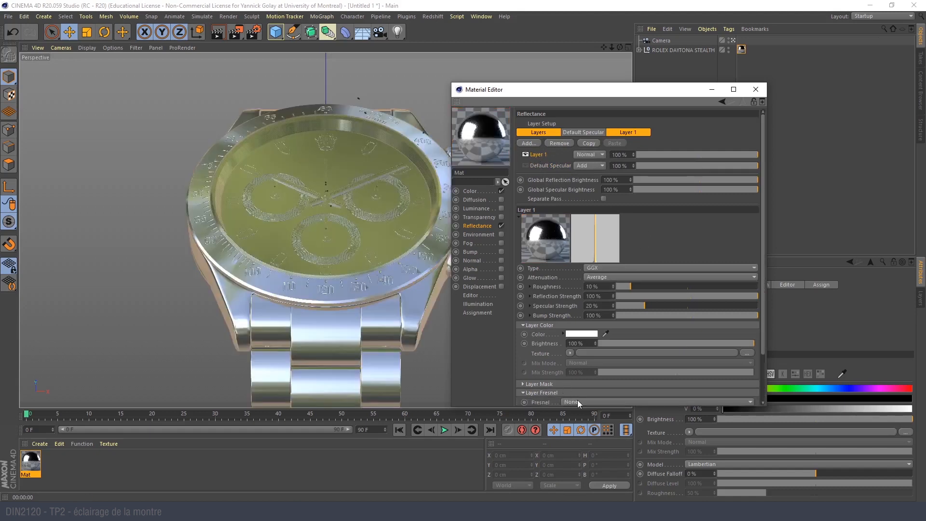
{"action": "left_click_drag", "start_coordinate": [581, 89], "coordinate": [549, 26]}
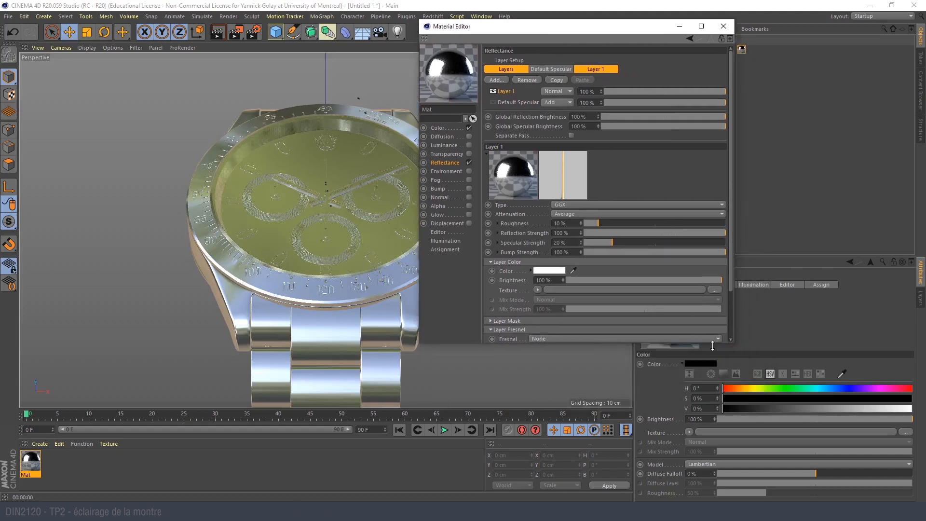
{"action": "left_click_drag", "start_coordinate": [728, 345], "coordinate": [729, 408]}
{"action": "left_click", "coordinate": [566, 338]}
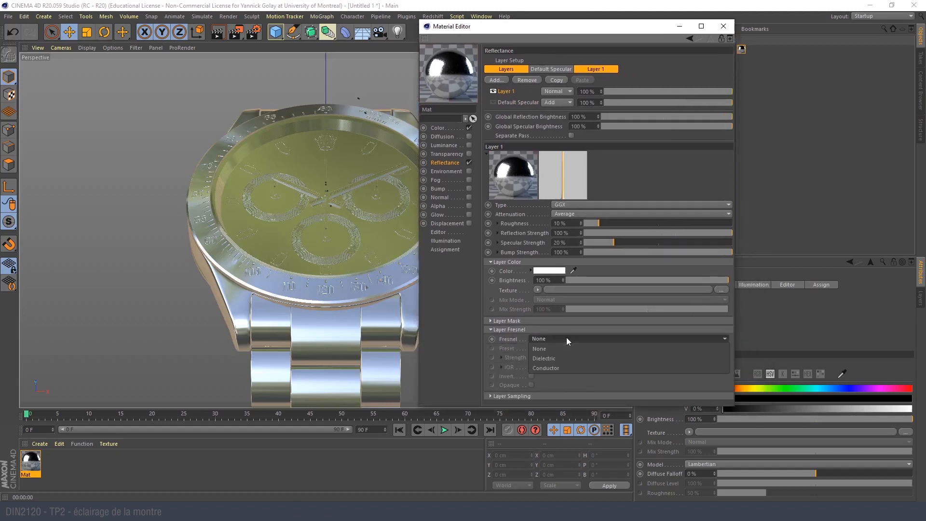
{"action": "left_click", "coordinate": [575, 368]}
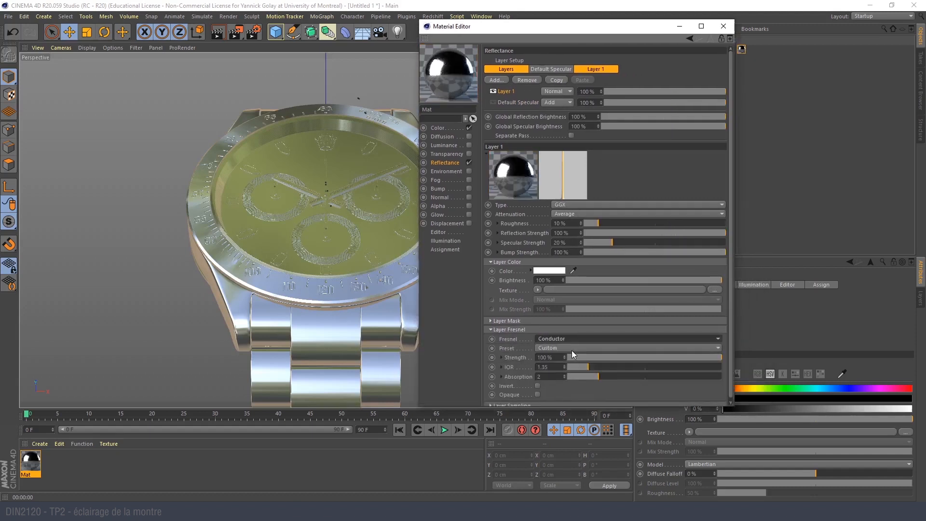
{"action": "left_click", "coordinate": [571, 349]}
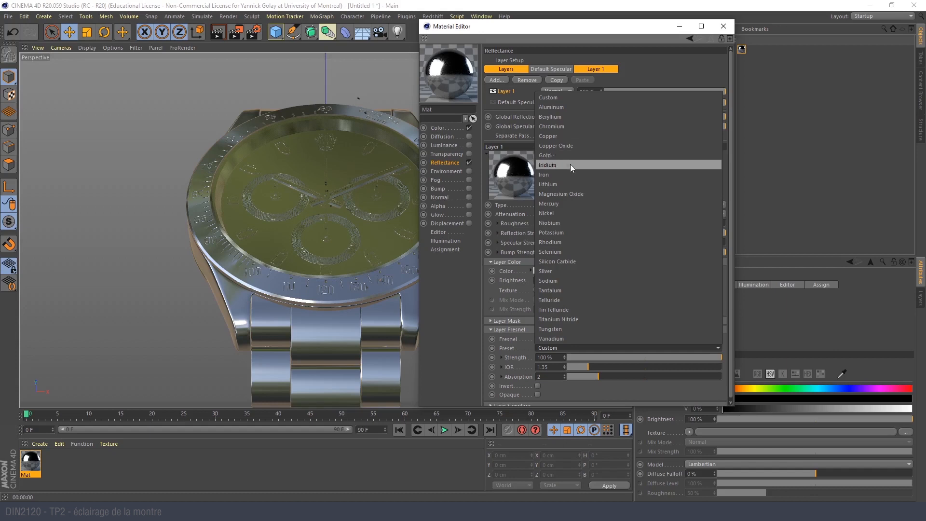
{"action": "left_click", "coordinate": [610, 272]}
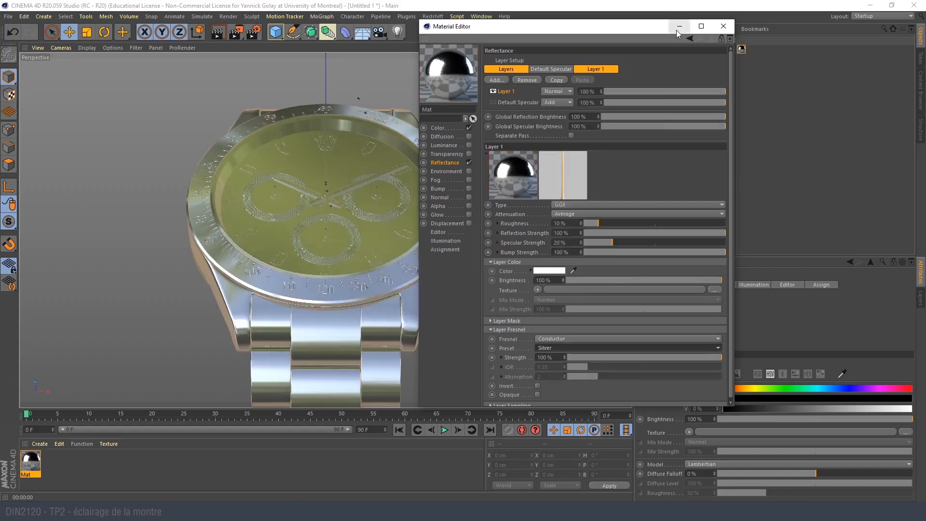
{"action": "left_click", "coordinate": [724, 26]}
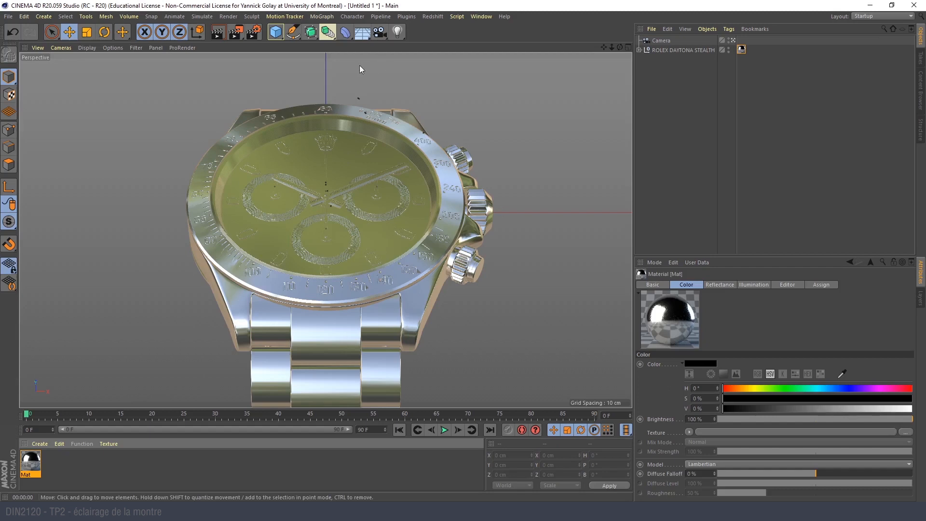
- Add a sphere, apply the metal material to it, and inspect its reflections from outside the camera view
{"action": "left_click", "coordinate": [276, 32]}
{"action": "left_click", "coordinate": [417, 62]}
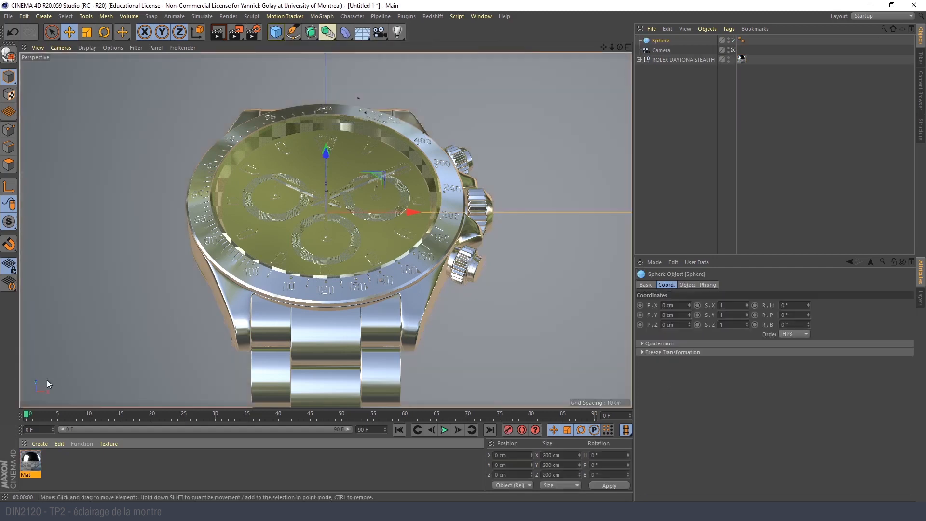
{"action": "left_click_drag", "start_coordinate": [32, 466], "coordinate": [104, 256]}
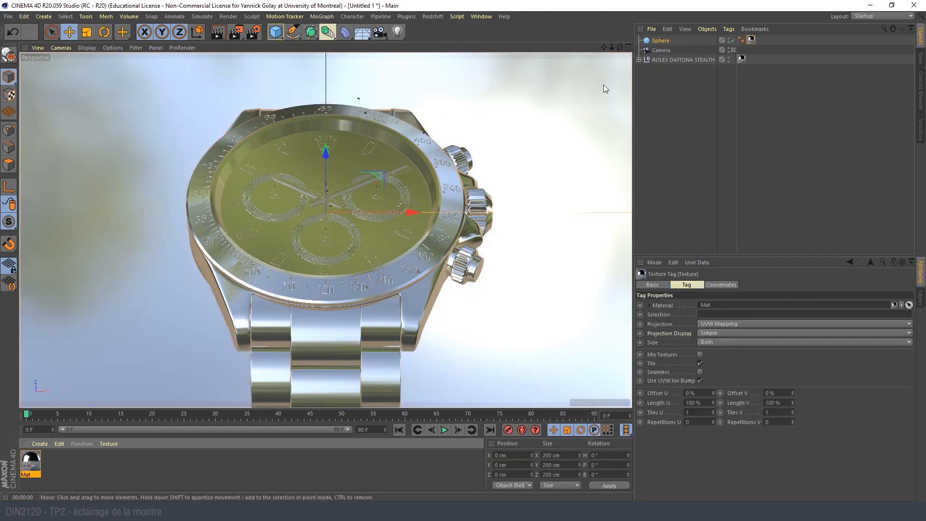
{"action": "left_click", "coordinate": [731, 50]}
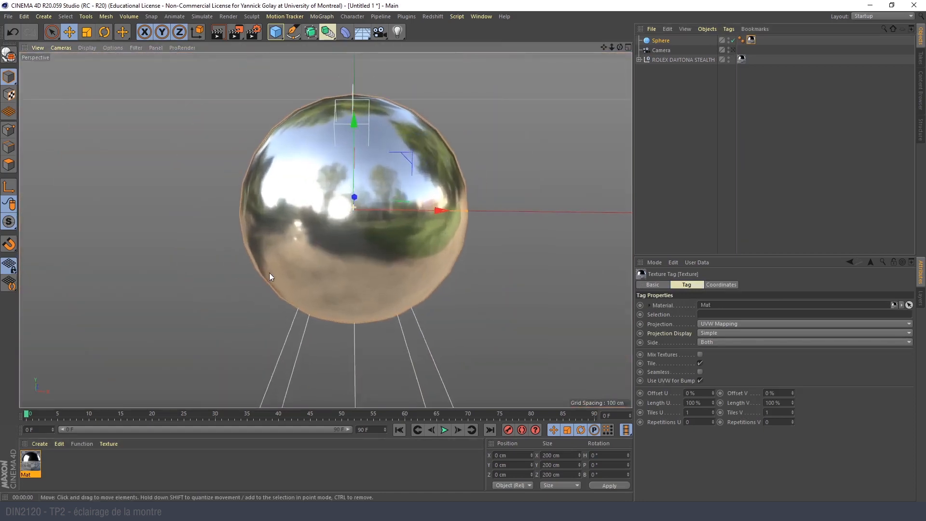
{"action": "left_click_drag", "start_coordinate": [319, 244], "coordinate": [293, 241], "text": "alt"}
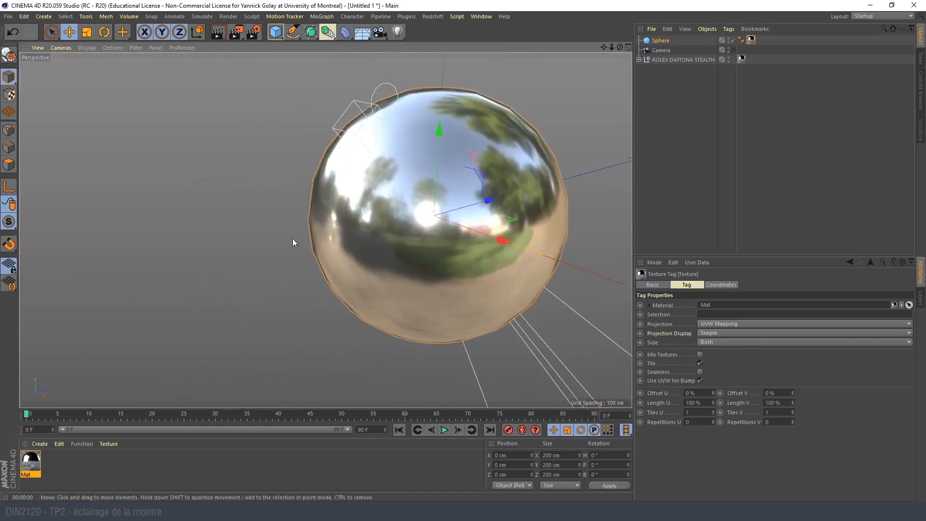
{"action": "right_click_drag", "start_coordinate": [444, 249], "coordinate": [477, 245], "text": "alt"}
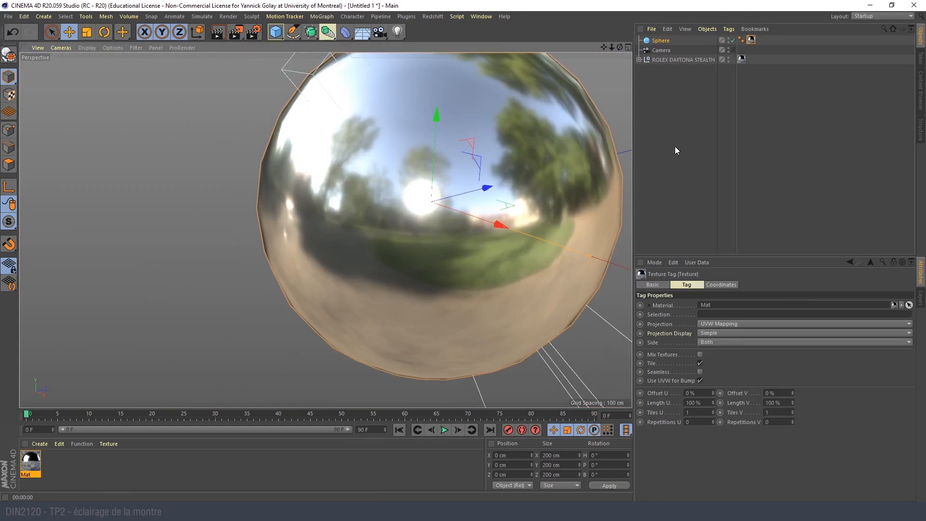
- Move the test sphere along Z to about -84.6 cm to check its reflections, and delete it
{"action": "left_click", "coordinate": [656, 42]}
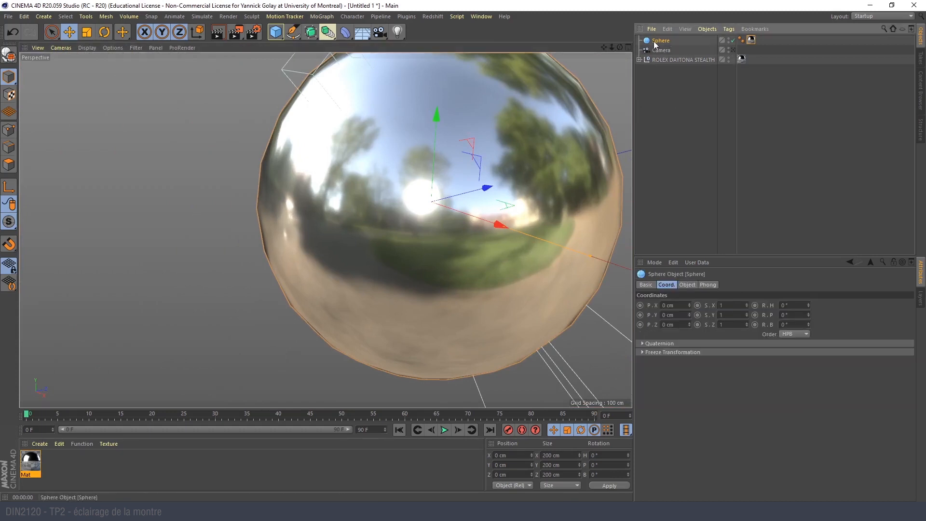
{"action": "left_click_drag", "start_coordinate": [397, 179], "coordinate": [427, 128], "text": "alt"}
{"action": "left_click_drag", "start_coordinate": [454, 179], "coordinate": [354, 171], "text": "alt"}
{"action": "left_click_drag", "start_coordinate": [441, 216], "coordinate": [317, 230]}
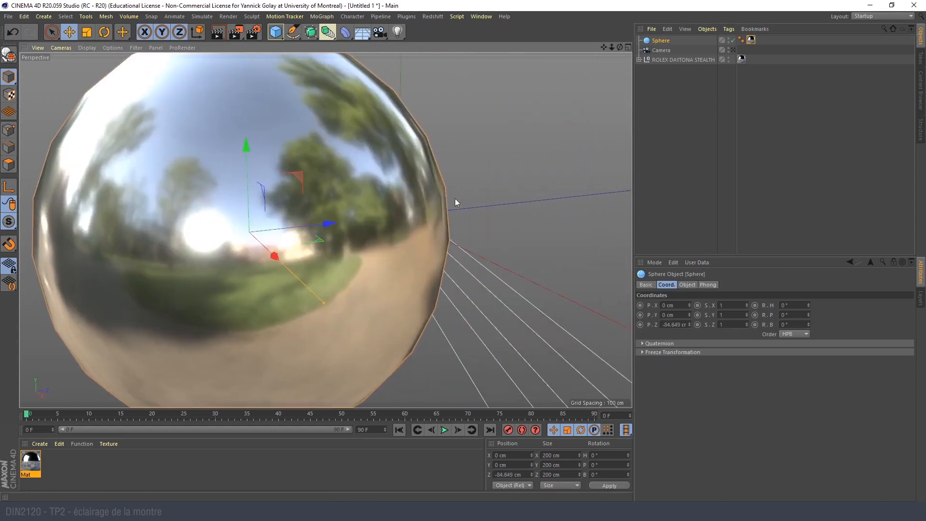
{"action": "key", "text": "Delete"}
- Return to the scene camera's view and test-render the unlit watch
{"action": "left_click", "coordinate": [733, 41]}
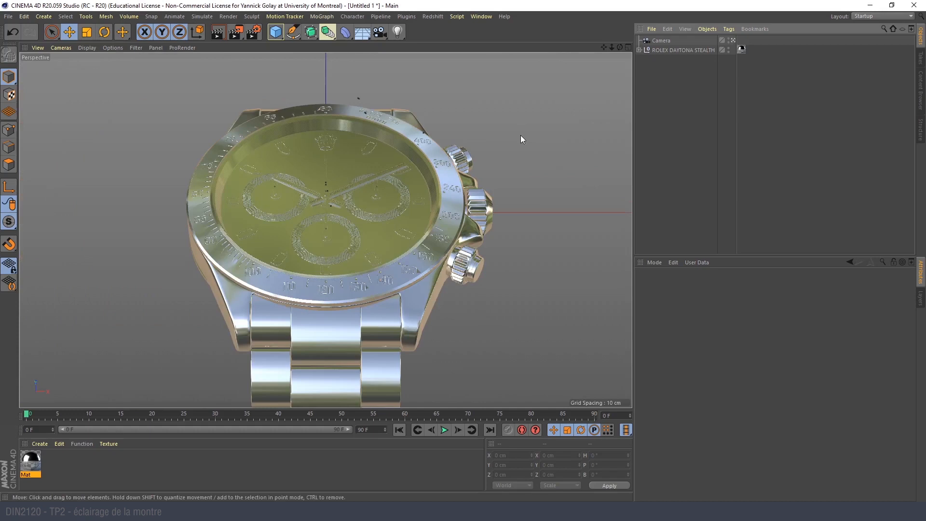
{"action": "left_click", "coordinate": [218, 34]}
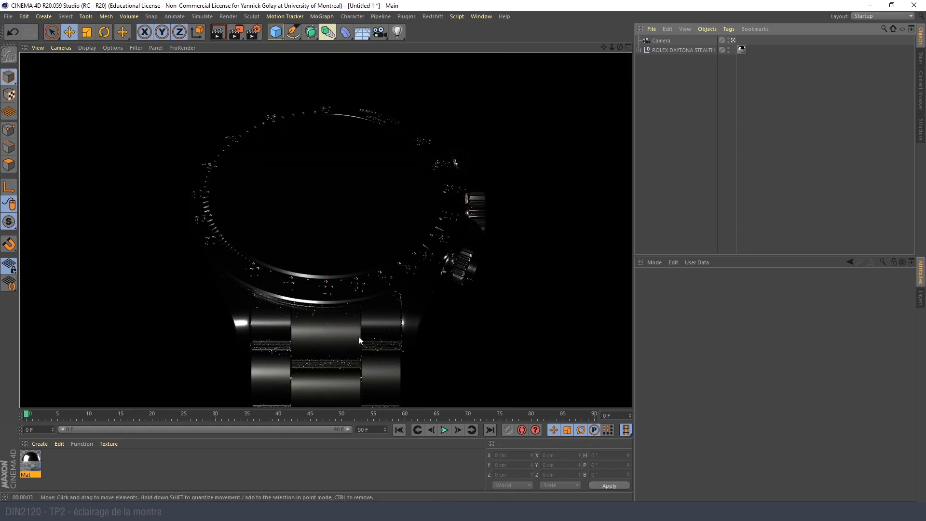
{"action": "left_click", "coordinate": [575, 150]}
- Add an area light and, from outside the camera view, move it behind the watch to about Z 58 cm
{"action": "left_click", "coordinate": [397, 32]}
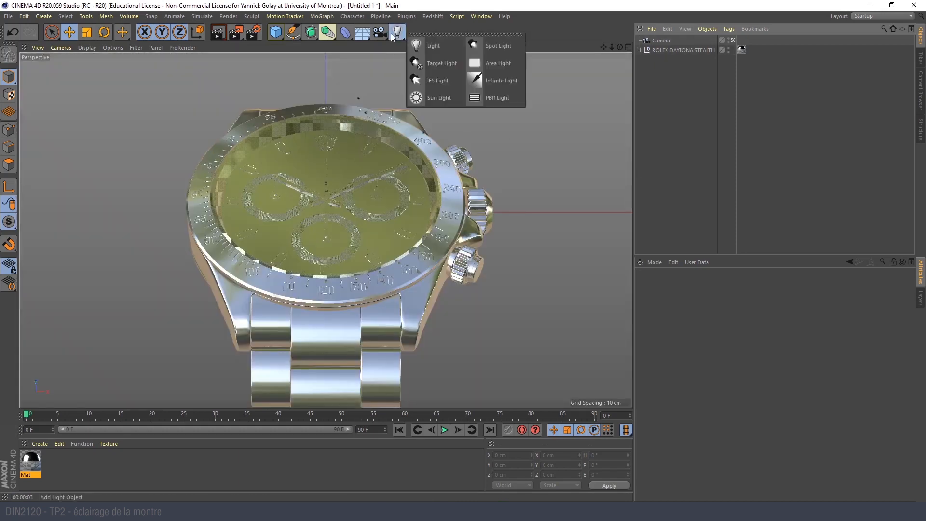
{"action": "left_click", "coordinate": [505, 63]}
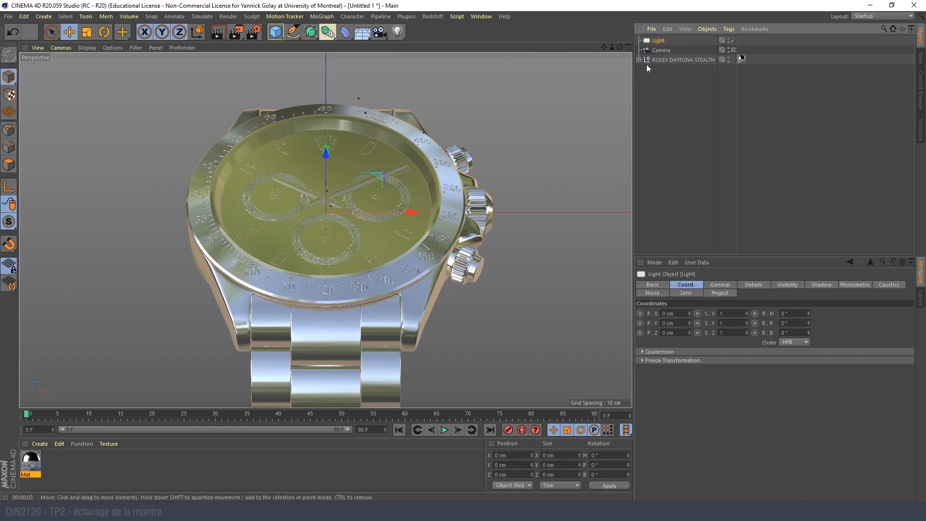
{"action": "left_click", "coordinate": [733, 49]}
{"action": "scroll", "coordinate": [488, 195], "scroll_direction": "down", "scroll_amount": 2}
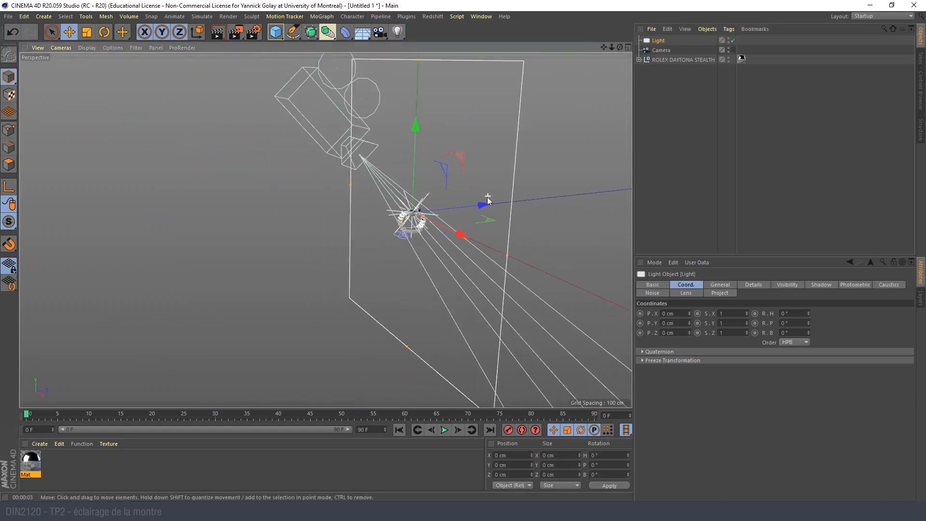
{"action": "scroll", "coordinate": [429, 227], "scroll_direction": "up", "scroll_amount": 4}
{"action": "mouse_move", "coordinate": [404, 229]}
{"action": "left_mouse_down", "text": "alt"}
{"action": "mouse_move", "coordinate": [421, 250]}
{"action": "mouse_move", "coordinate": [386, 225]}
{"action": "left_mouse_up", "text": "alt"}
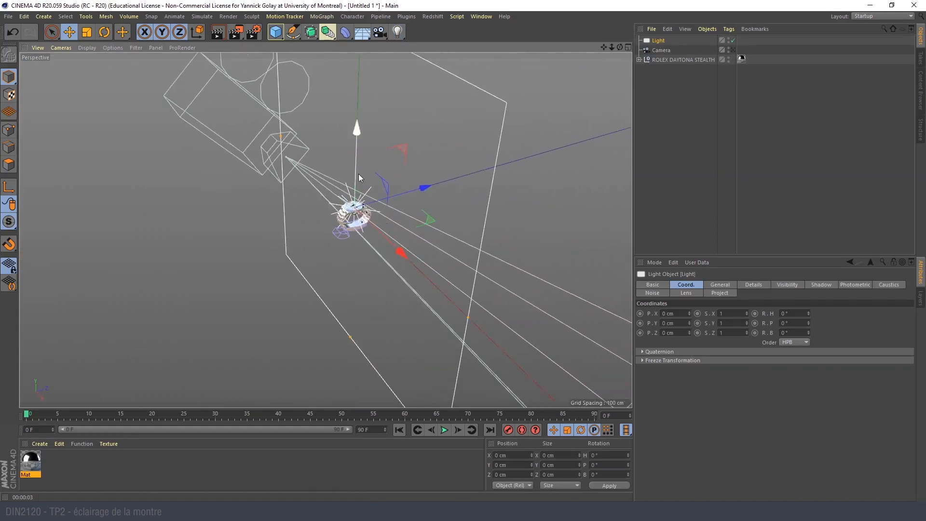
{"action": "left_click_drag", "start_coordinate": [420, 190], "coordinate": [502, 186]}
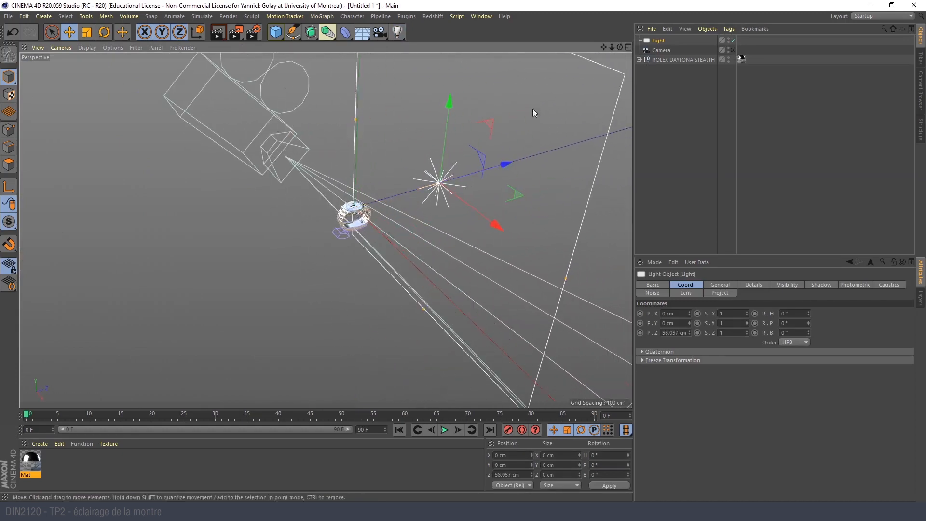
- Scale the area light down to about 109.8 cm square and move it to about Y 19 cm, Z 25.6 cm
{"action": "key", "text": "t"}
{"action": "left_click_drag", "start_coordinate": [505, 221], "coordinate": [498, 266]}
{"action": "mouse_move", "coordinate": [357, 218]}
{"action": "left_mouse_down", "text": "alt"}
{"action": "mouse_move", "coordinate": [413, 185]}
{"action": "mouse_move", "coordinate": [331, 205]}
{"action": "mouse_move", "coordinate": [347, 207]}
{"action": "left_mouse_up", "text": "alt"}
{"action": "key", "text": "e"}
{"action": "left_click_drag", "start_coordinate": [522, 200], "coordinate": [467, 210]}
{"action": "left_click_drag", "start_coordinate": [416, 169], "coordinate": [405, 138]}
- Set the area light's shadow type to Area
{"action": "left_click", "coordinate": [659, 41]}
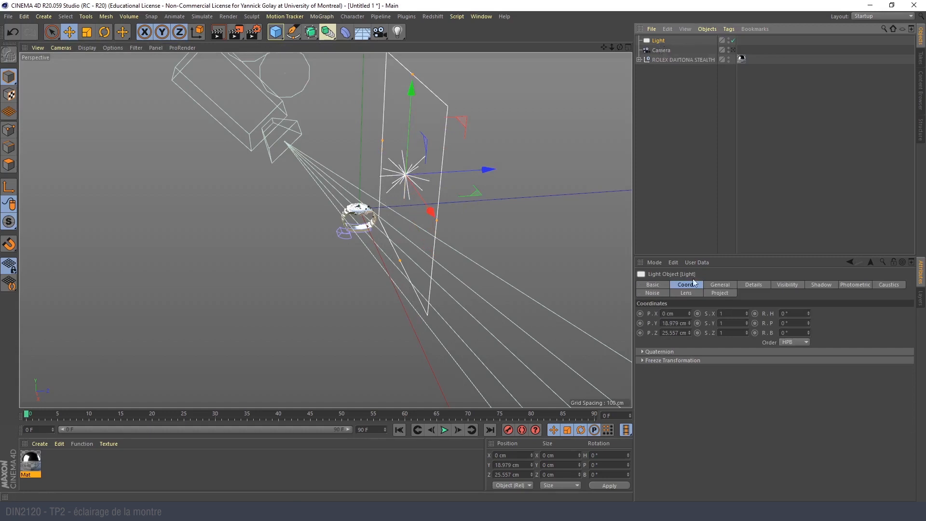
{"action": "left_click", "coordinate": [720, 285]}
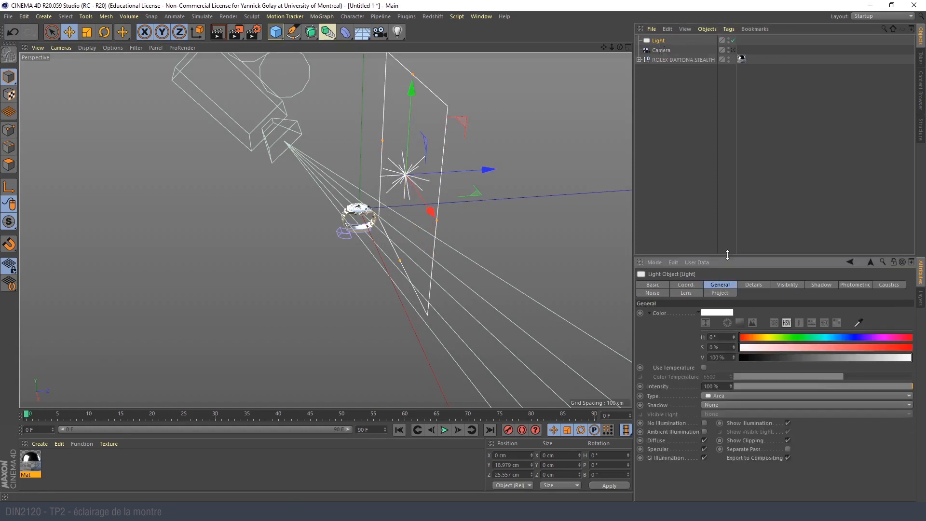
{"action": "left_click_drag", "start_coordinate": [728, 254], "coordinate": [716, 110]}
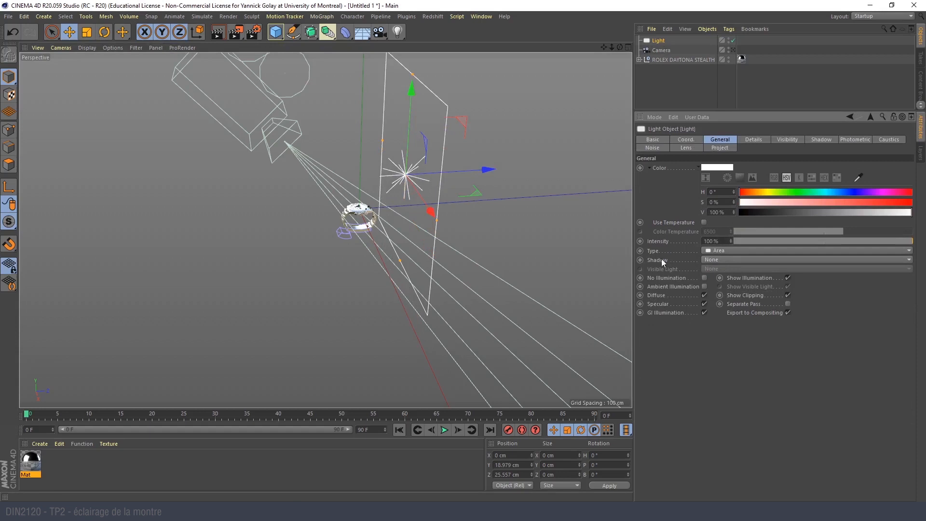
{"action": "left_click", "coordinate": [726, 260]}
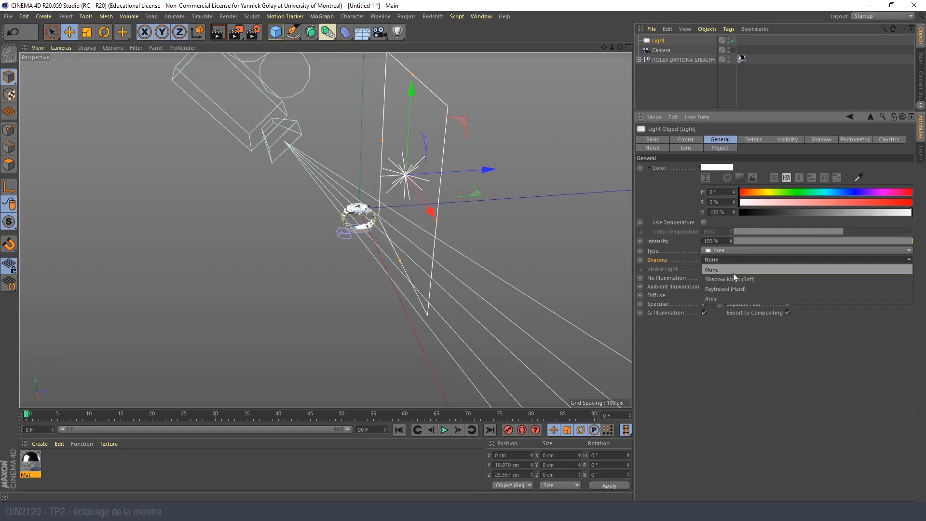
{"action": "left_click", "coordinate": [735, 299]}
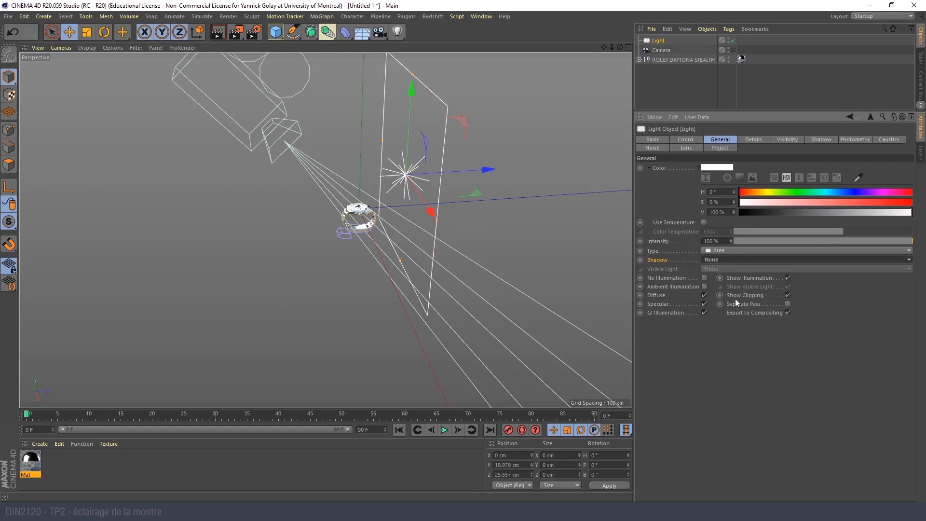
- Show the area light as solid in the viewport and scale it down further
{"action": "left_click", "coordinate": [751, 141]}
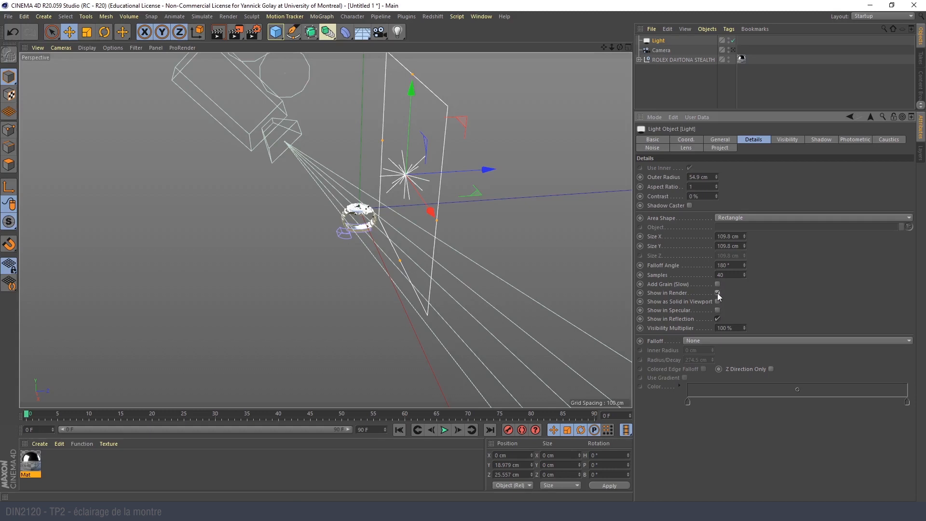
{"action": "left_click", "coordinate": [718, 302]}
{"action": "left_click_drag", "start_coordinate": [505, 238], "coordinate": [432, 204], "text": "alt"}
{"action": "scroll", "coordinate": [437, 199], "scroll_direction": "up", "scroll_amount": 5}
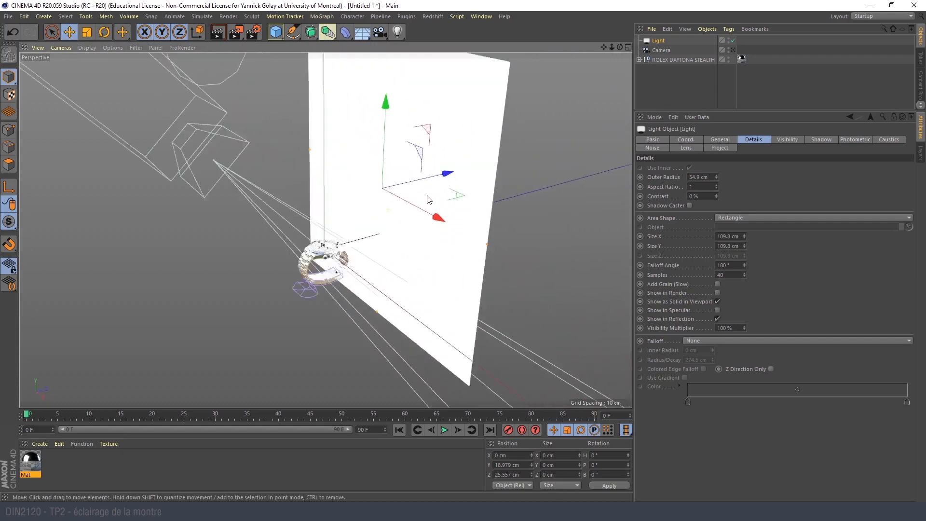
{"action": "key", "text": "t"}
{"action": "left_click_drag", "start_coordinate": [615, 140], "coordinate": [500, 343]}
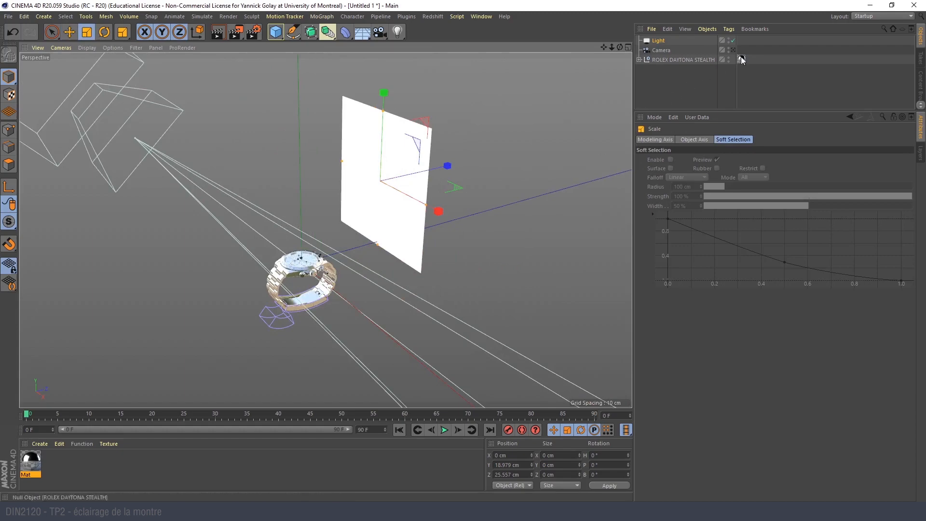
- Return to the camera view, toggle the light to compare its effect, and test-render the lit watch
{"action": "key", "text": "o"}
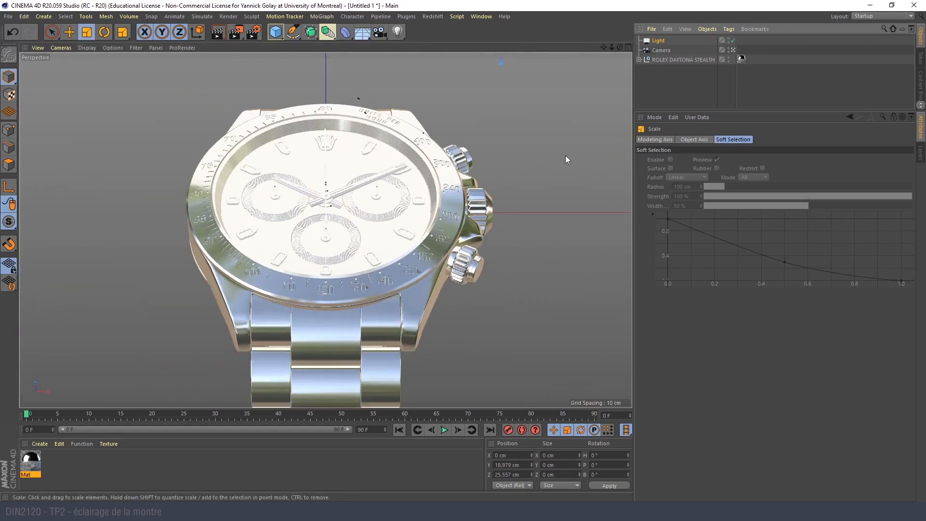
{"action": "left_click", "coordinate": [733, 42]}
{"action": "left_click", "coordinate": [732, 41]}
{"action": "left_click", "coordinate": [220, 37]}
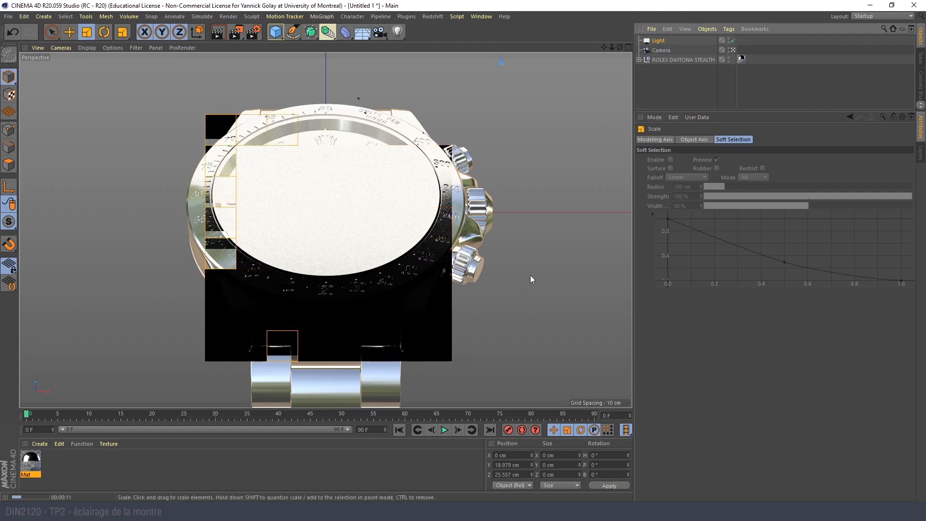
- Switch to the browser to examine the lighting on the Garmin Fenix 6X Behance reference, and return to Cinema 4D
{"action": "key", "text": "alt+Tab"}
{"action": "scroll", "coordinate": [263, 279], "scroll_direction": "down", "scroll_amount": 2}
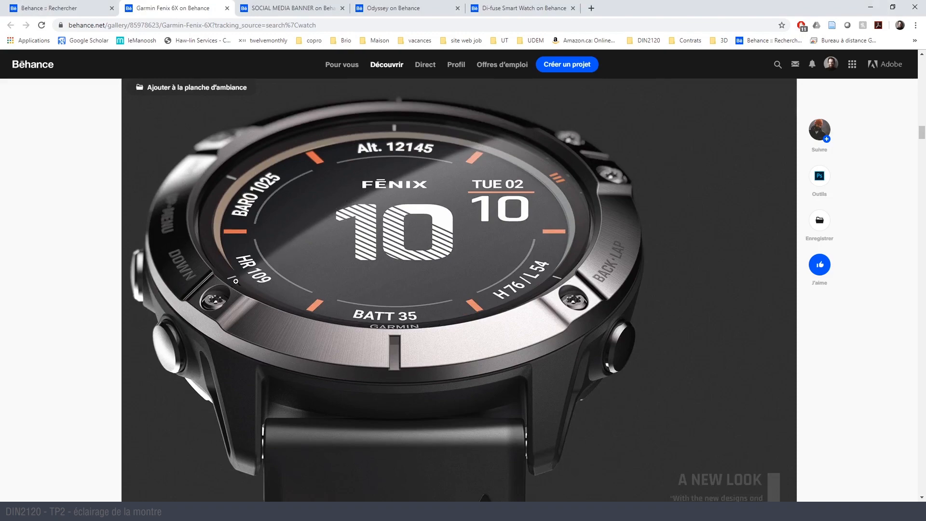
{"action": "key", "text": "alt+Tab"}
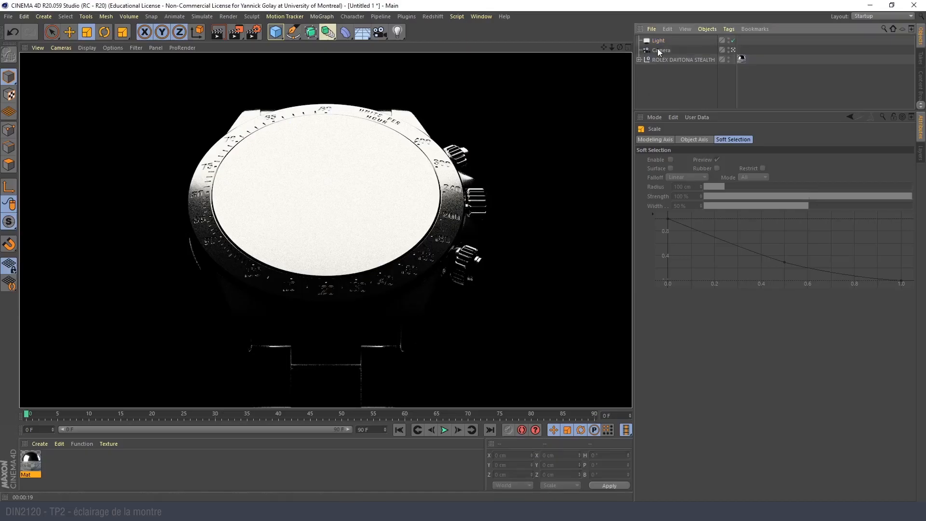
- Reduce the area light's intensity to 75%
{"action": "left_click", "coordinate": [657, 42]}
{"action": "left_click", "coordinate": [720, 140]}
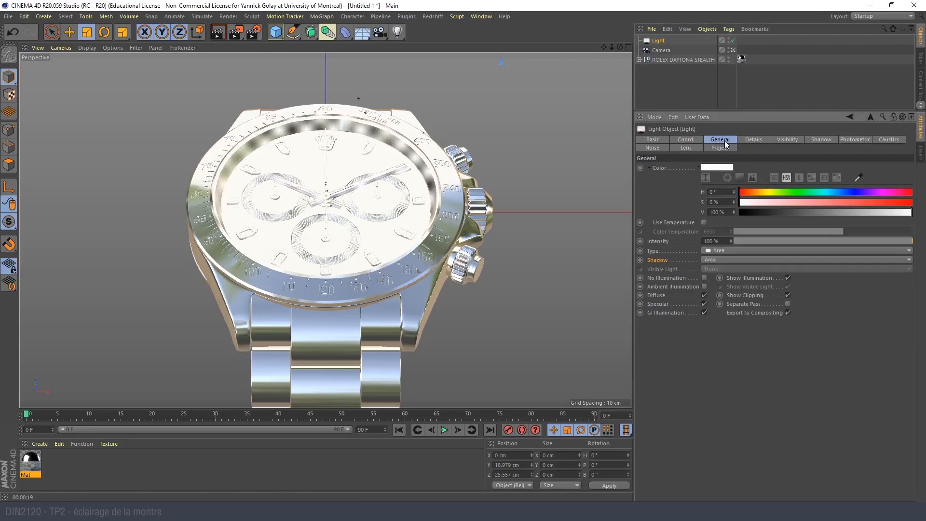
{"action": "left_click_drag", "start_coordinate": [889, 240], "coordinate": [872, 241]}
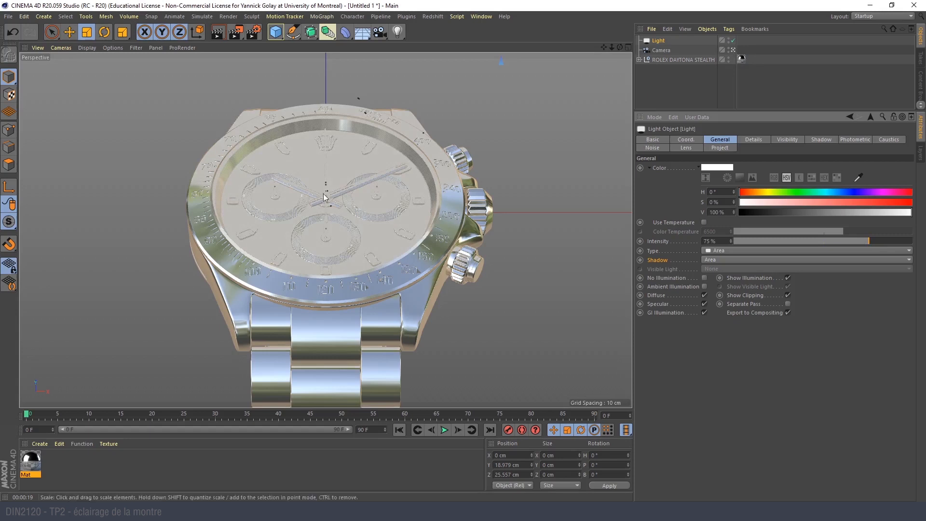
- Lower the area light to about Y -18.2 cm in the side view and scale it down
{"action": "middle_click", "coordinate": [283, 202]}
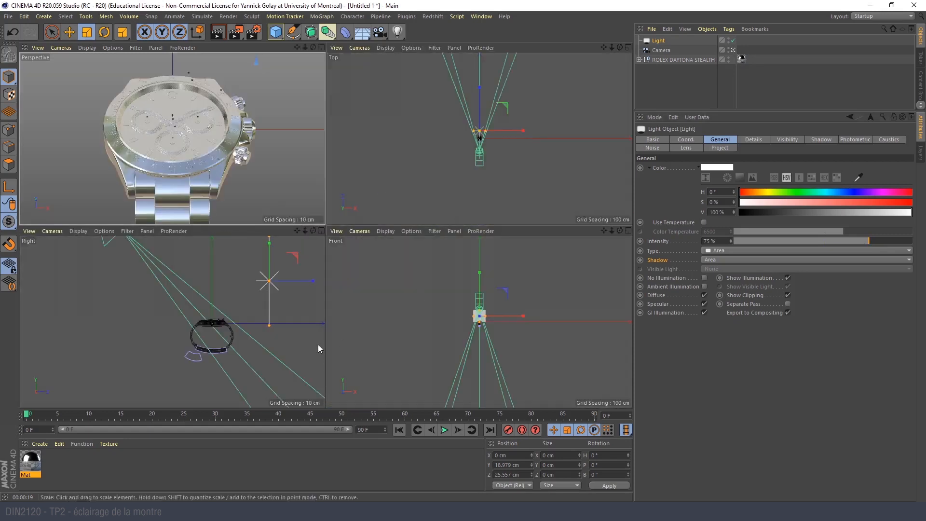
{"action": "key", "text": "e"}
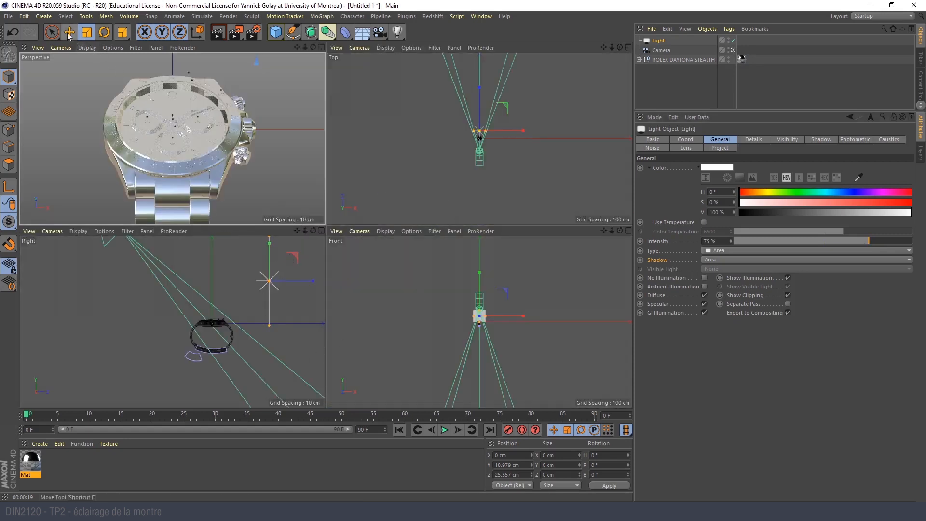
{"action": "left_click_drag", "start_coordinate": [269, 256], "coordinate": [291, 331]}
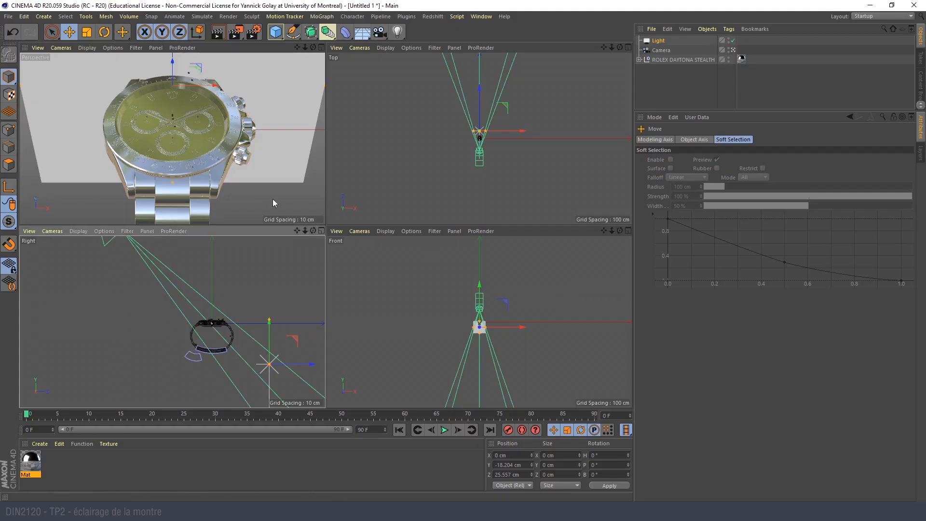
{"action": "key", "text": "t"}
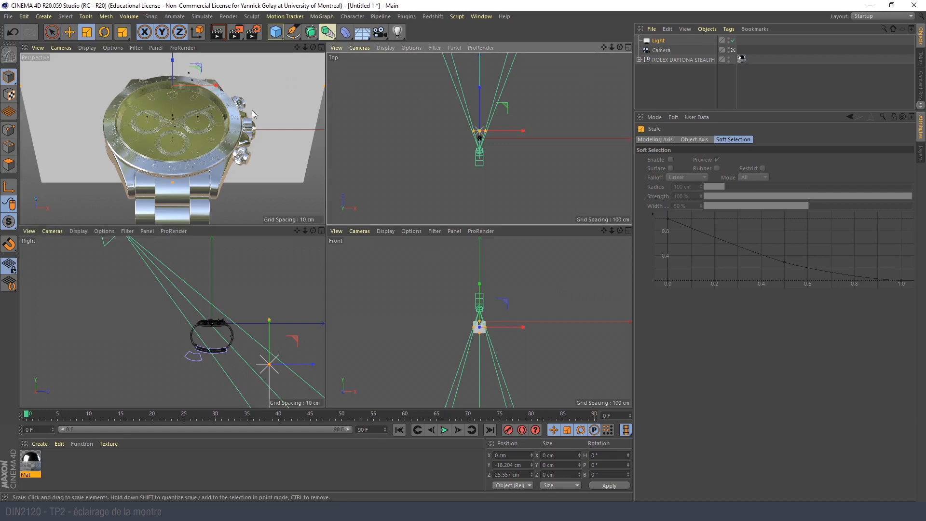
{"action": "left_click_drag", "start_coordinate": [294, 73], "coordinate": [153, 115]}
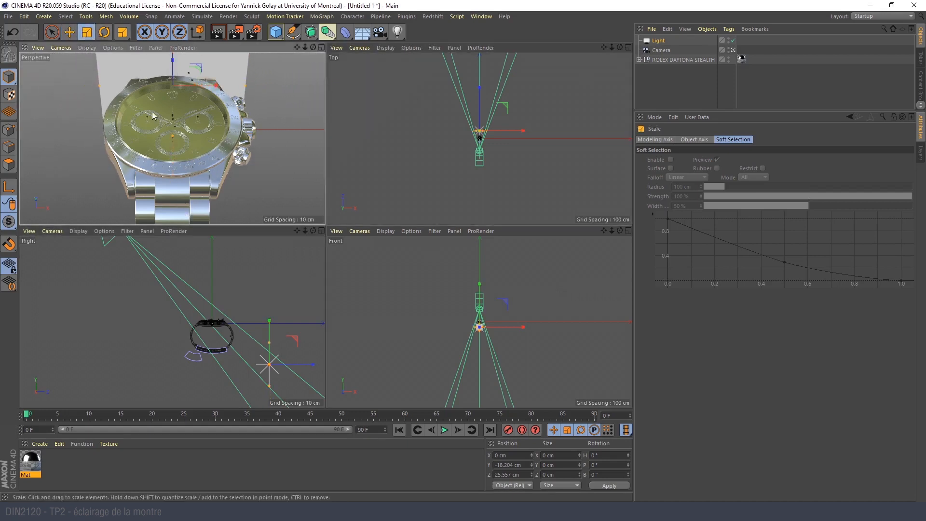
- Move the area light to about Y 16.4 cm and X -9.1 cm, and check the Garmin Fenix 6X reference in the browser
{"action": "key", "text": "e"}
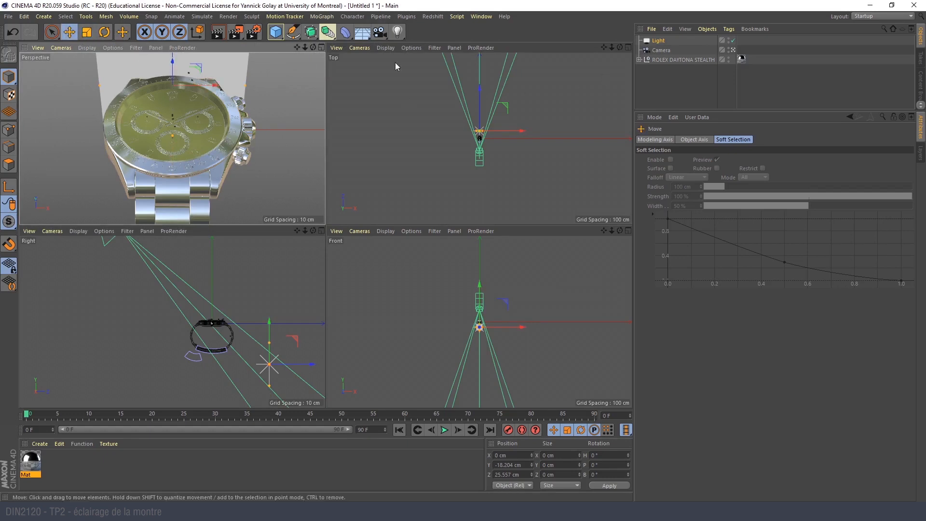
{"action": "left_click_drag", "start_coordinate": [271, 325], "coordinate": [289, 258]}
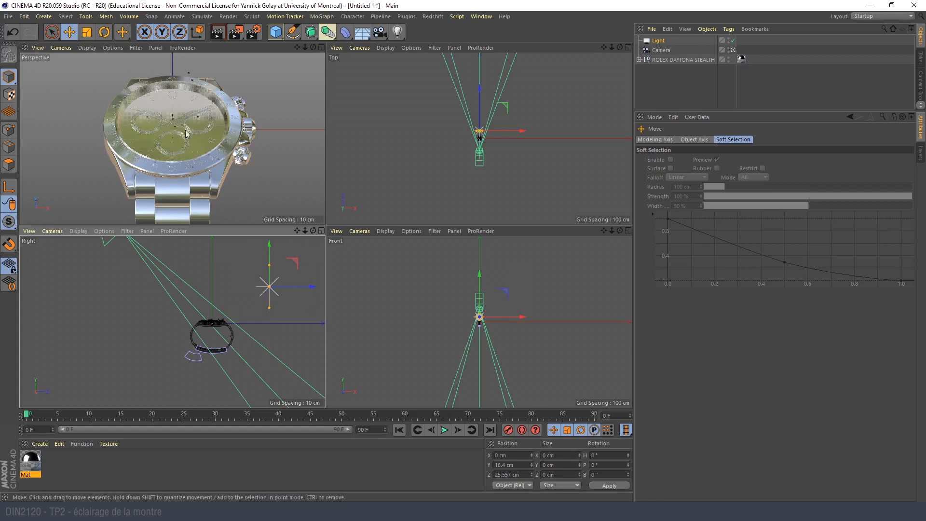
{"action": "scroll", "coordinate": [490, 164], "scroll_direction": "up", "scroll_amount": 5}
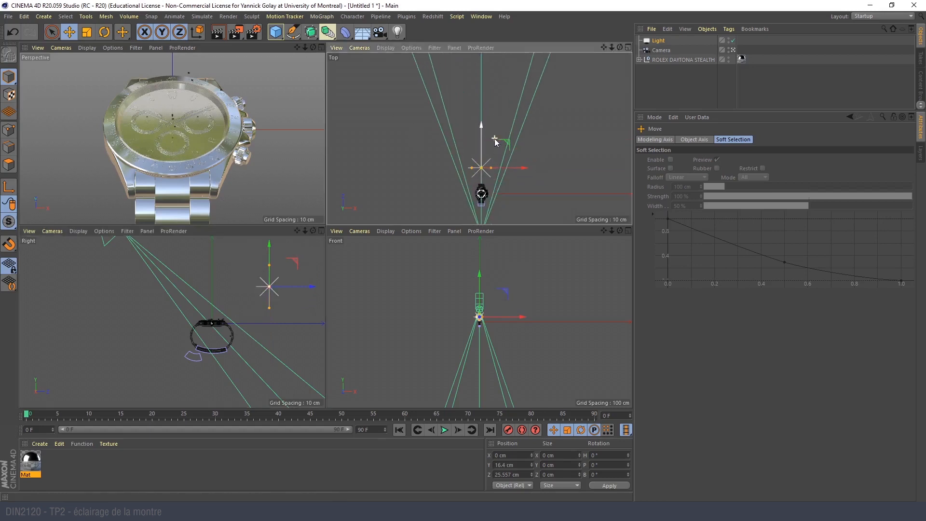
{"action": "left_click_drag", "start_coordinate": [513, 171], "coordinate": [499, 170]}
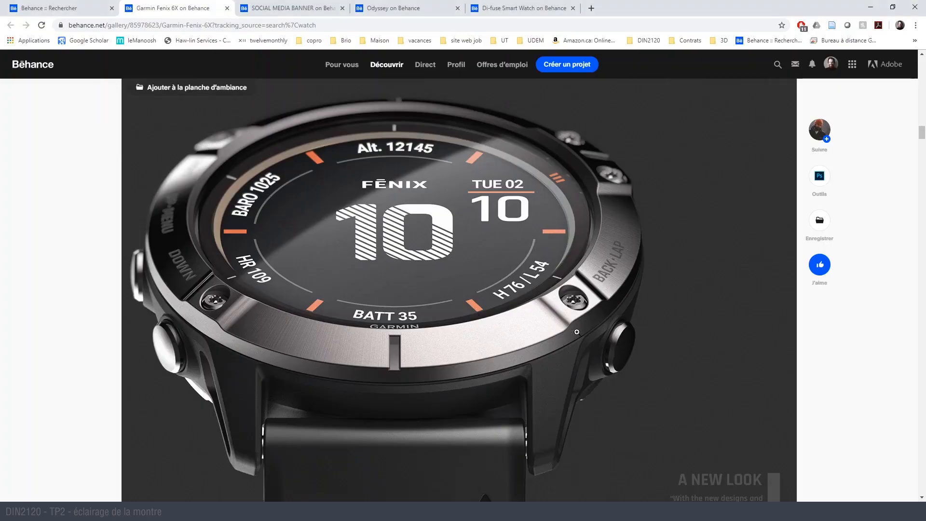
{"action": "key", "text": "alt+Tab"}
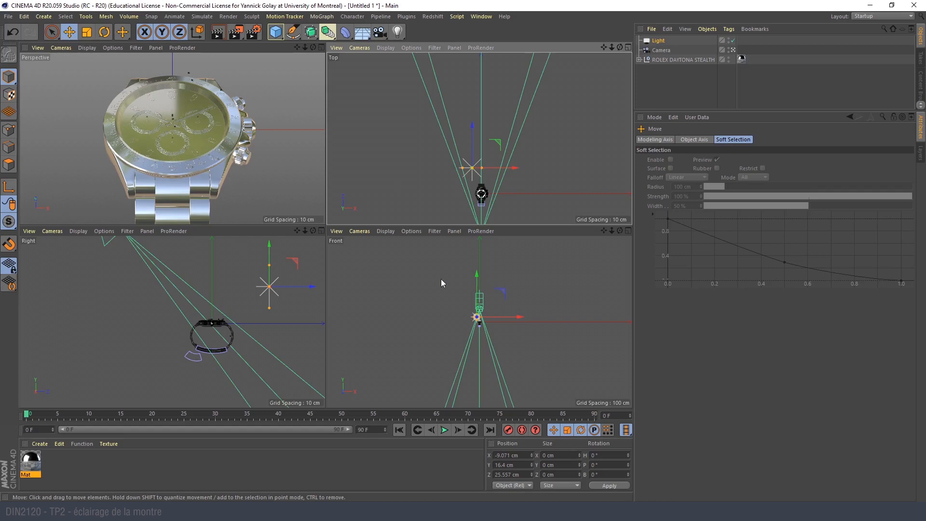
- Shift the area light to about X -8.1 cm and rotate it toward the watch, about 19° heading and 10.5° pitch
{"action": "scroll", "coordinate": [236, 364], "scroll_direction": "up", "scroll_amount": 2}
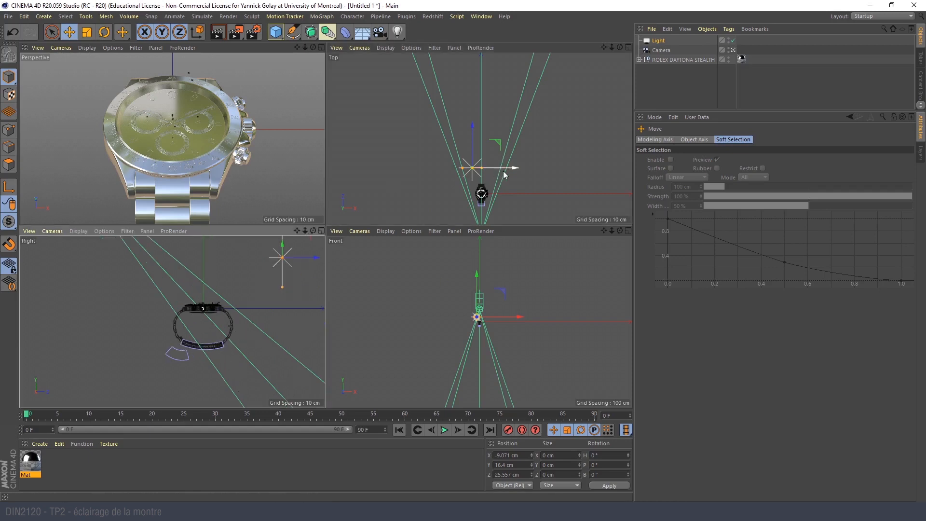
{"action": "left_click_drag", "start_coordinate": [503, 173], "coordinate": [505, 173]}
{"action": "key", "text": "r"}
{"action": "left_click_drag", "start_coordinate": [462, 145], "coordinate": [459, 184]}
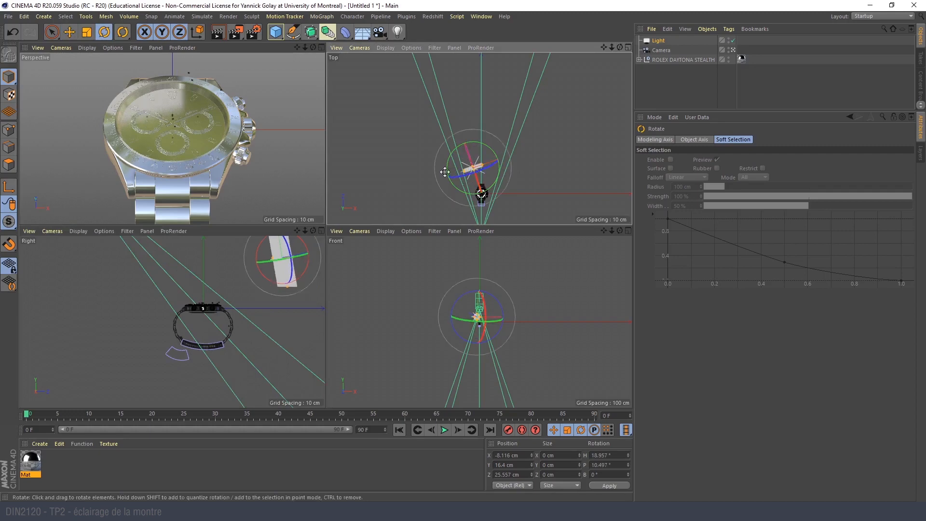
- Leave the camera view and tilt the area light down toward the watch to a pitch of about 40.6°
{"action": "middle_click", "coordinate": [265, 85]}
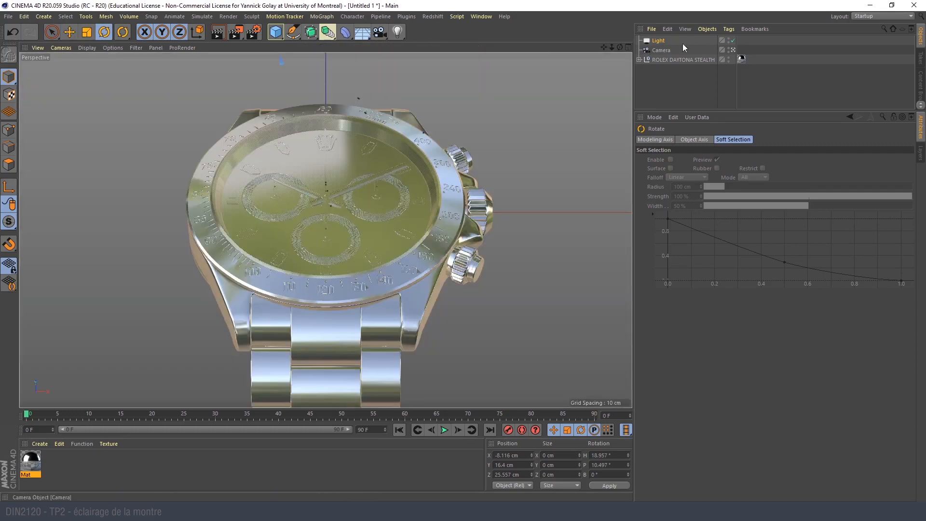
{"action": "left_click", "coordinate": [734, 51]}
{"action": "scroll", "coordinate": [491, 155], "scroll_direction": "down", "scroll_amount": 5}
{"action": "left_click_drag", "start_coordinate": [410, 184], "coordinate": [393, 223], "text": "alt"}
{"action": "key", "text": "e"}
{"action": "key", "text": "r"}
{"action": "left_click_drag", "start_coordinate": [353, 154], "coordinate": [387, 131]}
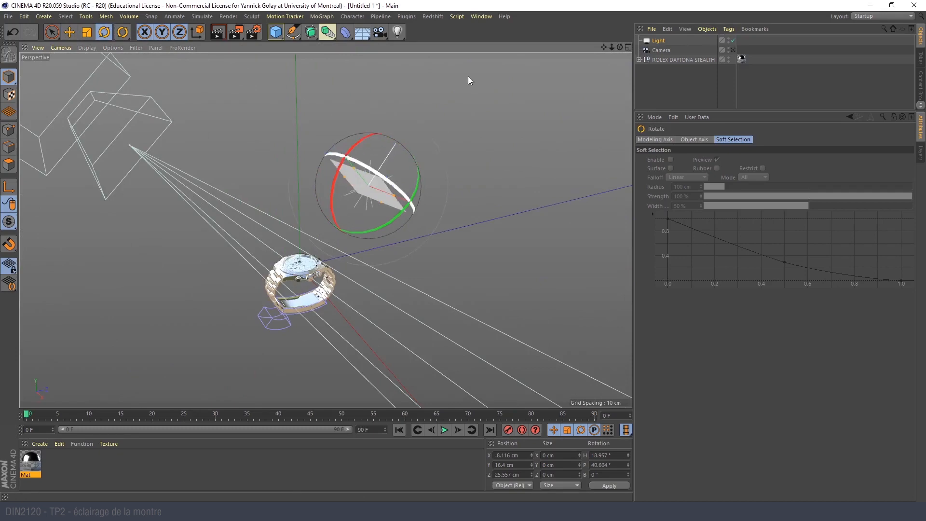
- Set the area light's intensity to 100% and return to the camera view
{"action": "left_click", "coordinate": [660, 41]}
{"action": "left_click_drag", "start_coordinate": [884, 241], "coordinate": [913, 242]}
{"action": "left_click_drag", "start_coordinate": [326, 210], "coordinate": [383, 241], "text": "alt"}
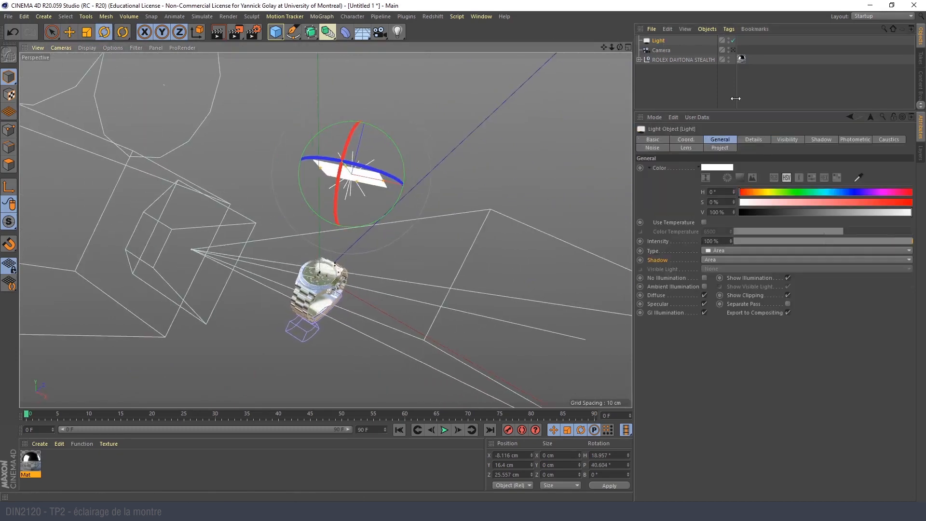
{"action": "left_click_drag", "start_coordinate": [734, 51], "coordinate": [776, 80]}
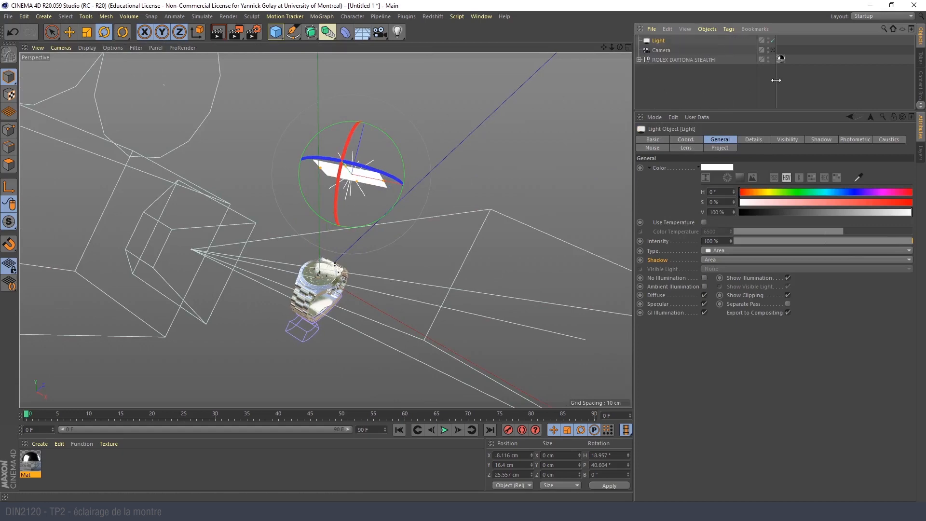
{"action": "left_click", "coordinate": [773, 50]}
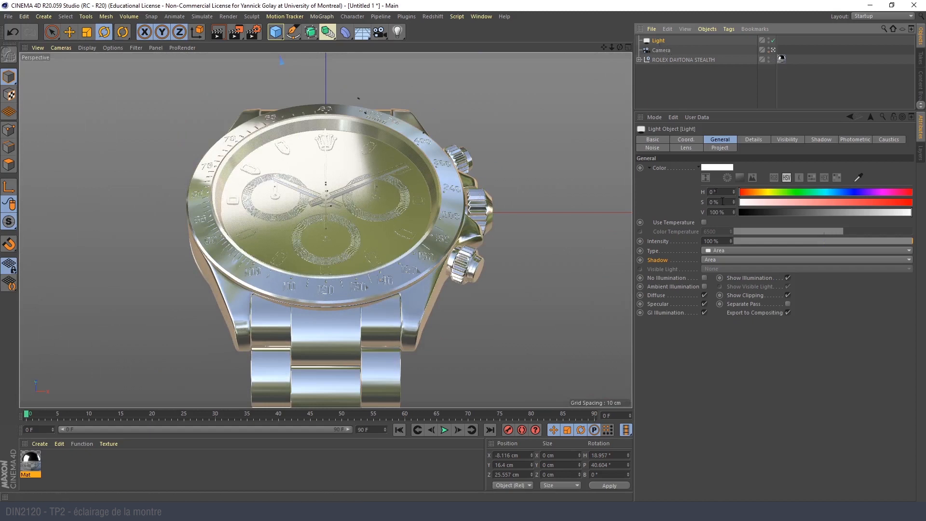
- Widen the area light to a Size X of about 40 cm and test-render the watch at 100% intensity
{"action": "left_click", "coordinate": [747, 142]}
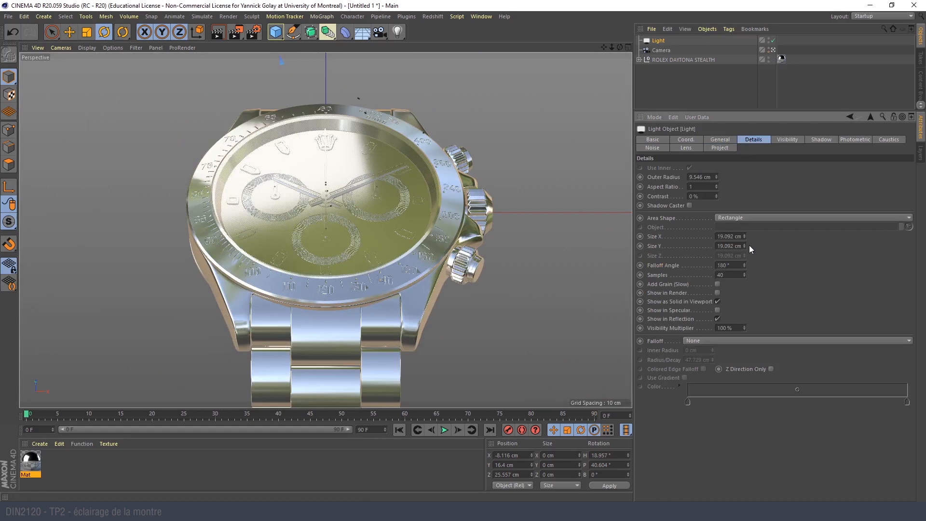
{"action": "left_click_drag", "start_coordinate": [745, 236], "coordinate": [772, 236]}
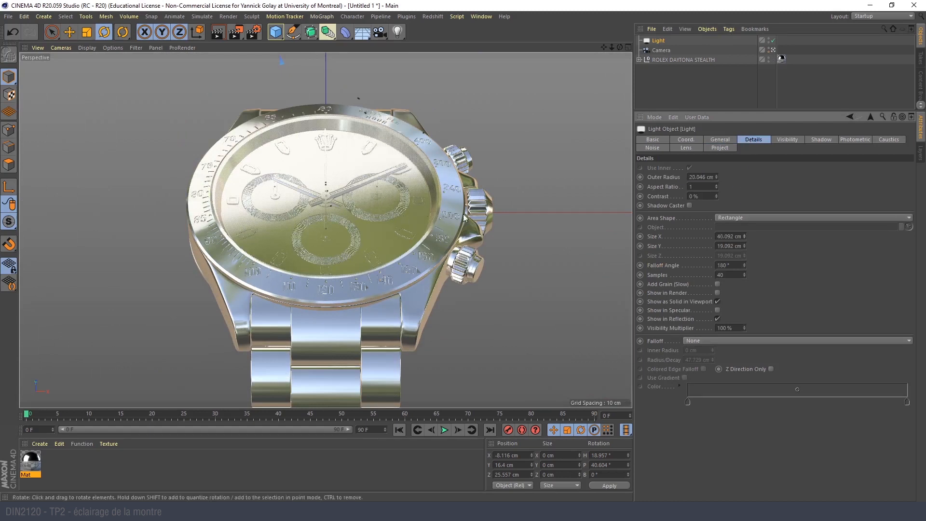
{"action": "left_click", "coordinate": [735, 141]}
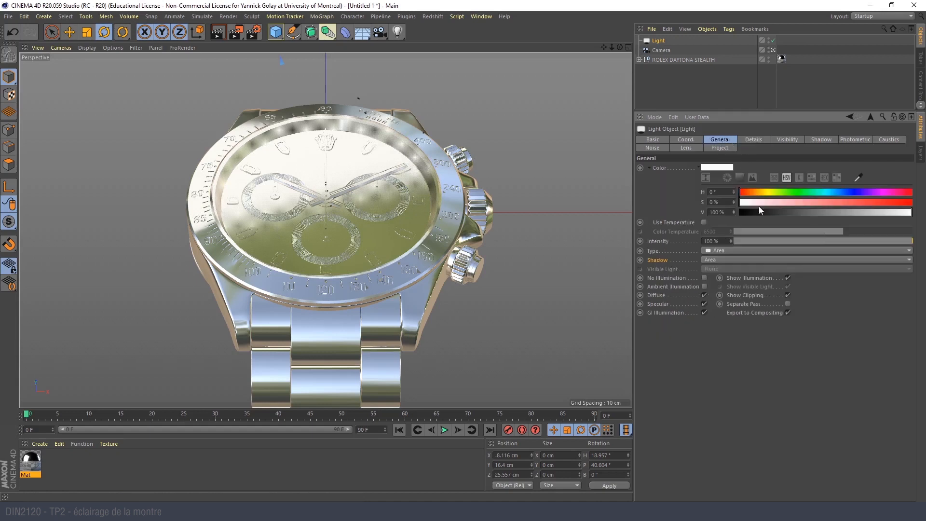
{"action": "left_click_drag", "start_coordinate": [861, 240], "coordinate": [925, 249]}
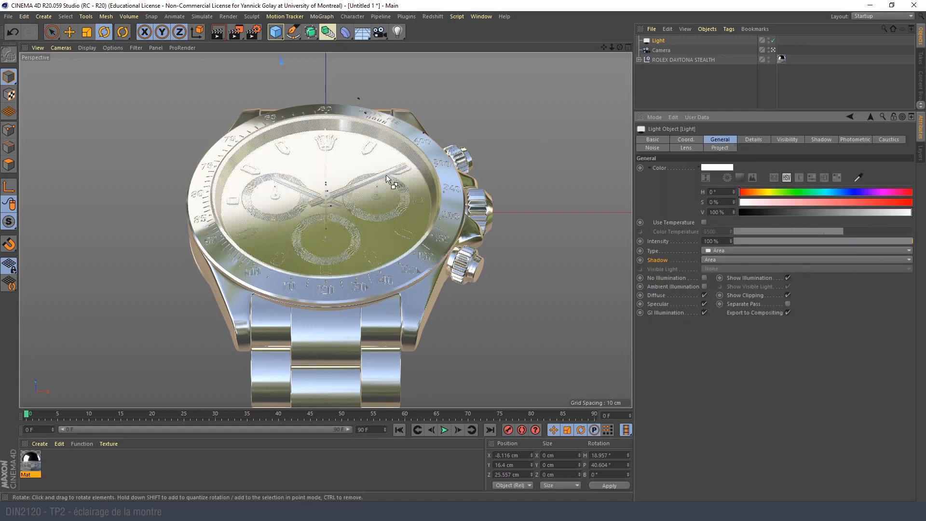
{"action": "key", "text": "ctrl+r"}
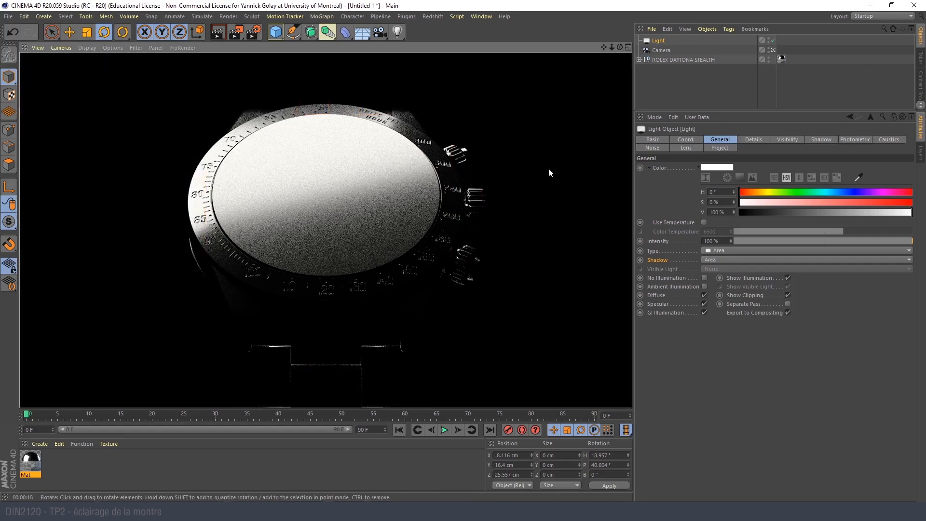
{"action": "left_click", "coordinate": [650, 86]}
{"action": "left_click", "coordinate": [660, 40]}
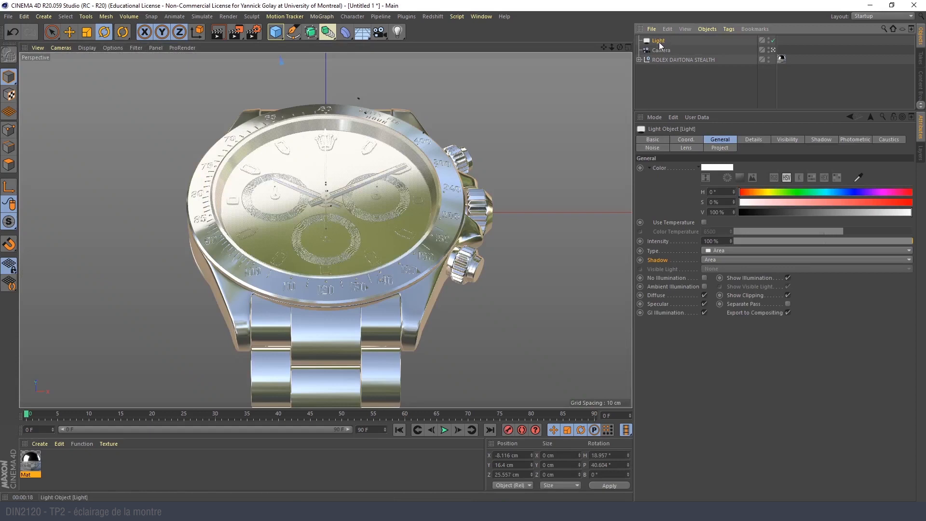
{"action": "key", "text": "t"}
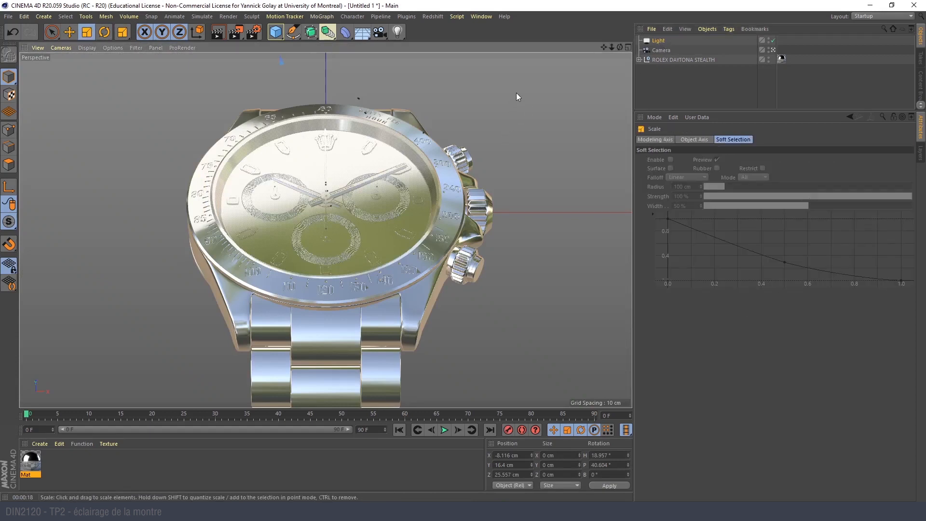
{"action": "key", "text": "ctrl+r"}
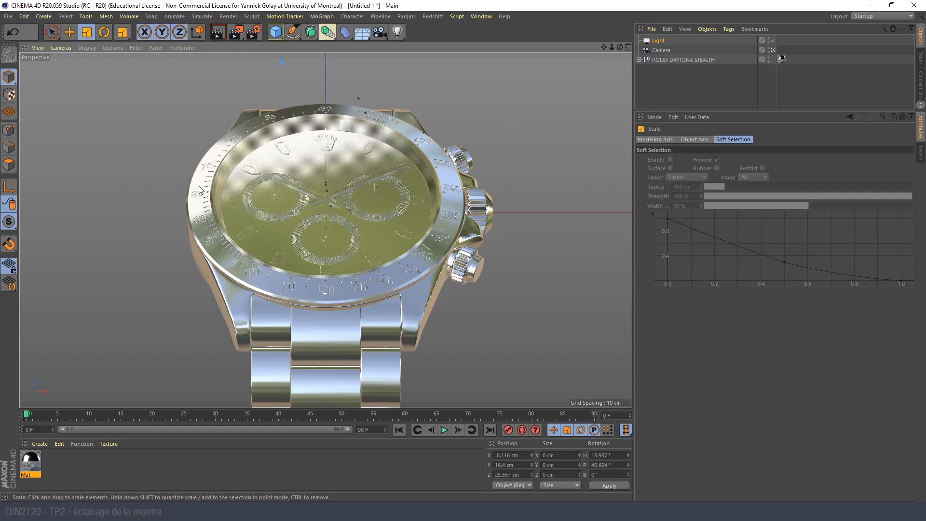
{"action": "key", "text": "ctrl+z"}
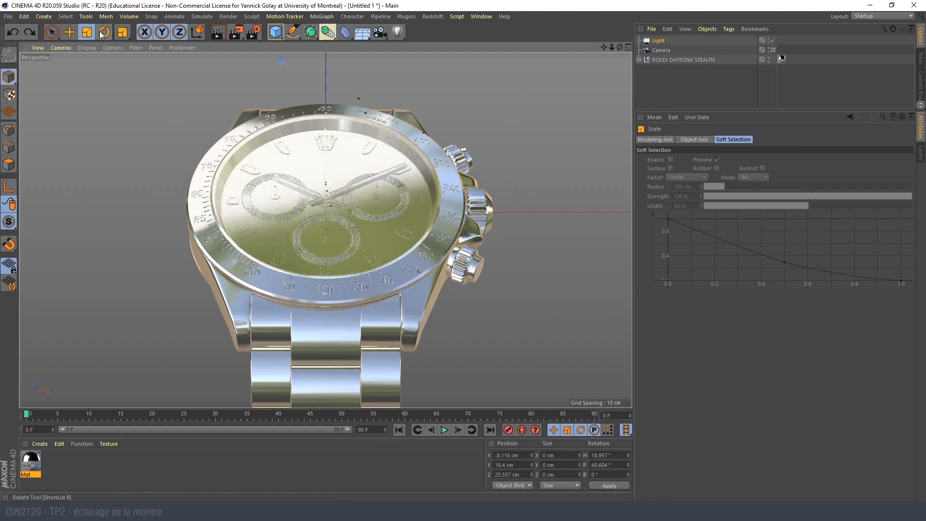
- Scale the area light down slightly and test-render the watch
{"action": "left_click", "coordinate": [86, 34]}
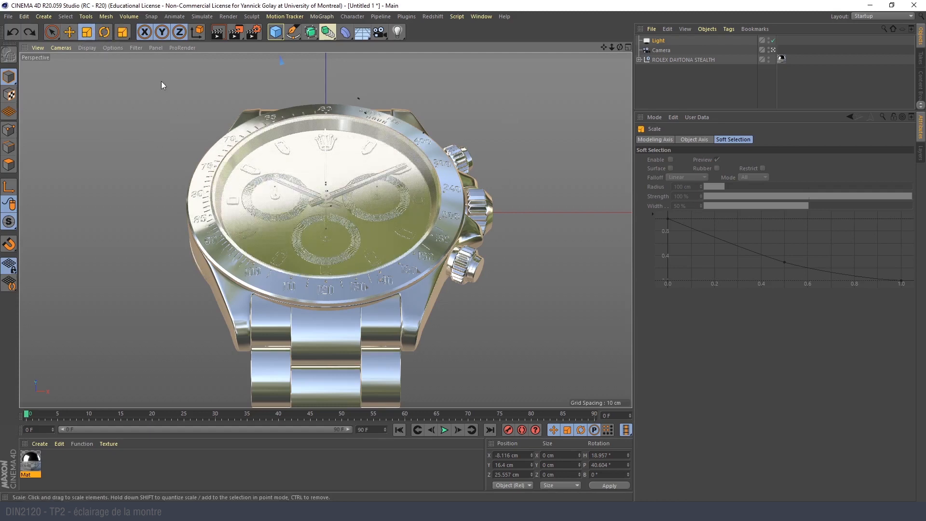
{"action": "key", "text": "ctrl+r"}
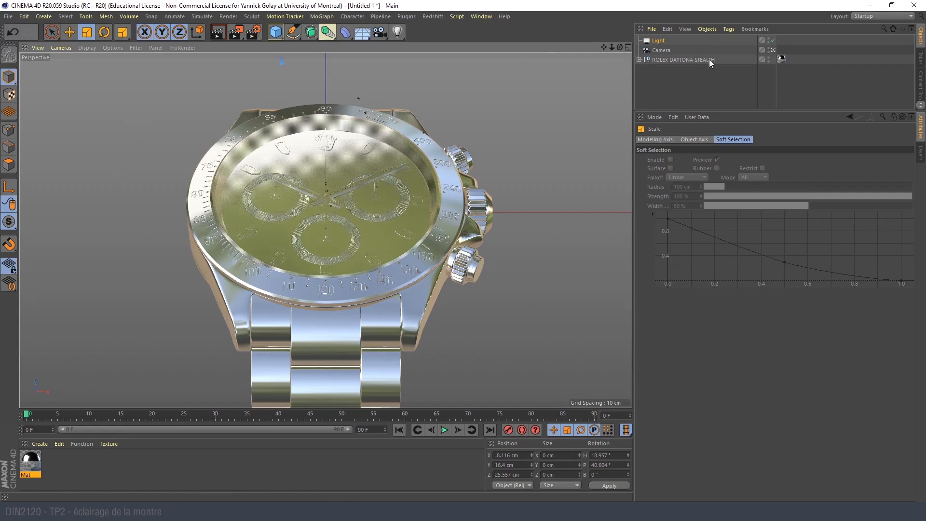
- Leave the camera view and duplicate the area light by copying and pasting it
{"action": "left_click", "coordinate": [774, 50]}
{"action": "left_click_drag", "start_coordinate": [338, 176], "coordinate": [384, 225], "text": "alt"}
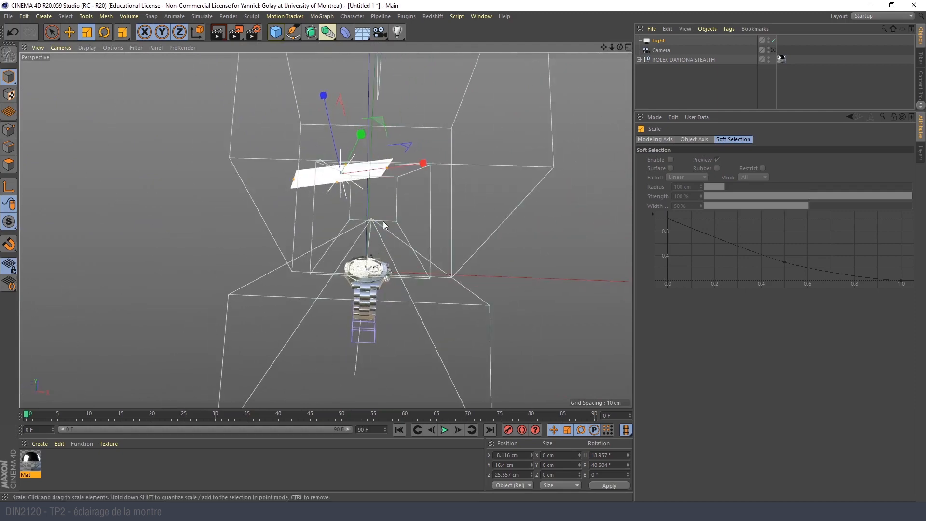
{"action": "left_click", "coordinate": [659, 40]}
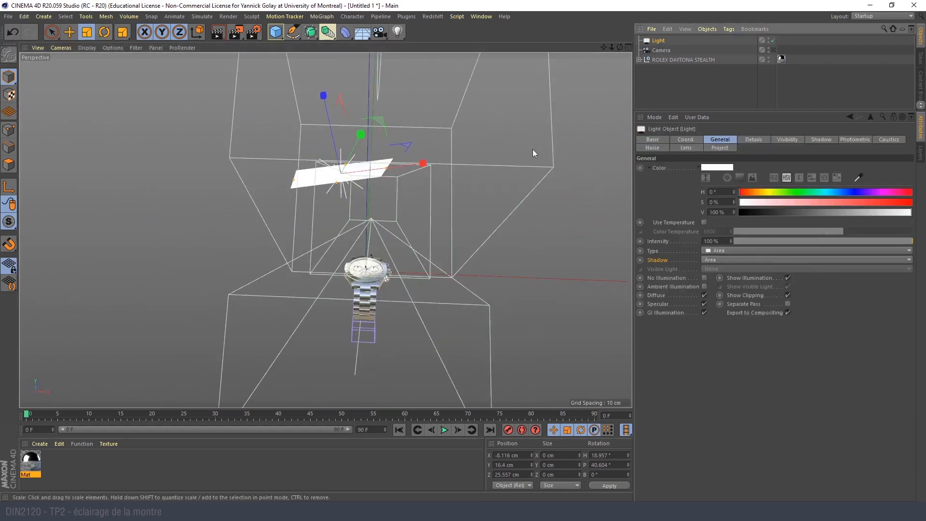
{"action": "key", "text": "ctrl+c"}
{"action": "key", "text": "ctrl+v"}
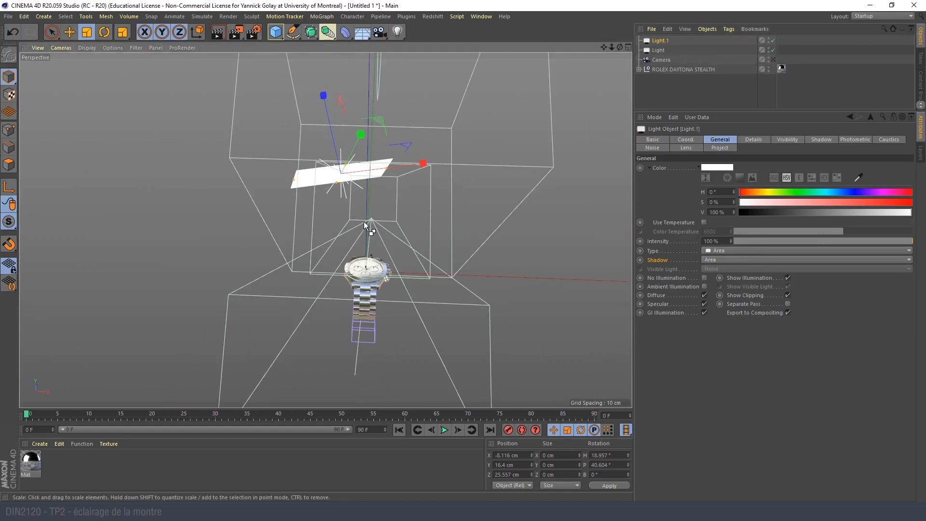
- Move the duplicated area light to the crown side of the watch and rotate its pitch to about 145°
{"action": "left_click_drag", "start_coordinate": [389, 191], "coordinate": [329, 153], "text": "alt"}
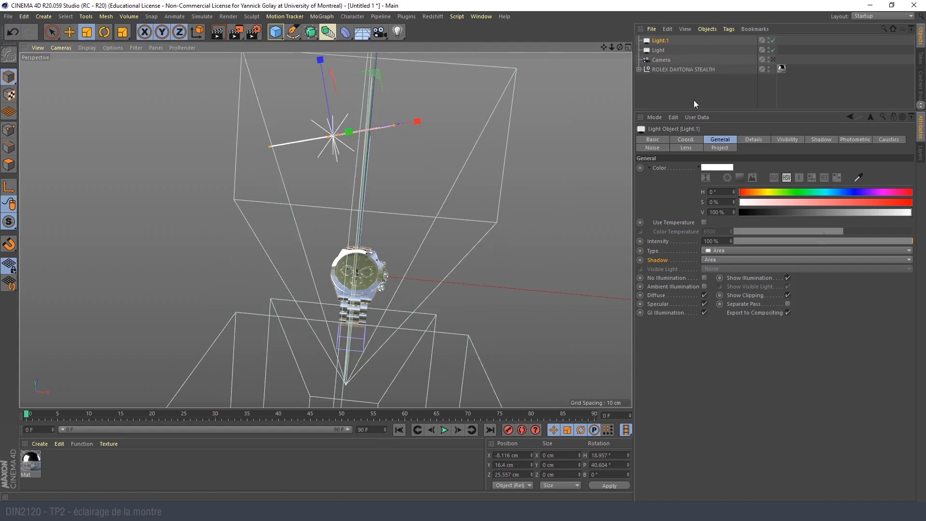
{"action": "left_click_drag", "start_coordinate": [316, 263], "coordinate": [391, 263], "text": "alt"}
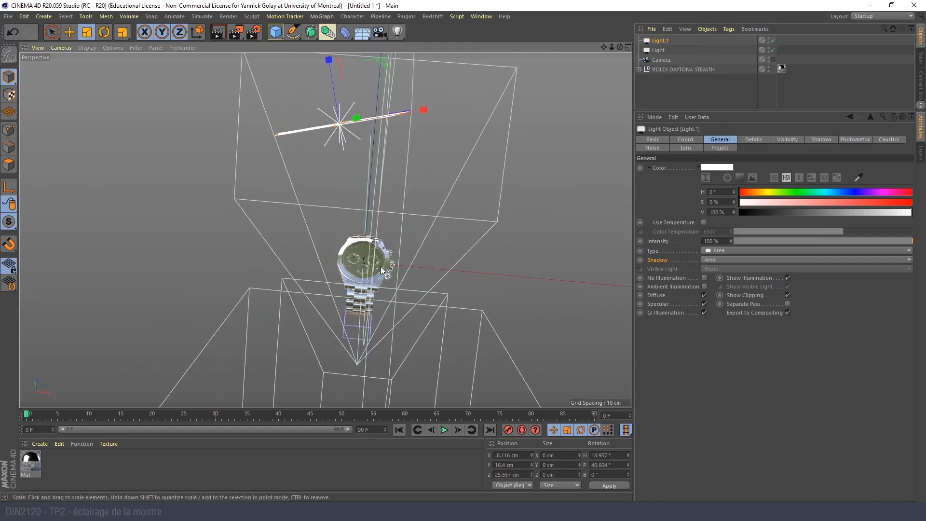
{"action": "key", "text": "r"}
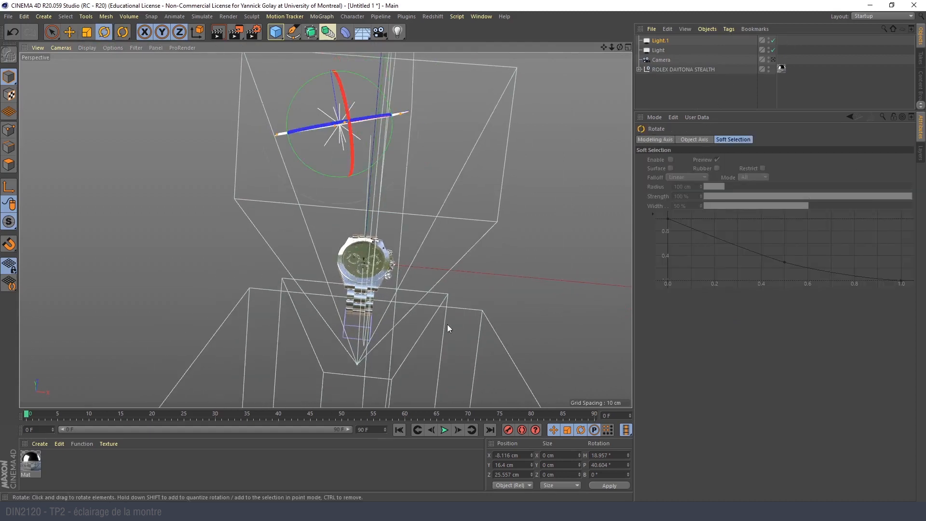
{"action": "key", "text": "e"}
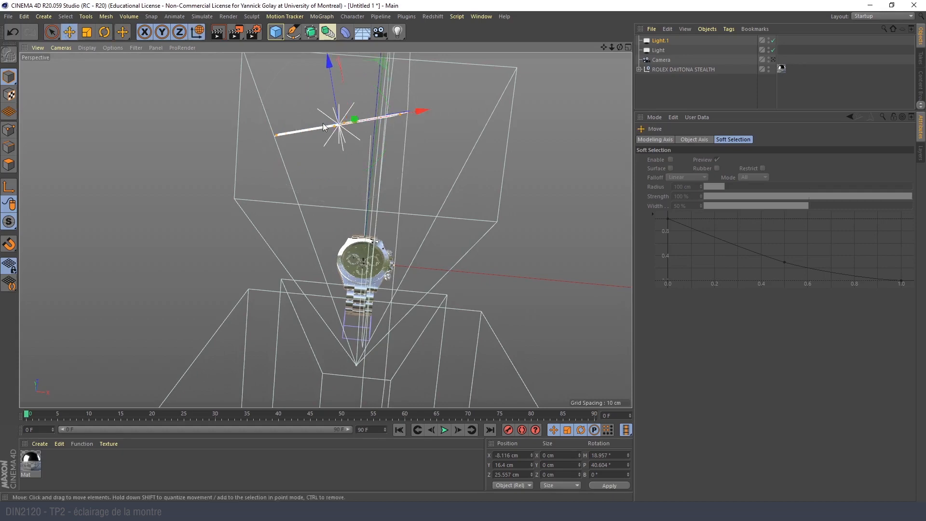
{"action": "left_click_drag", "start_coordinate": [317, 131], "coordinate": [369, 151], "text": "alt"}
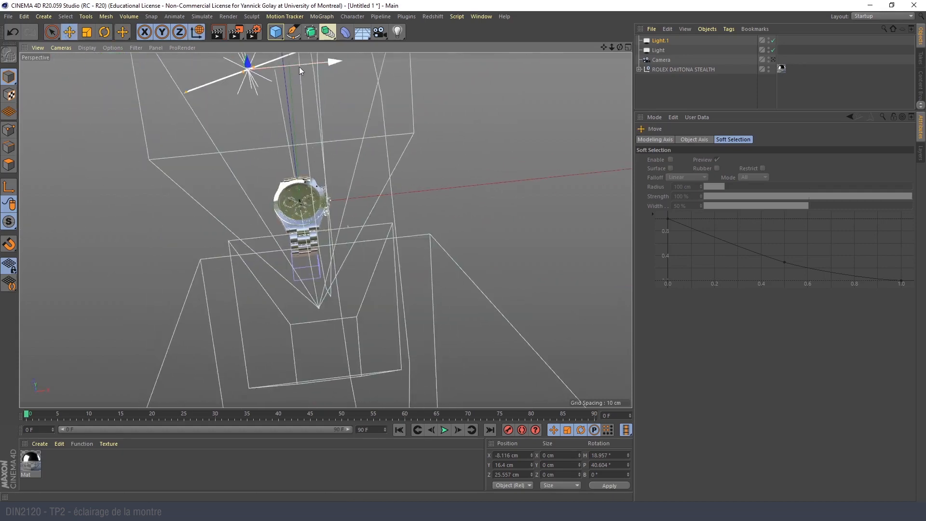
{"action": "left_click_drag", "start_coordinate": [366, 75], "coordinate": [367, 76]}
{"action": "left_click_drag", "start_coordinate": [330, 283], "coordinate": [396, 258], "text": "alt"}
{"action": "left_click_drag", "start_coordinate": [259, 88], "coordinate": [461, 288]}
{"action": "key", "text": "r"}
{"action": "key", "text": "e"}
{"action": "left_click_drag", "start_coordinate": [395, 193], "coordinate": [451, 181]}
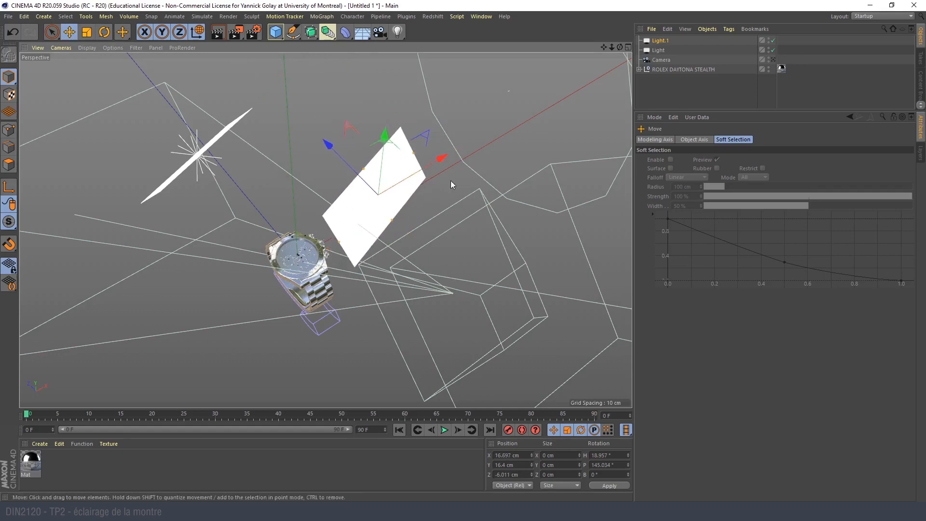
- Return to the camera, show all four views, and refine the duplicated light to about X 12.6 cm, Y 5 cm and pitch 153.6°
{"action": "left_click", "coordinate": [774, 60]}
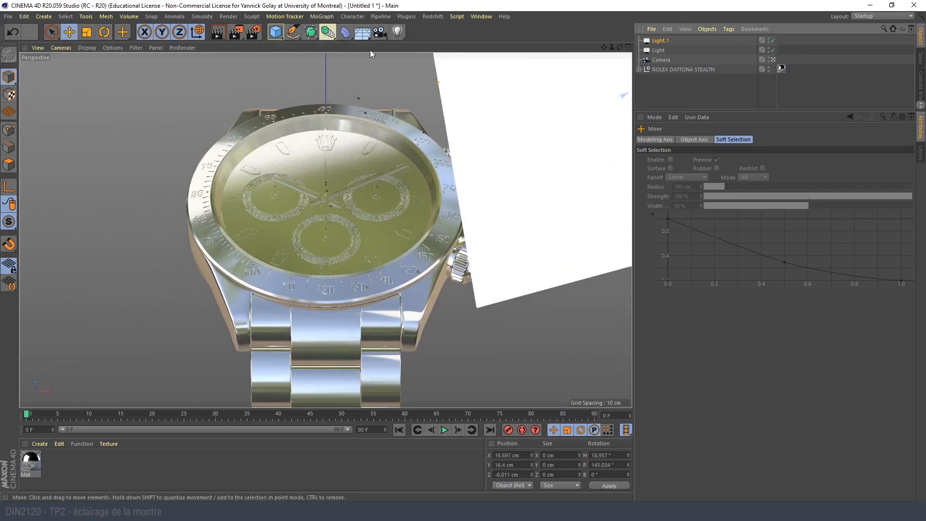
{"action": "middle_click", "coordinate": [294, 237]}
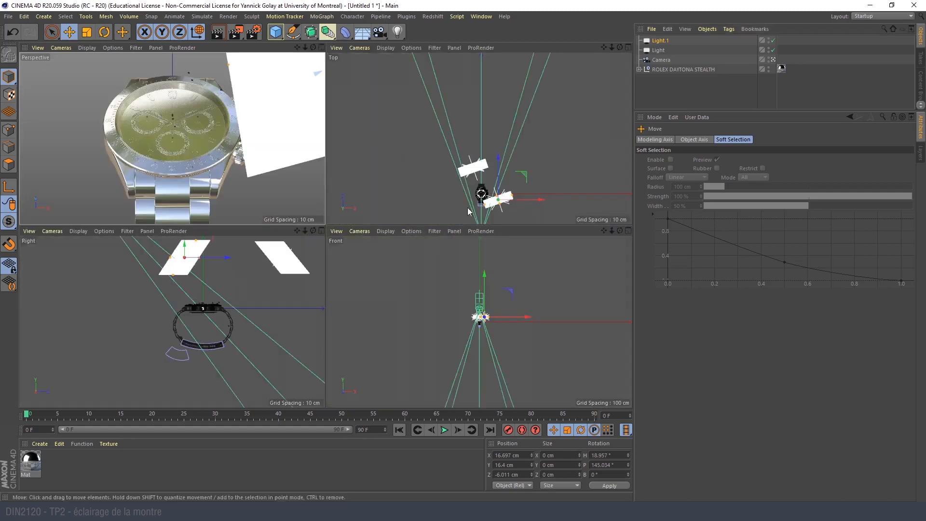
{"action": "scroll", "coordinate": [521, 143], "scroll_direction": "up", "scroll_amount": 6}
{"action": "mouse_move", "coordinate": [530, 156]}
{"action": "left_mouse_down"}
{"action": "mouse_move", "coordinate": [535, 150]}
{"action": "mouse_move", "coordinate": [512, 157]}
{"action": "mouse_move", "coordinate": [536, 159]}
{"action": "left_mouse_up"}
{"action": "key", "text": "r"}
{"action": "key", "text": "e"}
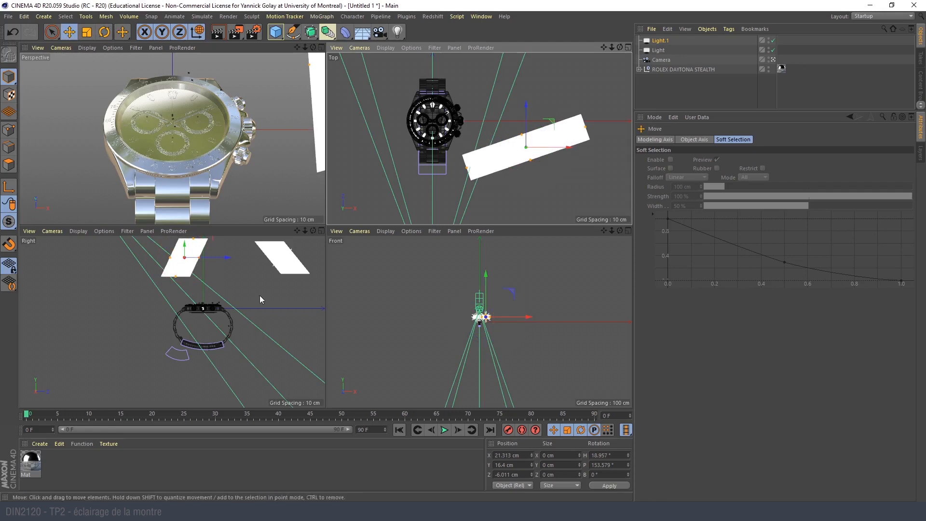
{"action": "left_click_drag", "start_coordinate": [180, 255], "coordinate": [205, 284]}
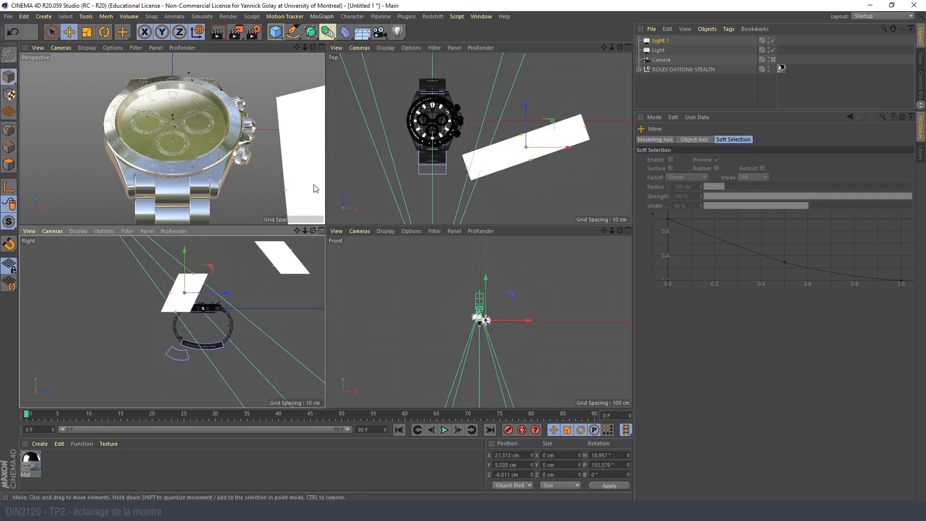
{"action": "left_click_drag", "start_coordinate": [555, 149], "coordinate": [520, 153]}
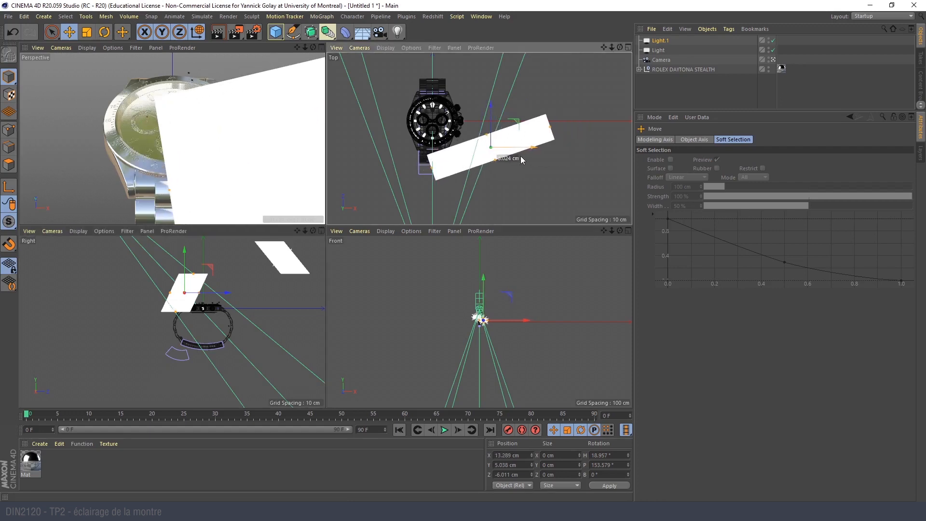
- Turn off Show as Solid in Viewport for the duplicated light
{"action": "left_click", "coordinate": [659, 41]}
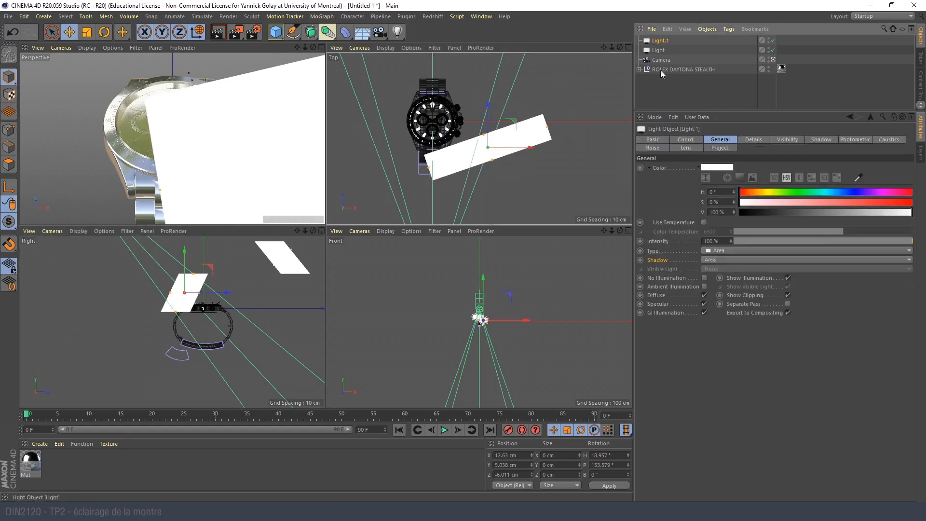
{"action": "left_click", "coordinate": [751, 139]}
{"action": "left_click", "coordinate": [718, 302]}
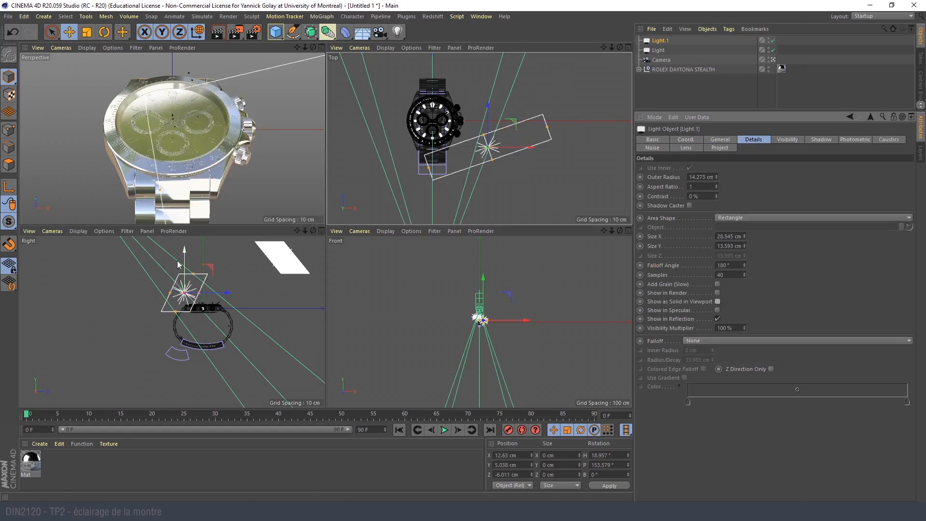
- Bank the duplicated light by about -0.6° and lower it to about Y -0.7 cm, comparing the reflection with undo and redo
{"action": "key", "text": "r"}
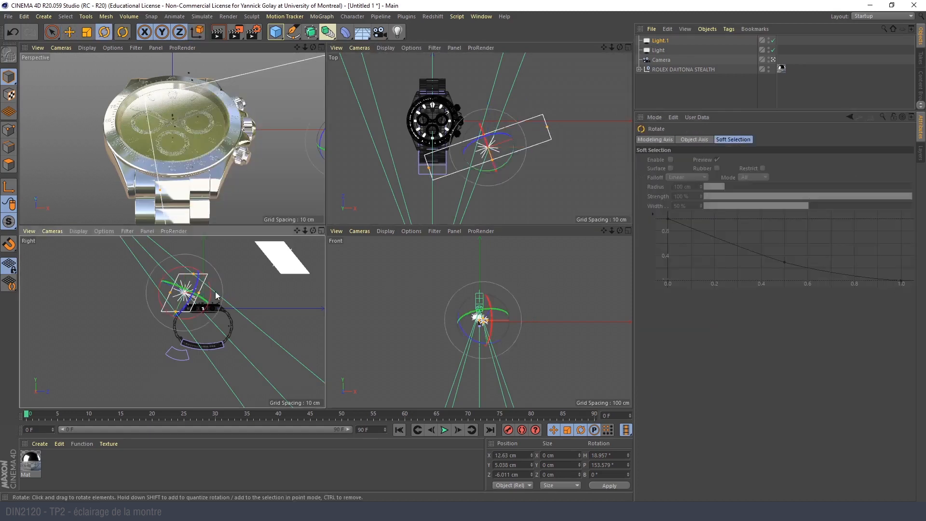
{"action": "mouse_move", "coordinate": [195, 304]}
{"action": "left_mouse_down"}
{"action": "mouse_move", "coordinate": [193, 240]}
{"action": "mouse_move", "coordinate": [188, 288]}
{"action": "left_mouse_up"}
{"action": "key", "text": "e"}
{"action": "scroll", "coordinate": [220, 165], "scroll_direction": "up", "scroll_amount": 2}
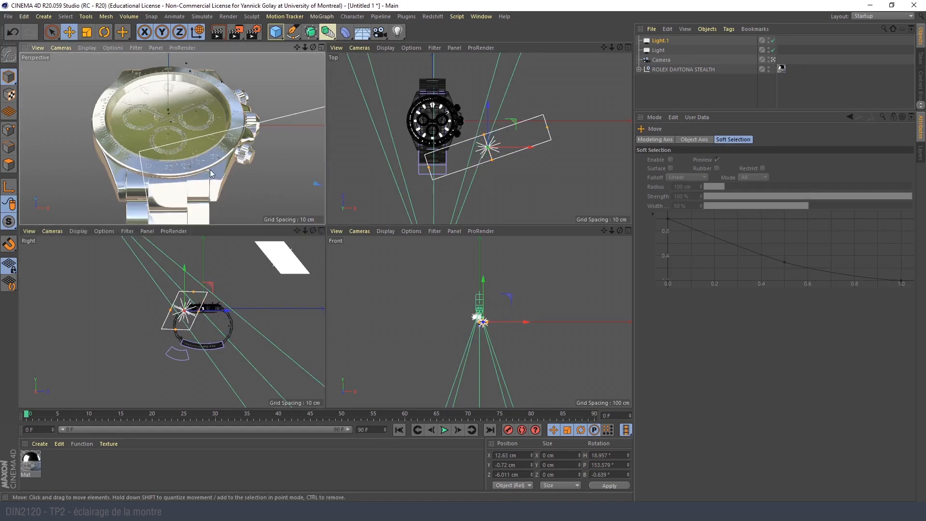
{"action": "key", "text": "ctrl+z"}
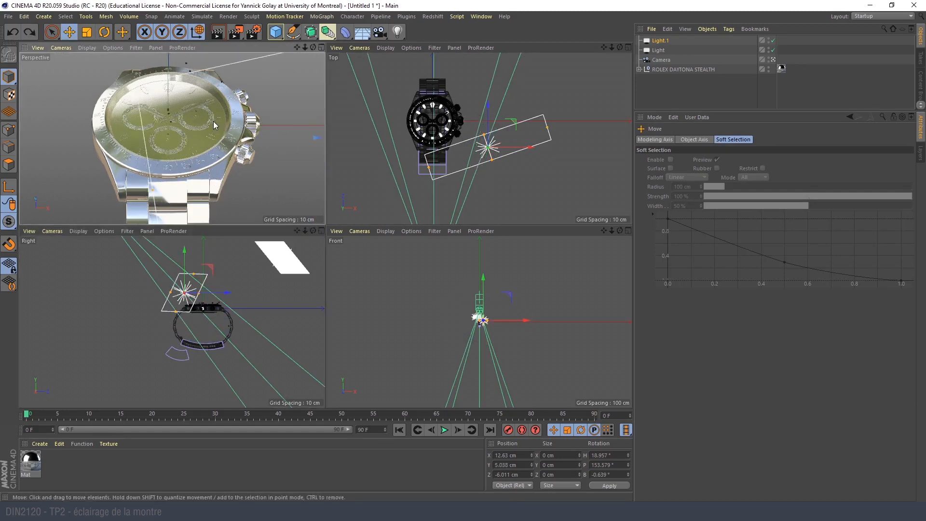
{"action": "key", "text": "ctrl+y"}
- Restore the previous framing of the perspective camera view
{"action": "left_click", "coordinate": [62, 48]}
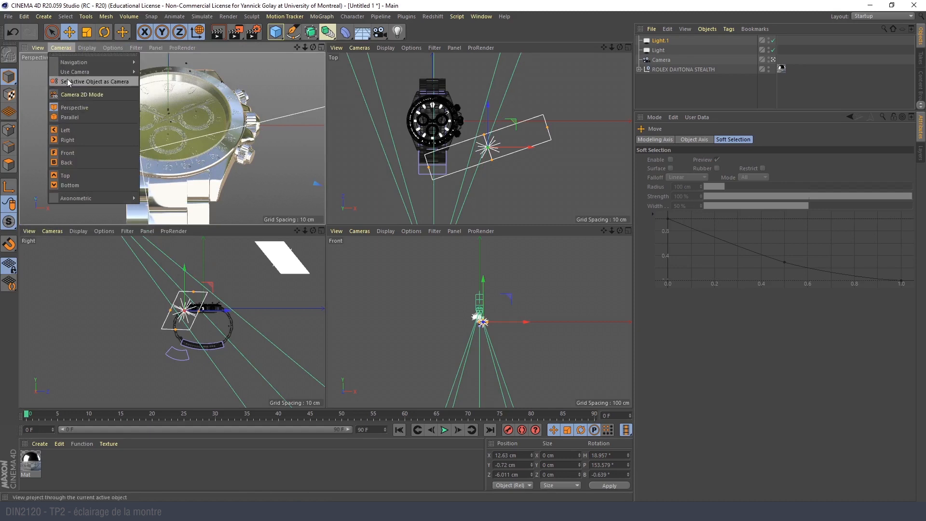
{"action": "left_click", "coordinate": [32, 53]}
{"action": "left_click", "coordinate": [61, 48]}
{"action": "left_click", "coordinate": [51, 75]}
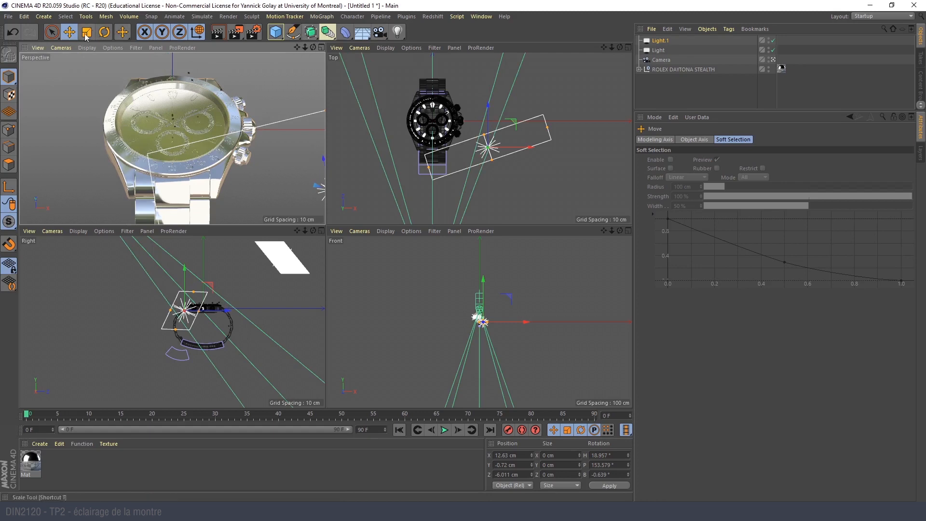
- Use the Lighting Tool on the duplicated light to steer its reflection across the watch in the perspective view
{"action": "left_click", "coordinate": [657, 41]}
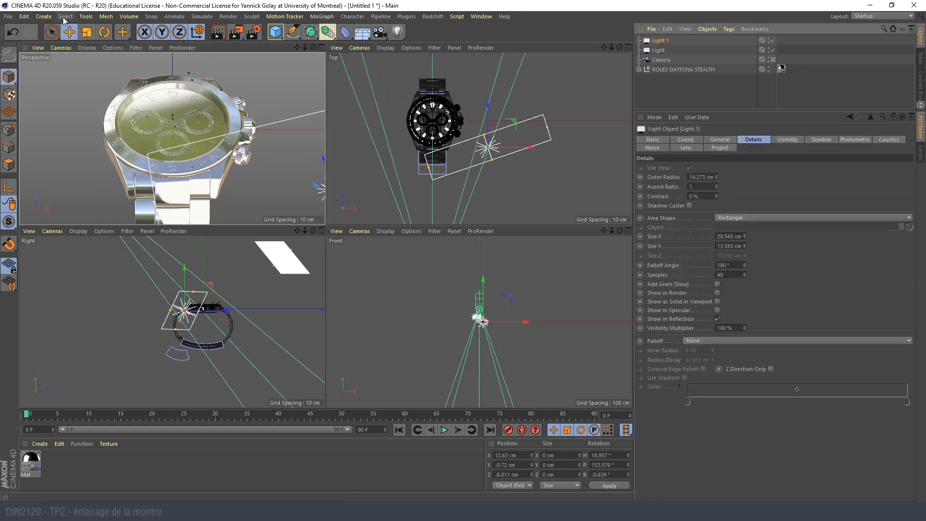
{"action": "left_click", "coordinate": [91, 16]}
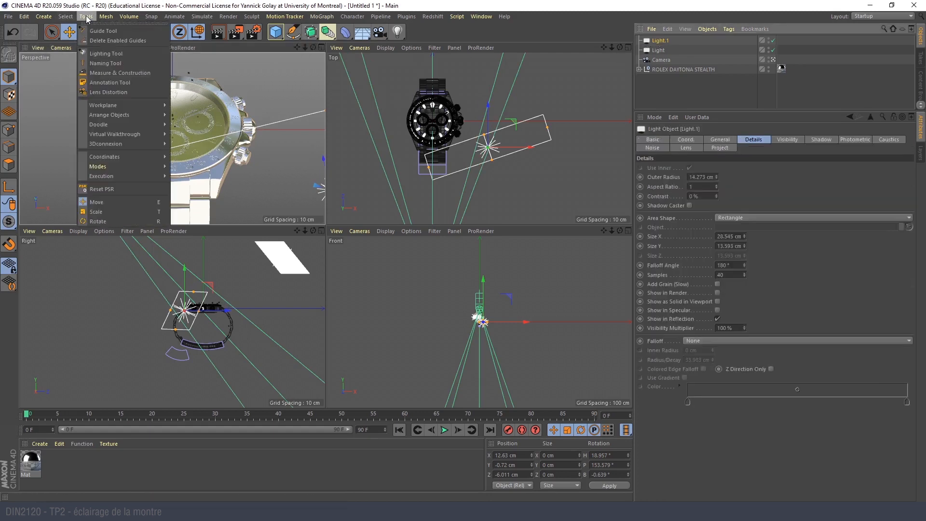
{"action": "left_click", "coordinate": [109, 53]}
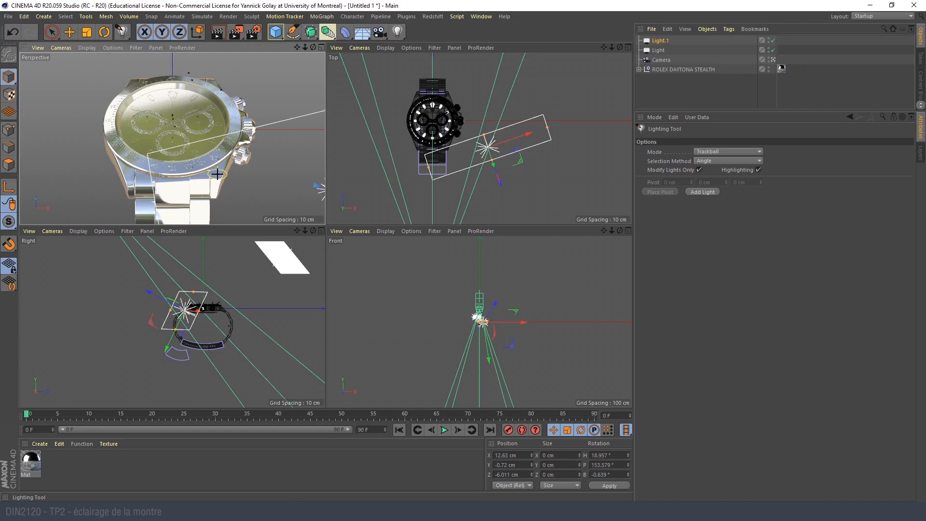
{"action": "left_click", "coordinate": [128, 132]}
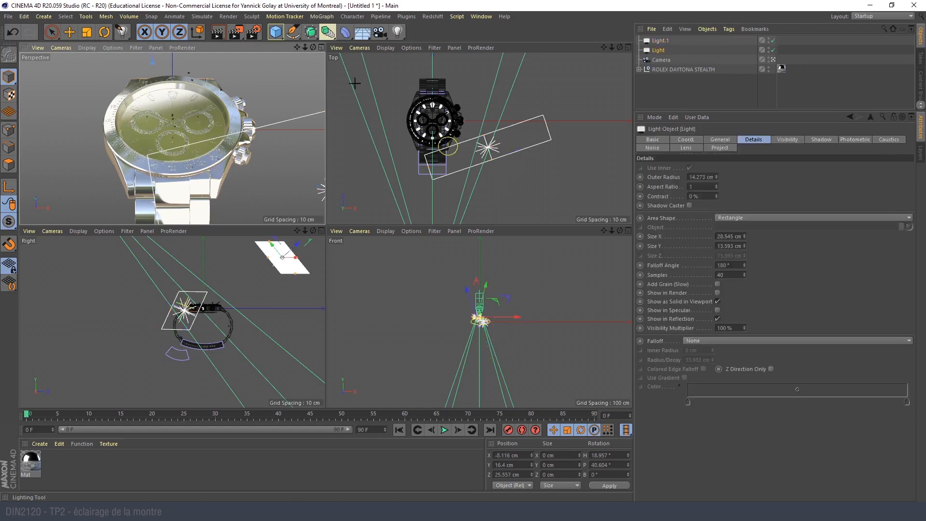
{"action": "left_click", "coordinate": [665, 41]}
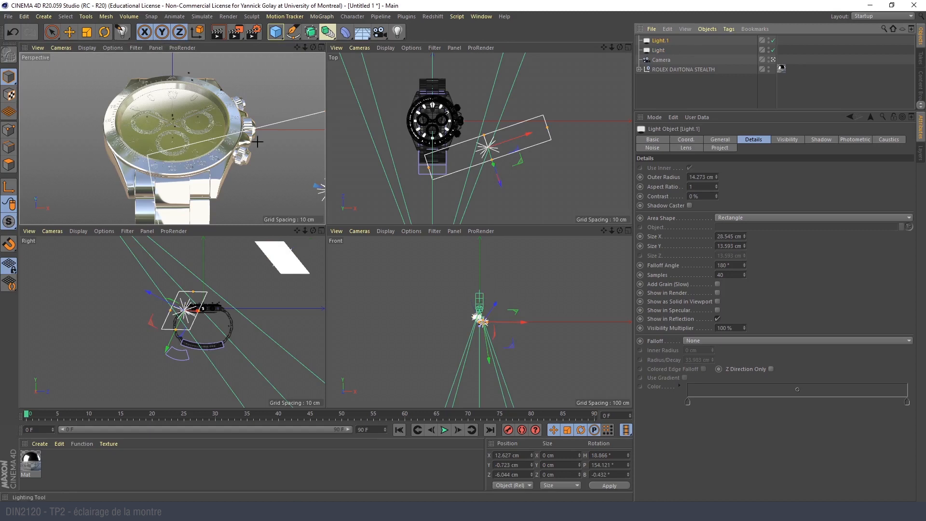
{"action": "left_click_drag", "start_coordinate": [218, 174], "coordinate": [223, 135]}
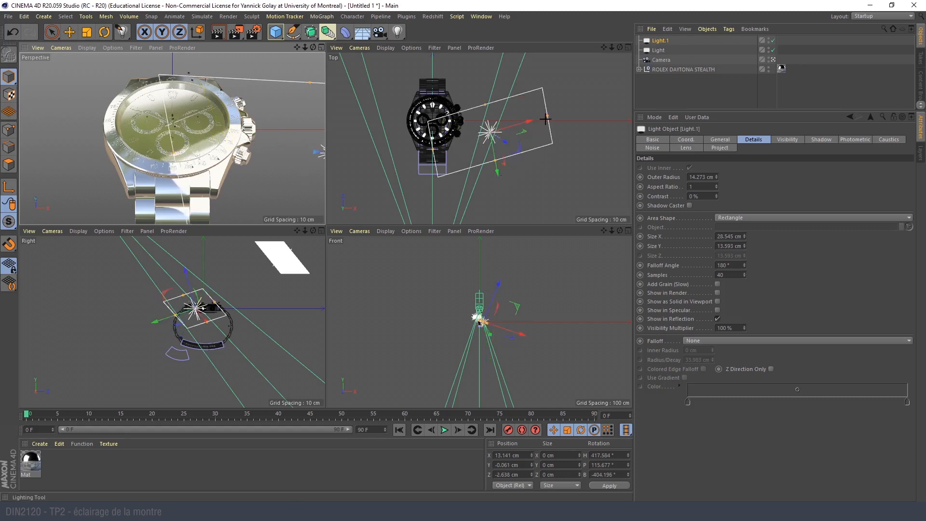
- Resize the duplicated light to about 28.4 by 6.5 cm and move it to about Z -3.8 cm
{"action": "left_click", "coordinate": [67, 32]}
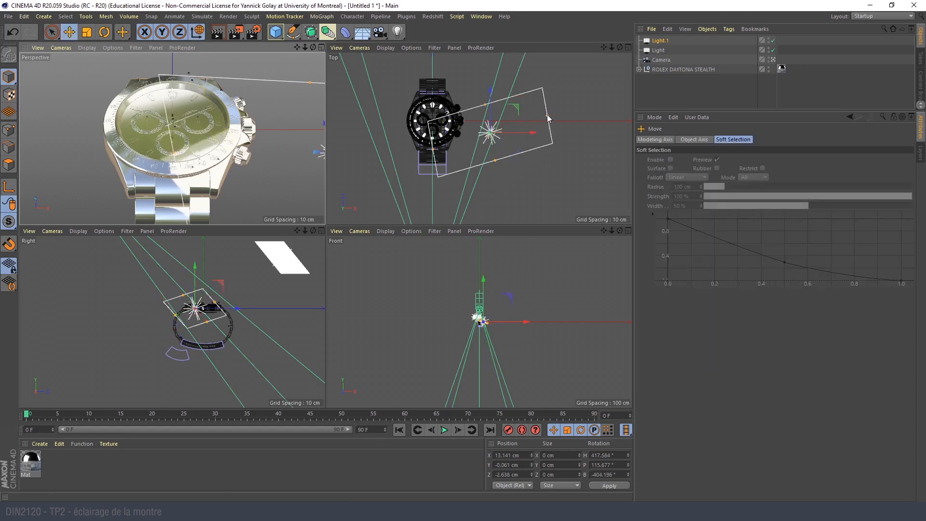
{"action": "left_click_drag", "start_coordinate": [551, 121], "coordinate": [574, 110]}
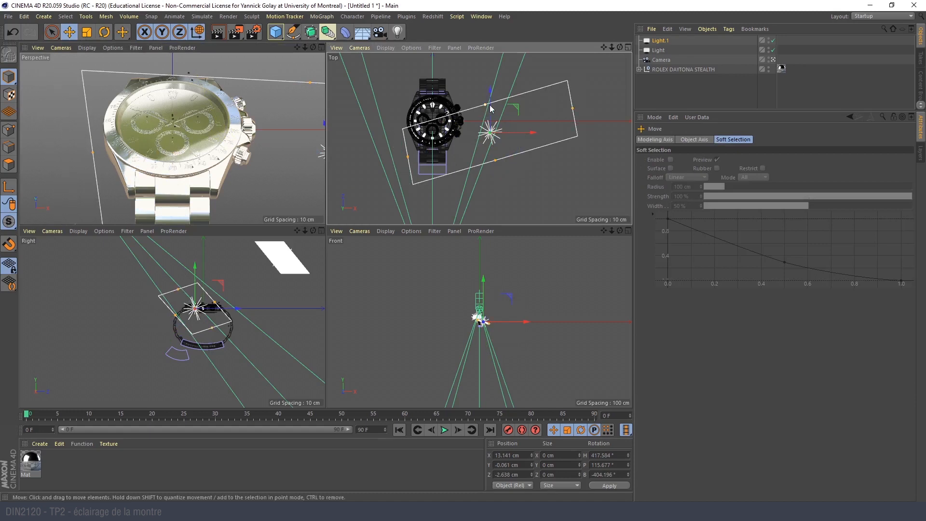
{"action": "left_click_drag", "start_coordinate": [489, 113], "coordinate": [495, 125]}
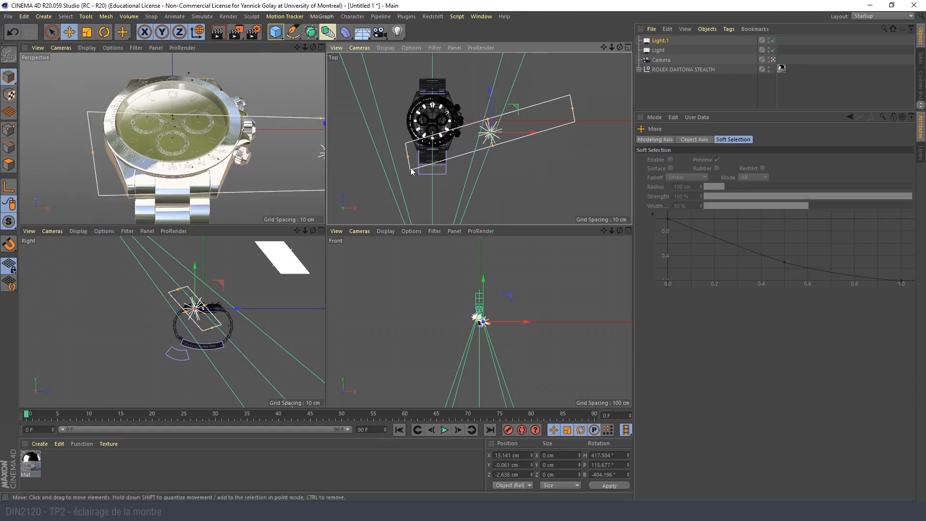
{"action": "left_click_drag", "start_coordinate": [409, 157], "coordinate": [444, 142]}
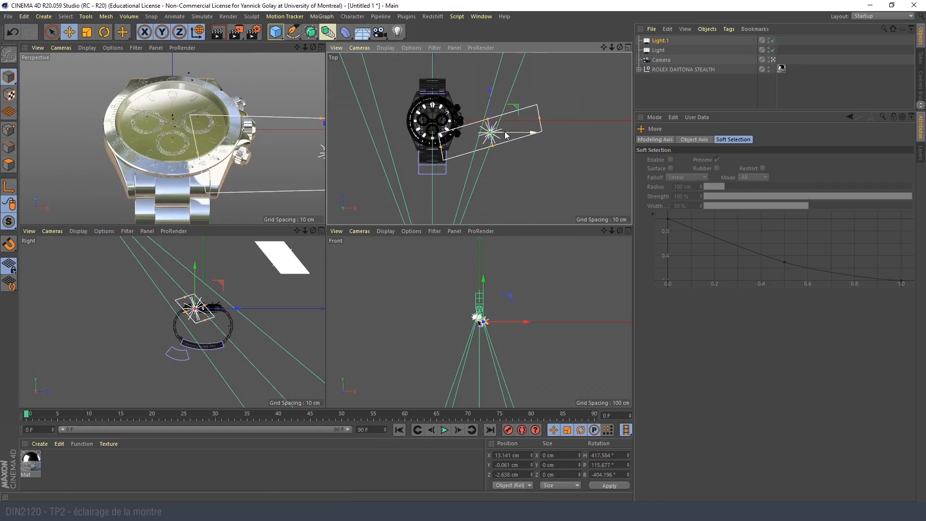
{"action": "left_click_drag", "start_coordinate": [491, 115], "coordinate": [492, 109]}
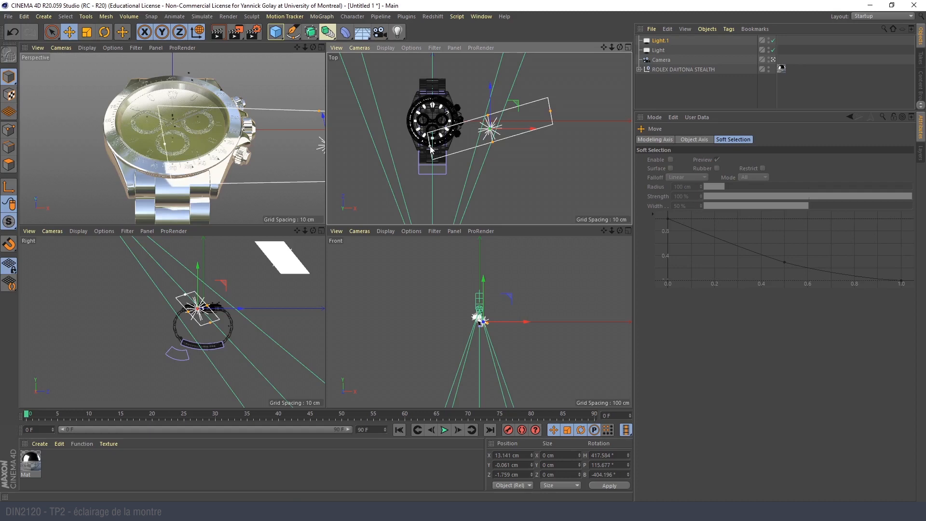
{"action": "left_click_drag", "start_coordinate": [490, 97], "coordinate": [491, 108]}
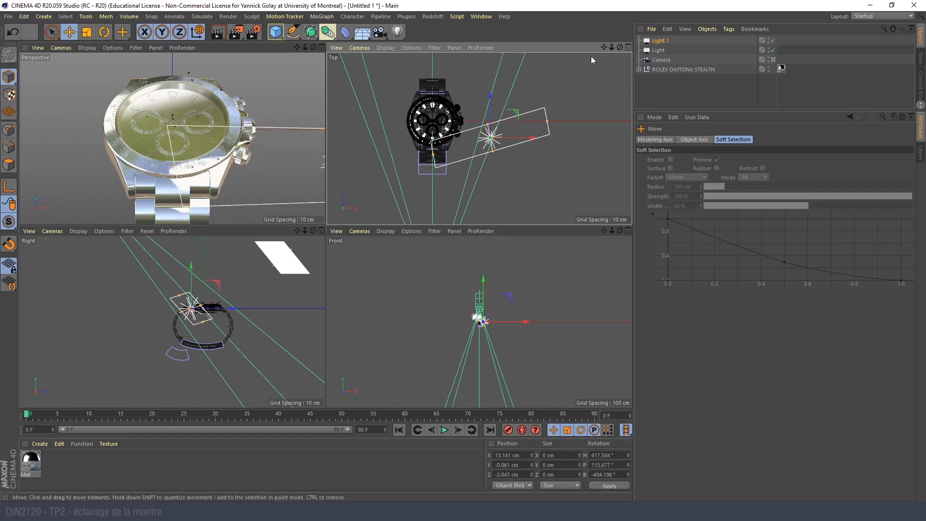
- Change the duplicated light's area shape to Disc, then move it to about Z -2.1 cm and bank it to about -397.4°
{"action": "left_click", "coordinate": [660, 41]}
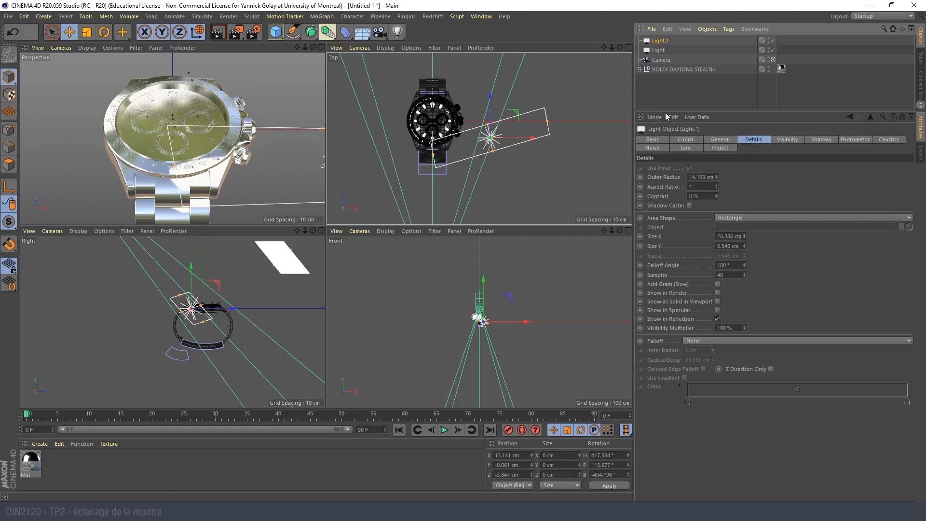
{"action": "left_click", "coordinate": [741, 217]}
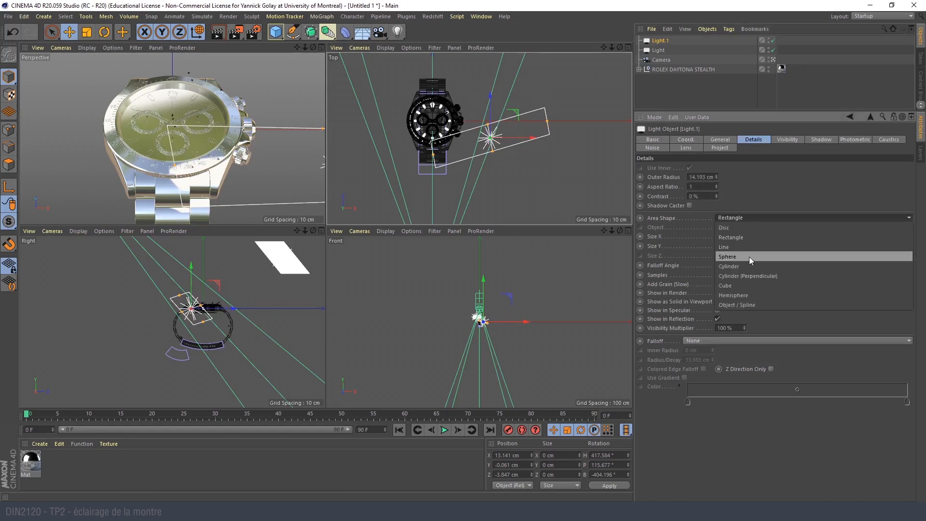
{"action": "left_click", "coordinate": [748, 228]}
{"action": "mouse_move", "coordinate": [484, 127]}
{"action": "left_mouse_down"}
{"action": "mouse_move", "coordinate": [468, 127]}
{"action": "mouse_move", "coordinate": [490, 110]}
{"action": "left_mouse_up"}
{"action": "key", "text": "r"}
{"action": "key", "text": "e"}
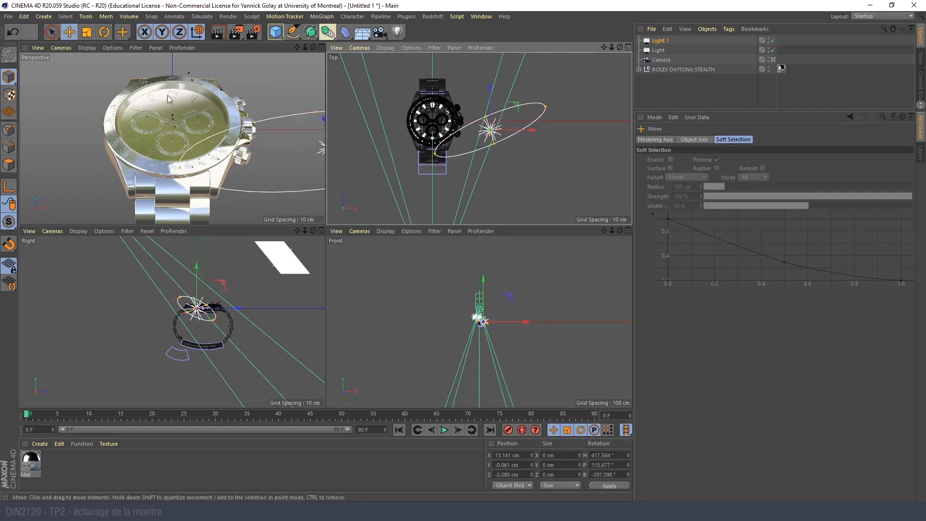
- Deselect the light and test-render the watch in the perspective camera view
{"action": "middle_click", "coordinate": [174, 105]}
{"action": "left_click", "coordinate": [218, 33]}
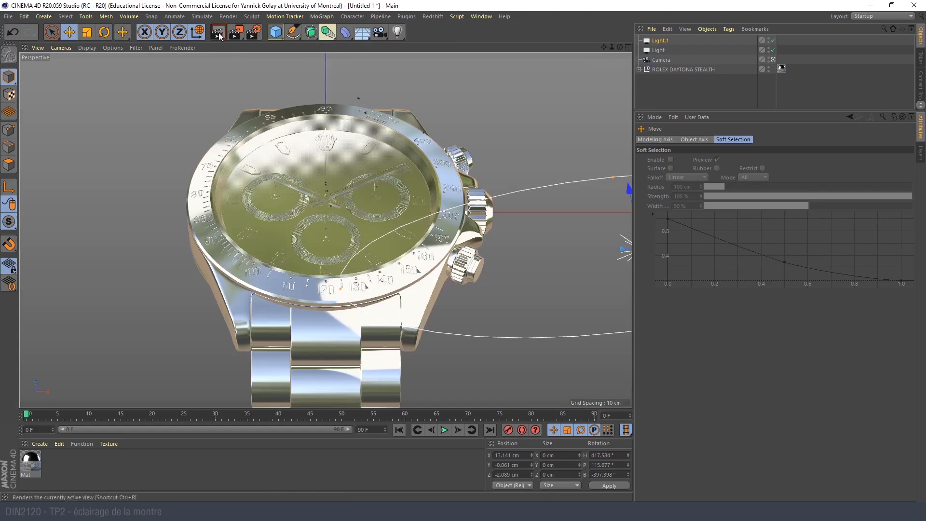
{"action": "middle_click", "coordinate": [230, 113]}
{"action": "left_click", "coordinate": [222, 62]}
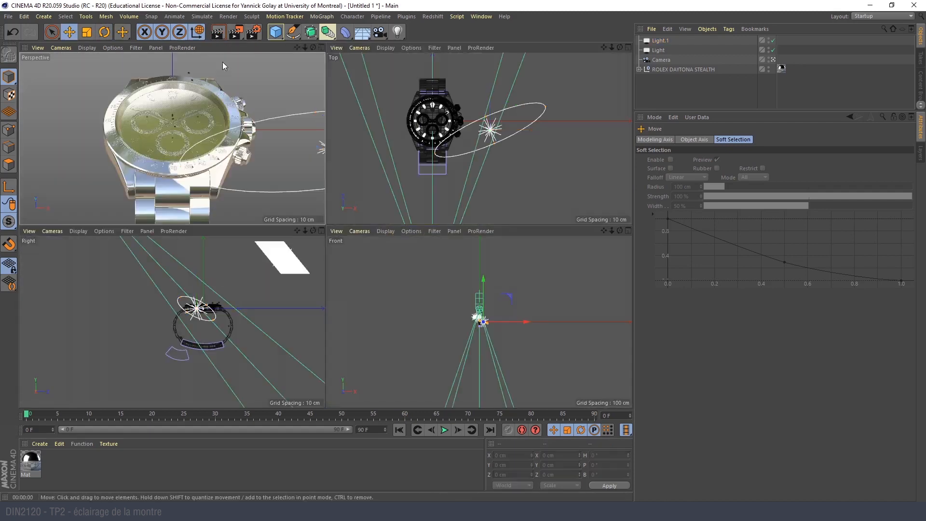
- Test-render the perspective view, then open the silver material for editing and check the reference photo montre-close-up22.jpg
{"action": "left_click", "coordinate": [216, 38]}
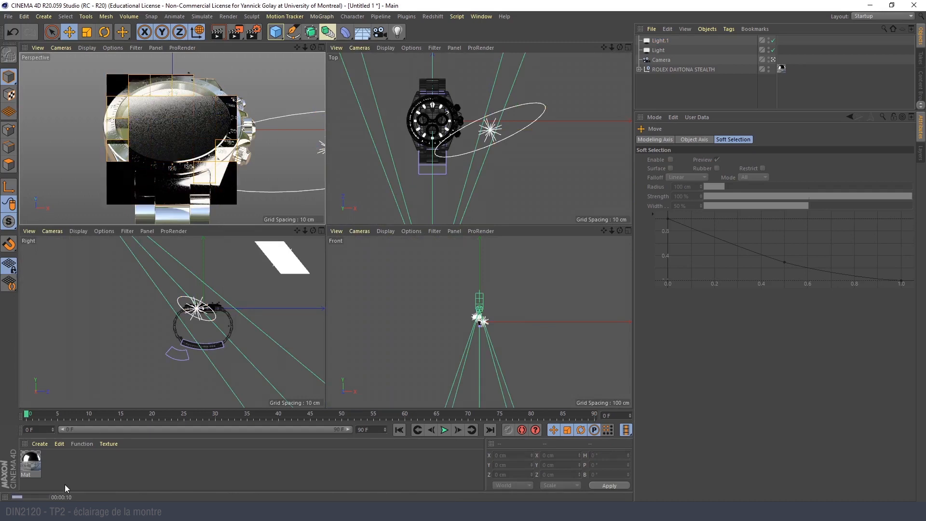
{"action": "left_click", "coordinate": [34, 464]}
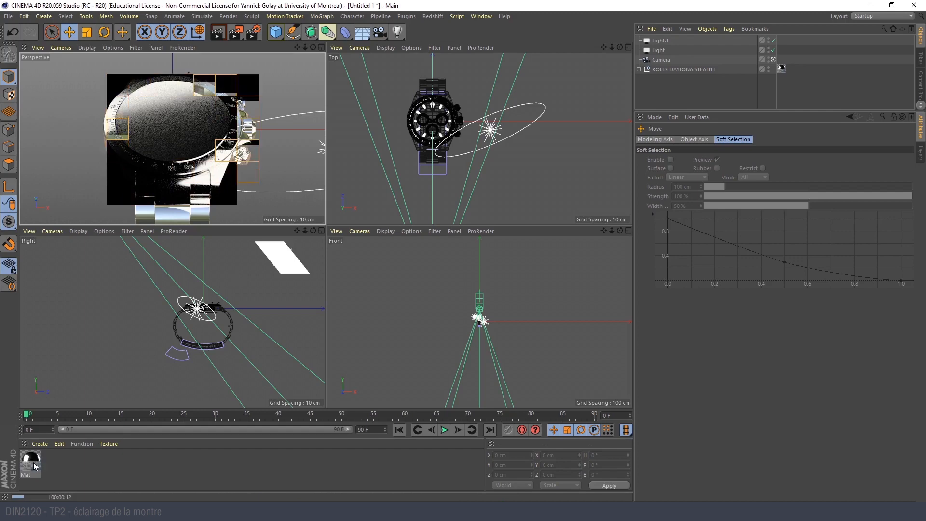
{"action": "double_click", "coordinate": [35, 466]}
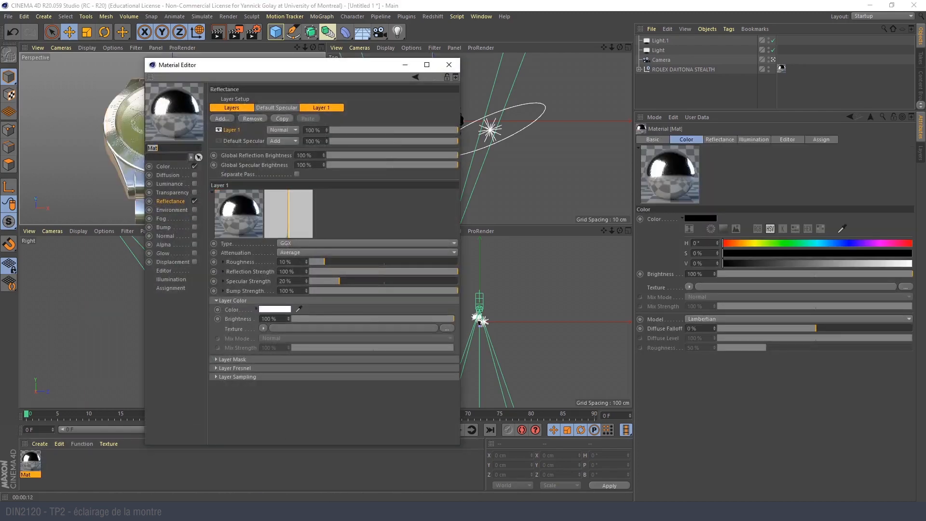
{"action": "key", "text": "alt+Tab"}
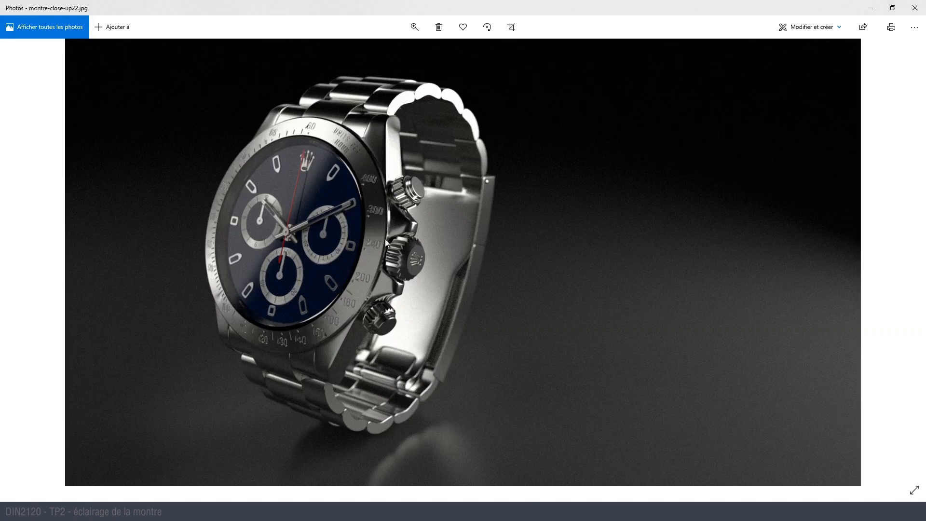
{"action": "left_click", "coordinate": [871, 7]}
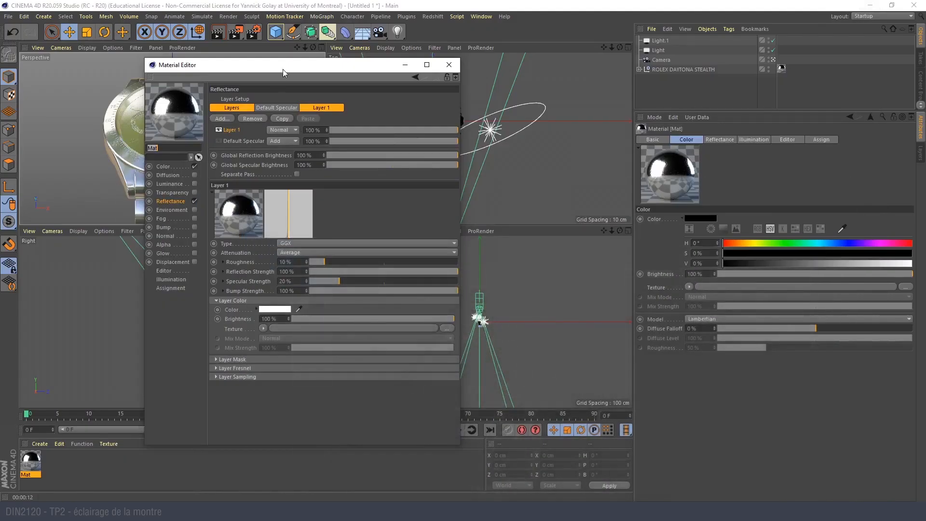
- Set the roughness of the silver material's reflectance Layer 1 to 36% and close the material
{"action": "left_click_drag", "start_coordinate": [283, 68], "coordinate": [412, 62]}
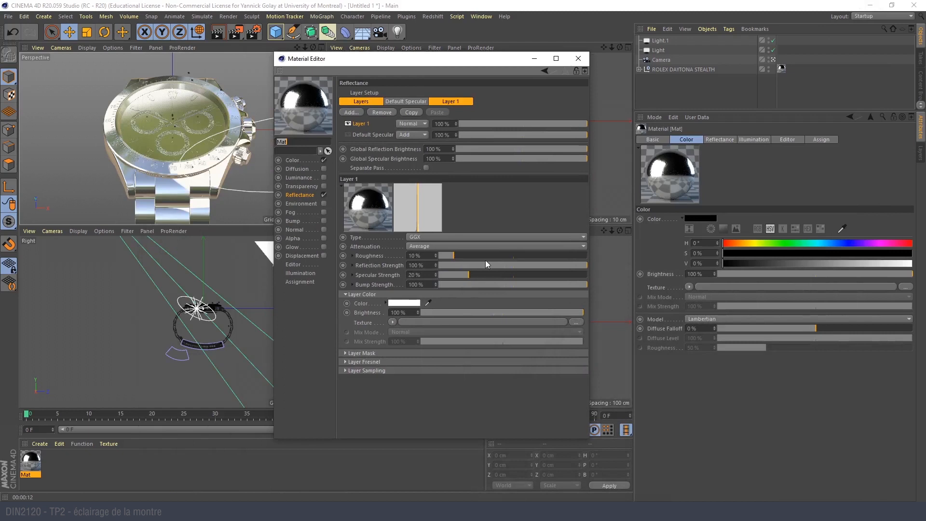
{"action": "left_click_drag", "start_coordinate": [477, 257], "coordinate": [485, 256]}
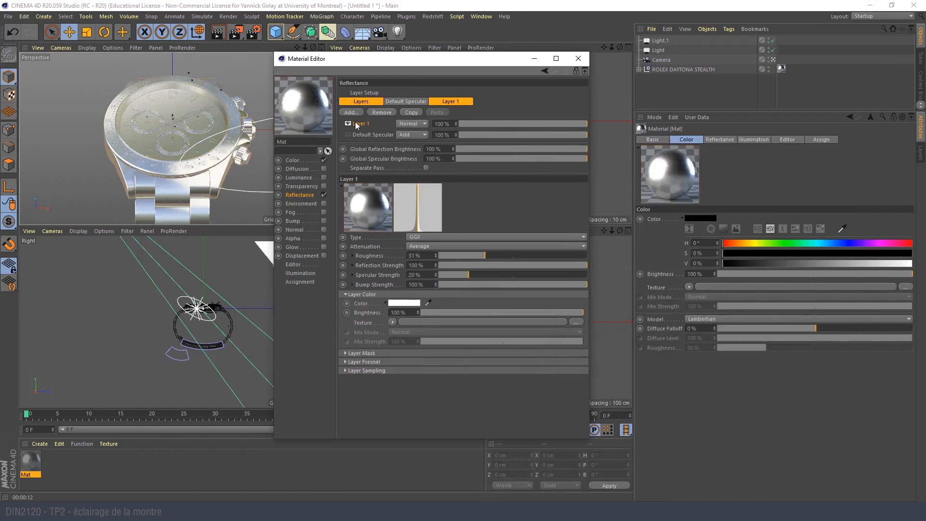
{"action": "left_click", "coordinate": [492, 255]}
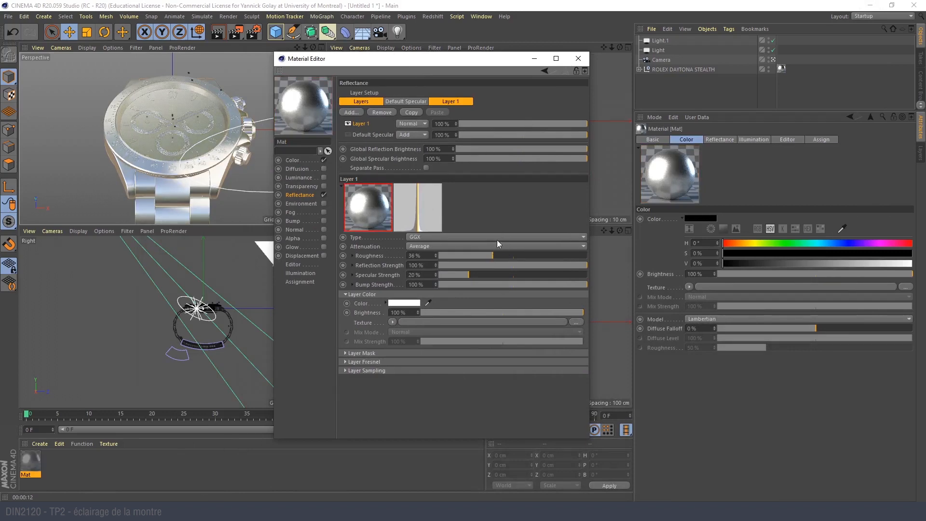
{"action": "left_click", "coordinate": [578, 58]}
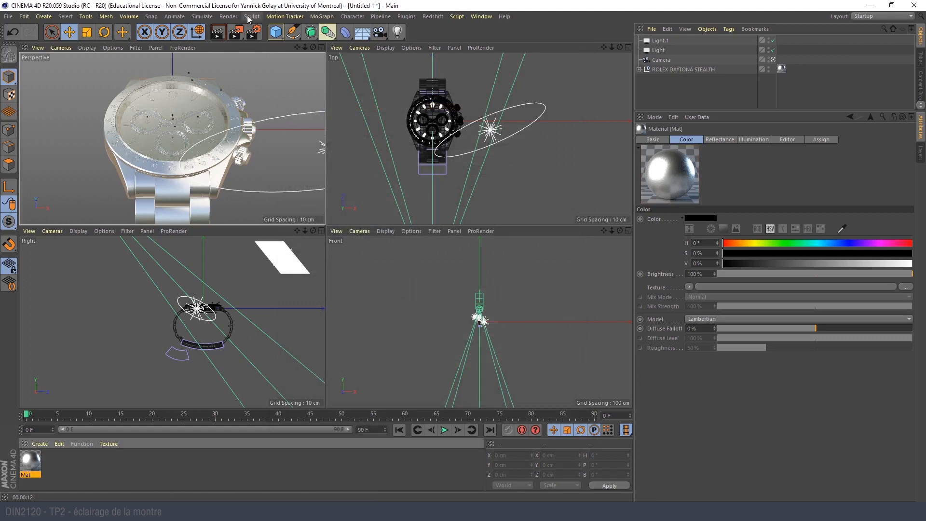
- Test-render the perspective view with the rougher silver material
{"action": "middle_click", "coordinate": [208, 131]}
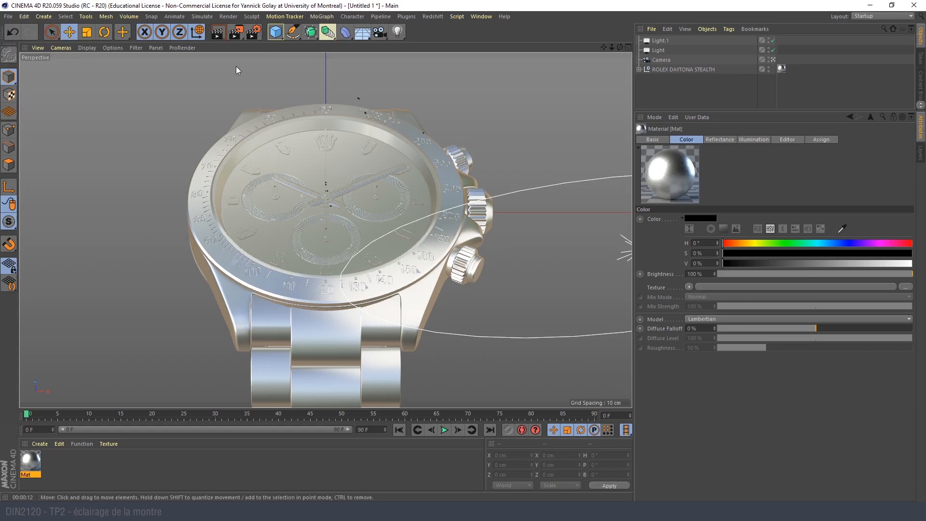
{"action": "middle_click", "coordinate": [239, 90]}
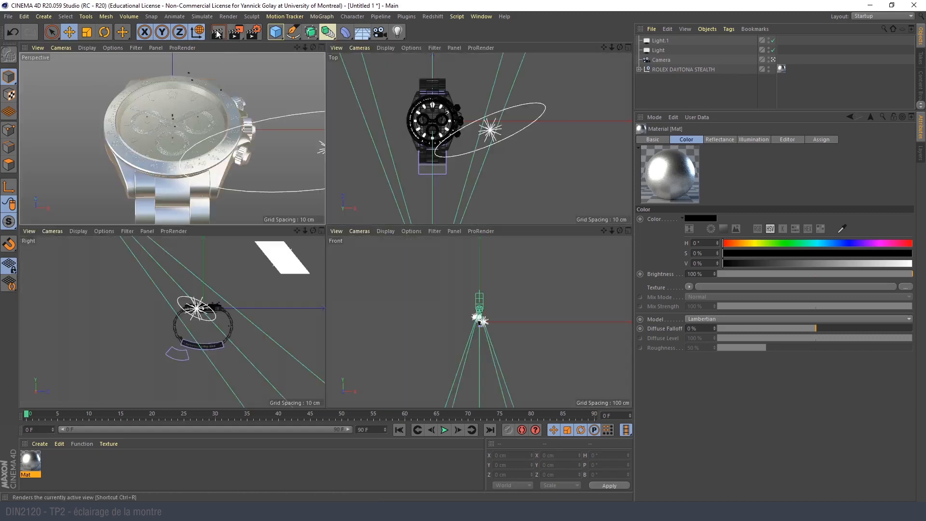
{"action": "key", "text": "ctrl+r"}
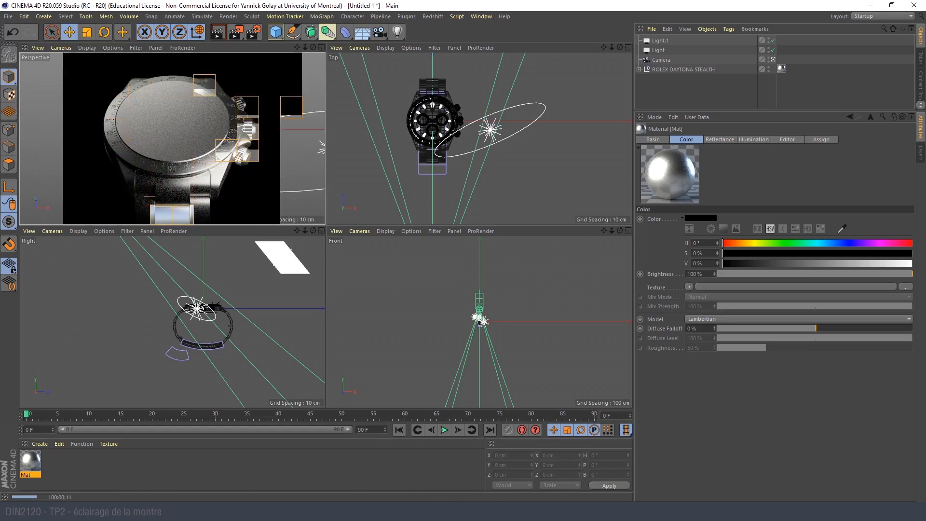
{"action": "left_click", "coordinate": [403, 511]}
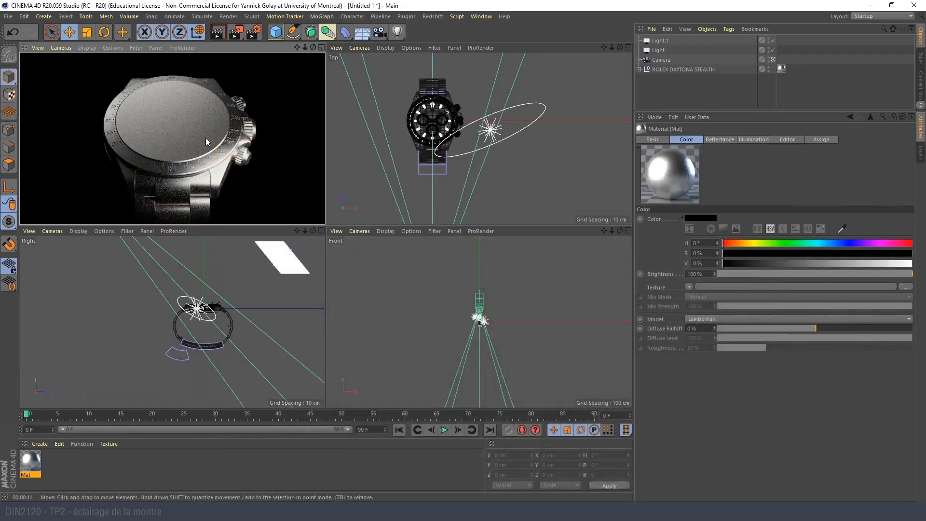
- Select the watch glass in the enlarged perspective view and expand the ROLEX DAYTONA STEALTH hierarchy in a taller object list
{"action": "middle_click", "coordinate": [155, 134]}
{"action": "left_click", "coordinate": [327, 193]}
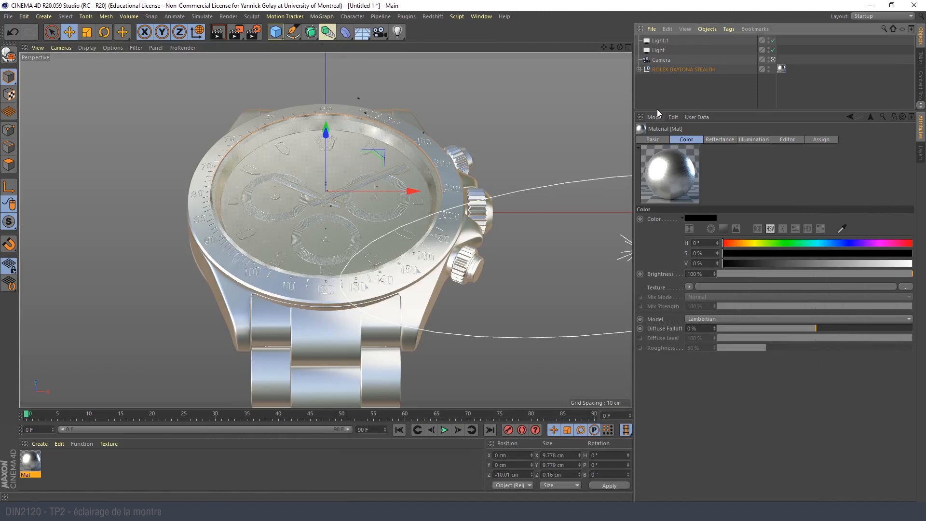
{"action": "left_click_drag", "start_coordinate": [656, 110], "coordinate": [657, 280]}
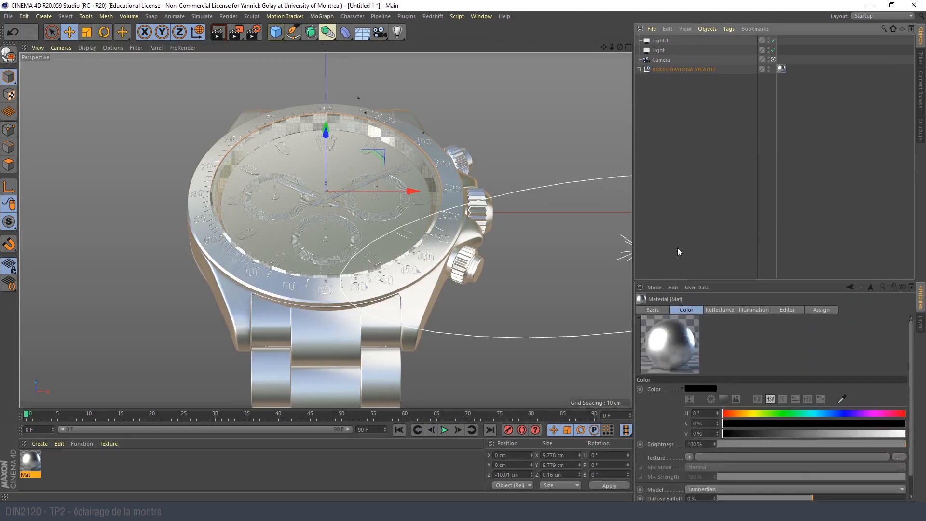
{"action": "left_click", "coordinate": [639, 69]}
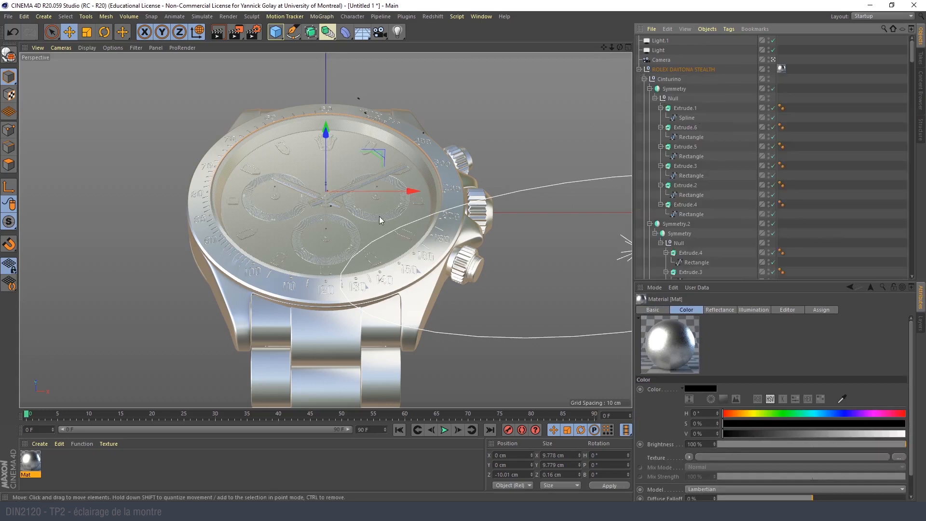
- Collapse the watch's subgroups from Cinturino through CASSA so that only the top-level part groups are listed
{"action": "left_click", "coordinate": [645, 78]}
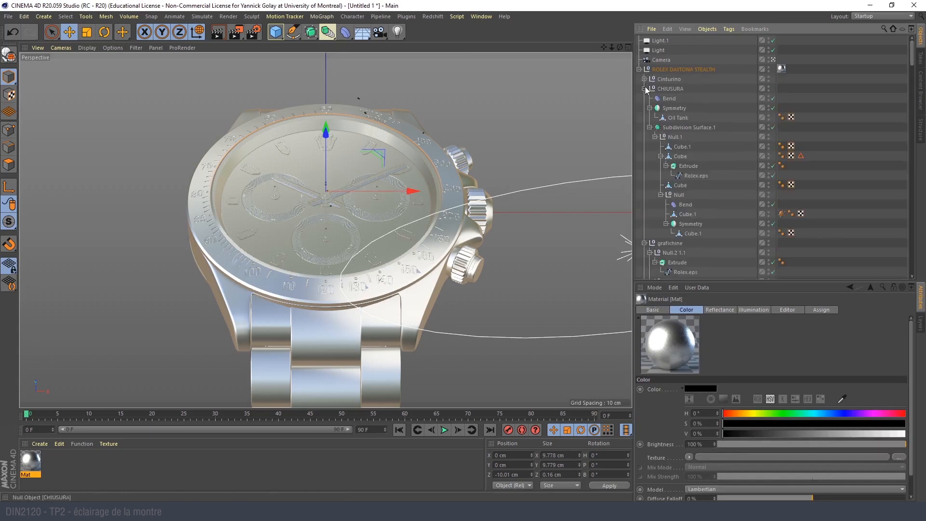
{"action": "left_click", "coordinate": [644, 98]}
{"action": "left_click", "coordinate": [649, 100]}
{"action": "left_click", "coordinate": [644, 98]}
{"action": "left_click", "coordinate": [645, 109]}
{"action": "left_click", "coordinate": [646, 118]}
{"action": "left_click", "coordinate": [644, 127]}
{"action": "left_click", "coordinate": [644, 137]}
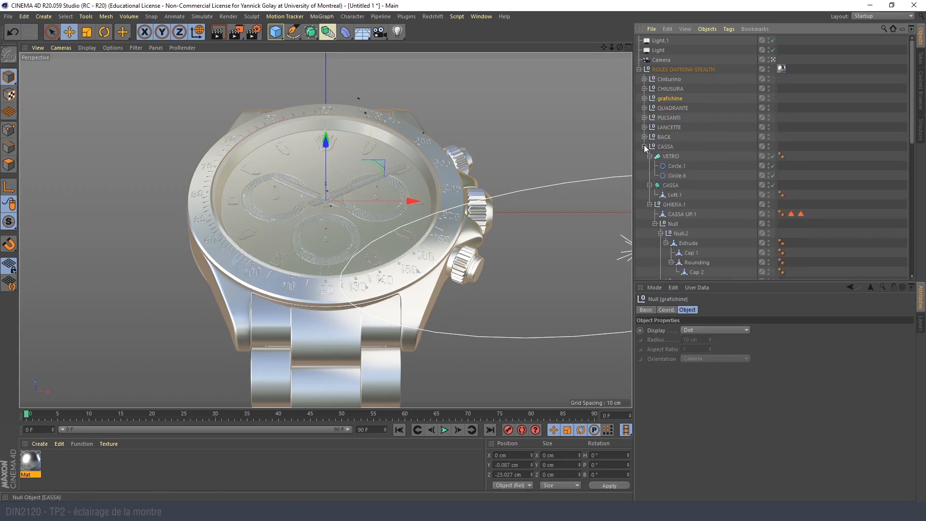
{"action": "left_click", "coordinate": [644, 147]}
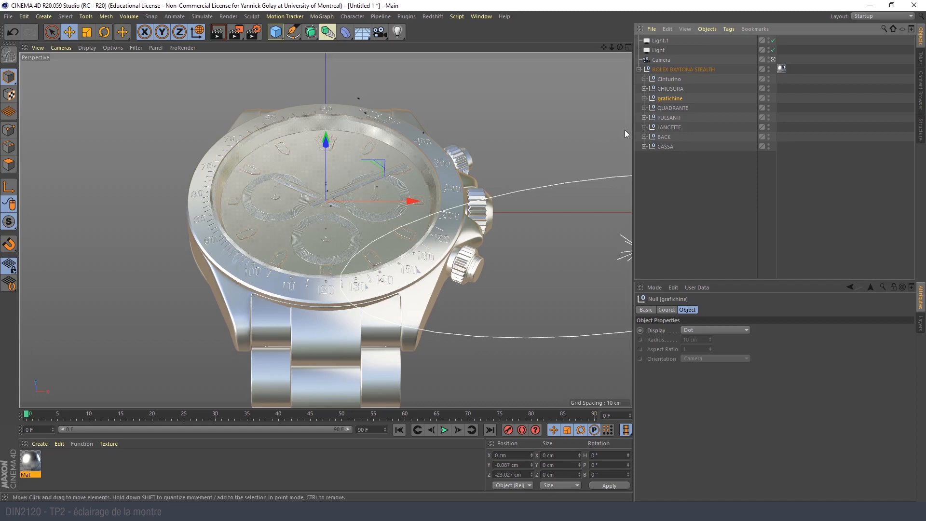
- Select the VETRO glass inside the CASSA group and assign a newly created material to it
{"action": "left_click", "coordinate": [377, 157]}
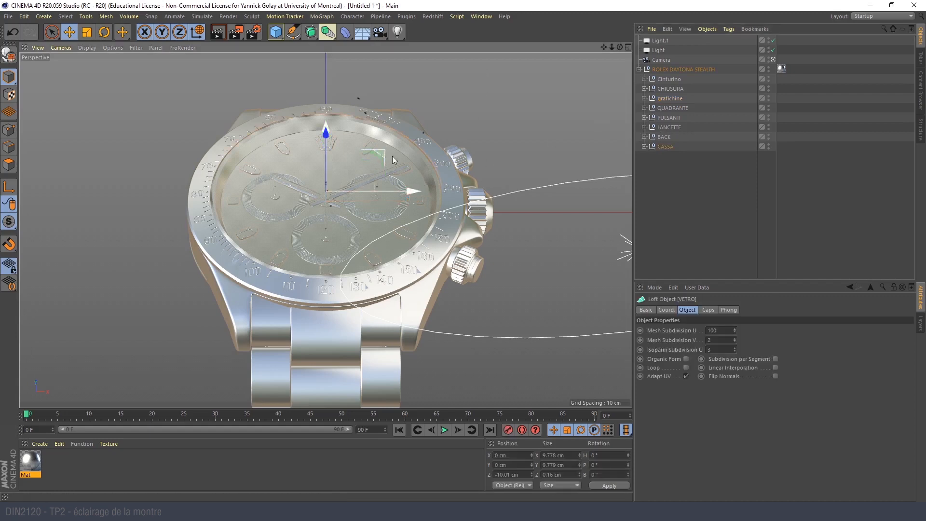
{"action": "left_click", "coordinate": [644, 146]}
{"action": "left_click", "coordinate": [650, 157]}
{"action": "left_click", "coordinate": [649, 185]}
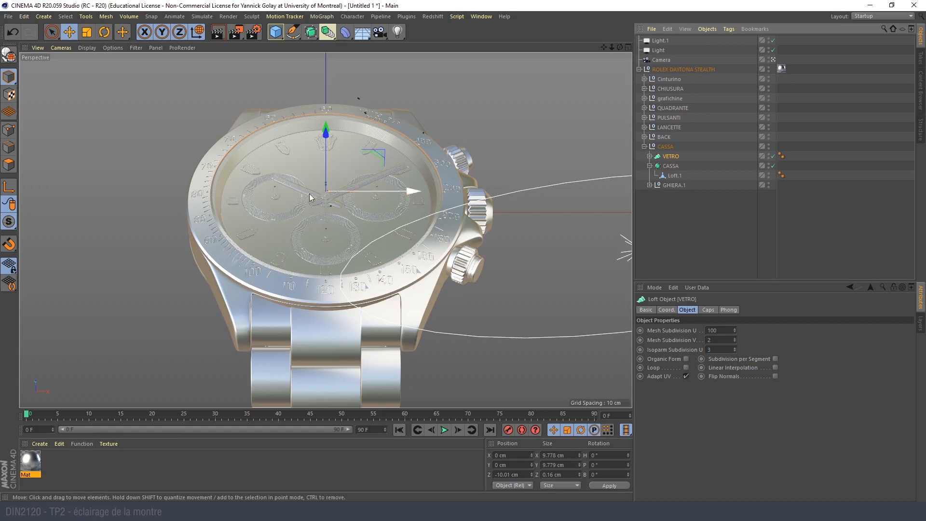
{"action": "double_click", "coordinate": [76, 460]}
{"action": "left_click_drag", "start_coordinate": [30, 461], "coordinate": [673, 156]}
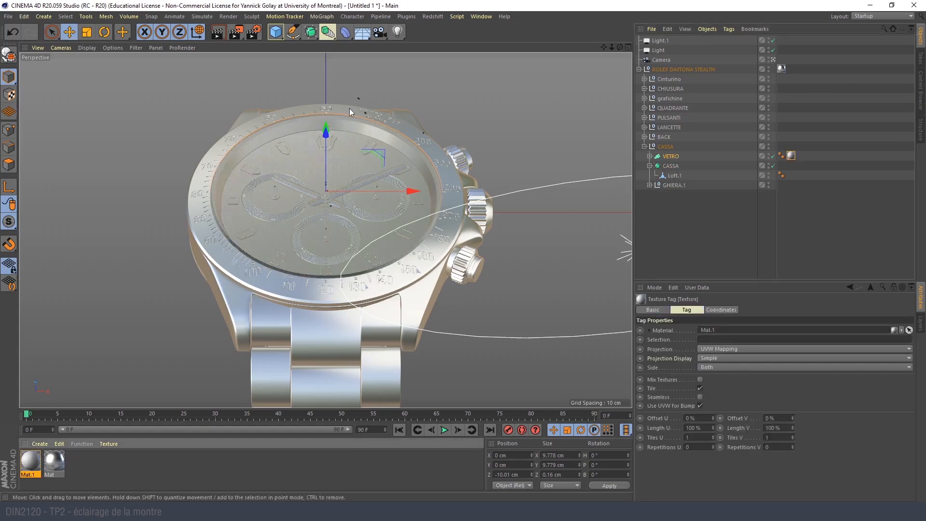
- Enable transparency on the new glass material and choose the Sapphire refraction preset
{"action": "double_click", "coordinate": [30, 461]}
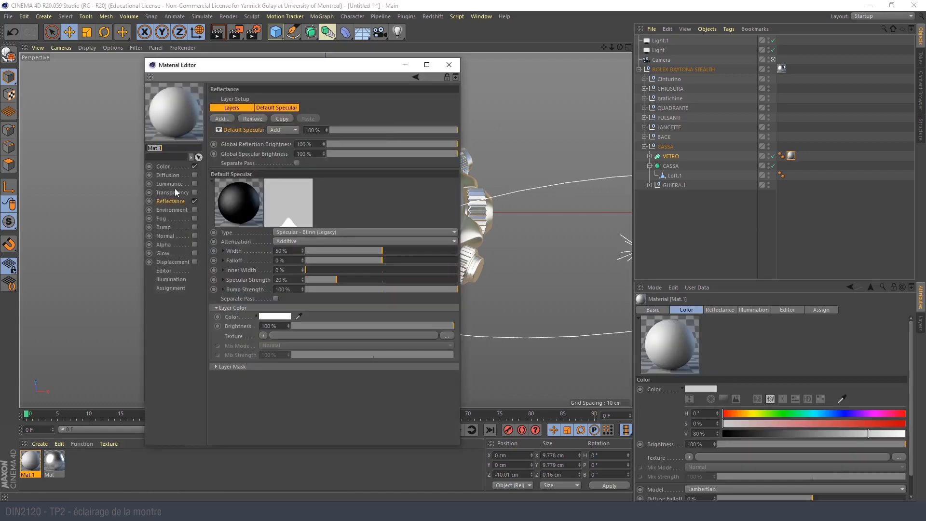
{"action": "left_click", "coordinate": [195, 193]}
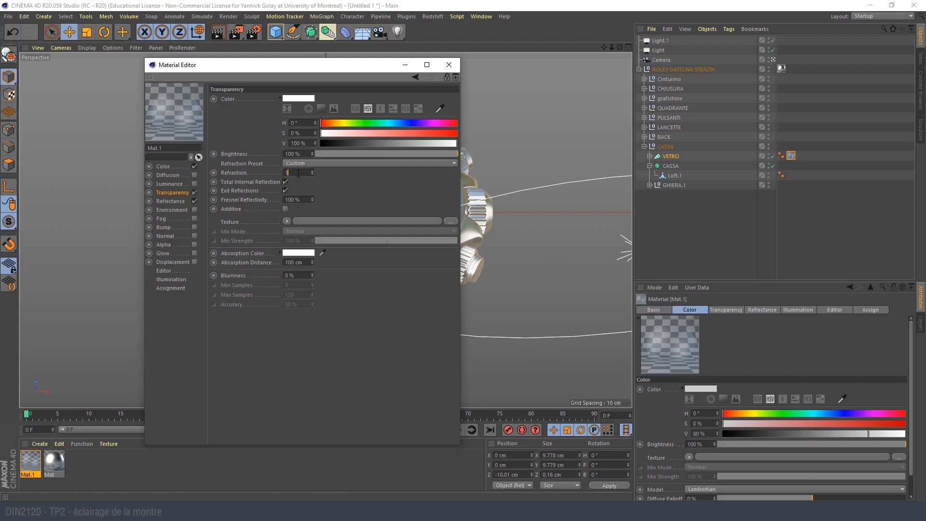
{"action": "type", "text": ".6"}
{"action": "key", "text": "Return"}
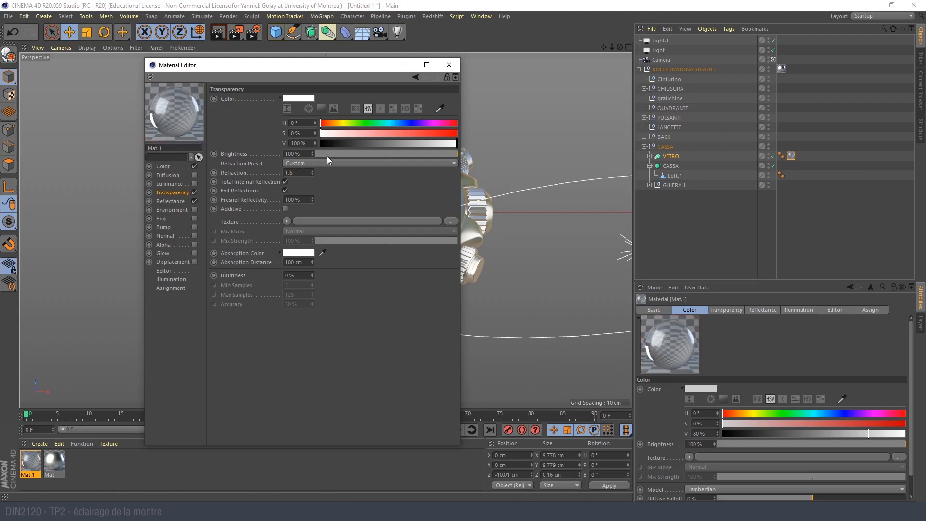
{"action": "left_click", "coordinate": [307, 164]}
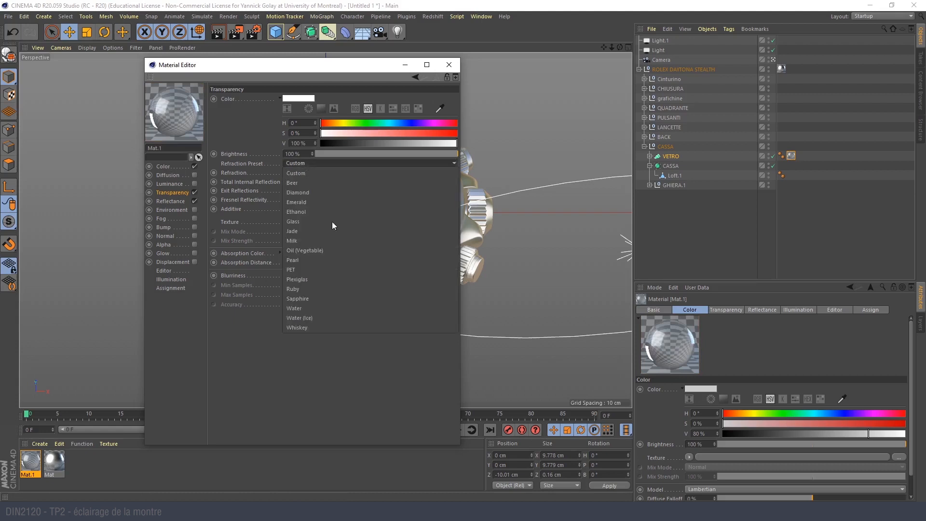
{"action": "left_click", "coordinate": [332, 298]}
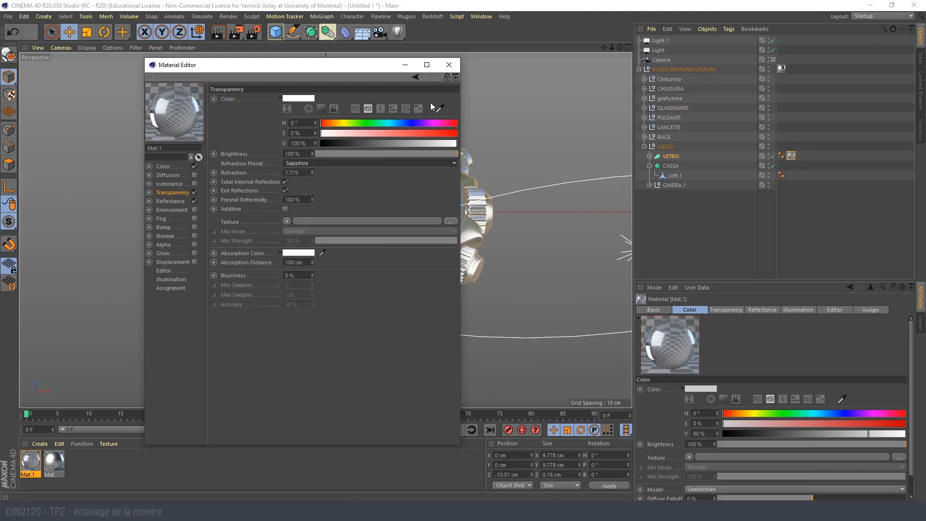
{"action": "left_click", "coordinate": [449, 64]}
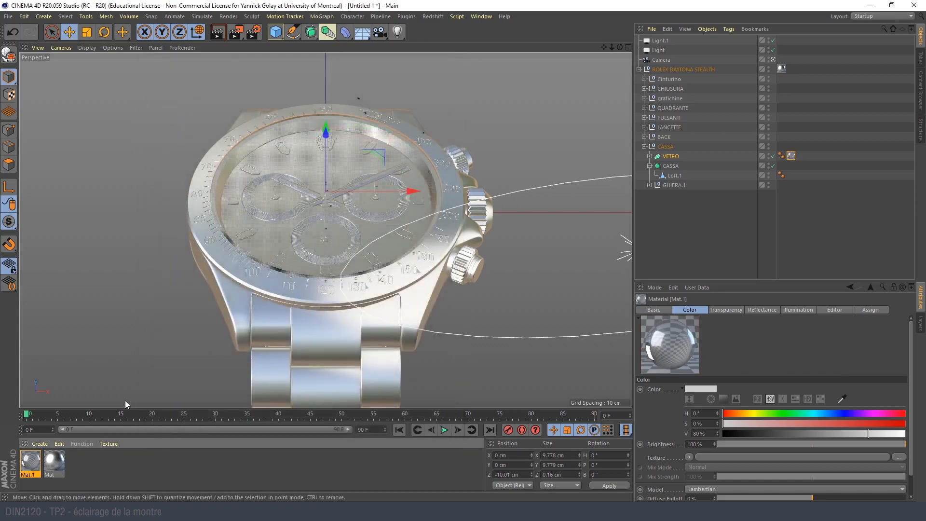
- Test-render the perspective view of the watch with its transparent glass
{"action": "left_click", "coordinate": [220, 36]}
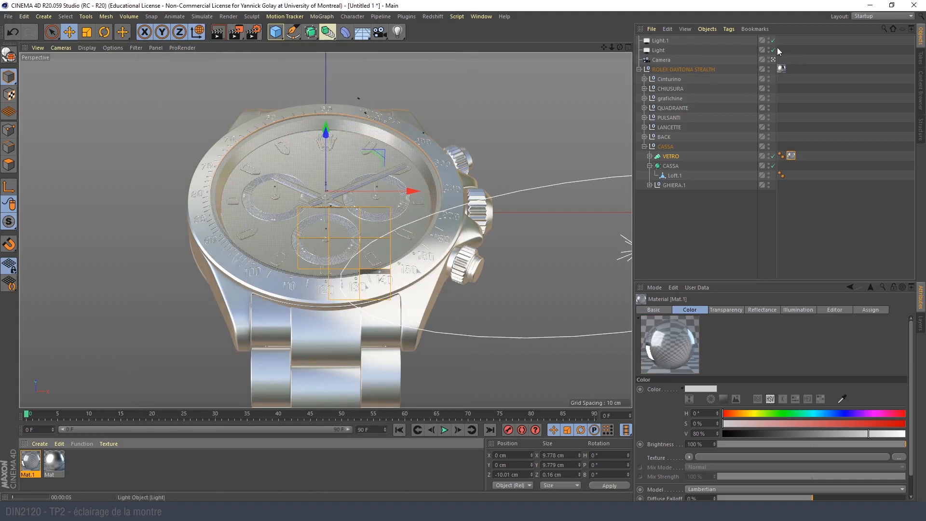
{"action": "middle_click", "coordinate": [329, 155]}
{"action": "left_click", "coordinate": [215, 32]}
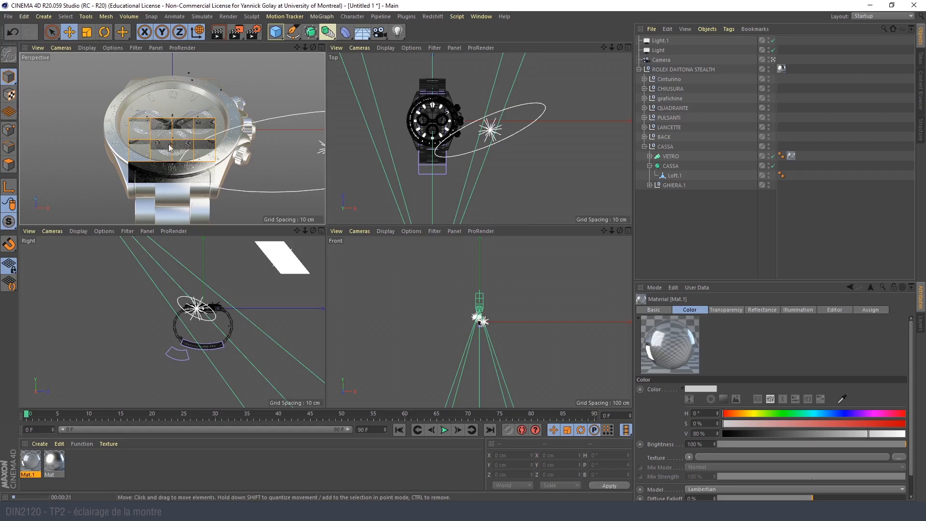
{"action": "middle_click", "coordinate": [208, 119]}
{"action": "middle_click", "coordinate": [216, 121]}
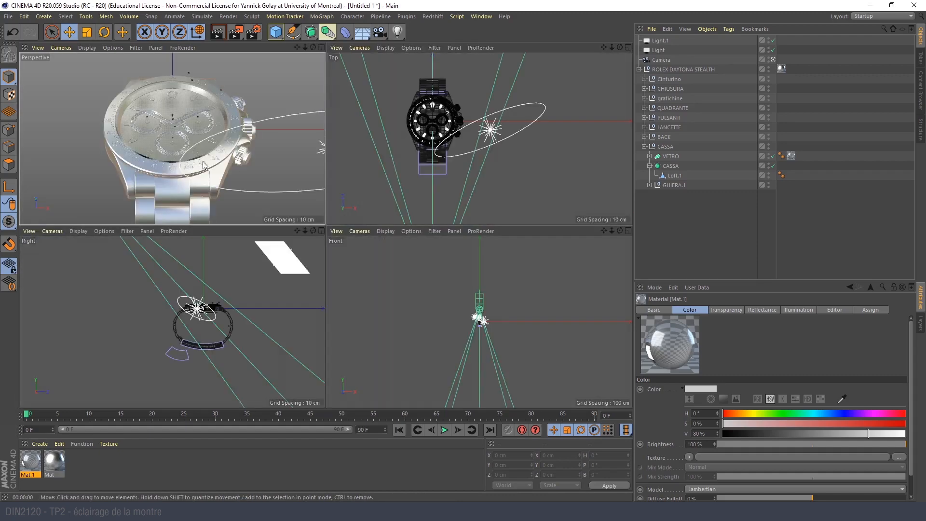
- Enlarge the perspective viewport within the four-view layout and switch the renderer from Standard to Physical
{"action": "left_click_drag", "start_coordinate": [327, 221], "coordinate": [335, 286]}
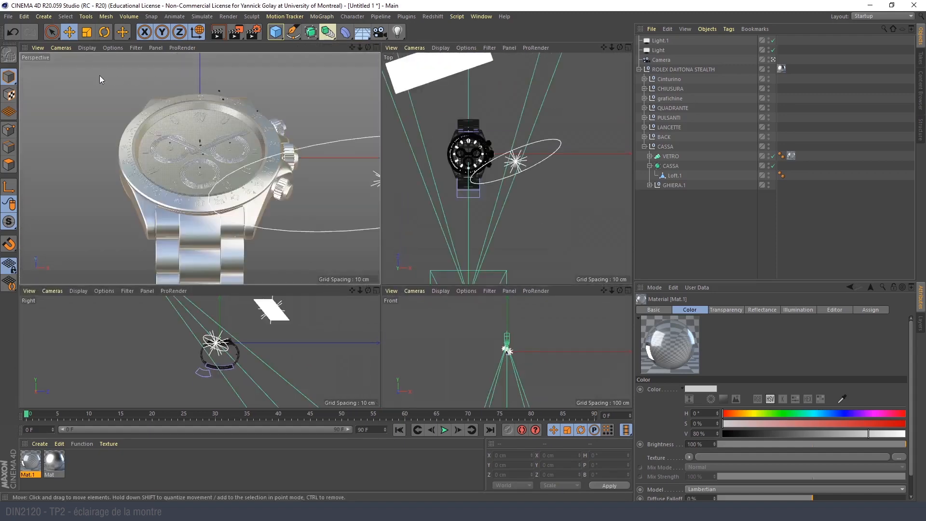
{"action": "left_click", "coordinate": [255, 32]}
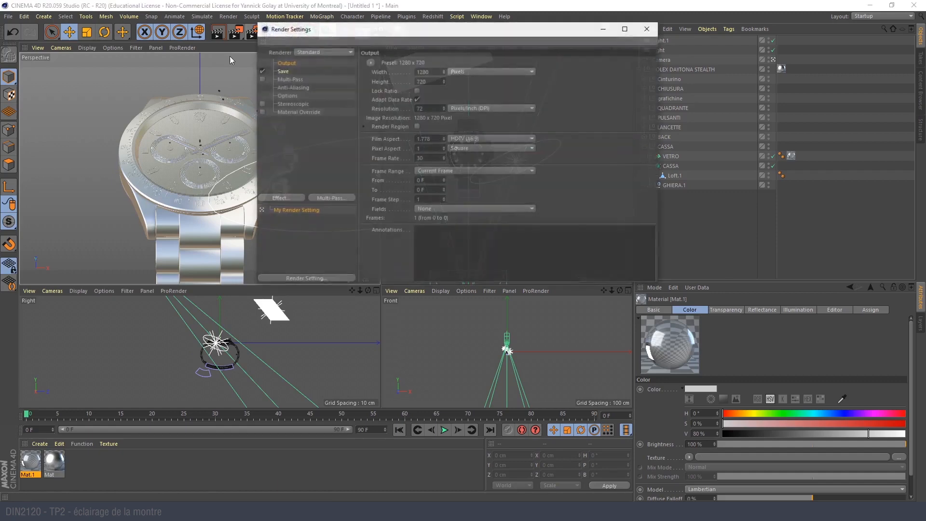
{"action": "left_click", "coordinate": [310, 52]}
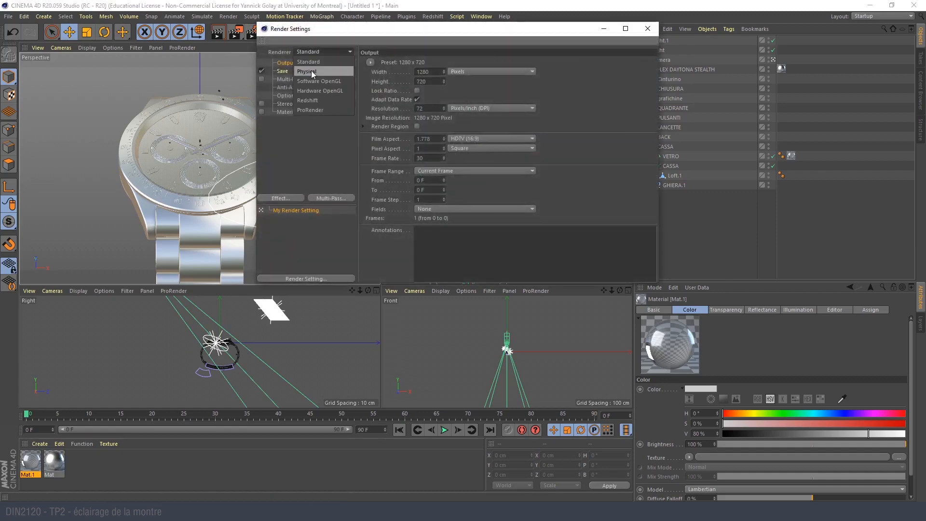
{"action": "left_click", "coordinate": [317, 70]}
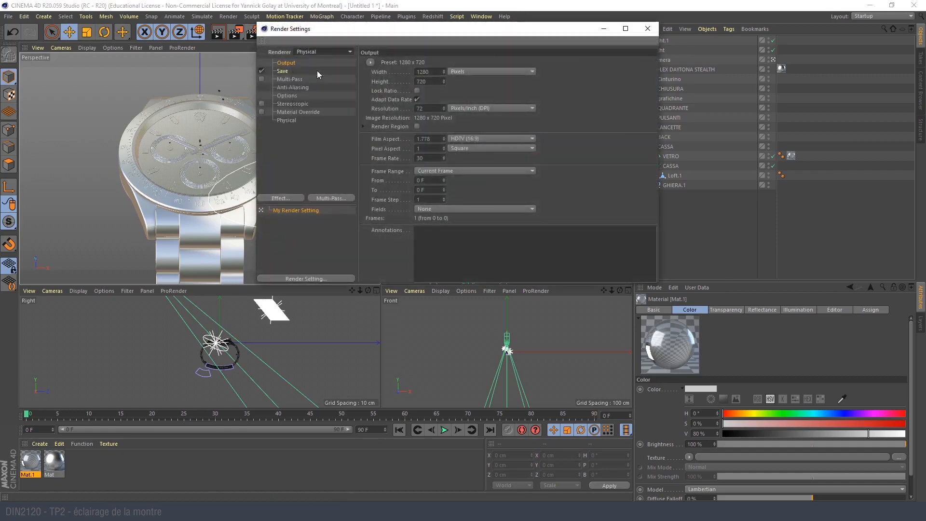
- Set the Physical renderer's sampler to Progressive in the render settings
{"action": "left_click_drag", "start_coordinate": [308, 31], "coordinate": [367, 28]}
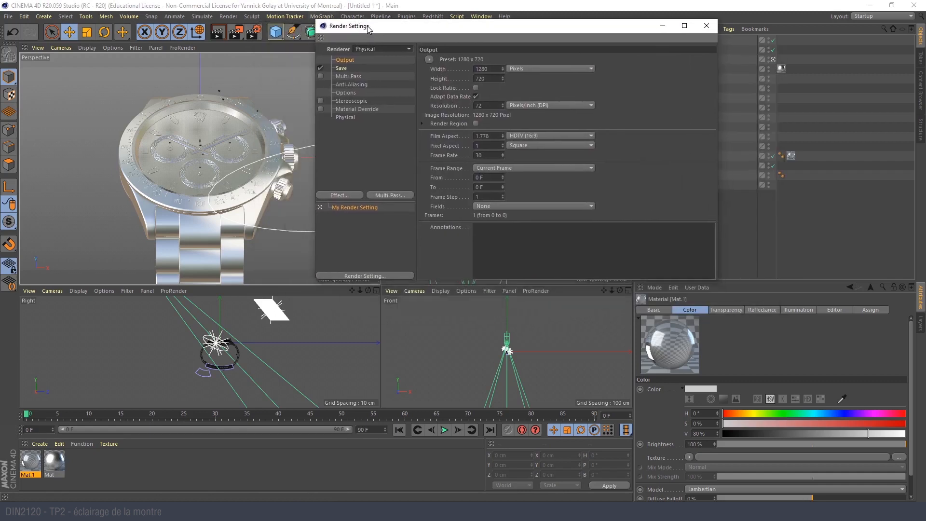
{"action": "left_click", "coordinate": [342, 117]}
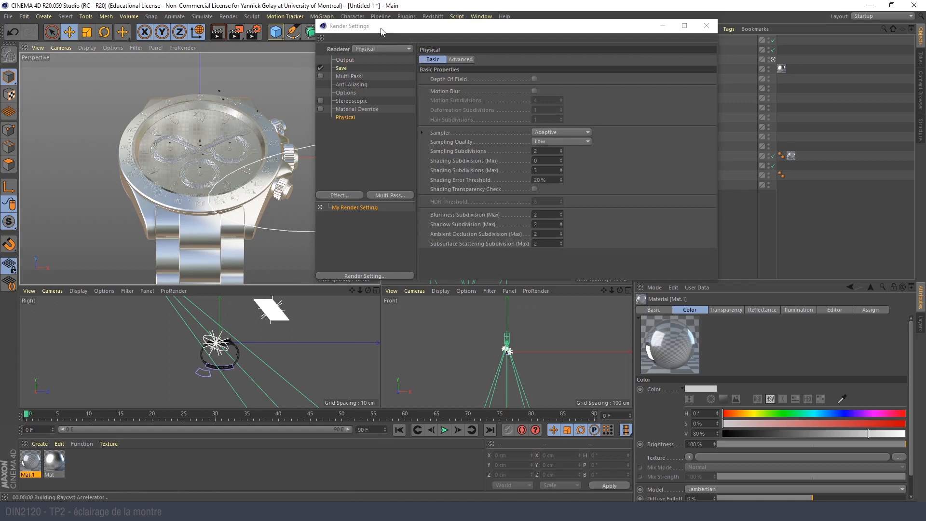
{"action": "left_click_drag", "start_coordinate": [382, 31], "coordinate": [491, 81]}
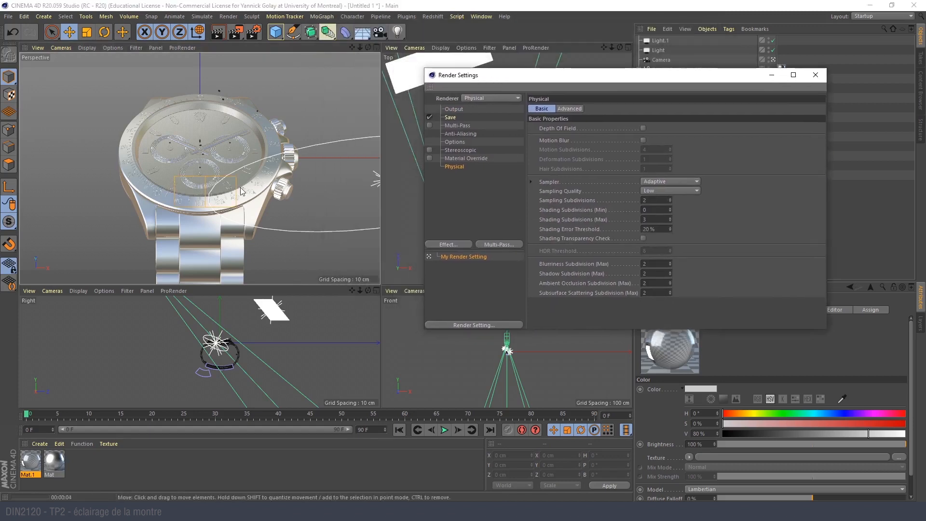
{"action": "left_click", "coordinate": [493, 197]}
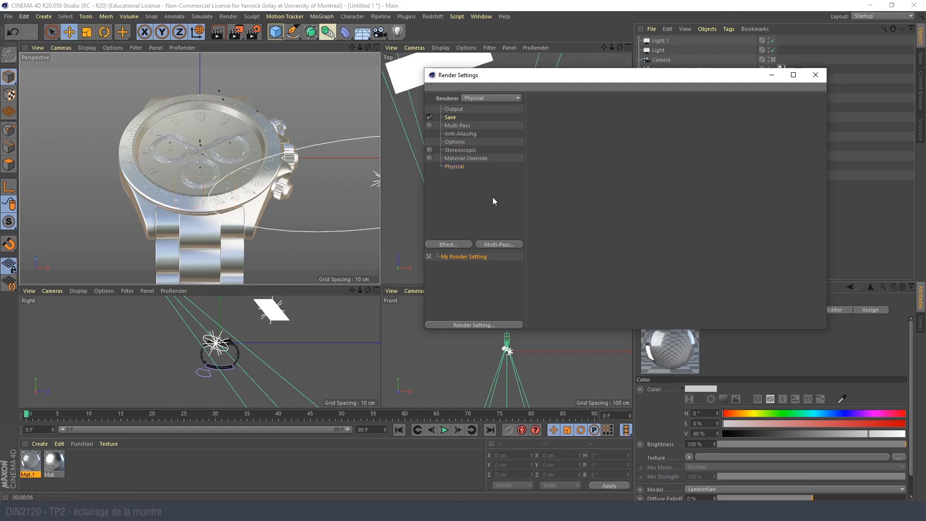
{"action": "left_click", "coordinate": [456, 166]}
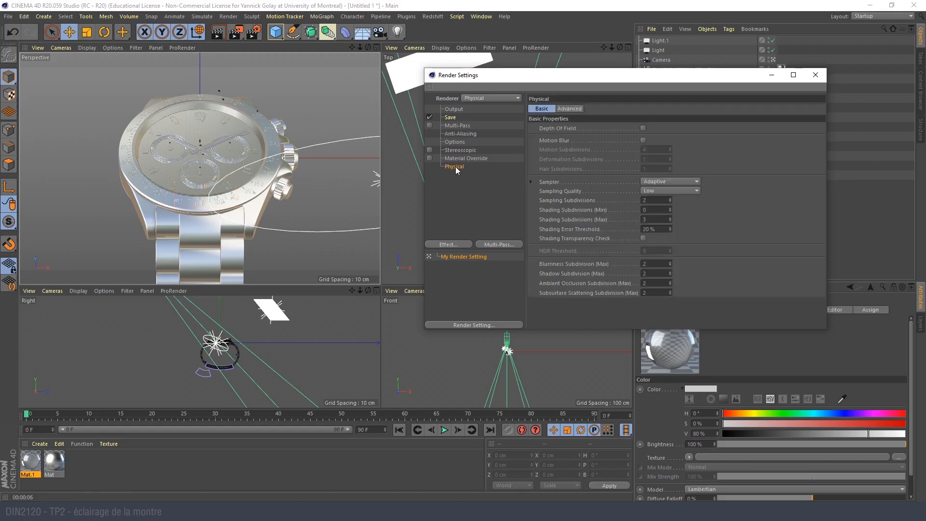
{"action": "left_click", "coordinate": [664, 182]}
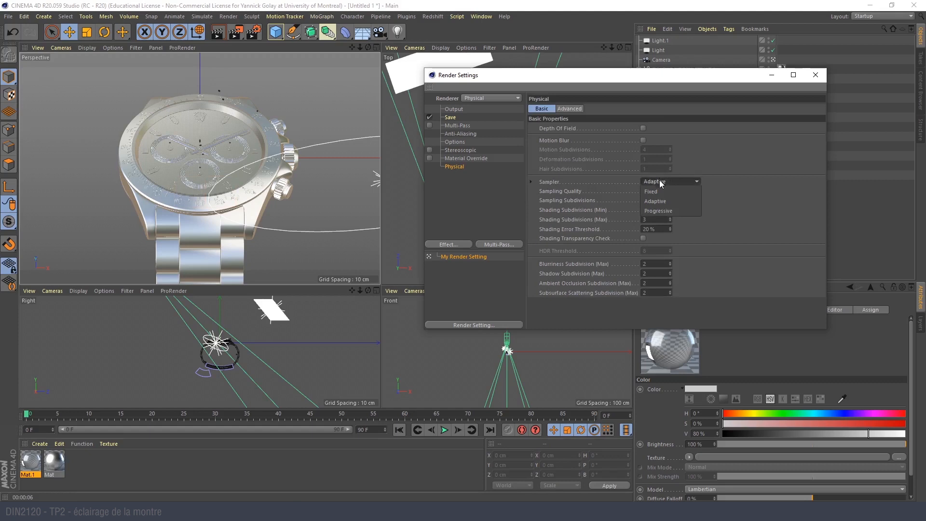
{"action": "left_click", "coordinate": [673, 211]}
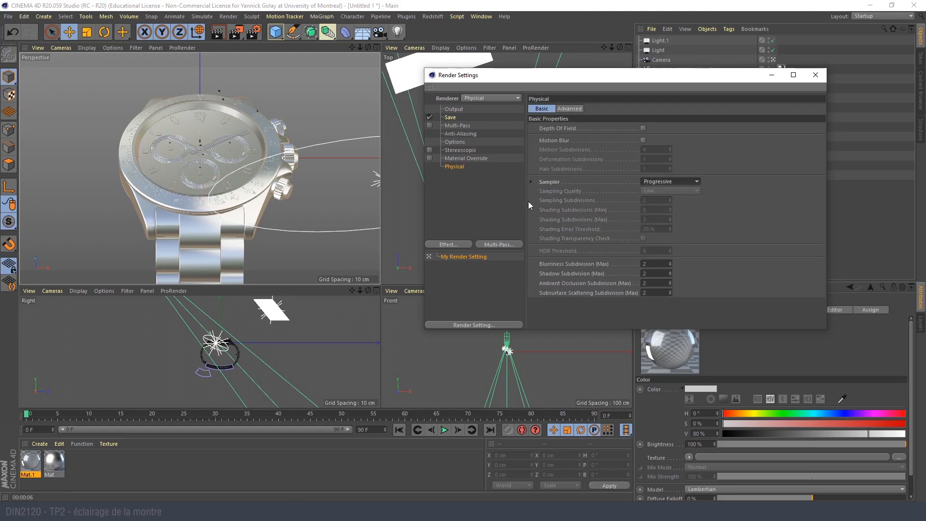
- Review the Progressive sampler's mode options, leaving the mode at Infinite, and test-render the perspective view of the watch
{"action": "left_click", "coordinate": [532, 183]}
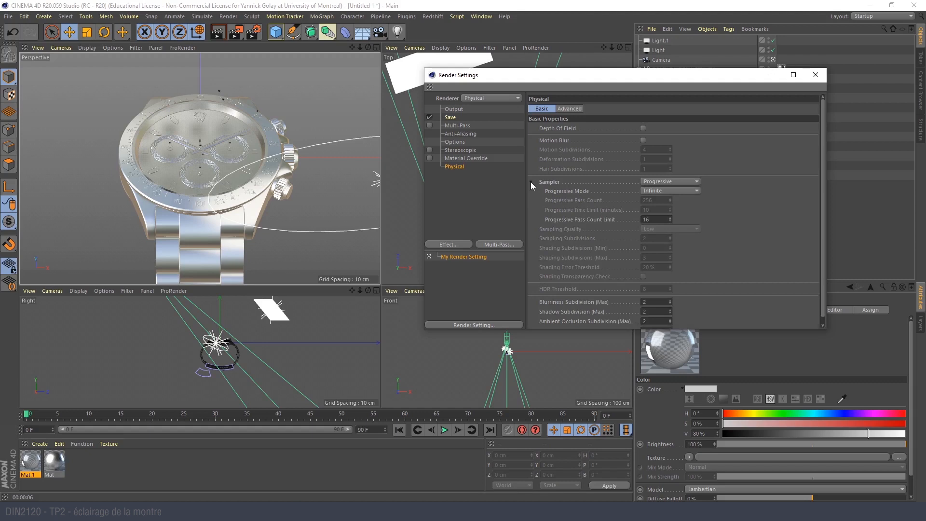
{"action": "left_click", "coordinate": [692, 192]}
{"action": "left_click", "coordinate": [692, 192]}
{"action": "left_click", "coordinate": [816, 75]}
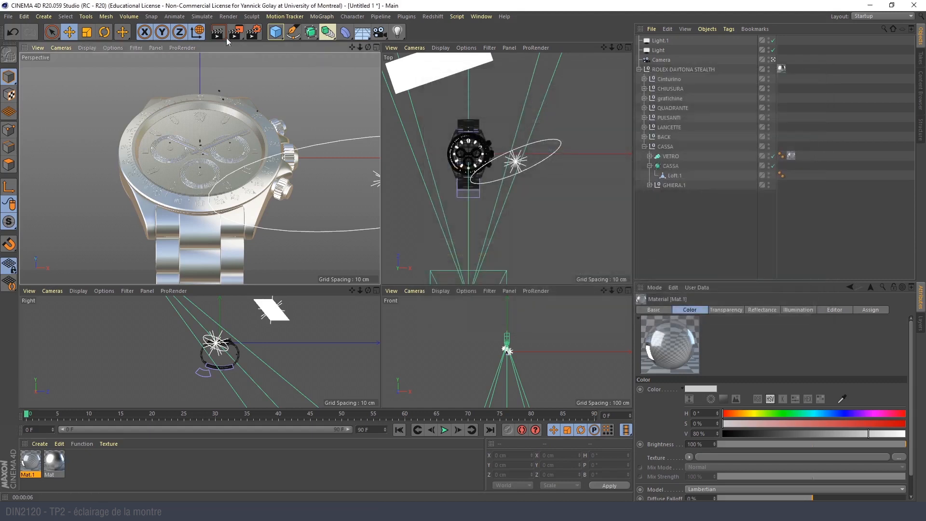
{"action": "left_click", "coordinate": [225, 38]}
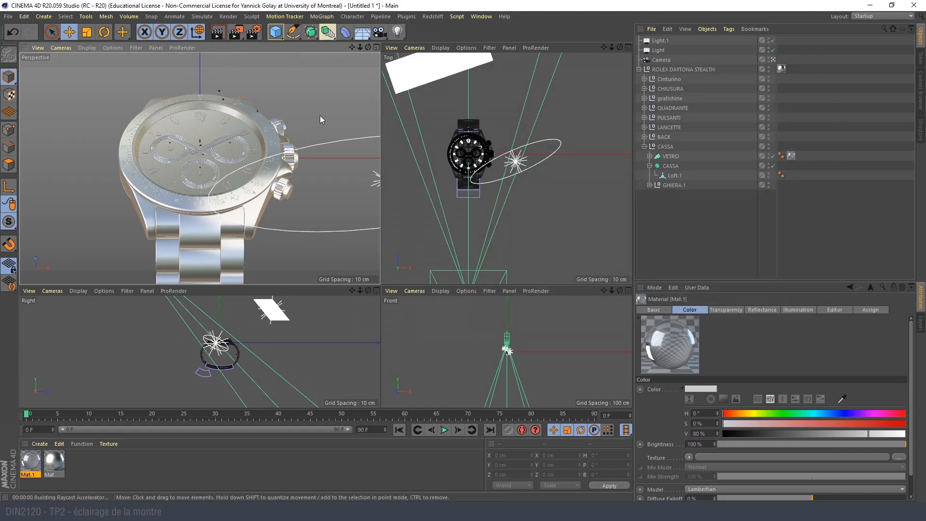
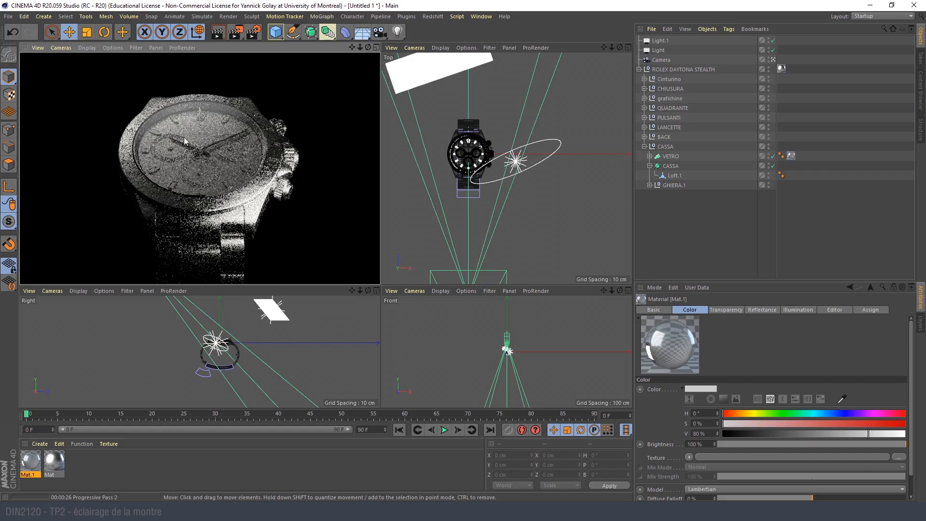
- Hide the VETRO glass object of the watch and maximize the perspective view
{"action": "left_click", "coordinate": [216, 158]}
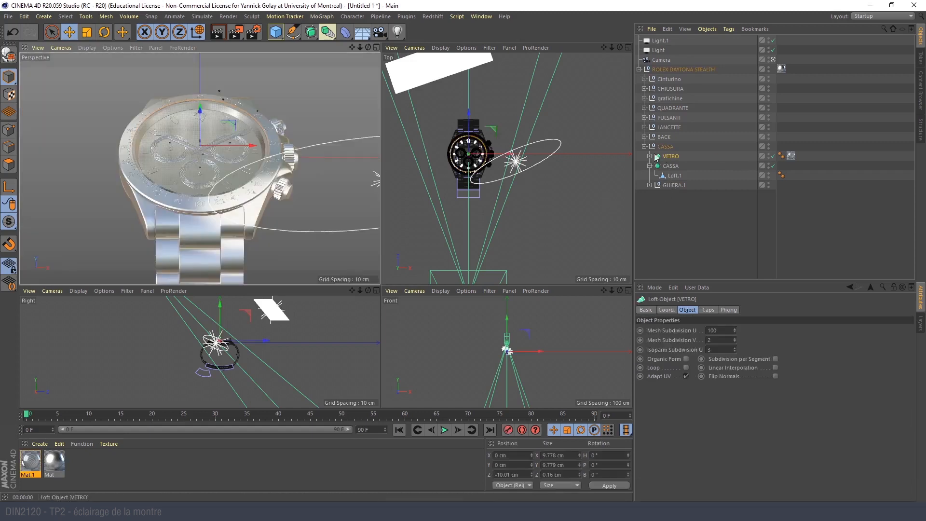
{"action": "left_click", "coordinate": [674, 157]}
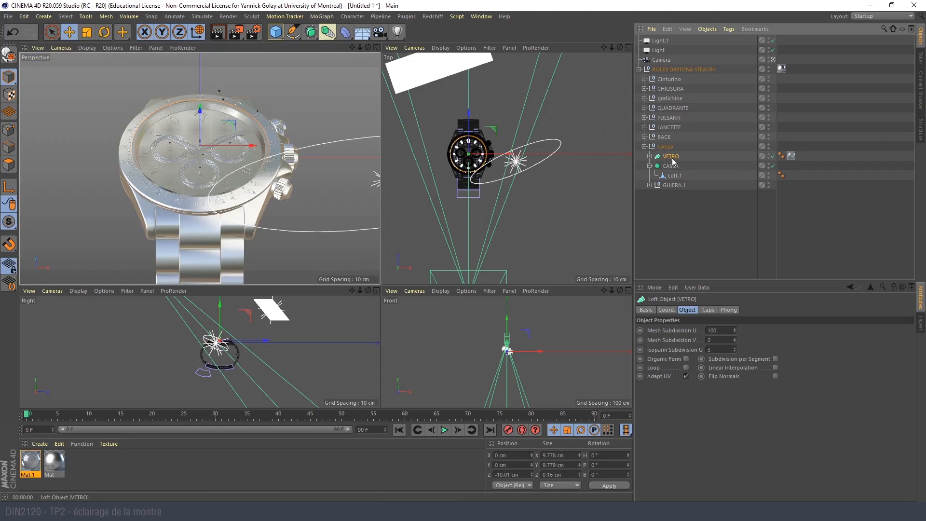
{"action": "left_click", "coordinate": [769, 155]}
{"action": "left_click", "coordinate": [769, 155]}
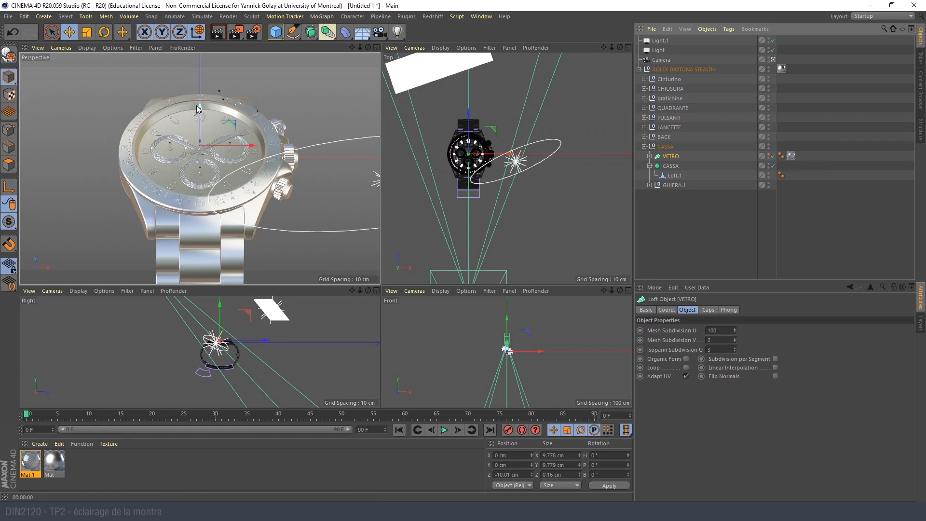
{"action": "middle_click", "coordinate": [204, 140]}
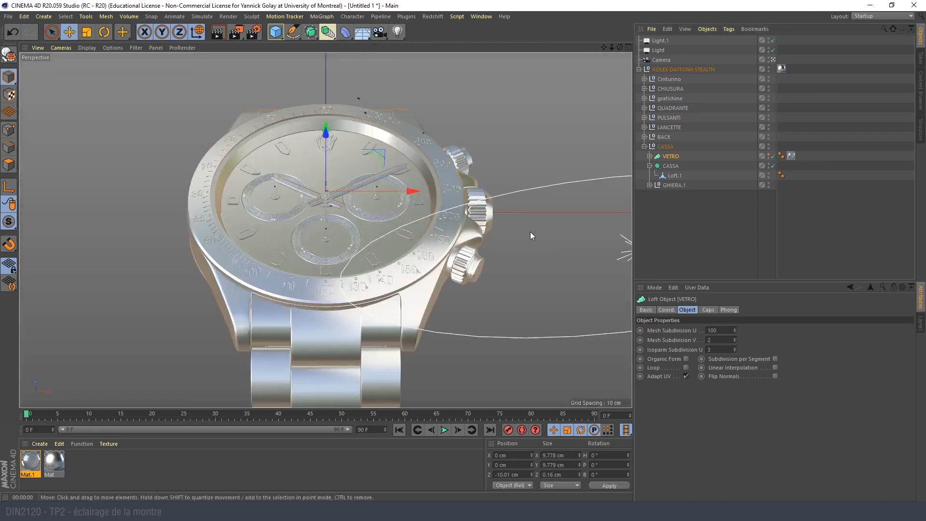
{"action": "left_click", "coordinate": [770, 155]}
{"action": "left_click", "coordinate": [769, 156]}
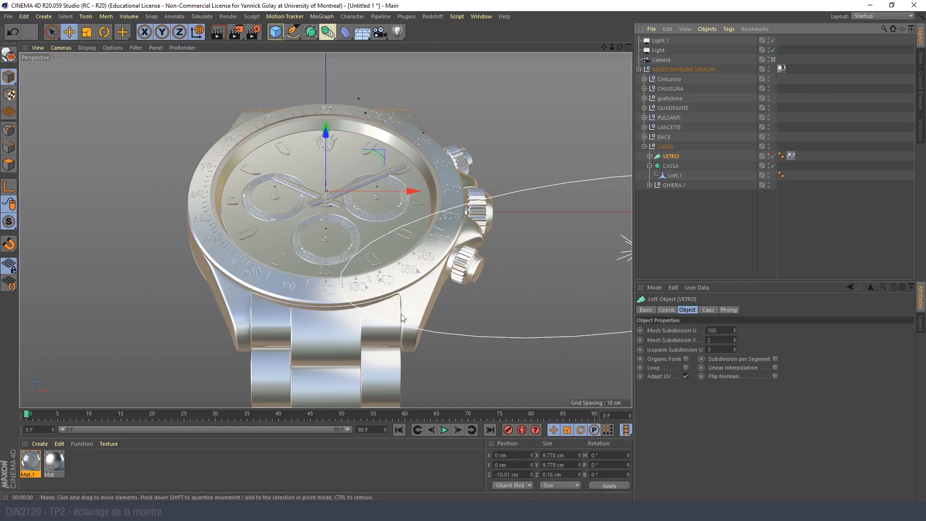
- Create a new material and apply it to the QUADRANTE dial group
{"action": "left_click", "coordinate": [306, 175]}
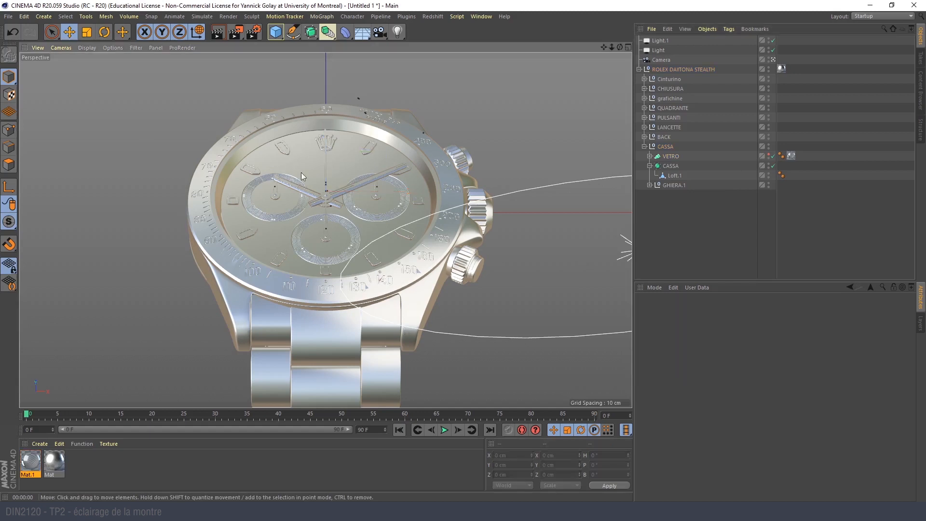
{"action": "left_click", "coordinate": [669, 108]}
{"action": "left_click", "coordinate": [644, 107]}
{"action": "left_click", "coordinate": [644, 107]}
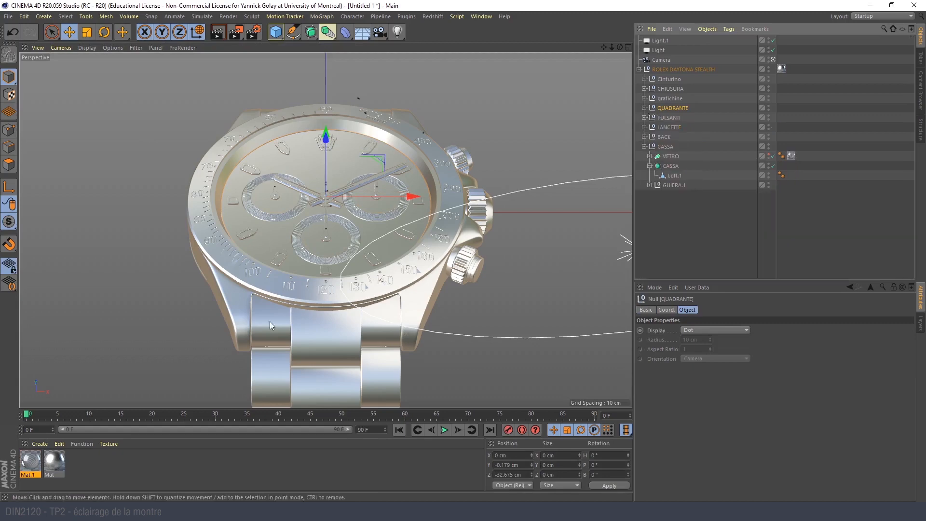
{"action": "double_click", "coordinate": [88, 462]}
{"action": "left_click_drag", "start_coordinate": [29, 461], "coordinate": [671, 111]}
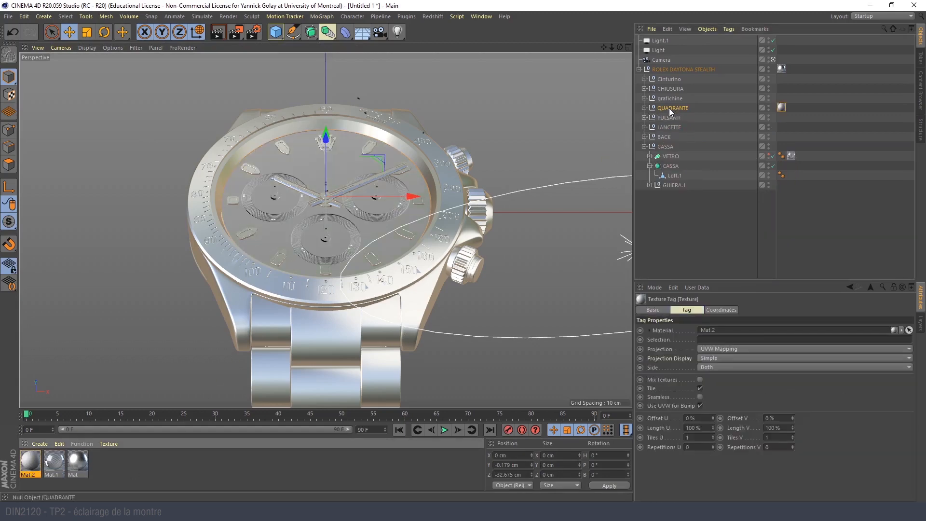
- Set the dial material's color to blue with H 232°, S 73% and V 80%
{"action": "double_click", "coordinate": [31, 460]}
{"action": "left_click", "coordinate": [165, 167]}
{"action": "left_click", "coordinate": [400, 124]}
{"action": "left_click_drag", "start_coordinate": [393, 134], "coordinate": [414, 134]}
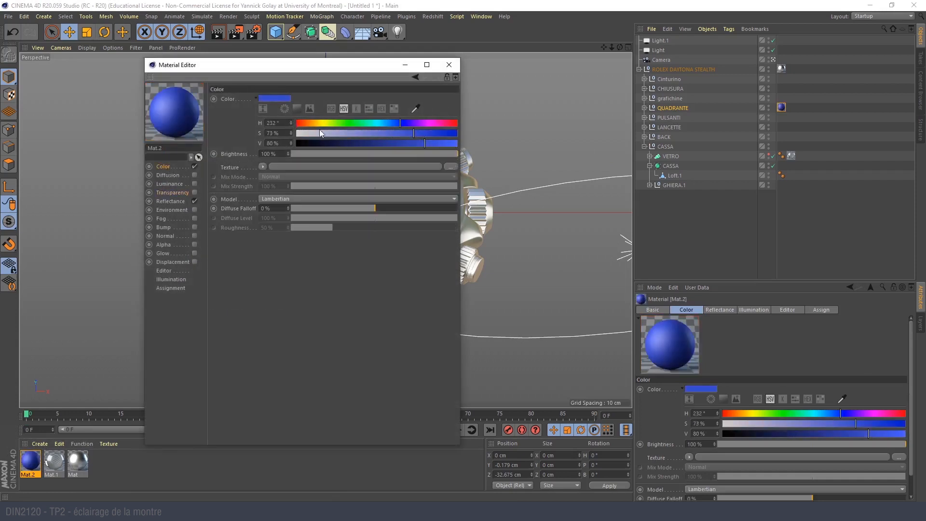
{"action": "left_click_drag", "start_coordinate": [270, 71], "coordinate": [548, 58]}
{"action": "left_click", "coordinate": [727, 55]}
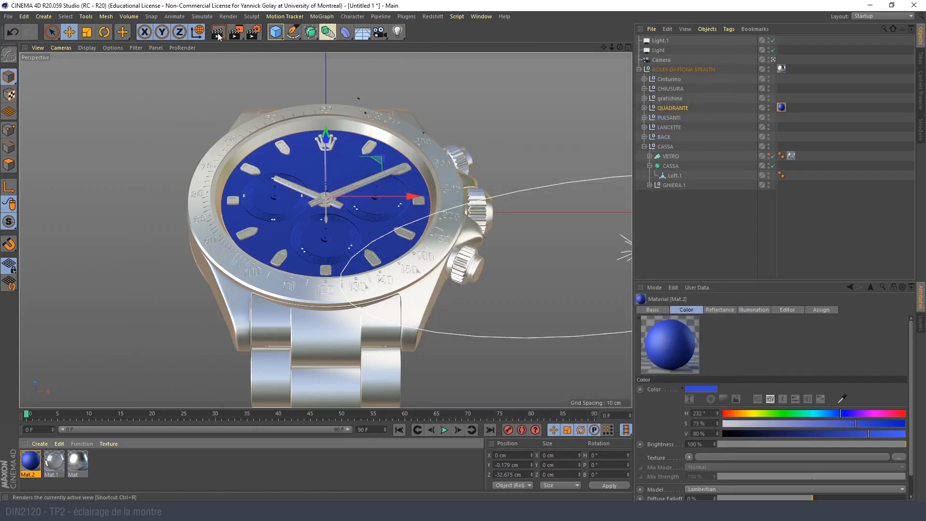
- Make the VETRO glass visible again and compare a test render with the montre-close-up22.jpg reference
{"action": "left_click", "coordinate": [772, 156]}
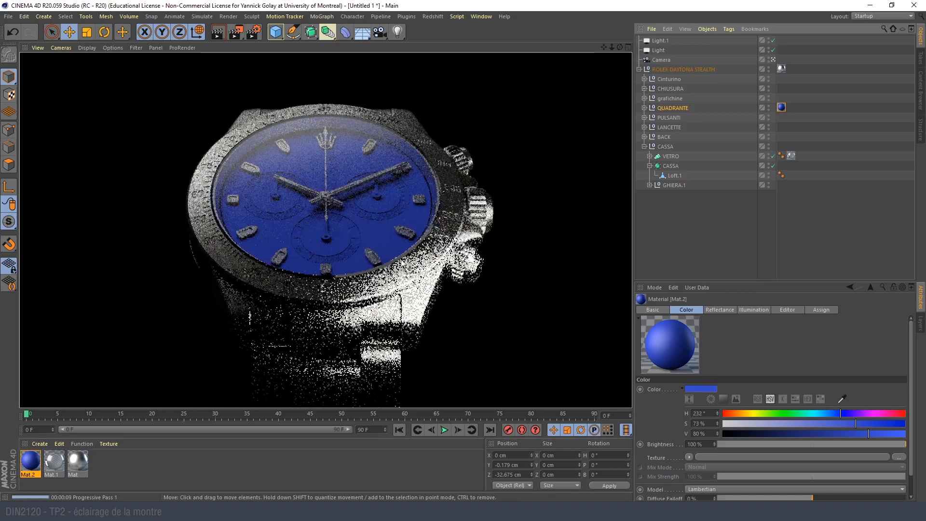
{"action": "left_click", "coordinate": [558, 512]}
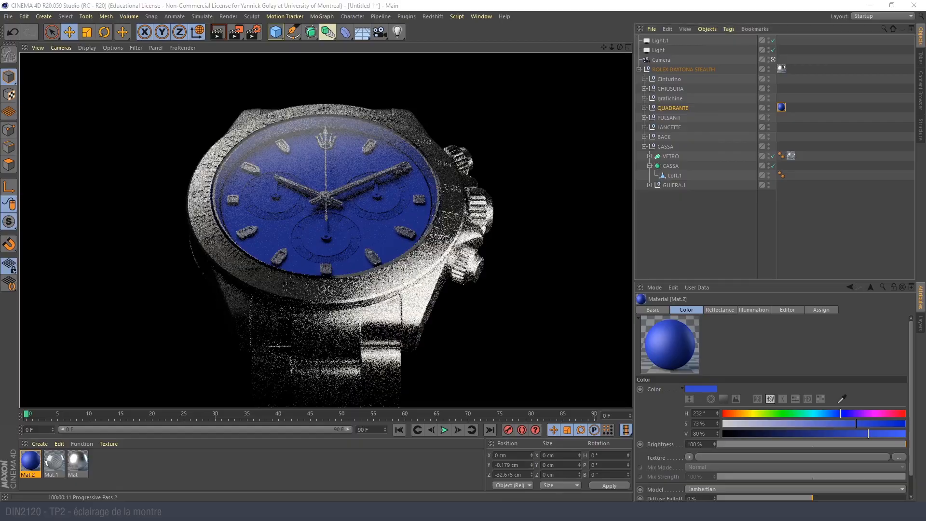
{"action": "left_click", "coordinate": [559, 512]}
{"action": "left_click", "coordinate": [536, 512]}
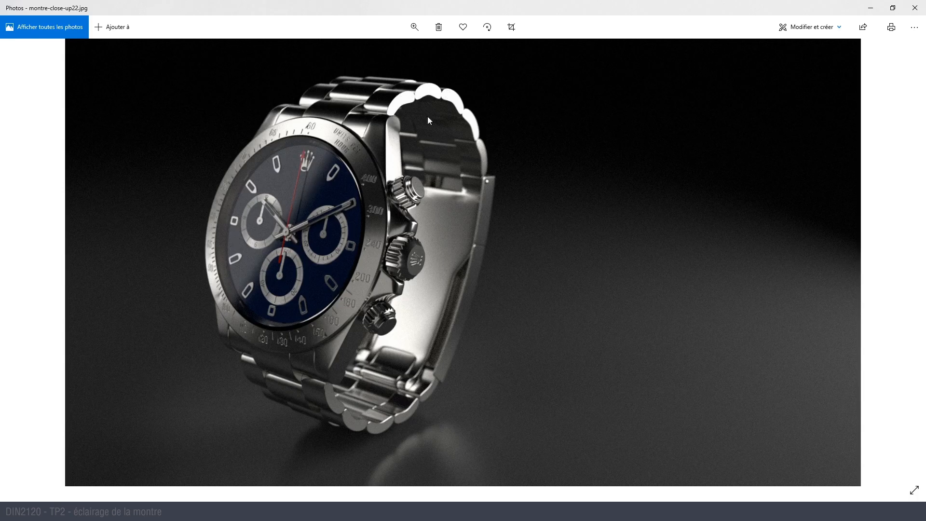
{"action": "left_click", "coordinate": [870, 8]}
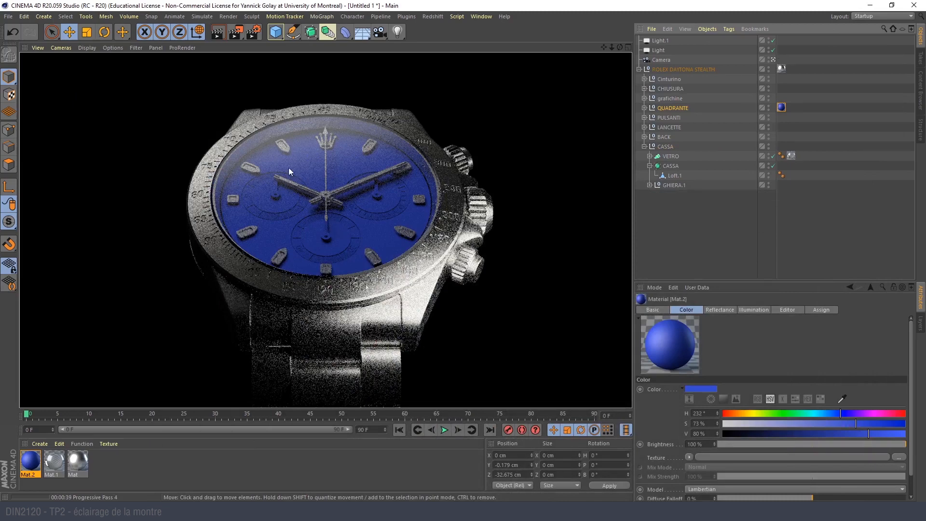
- Disable the Default Specular reflectance layer of the glass material Mat.1
{"action": "left_click", "coordinate": [58, 462]}
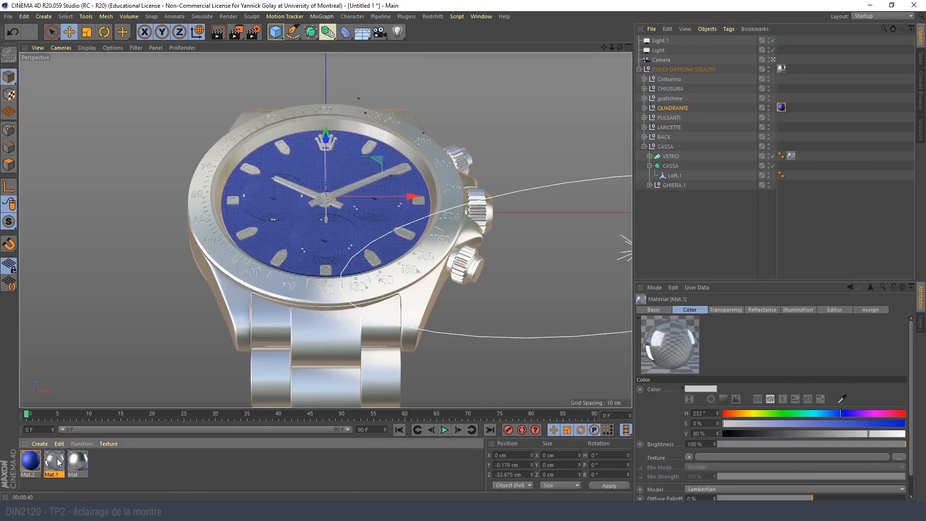
{"action": "double_click", "coordinate": [57, 462]}
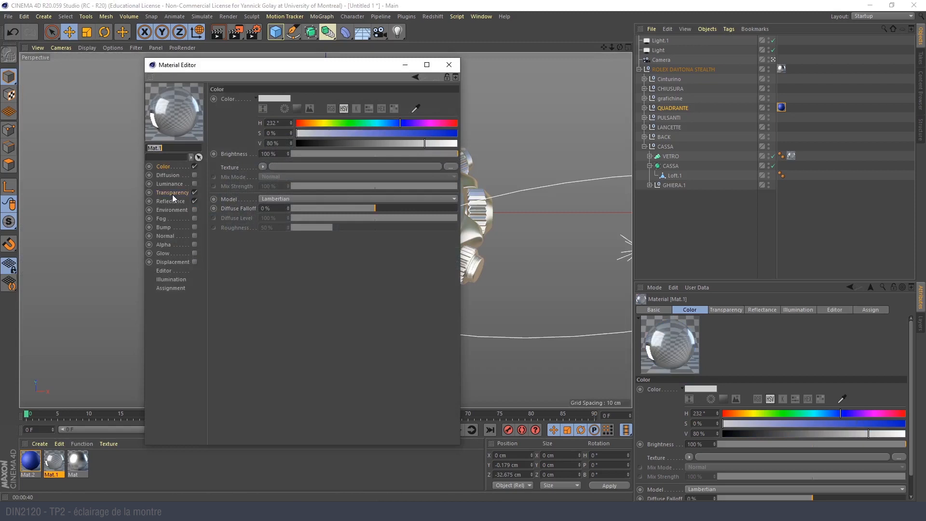
{"action": "left_click", "coordinate": [172, 194]}
{"action": "left_click", "coordinate": [175, 203]}
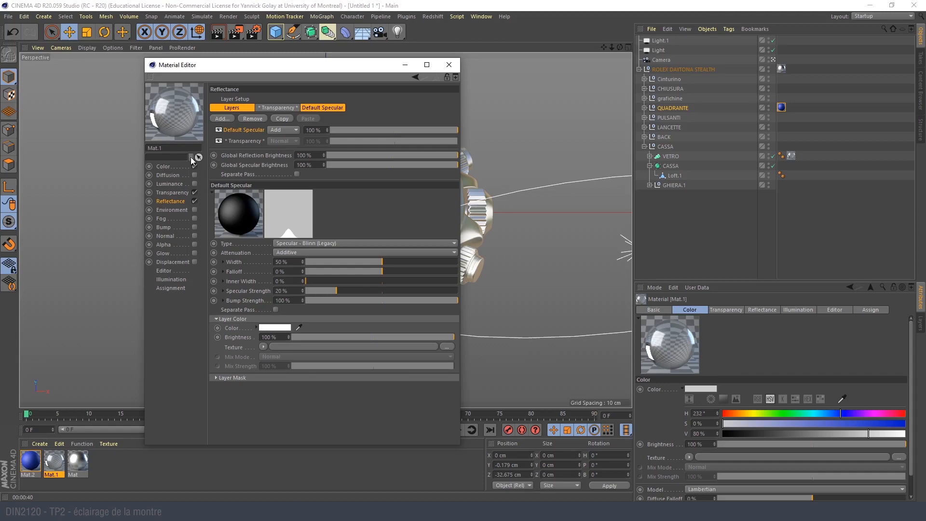
{"action": "left_click", "coordinate": [219, 131]}
{"action": "left_click_drag", "start_coordinate": [232, 65], "coordinate": [550, 60]}
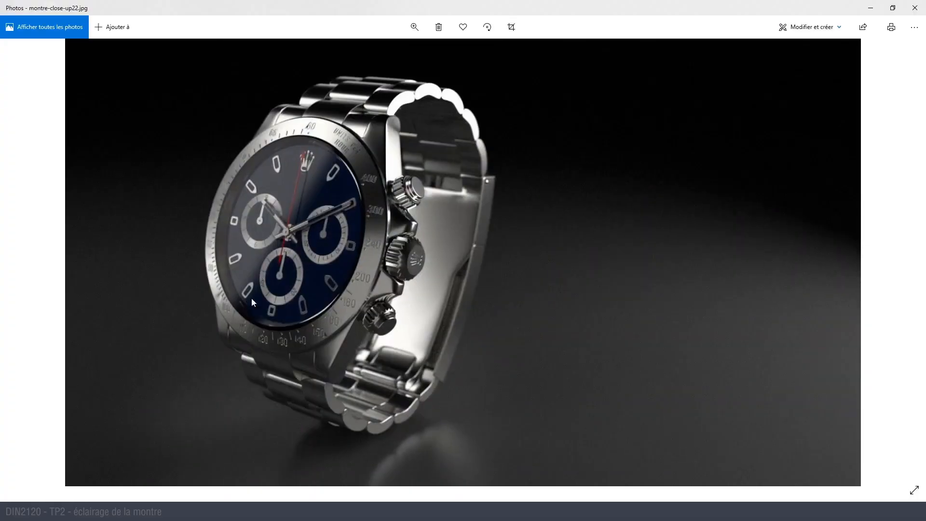
- Check the reference photo, then render a region covering most of the blue dial to inspect the glass reflections
{"action": "left_click", "coordinate": [872, 10]}
{"action": "left_click_drag", "start_coordinate": [238, 35], "coordinate": [270, 46]}
{"action": "left_click_drag", "start_coordinate": [190, 90], "coordinate": [421, 250]}
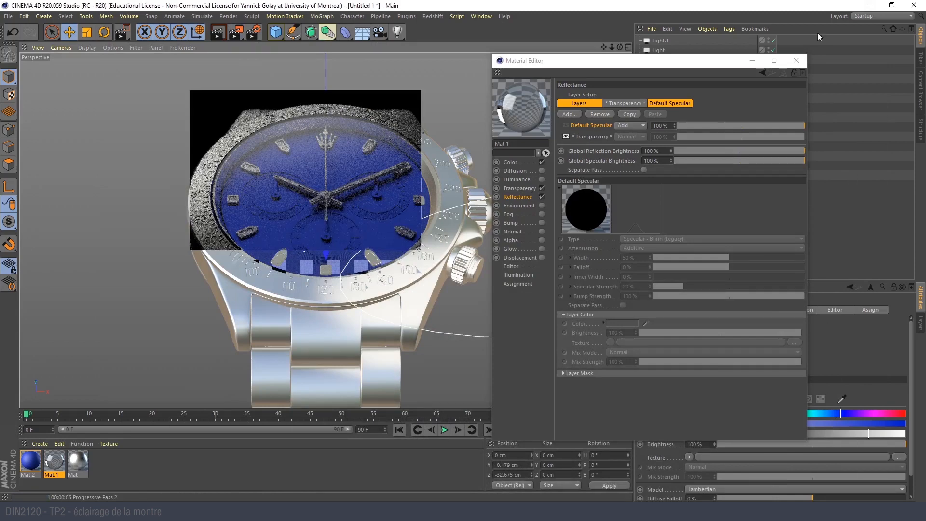
{"action": "left_click", "coordinate": [797, 60]}
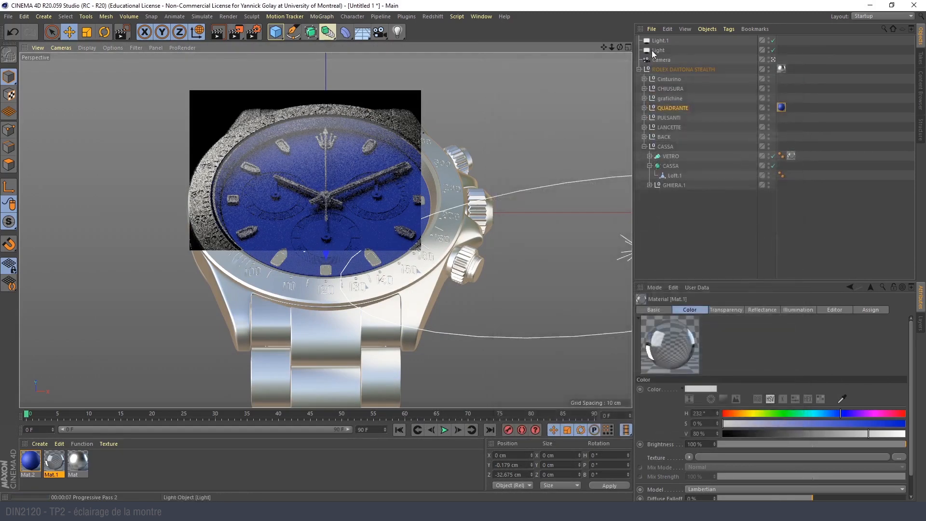
{"action": "left_click", "coordinate": [653, 52]}
{"action": "left_click", "coordinate": [664, 214]}
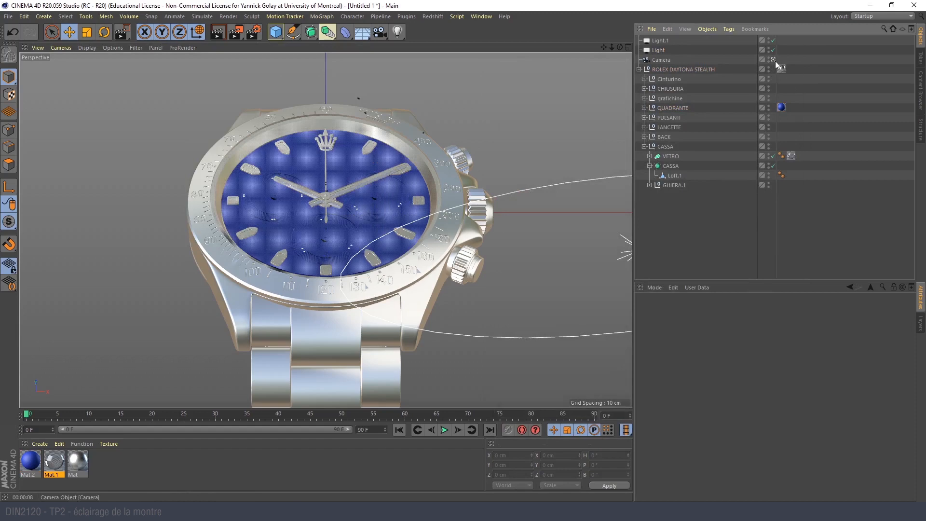
- Turn off the Color channel of the glass material Mat.1
{"action": "double_click", "coordinate": [53, 461]}
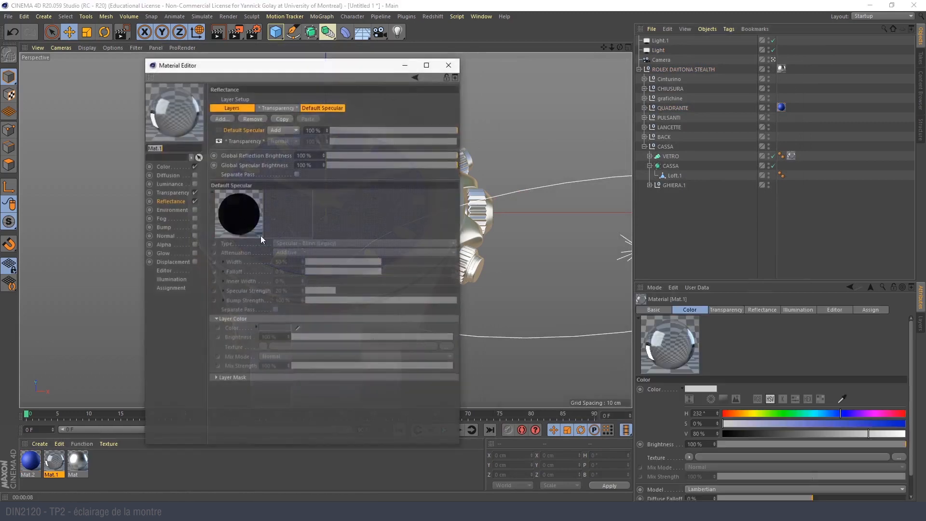
{"action": "left_click", "coordinate": [178, 193]}
{"action": "left_click", "coordinate": [177, 200]}
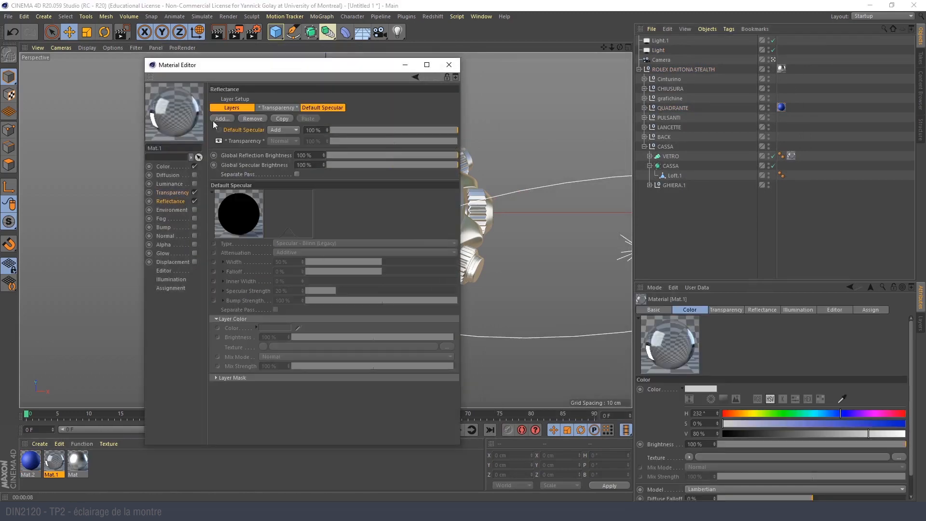
{"action": "left_click", "coordinate": [236, 141]}
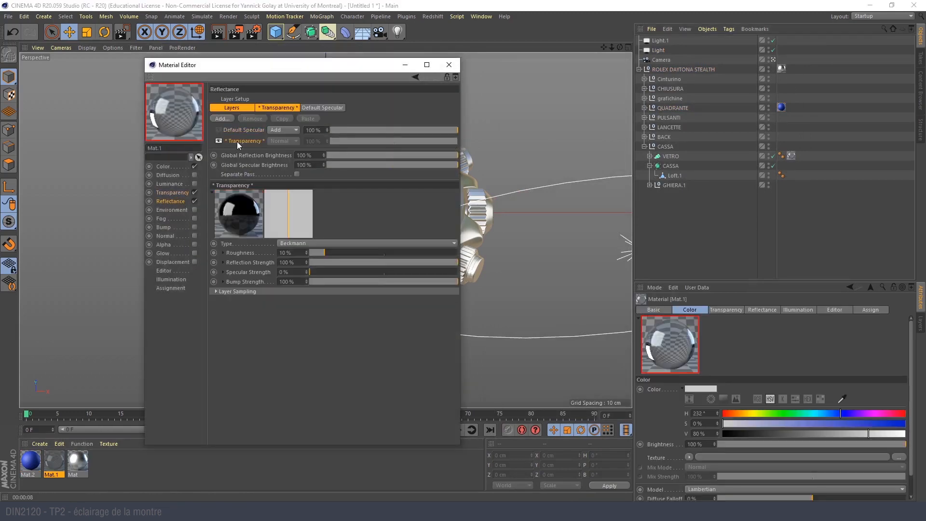
{"action": "left_click", "coordinate": [174, 166]}
{"action": "left_click", "coordinate": [194, 167]}
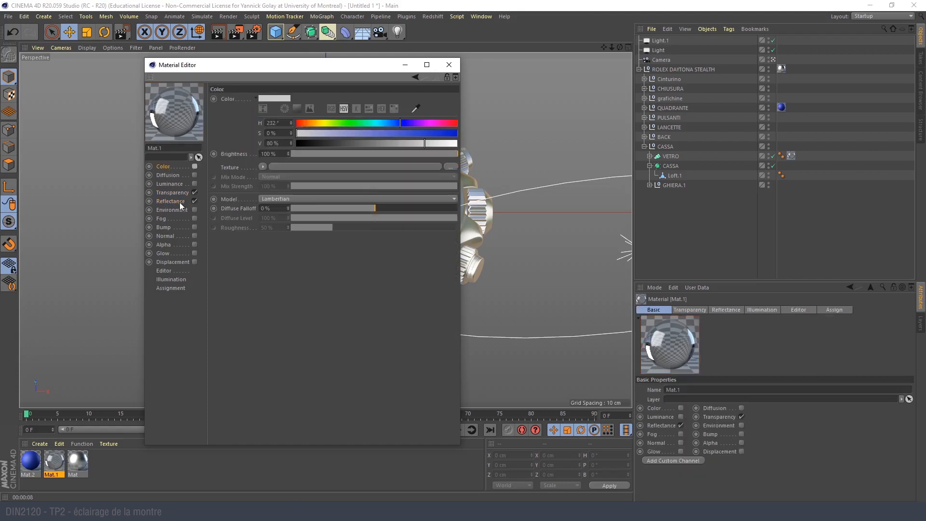
- Try a roughness of 0% on the glass's Transparency reflectance layer and region-render the upper dial
{"action": "left_click", "coordinate": [179, 201]}
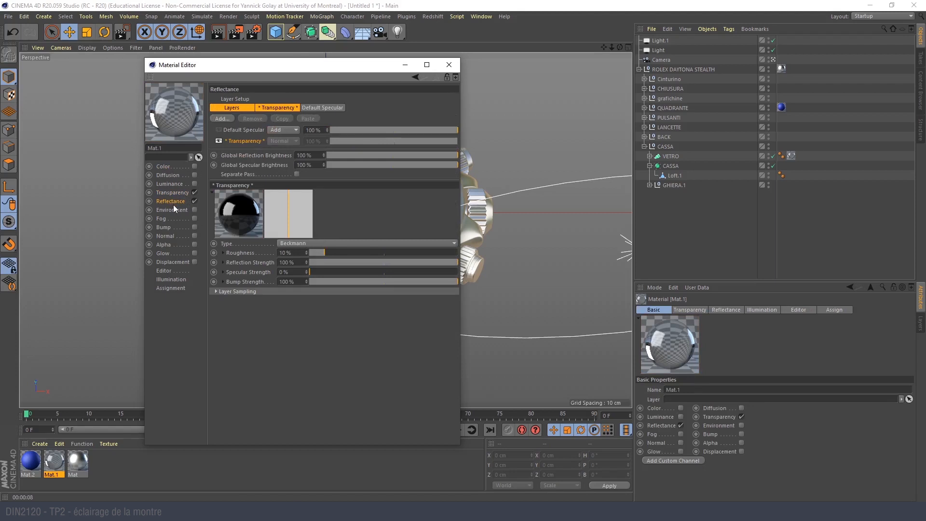
{"action": "left_click", "coordinate": [195, 201]}
{"action": "left_click", "coordinate": [195, 202]}
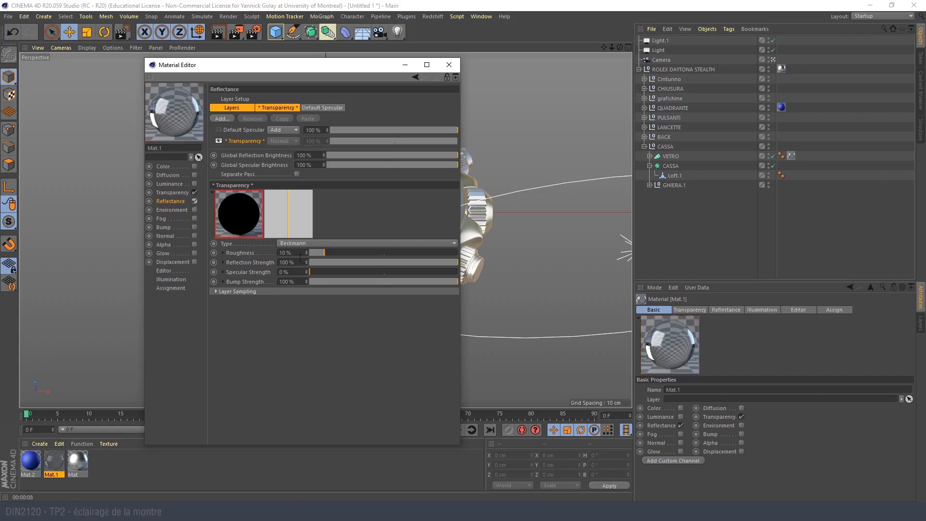
{"action": "left_click_drag", "start_coordinate": [320, 253], "coordinate": [312, 254]}
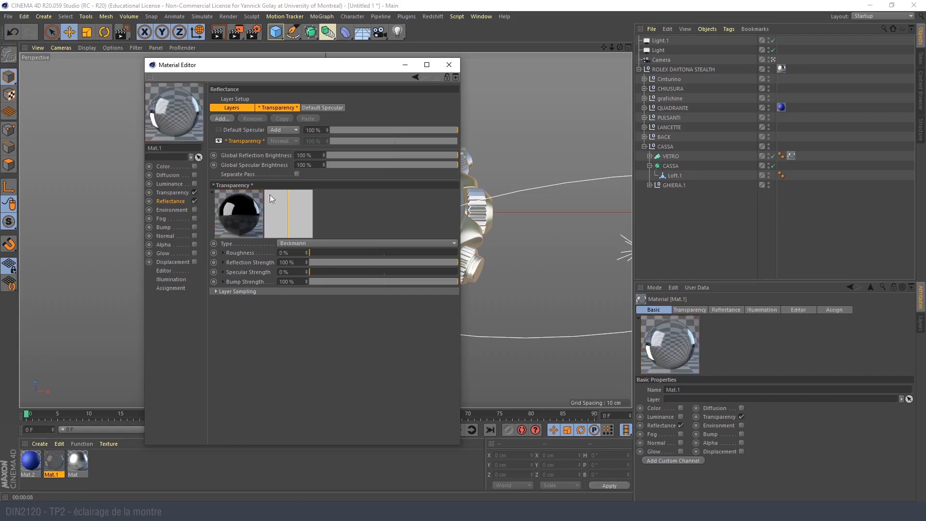
{"action": "left_click_drag", "start_coordinate": [249, 72], "coordinate": [599, 77]}
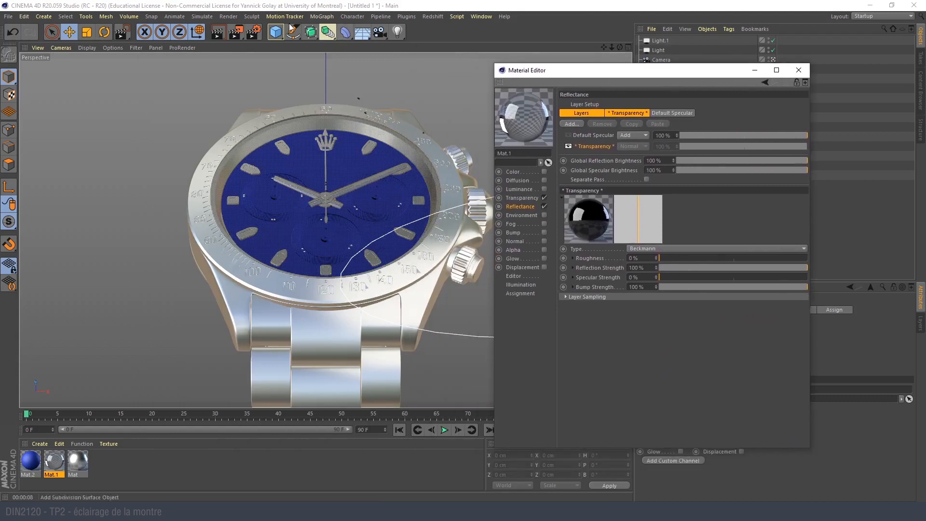
{"action": "left_click_drag", "start_coordinate": [236, 32], "coordinate": [266, 52]}
{"action": "left_click", "coordinate": [268, 53]}
{"action": "left_click_drag", "start_coordinate": [224, 95], "coordinate": [370, 205]}
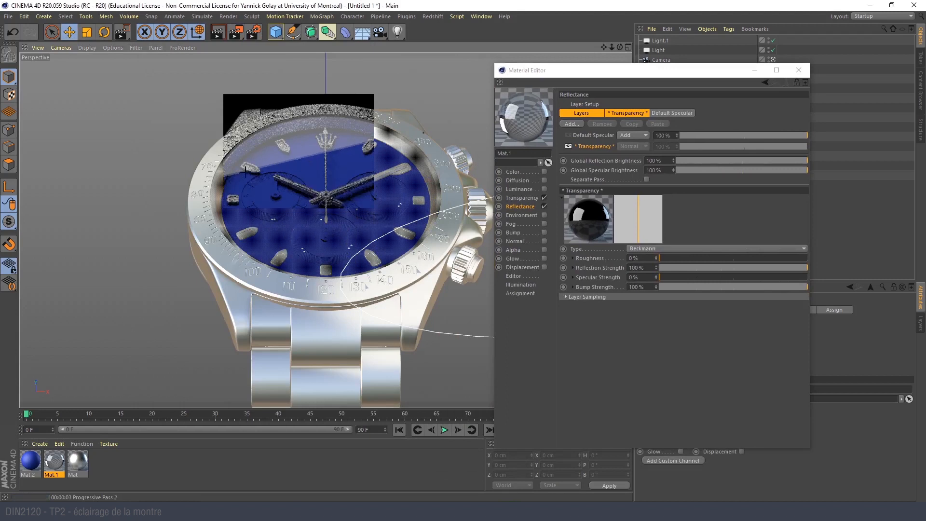
- Try a roughness of 4% on the glass's Transparency reflectance layer and region-render the upper dial
{"action": "left_click", "coordinate": [664, 259]}
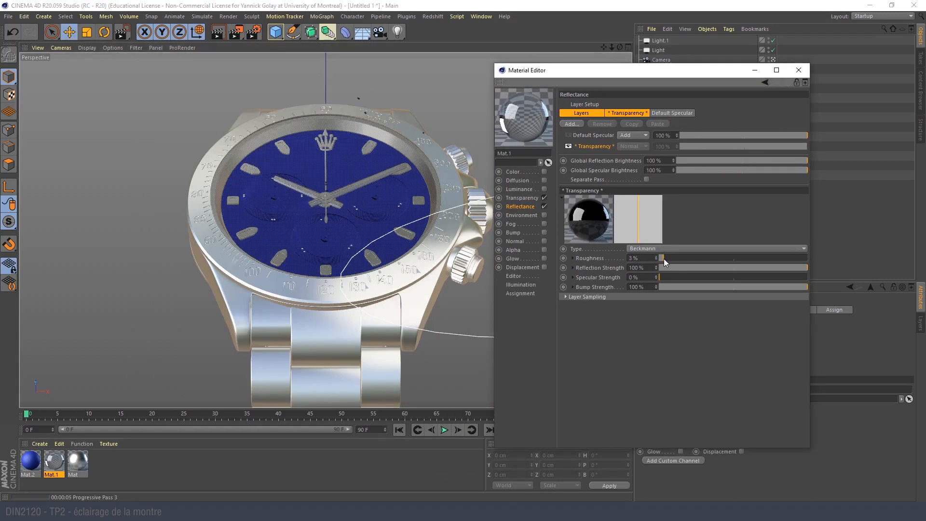
{"action": "left_click", "coordinate": [664, 260]}
{"action": "left_click_drag", "start_coordinate": [236, 103], "coordinate": [352, 200]}
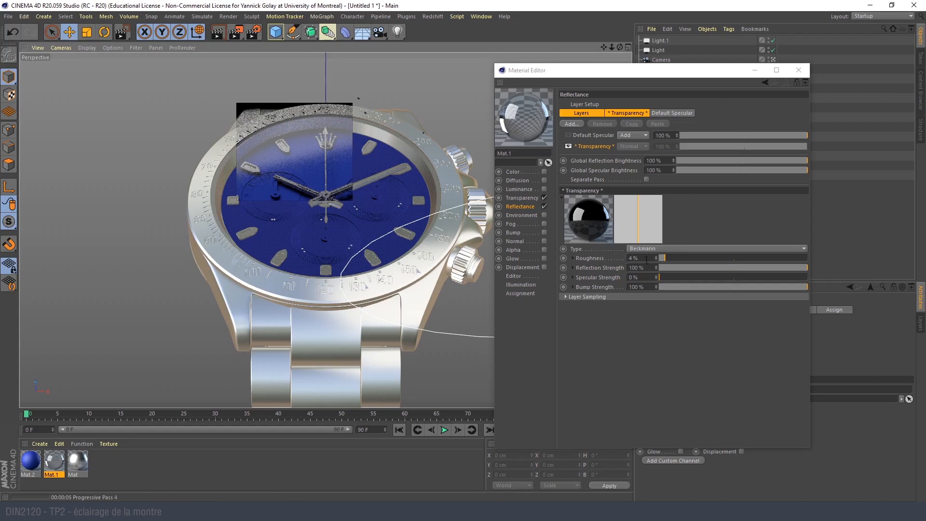
- Set the glass's Transparency reflectance roughness to 1.4% and region-render the upper dial to compare with the reference photo
{"action": "left_click_drag", "start_coordinate": [647, 260], "coordinate": [620, 260]}
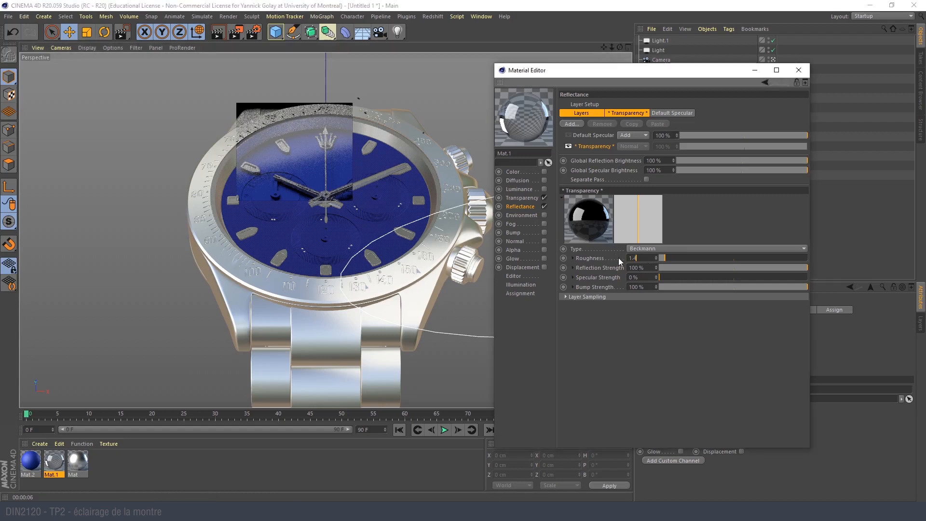
{"action": "key", "text": "Return"}
{"action": "left_click_drag", "start_coordinate": [237, 35], "coordinate": [270, 46]}
{"action": "left_click_drag", "start_coordinate": [246, 101], "coordinate": [382, 206]}
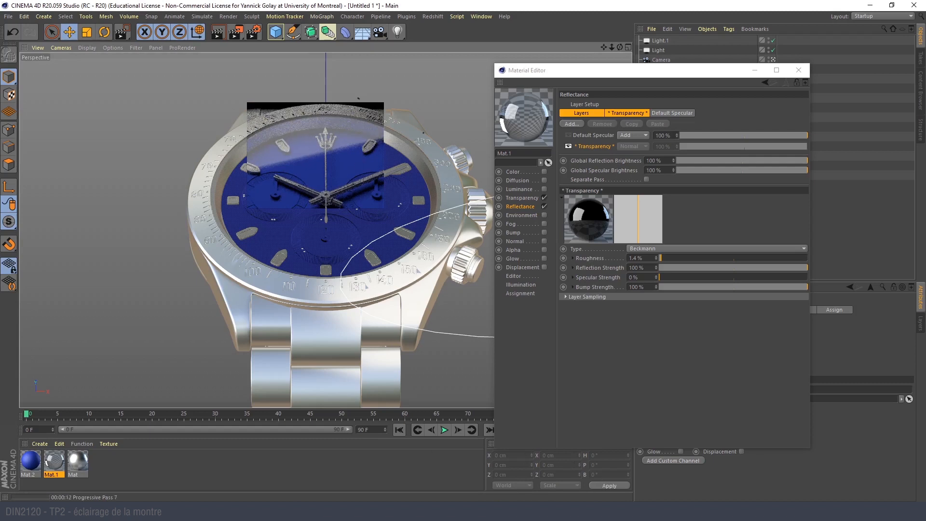
{"action": "left_click", "coordinate": [565, 471]}
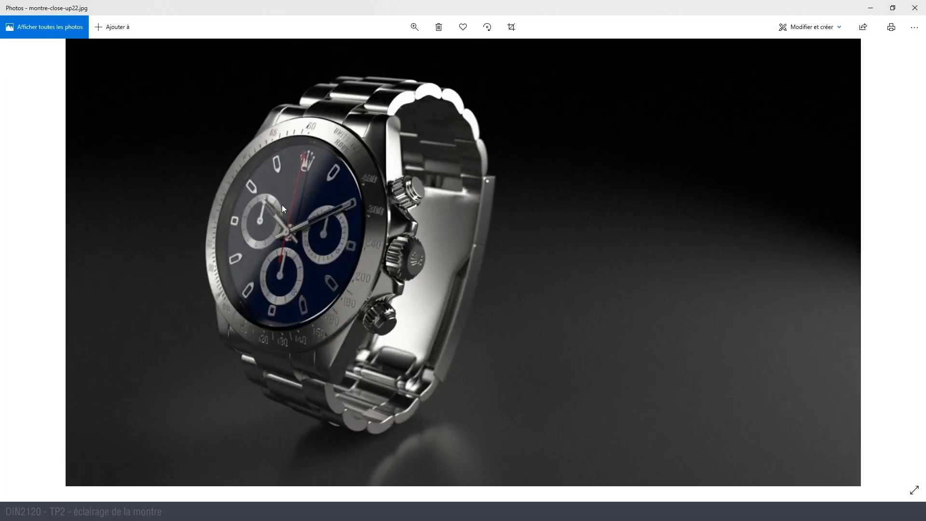
- Switch back to Cinema 4D and try a Reflection Strength of 38% on the glass's Transparency layer, region-rendering the dial's upper-left part
{"action": "left_click", "coordinate": [871, 9]}
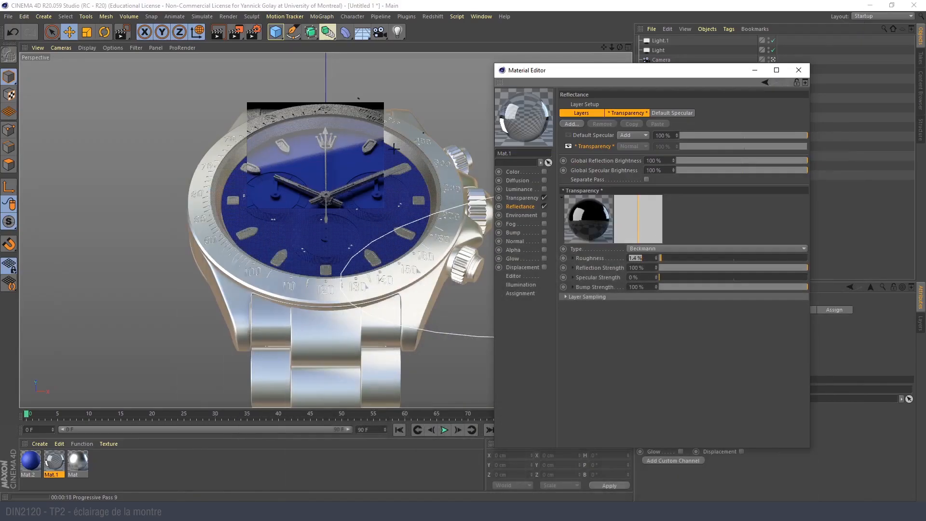
{"action": "left_click_drag", "start_coordinate": [644, 72], "coordinate": [617, 61]}
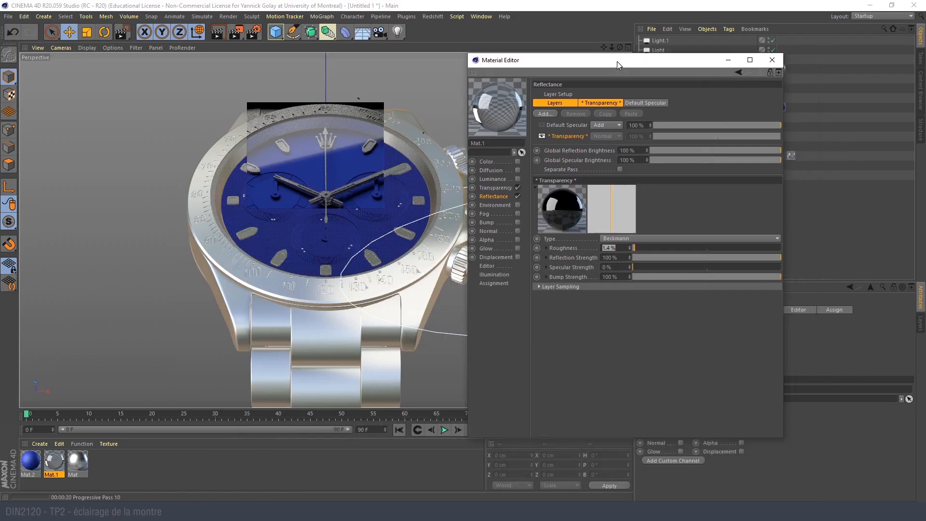
{"action": "left_click", "coordinate": [590, 275]}
{"action": "left_click_drag", "start_coordinate": [780, 256], "coordinate": [721, 258]}
{"action": "left_click", "coordinate": [690, 259]}
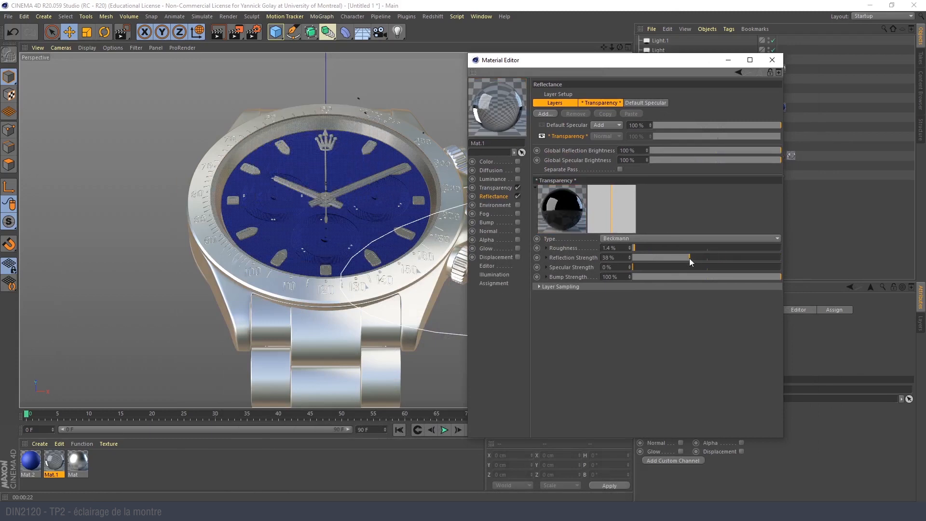
{"action": "left_click_drag", "start_coordinate": [235, 36], "coordinate": [276, 46]}
{"action": "left_click_drag", "start_coordinate": [190, 124], "coordinate": [342, 217]}
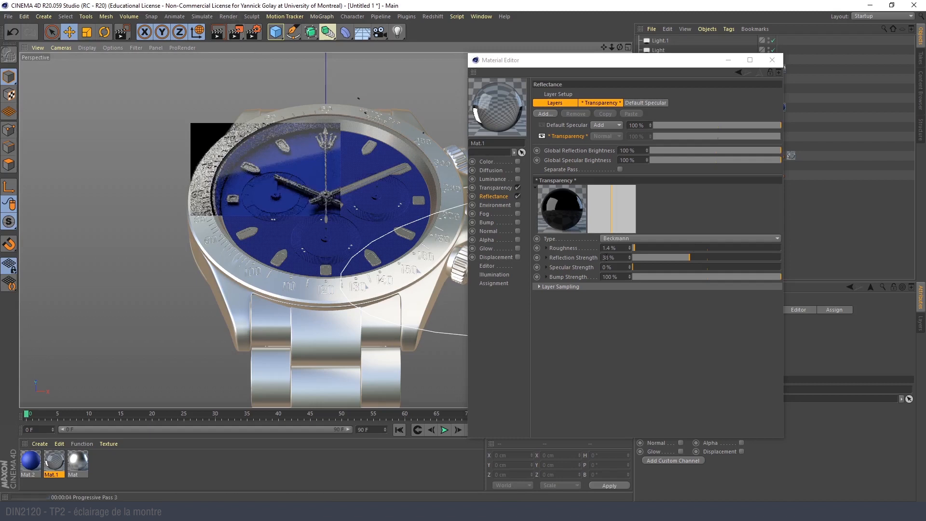
- Start an Interactive Render Region and shrink it to the upper-left part of the dial, keeping the Material Editor clear of it
{"action": "left_click", "coordinate": [240, 37]}
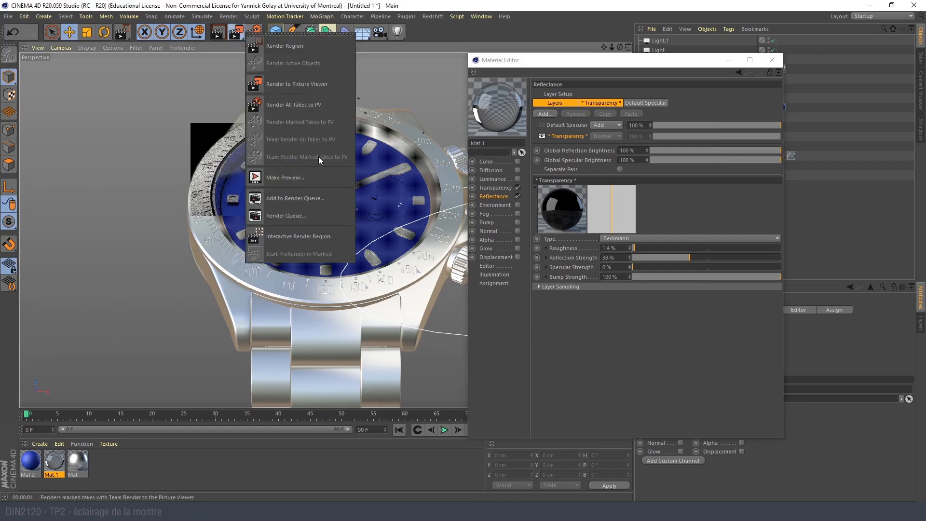
{"action": "left_click", "coordinate": [291, 241]}
{"action": "left_click_drag", "start_coordinate": [175, 147], "coordinate": [214, 118]}
{"action": "left_click", "coordinate": [241, 35]}
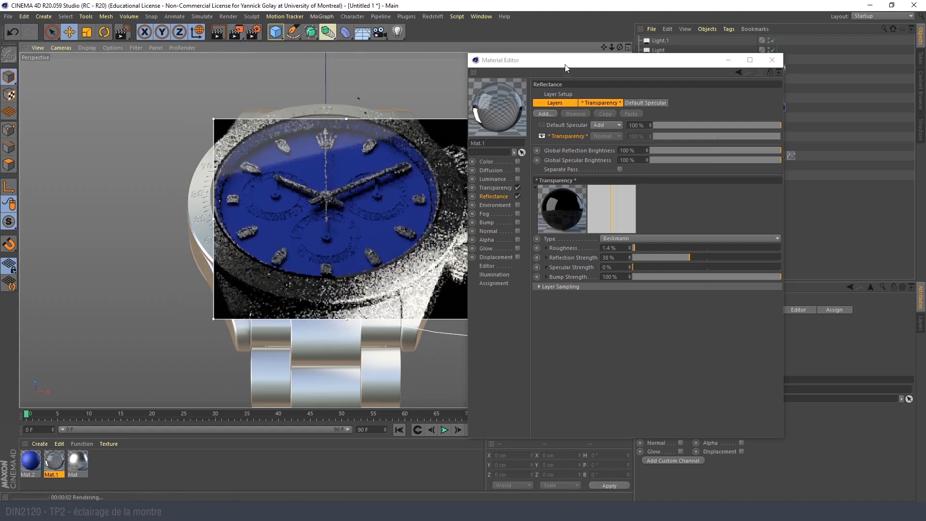
{"action": "left_click_drag", "start_coordinate": [566, 67], "coordinate": [762, 160]}
{"action": "left_click_drag", "start_coordinate": [480, 319], "coordinate": [317, 204]}
{"action": "left_click_drag", "start_coordinate": [698, 150], "coordinate": [399, 36]}
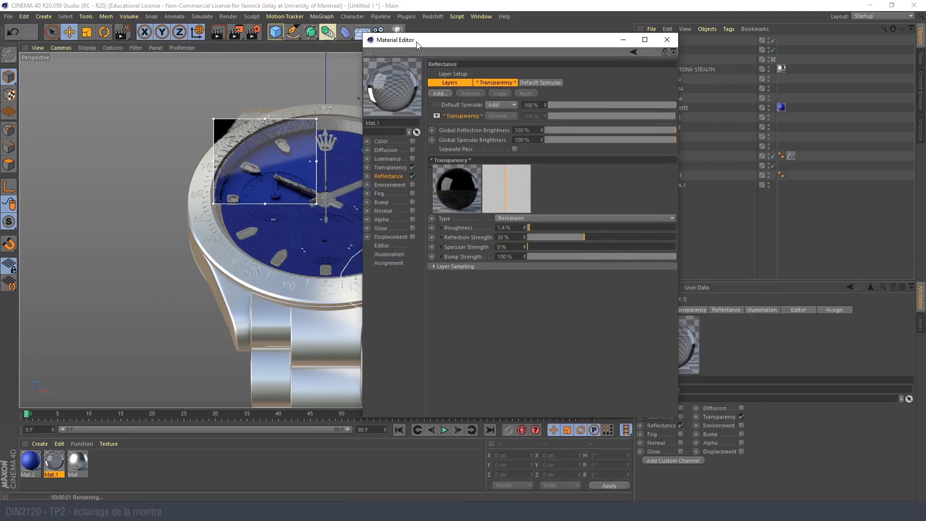
- Set the glass's Transparency Reflection Strength to 25%, close the interactive region and Material Editor, and render the full camera view
{"action": "left_click_drag", "start_coordinate": [609, 240], "coordinate": [657, 235]}
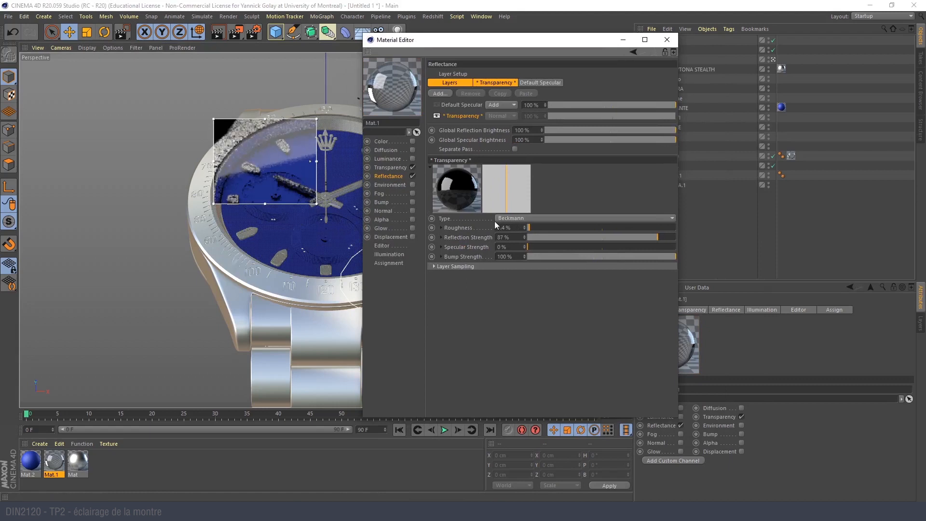
{"action": "left_click", "coordinate": [565, 237]}
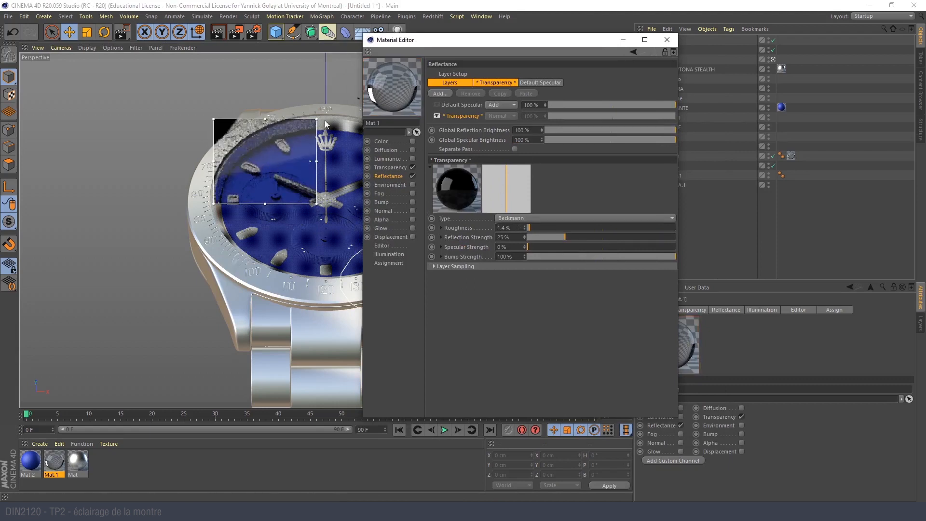
{"action": "left_click", "coordinate": [234, 16]}
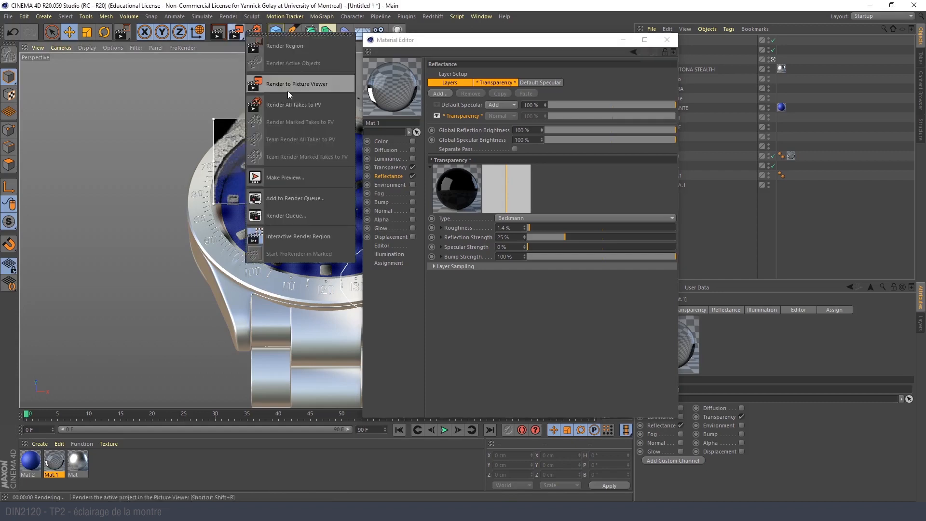
{"action": "left_click", "coordinate": [306, 236]}
{"action": "left_click", "coordinate": [667, 40]}
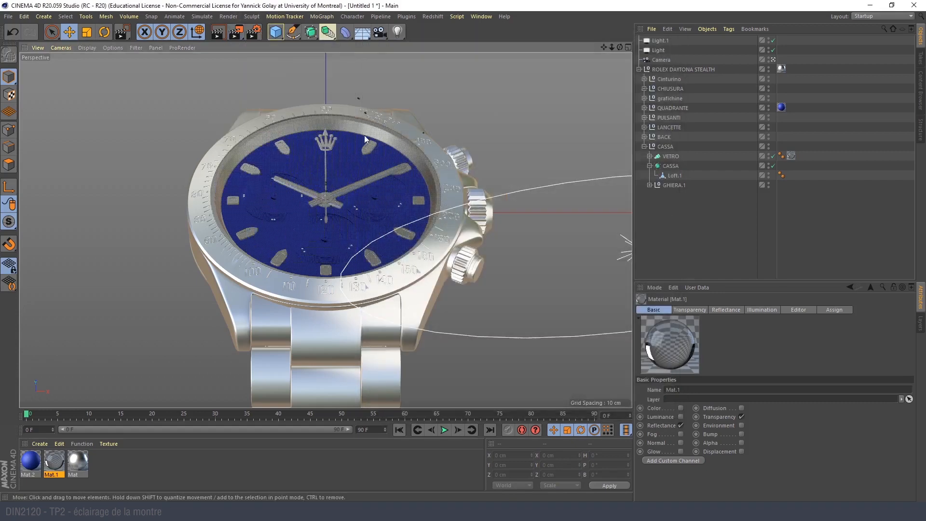
{"action": "left_click", "coordinate": [217, 32]}
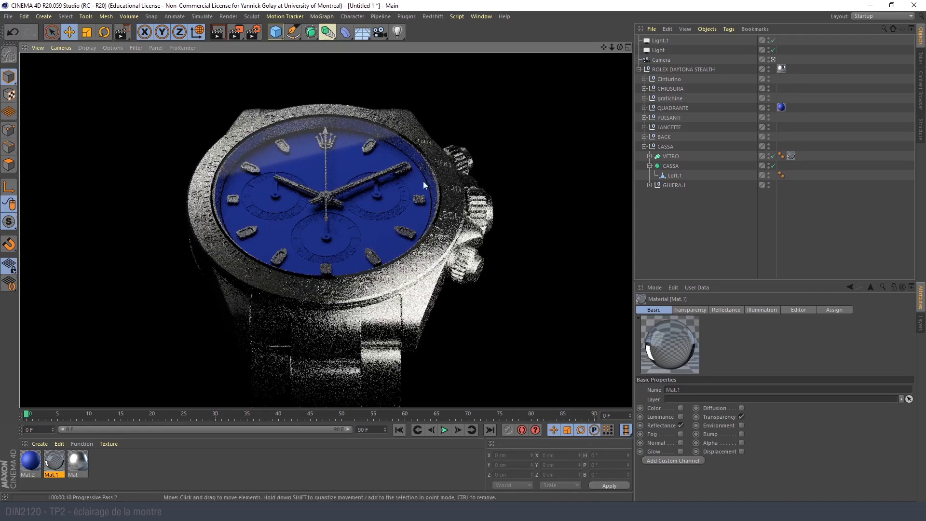
- Examine the general settings of the rectangular area light and its placement around the watch from outside the scene camera
{"action": "left_click", "coordinate": [773, 60]}
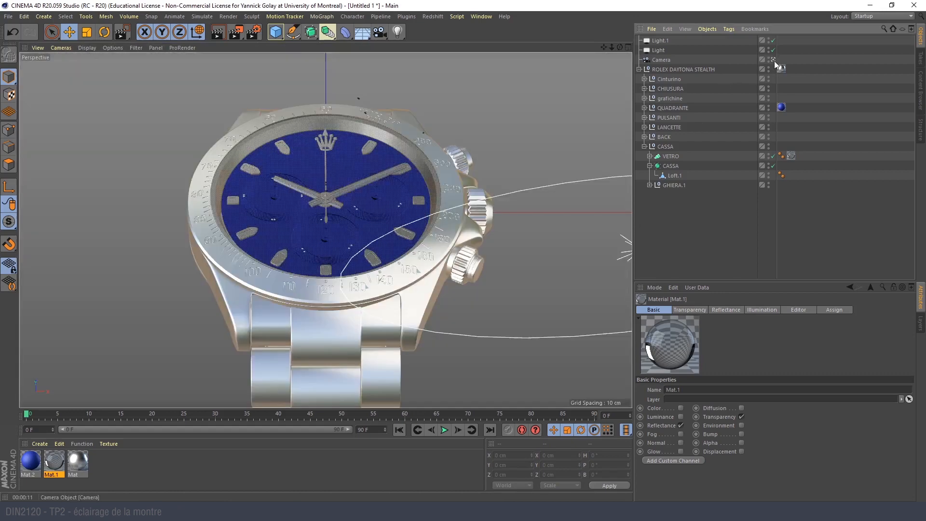
{"action": "left_click", "coordinate": [664, 51]}
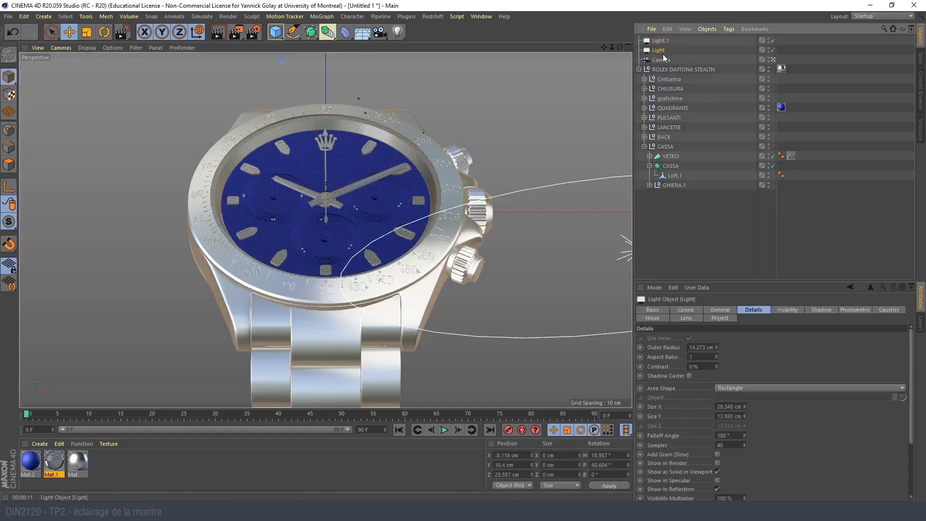
{"action": "left_click", "coordinate": [721, 311]}
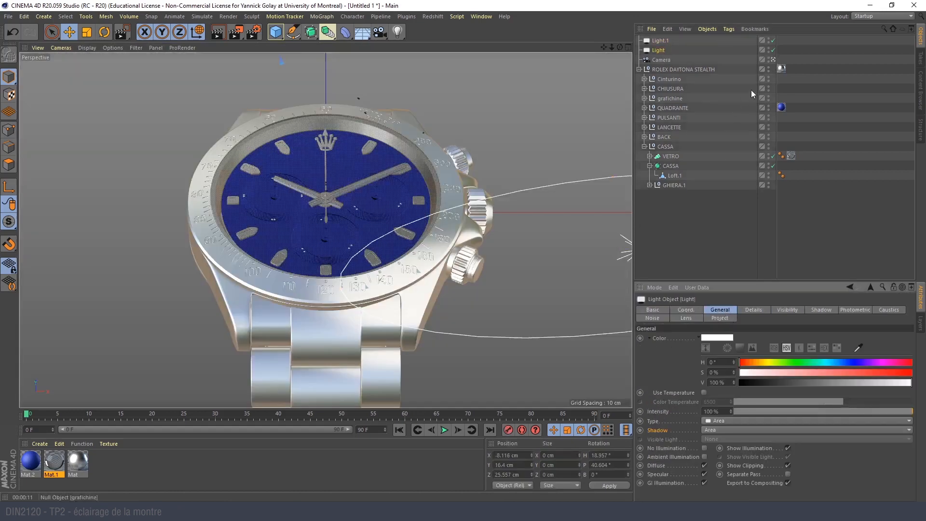
{"action": "left_click", "coordinate": [773, 60]}
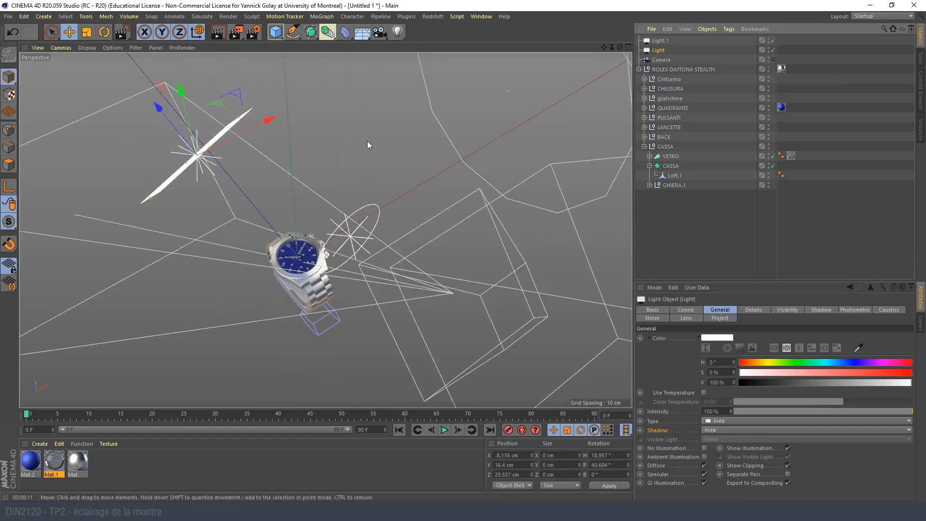
{"action": "left_click_drag", "start_coordinate": [263, 189], "coordinate": [342, 142], "text": "alt"}
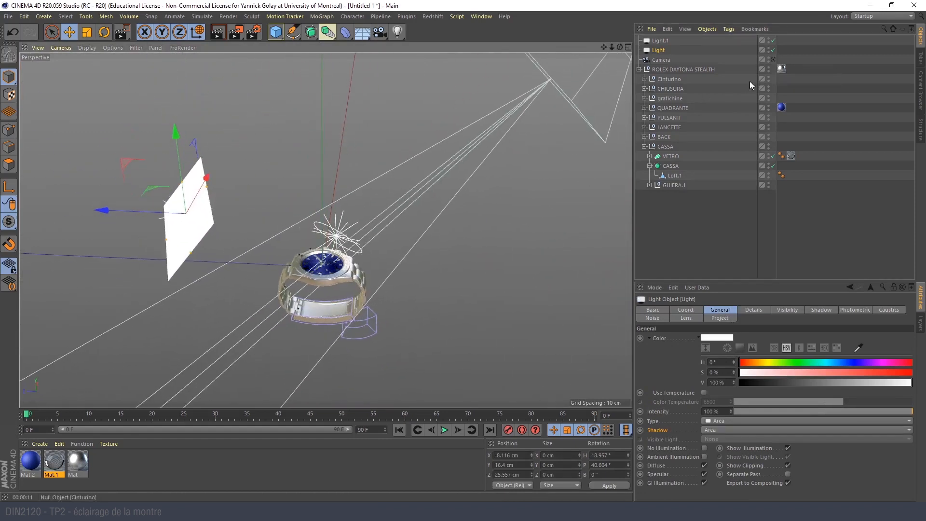
{"action": "left_click", "coordinate": [773, 60]}
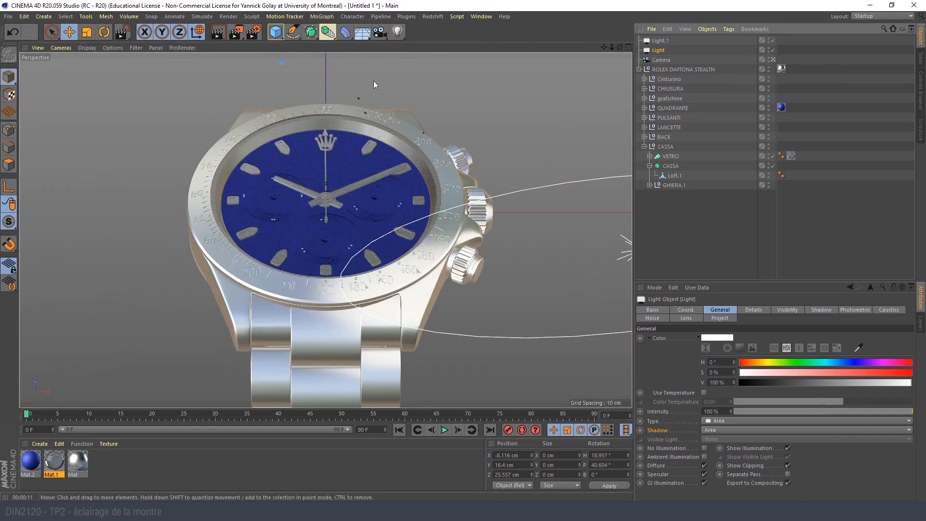
- Lengthen the rectangular area light in the Right view and region-render the watch head to check its reflection on the glass
{"action": "middle_click", "coordinate": [257, 141]}
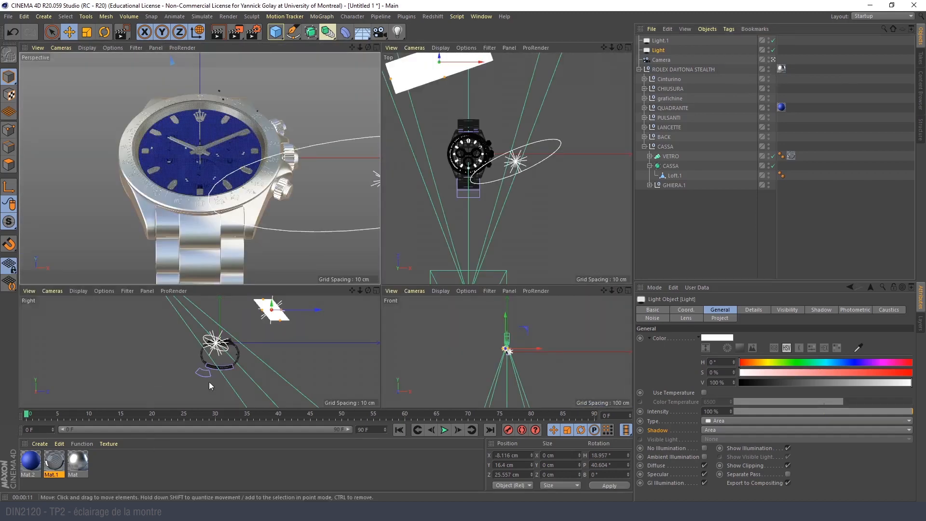
{"action": "scroll", "coordinate": [285, 322], "scroll_direction": "up", "scroll_amount": 5}
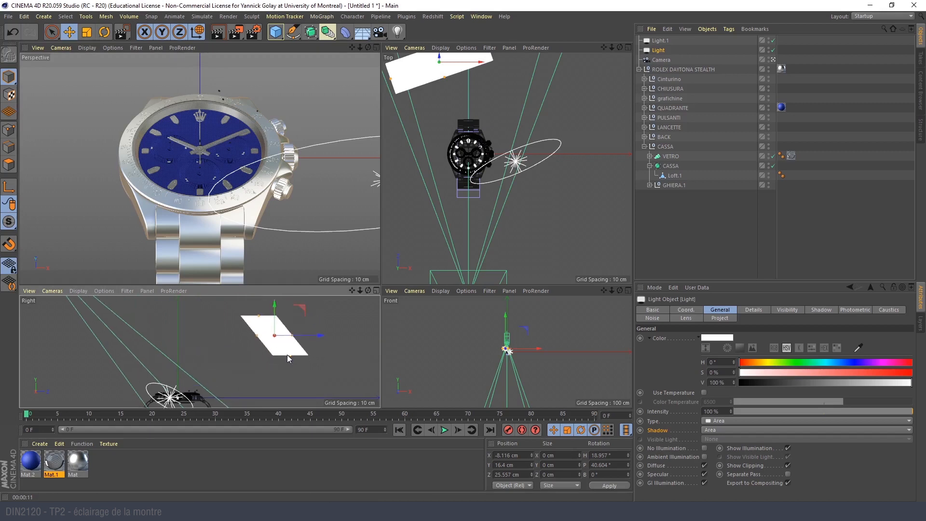
{"action": "left_click_drag", "start_coordinate": [295, 358], "coordinate": [301, 368]}
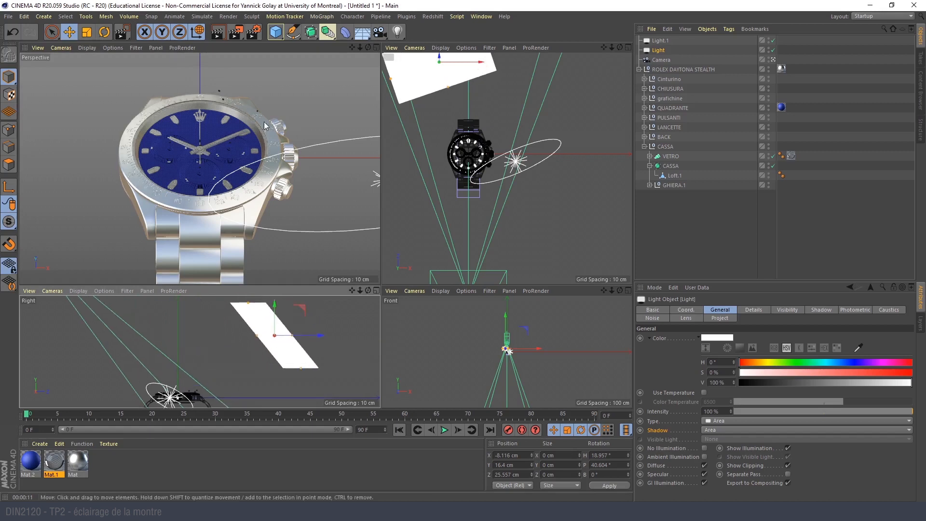
{"action": "left_click", "coordinate": [236, 32]}
{"action": "left_click", "coordinate": [285, 46]}
{"action": "left_click_drag", "start_coordinate": [136, 68], "coordinate": [307, 173]}
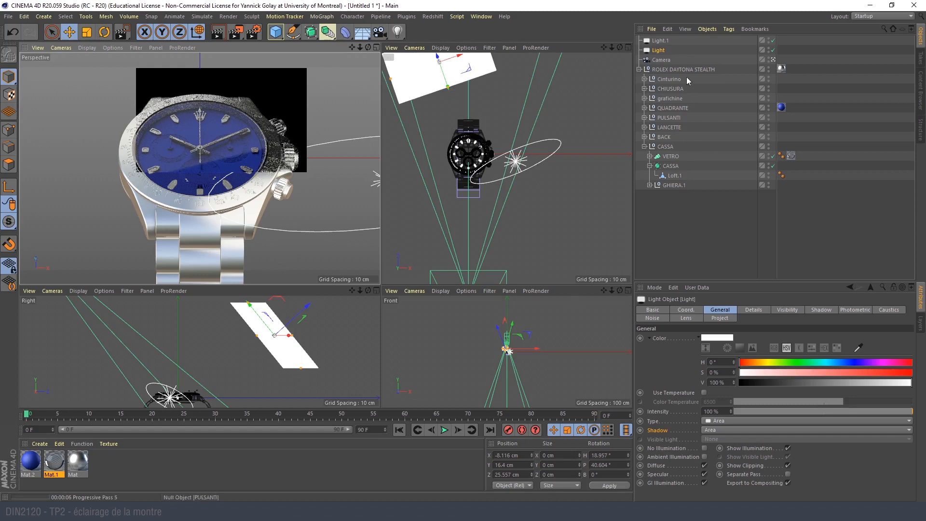
- Shorten the rectangular area light slightly in the Right view and region-render the watch head again
{"action": "left_click", "coordinate": [658, 52]}
{"action": "key", "text": "e"}
{"action": "left_click_drag", "start_coordinate": [302, 368], "coordinate": [296, 364]}
{"action": "left_click_drag", "start_coordinate": [237, 35], "coordinate": [272, 49]}
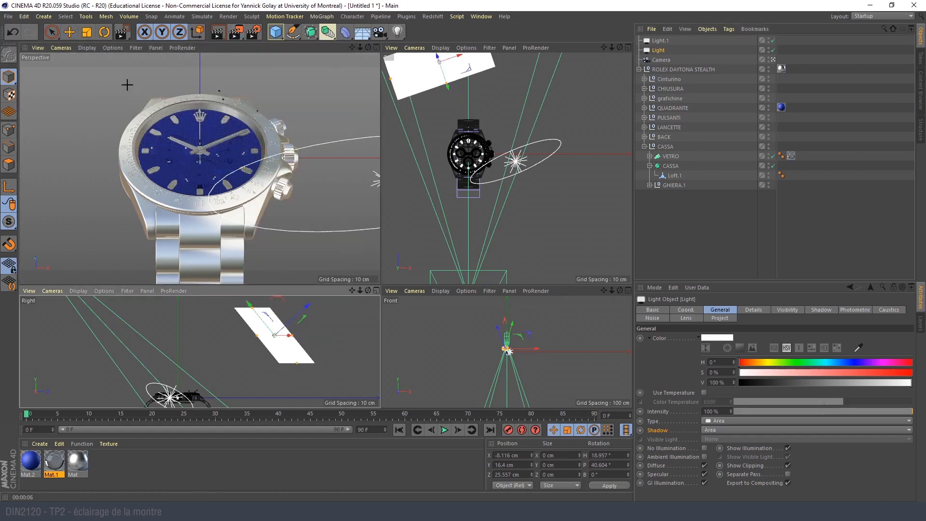
{"action": "left_click_drag", "start_coordinate": [117, 73], "coordinate": [291, 213]}
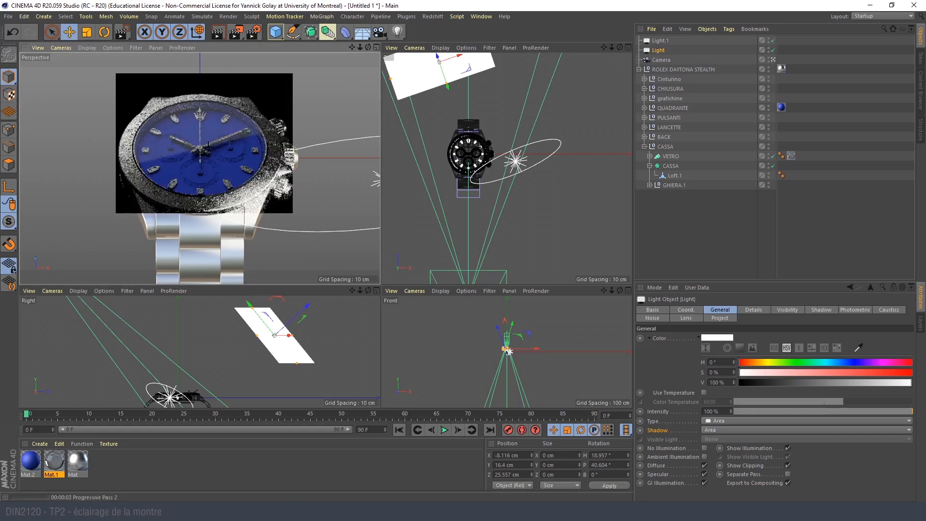
- Render the watch in the enlarged perspective view to check the light's reflection across the glass
{"action": "middle_click", "coordinate": [311, 205]}
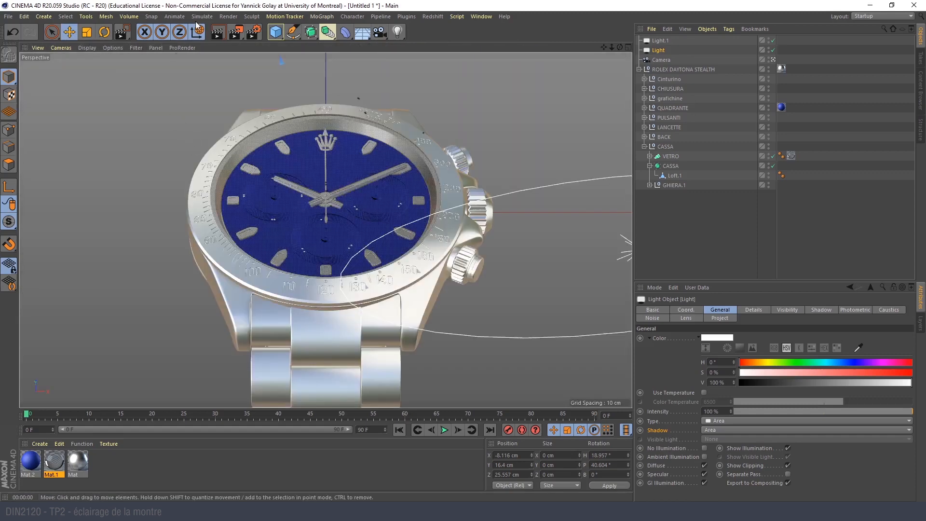
{"action": "left_click_drag", "start_coordinate": [238, 34], "coordinate": [258, 45]}
{"action": "left_click_drag", "start_coordinate": [170, 74], "coordinate": [476, 284]}
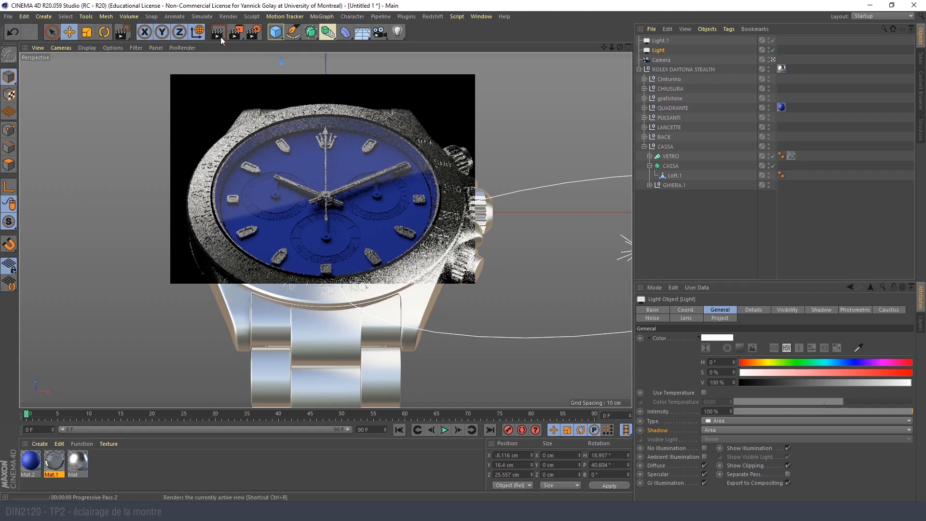
{"action": "key", "text": "F5"}
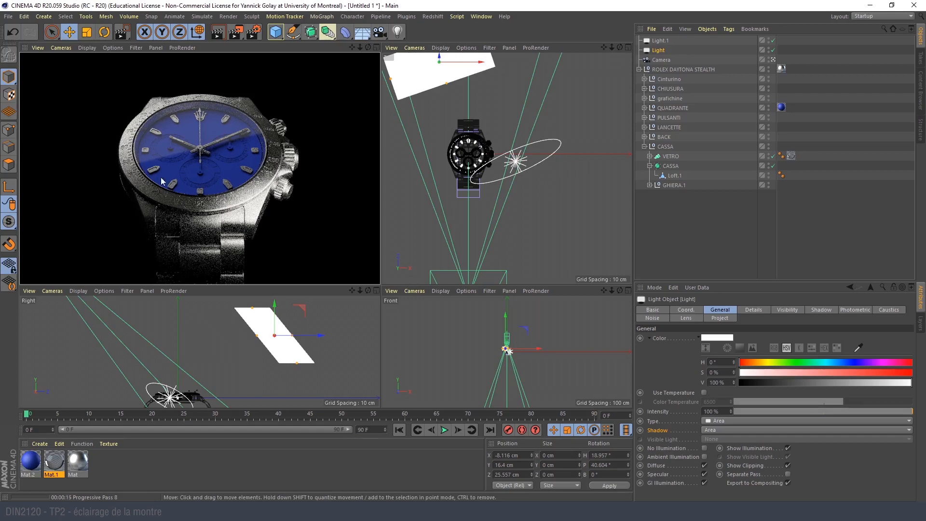
- Move the elliptical area light beside the watch to about X 17, Y 9.5, Z -4.55 cm and return to the camera view
{"action": "middle_click", "coordinate": [199, 120]}
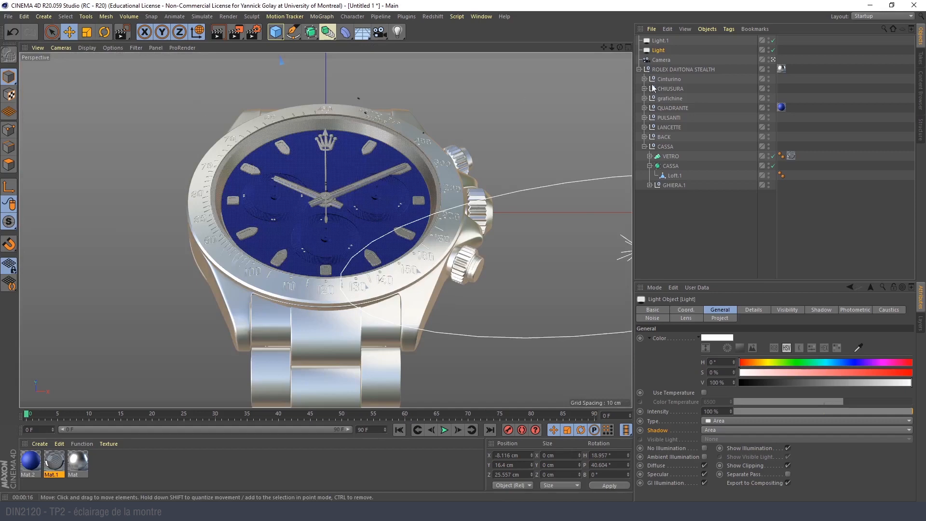
{"action": "left_click", "coordinate": [773, 60]}
{"action": "left_click_drag", "start_coordinate": [506, 204], "coordinate": [377, 263], "text": "alt"}
{"action": "left_click", "coordinate": [376, 260]}
{"action": "left_click_drag", "start_coordinate": [384, 203], "coordinate": [412, 234]}
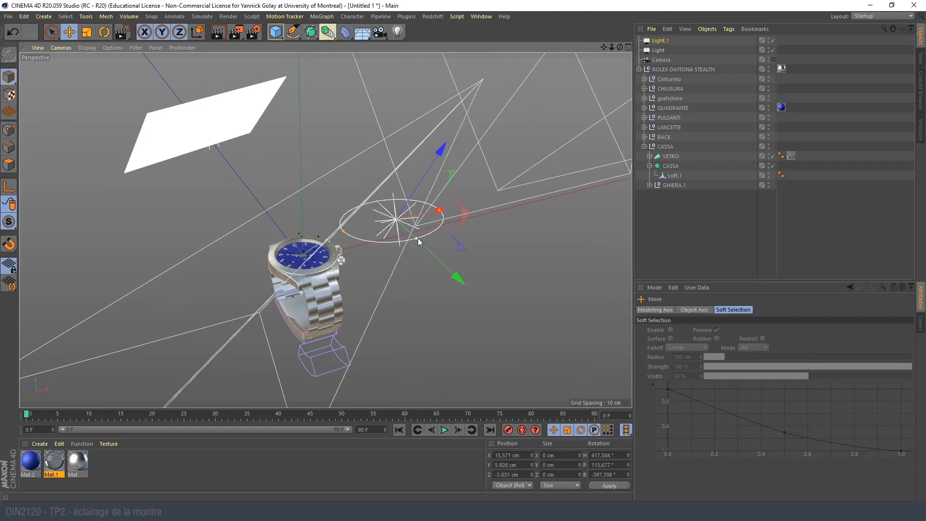
{"action": "left_click_drag", "start_coordinate": [340, 270], "coordinate": [447, 241], "text": "alt"}
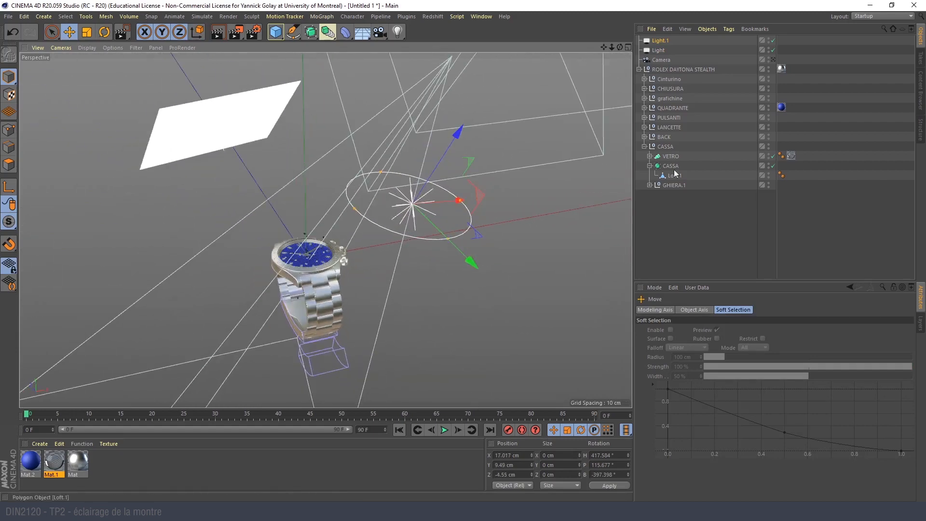
{"action": "left_click", "coordinate": [774, 59]}
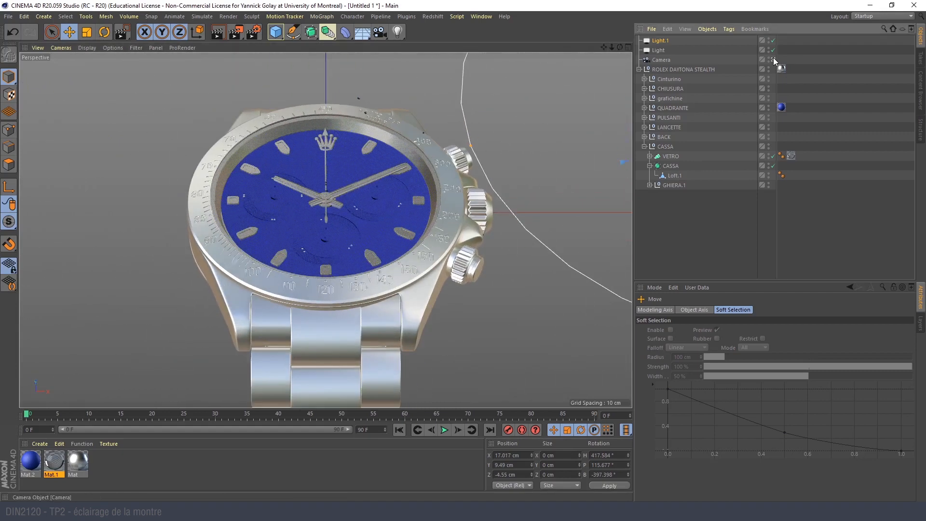
- Leave the camera view and duplicate the rectangular area light
{"action": "left_click", "coordinate": [774, 59]}
{"action": "left_click_drag", "start_coordinate": [386, 225], "coordinate": [215, 168], "text": "alt"}
{"action": "left_click", "coordinate": [210, 167]}
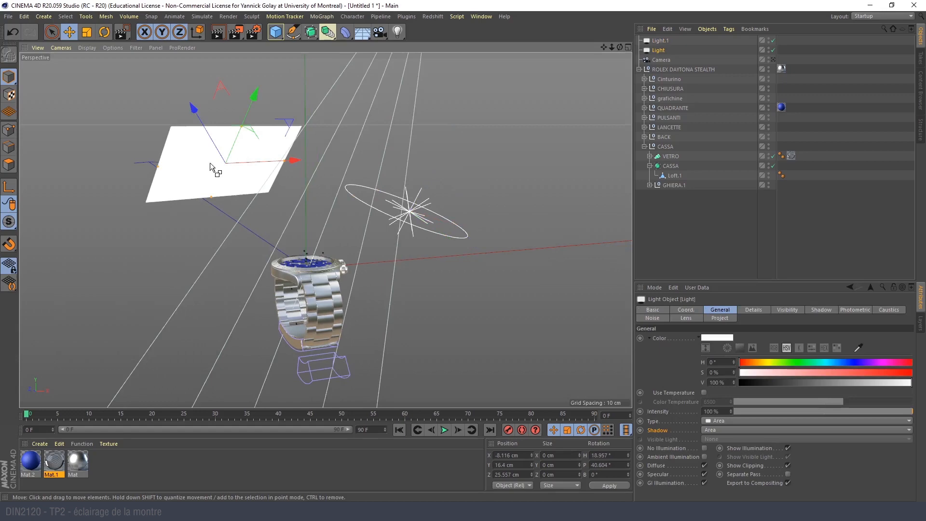
{"action": "key", "text": "ctrl+c"}
{"action": "key", "text": "ctrl+v"}
- Place the duplicated light at about X -22.4, Y -7.4, Z -4.5 cm with the Lighting Tool and return to the camera view
{"action": "left_click_drag", "start_coordinate": [265, 277], "coordinate": [355, 359], "text": "alt"}
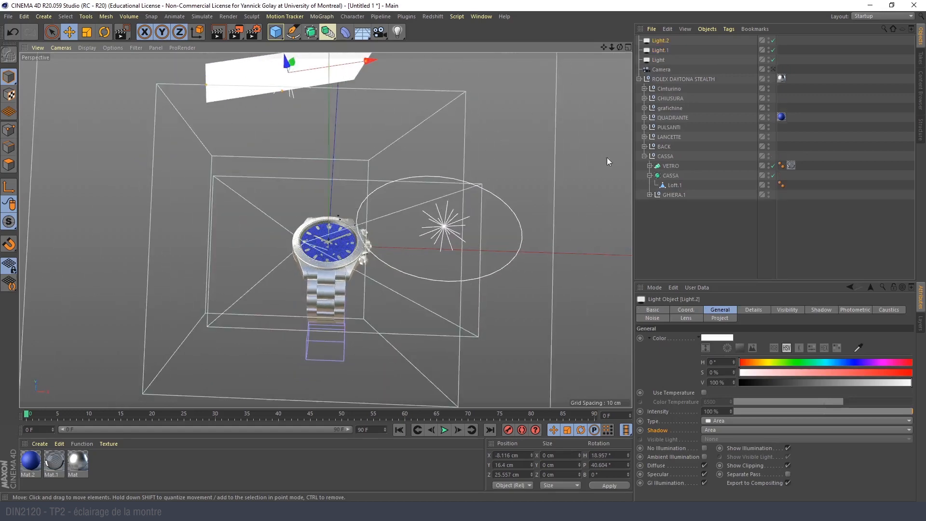
{"action": "scroll", "coordinate": [323, 269], "scroll_direction": "up", "scroll_amount": 5}
{"action": "left_click_drag", "start_coordinate": [329, 265], "coordinate": [153, 142], "text": "alt"}
{"action": "left_click", "coordinate": [91, 18]}
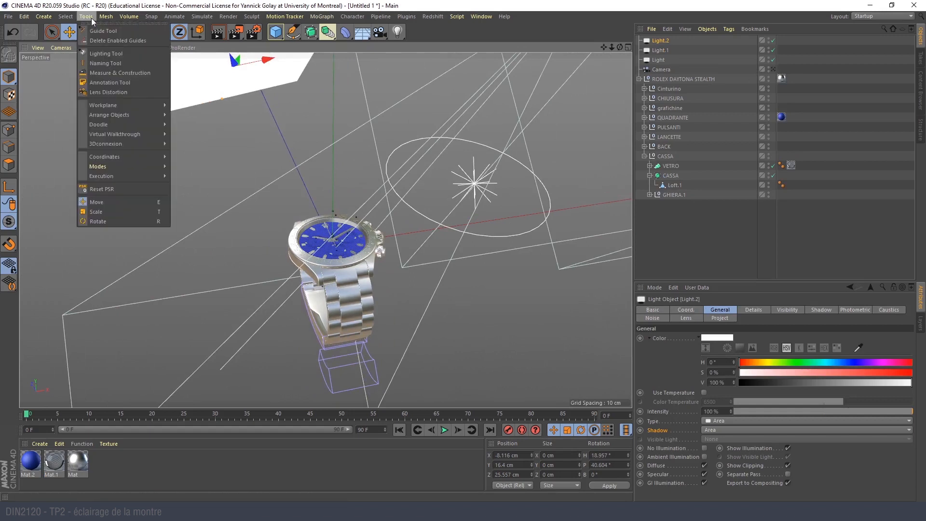
{"action": "left_click", "coordinate": [102, 53]}
{"action": "left_click_drag", "start_coordinate": [296, 256], "coordinate": [394, 181]}
{"action": "left_click", "coordinate": [773, 69]}
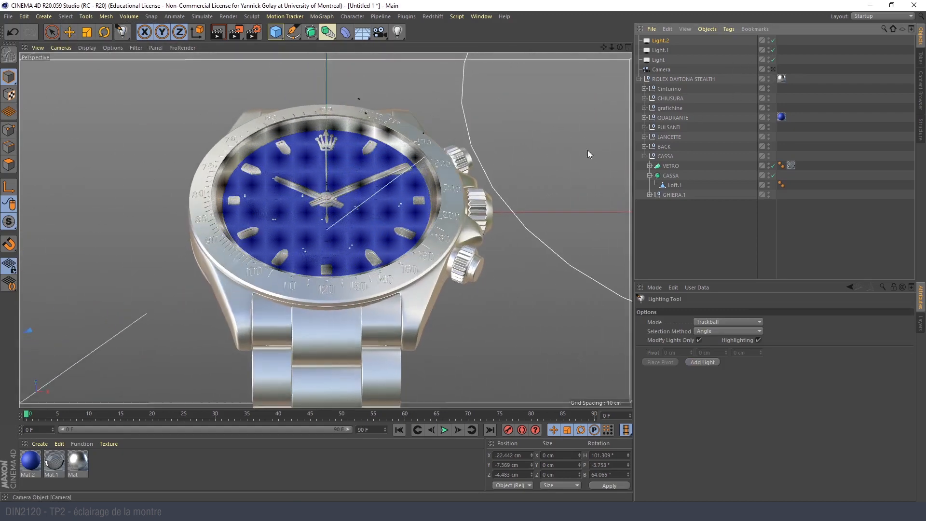
- Reposition the duplicated rectangular light at about X -20.8, Y -10.2, Z -0.4 cm with the Lighting Tool and render the view
{"action": "left_click_drag", "start_coordinate": [230, 267], "coordinate": [232, 295]}
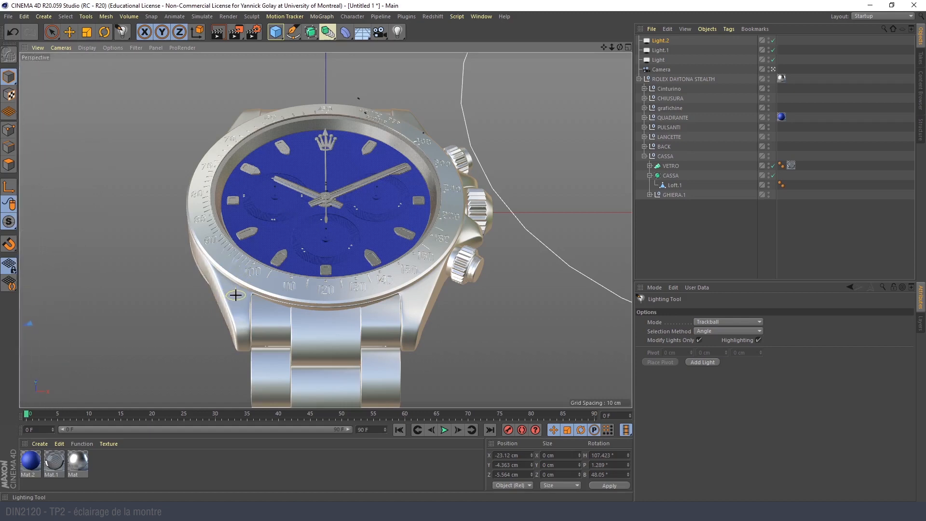
{"action": "left_click_drag", "start_coordinate": [235, 295], "coordinate": [224, 265]}
{"action": "left_click", "coordinate": [217, 33]}
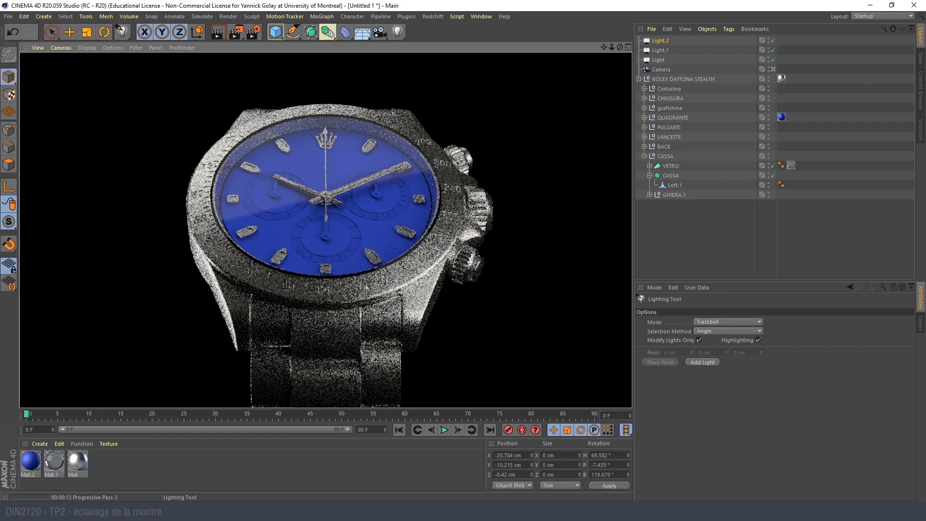
- Leave the camera view, switch to the Move tool and duplicate the tall rectangular light Light.2
{"action": "left_click", "coordinate": [773, 69]}
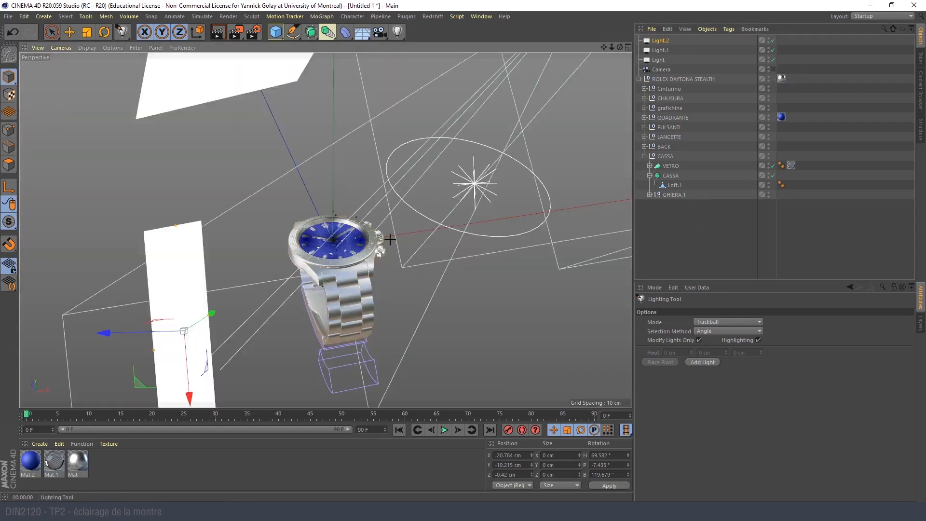
{"action": "left_click", "coordinate": [772, 70]}
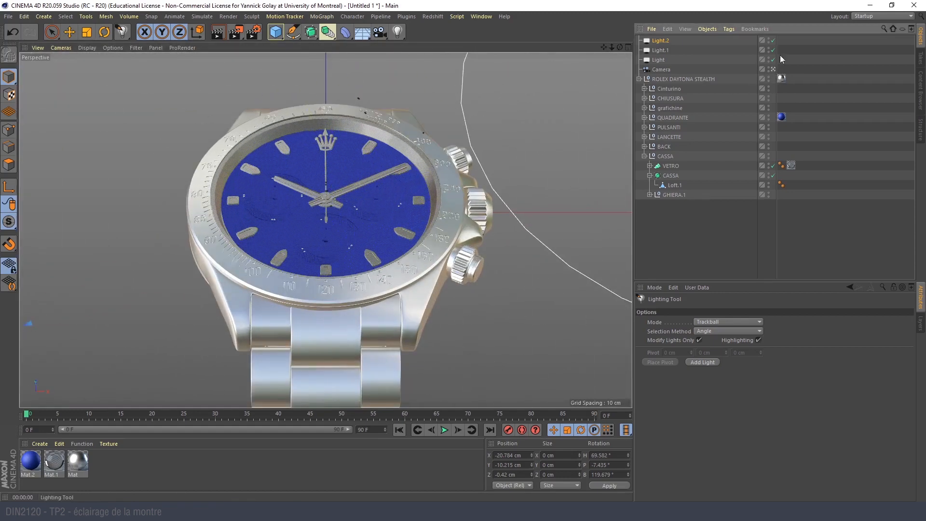
{"action": "left_click", "coordinate": [773, 70]}
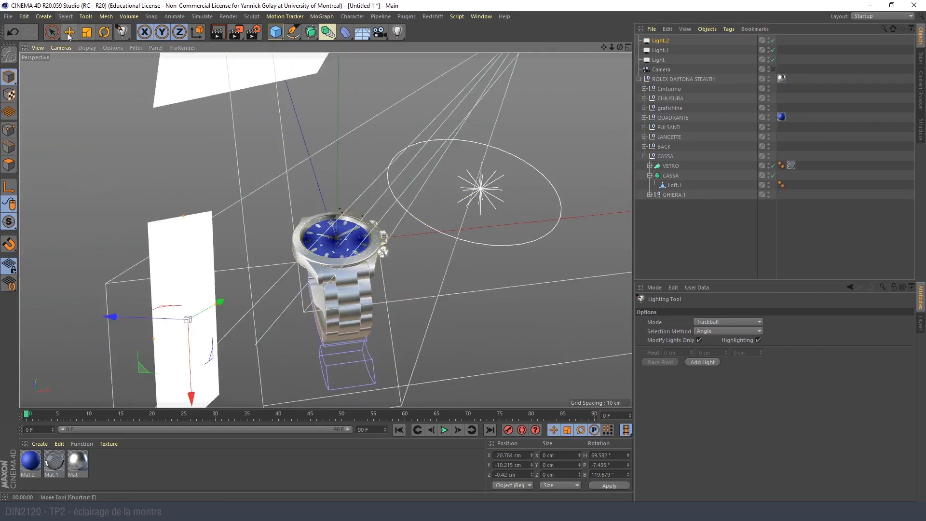
{"action": "left_click", "coordinate": [70, 32]}
{"action": "left_click_drag", "start_coordinate": [309, 258], "coordinate": [257, 279], "text": "alt"}
{"action": "left_click", "coordinate": [668, 42]}
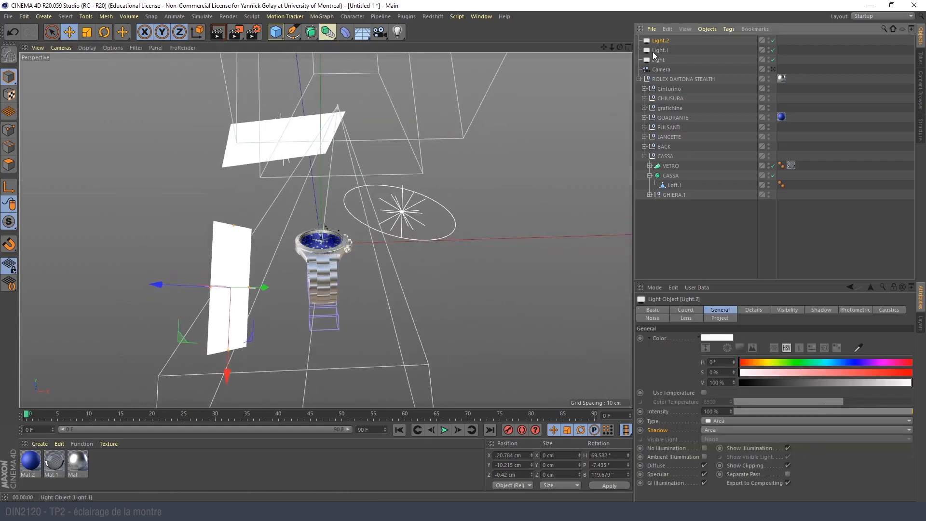
{"action": "key", "text": "ctrl+c"}
{"action": "key", "text": "ctrl+v"}
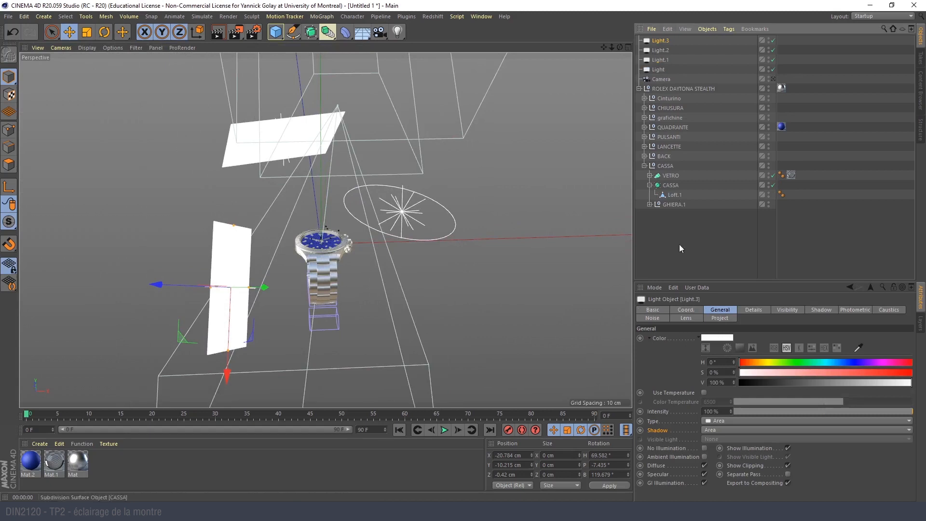
- Mirror the new light to the opposite side of the watch by setting its X position to 20.784 cm and heading to -69.582°
{"action": "left_click", "coordinate": [697, 310]}
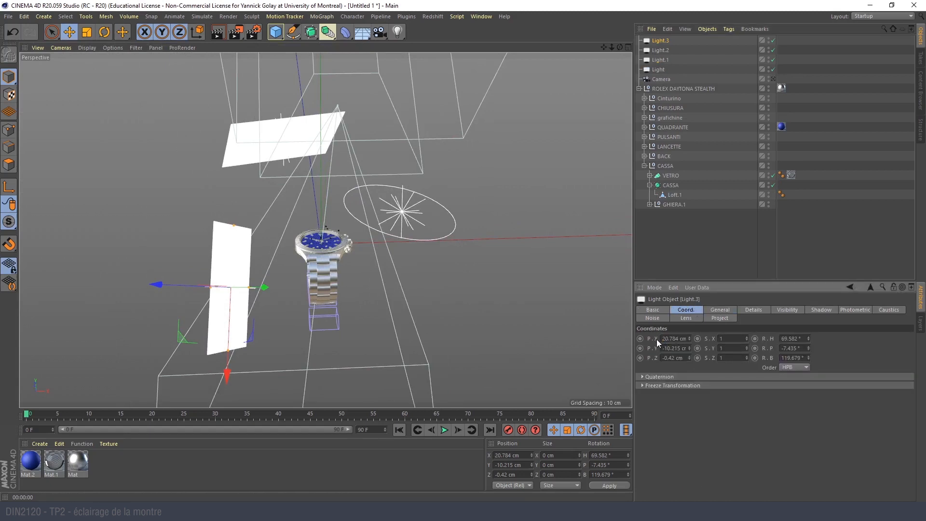
{"action": "key", "text": "Return"}
{"action": "left_click_drag", "start_coordinate": [414, 293], "coordinate": [328, 250], "text": "alt"}
{"action": "left_click", "coordinate": [782, 339]}
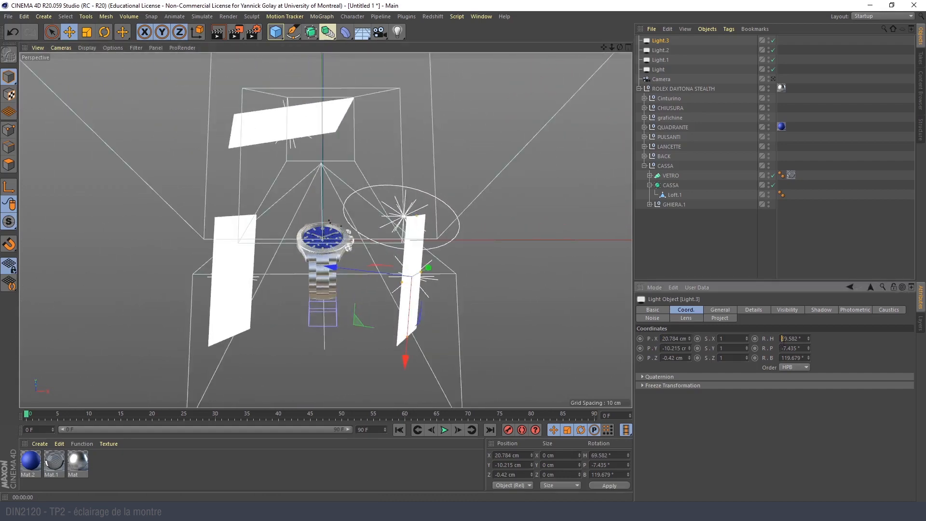
{"action": "type", "text": "-"}
{"action": "key", "text": "Return"}
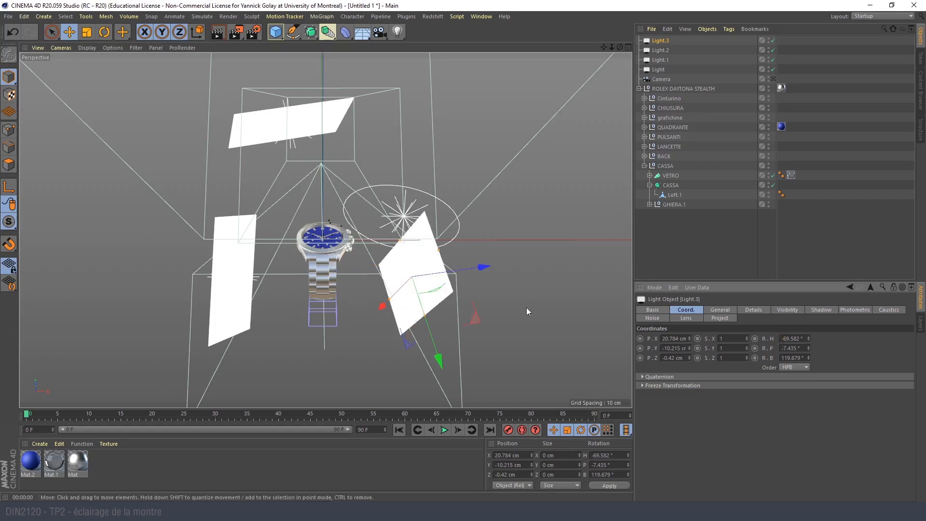
- Set the mirrored light's pitch to 7.435° and its bank to -119.679°
{"action": "left_click_drag", "start_coordinate": [318, 260], "coordinate": [260, 266], "text": "alt"}
{"action": "left_click_drag", "start_coordinate": [784, 349], "coordinate": [765, 359]}
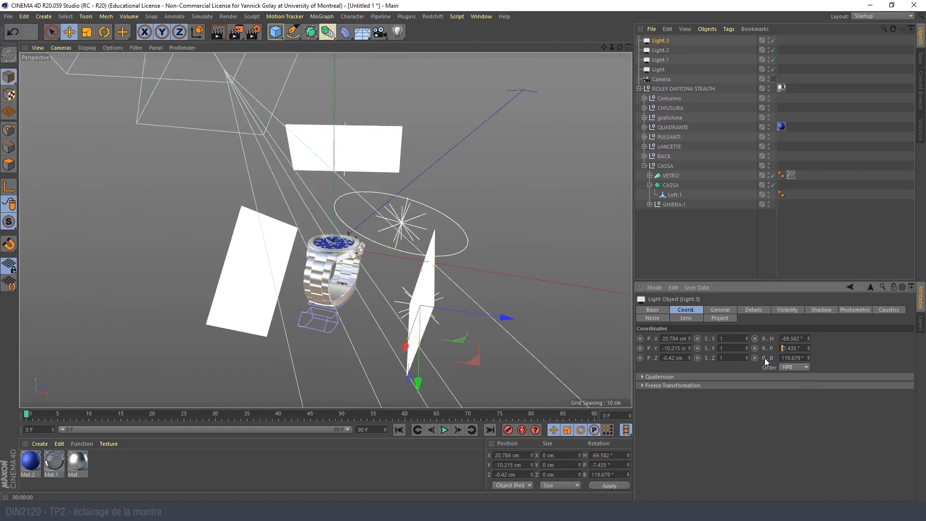
{"action": "key", "text": "BackSpace"}
{"action": "key", "text": "Return"}
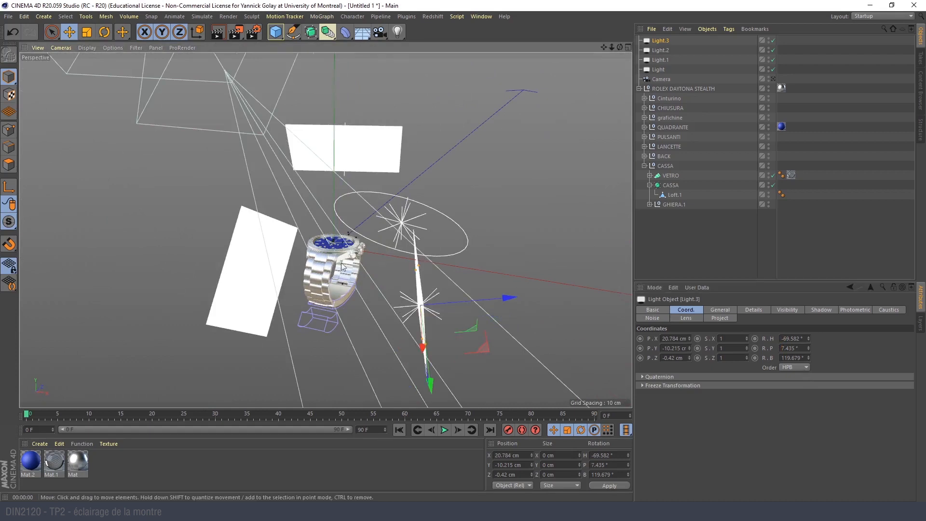
{"action": "left_click_drag", "start_coordinate": [460, 288], "coordinate": [378, 251], "text": "alt"}
{"action": "left_click", "coordinate": [782, 358]}
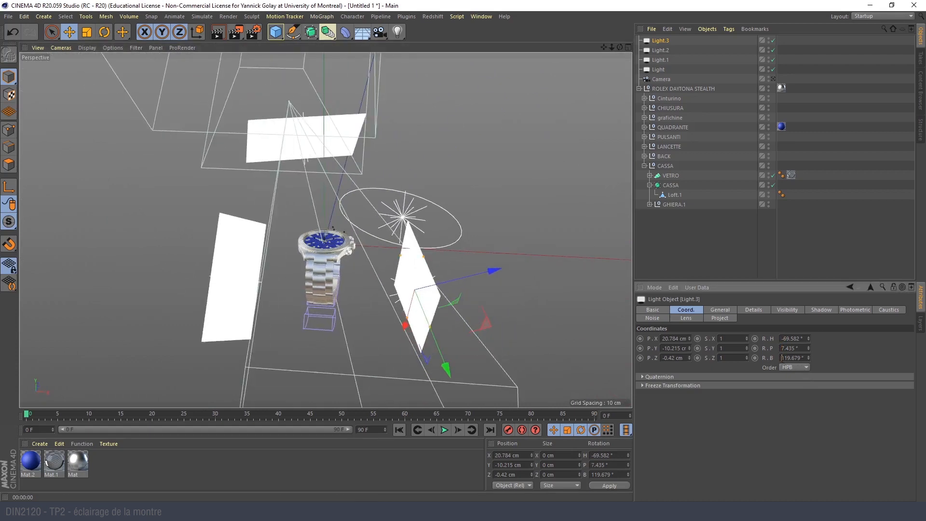
{"action": "type", "text": "-"}
{"action": "key", "text": "Return"}
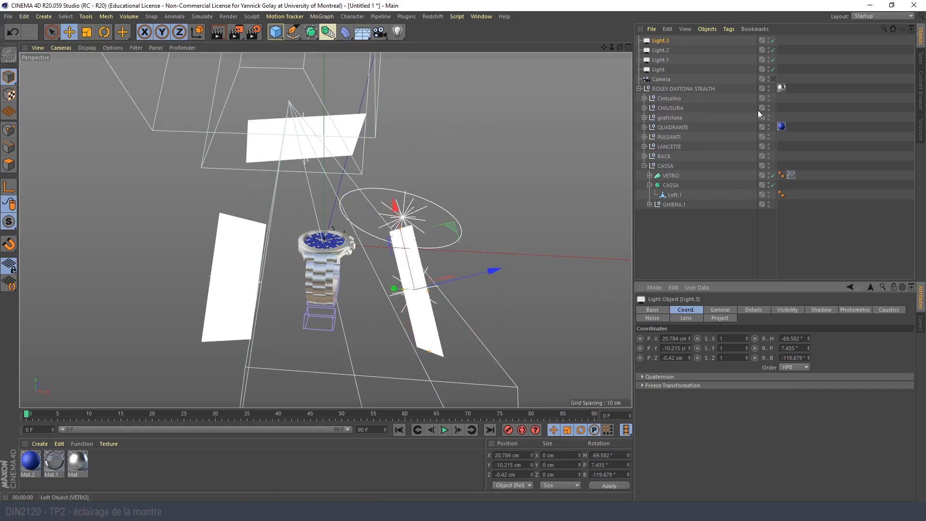
- Set the mirrored light's heading to 69.582° and render the watch from the camera view
{"action": "left_click", "coordinate": [774, 79]}
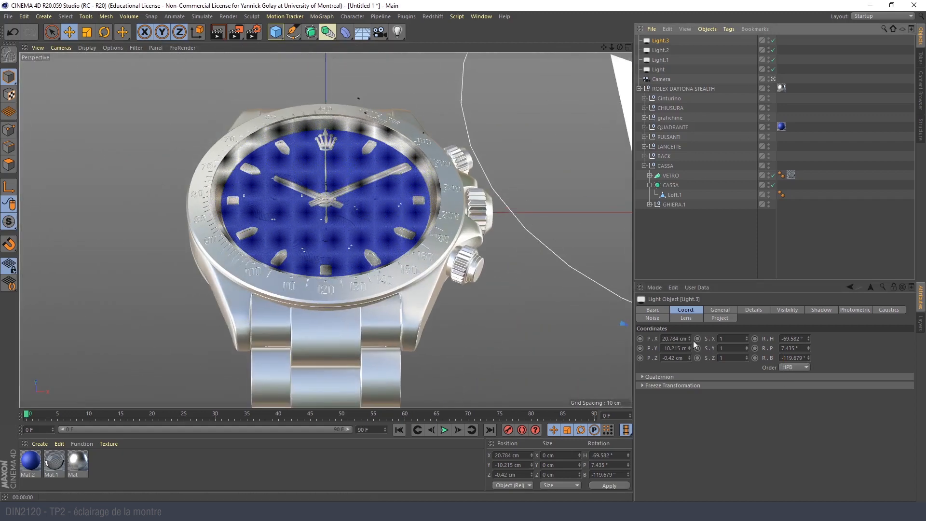
{"action": "left_click", "coordinate": [783, 339]}
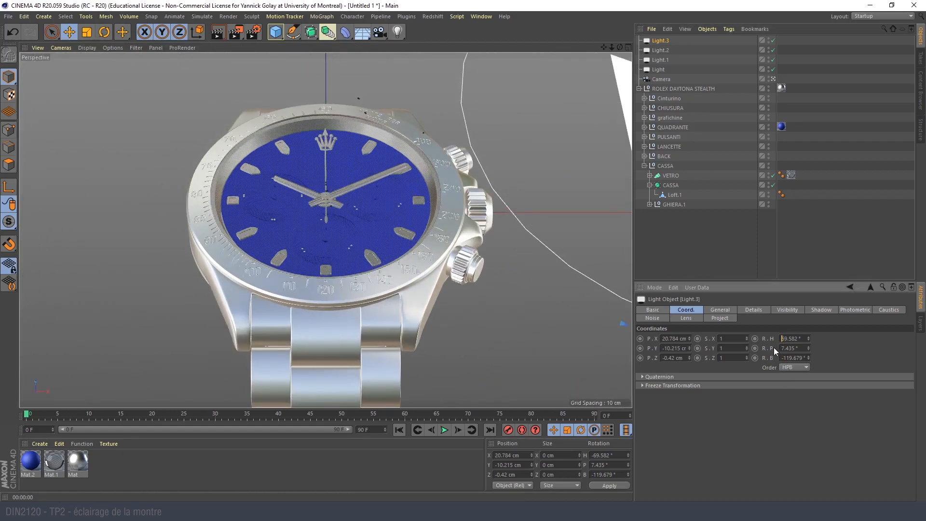
{"action": "key", "text": "Return"}
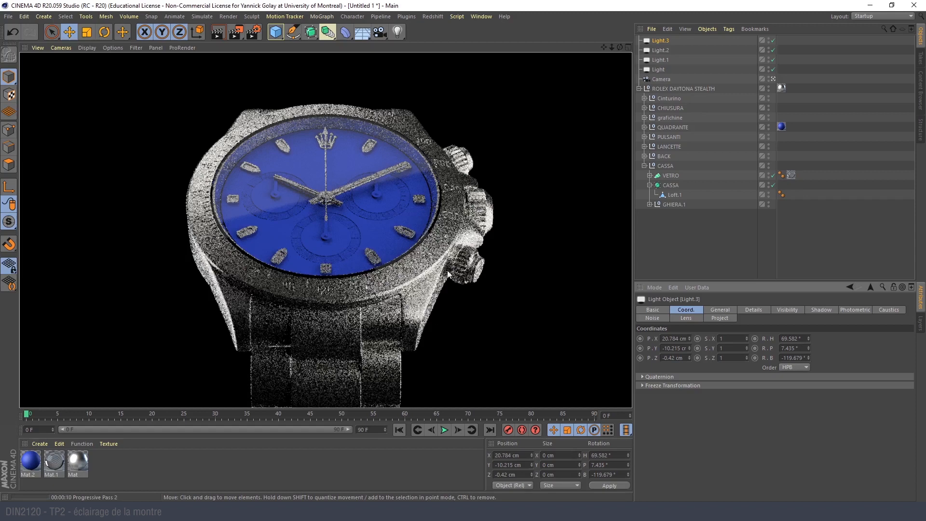
- Move the elliptical area light closer above the watch, to about X 7.9, Y 13, Z -5.1 cm, and return to the camera view
{"action": "left_click", "coordinate": [773, 79]}
{"action": "left_click_drag", "start_coordinate": [390, 279], "coordinate": [419, 213], "text": "alt"}
{"action": "left_click", "coordinate": [396, 216]}
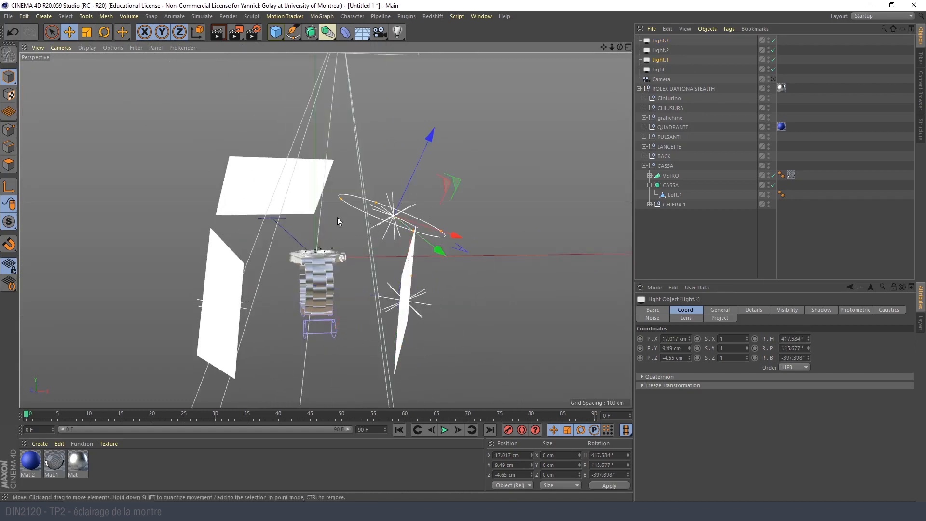
{"action": "left_click_drag", "start_coordinate": [337, 216], "coordinate": [360, 265], "text": "alt"}
{"action": "left_click_drag", "start_coordinate": [432, 274], "coordinate": [427, 265]}
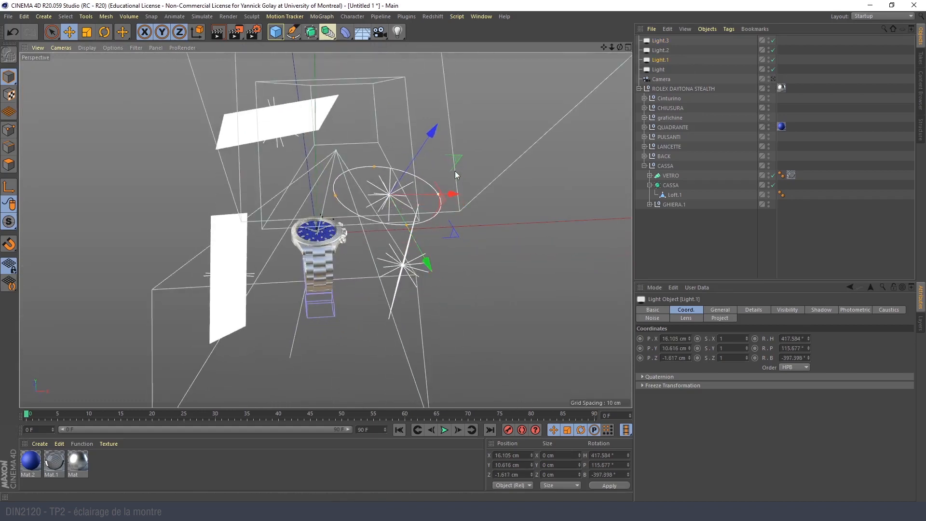
{"action": "left_click_drag", "start_coordinate": [450, 194], "coordinate": [419, 194]}
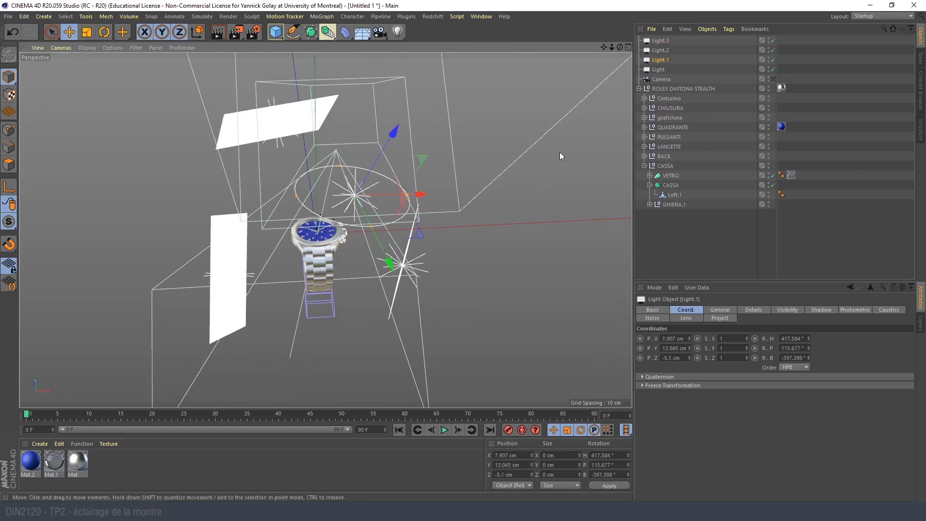
{"action": "left_click", "coordinate": [774, 79]}
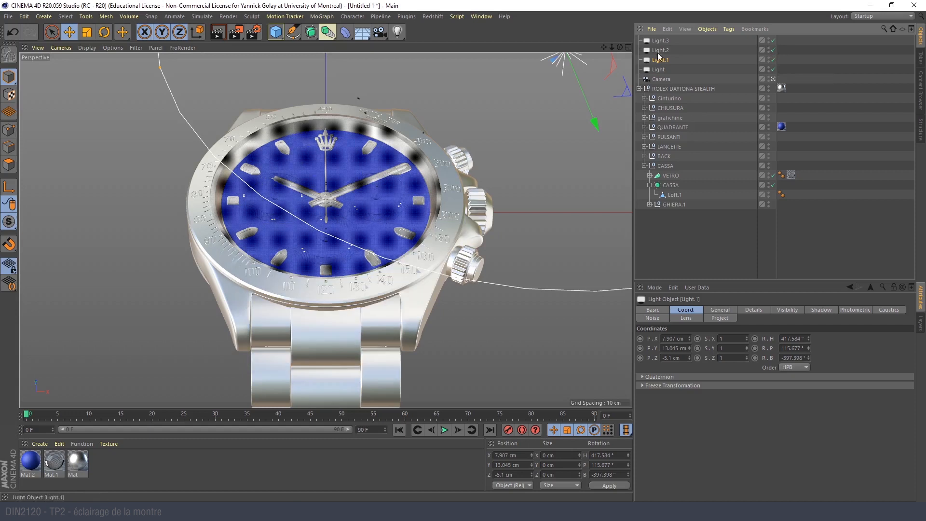
- Lower the elliptical light's intensity to 78%, render the view and deselect the light
{"action": "left_click", "coordinate": [720, 309]}
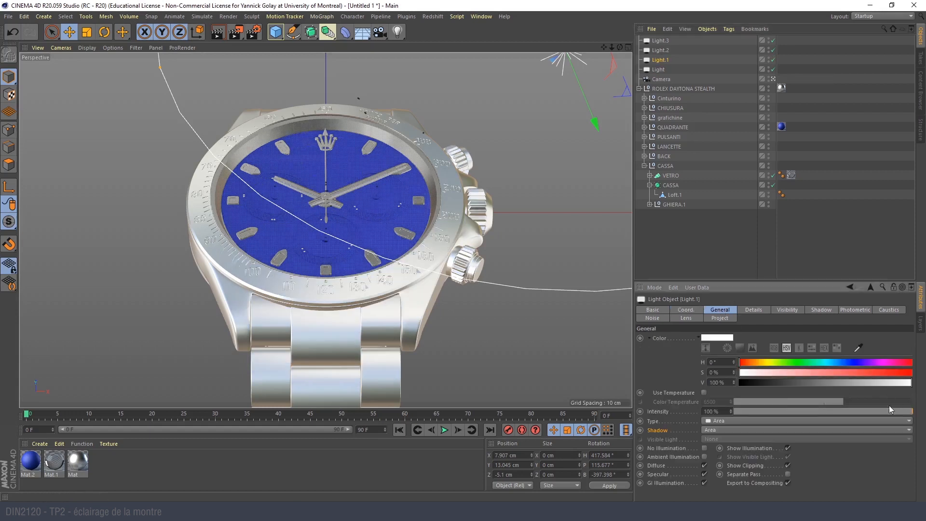
{"action": "left_click_drag", "start_coordinate": [912, 414], "coordinate": [876, 411]}
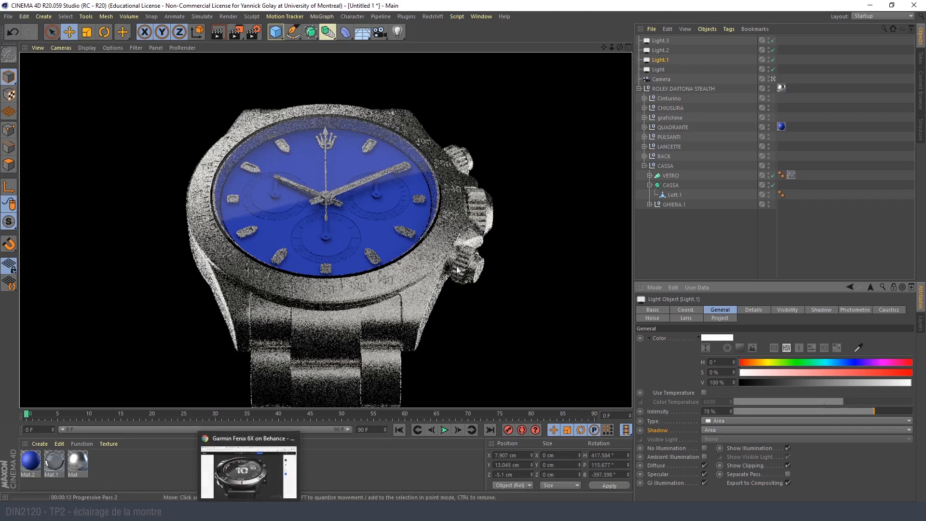
{"action": "left_click", "coordinate": [696, 254]}
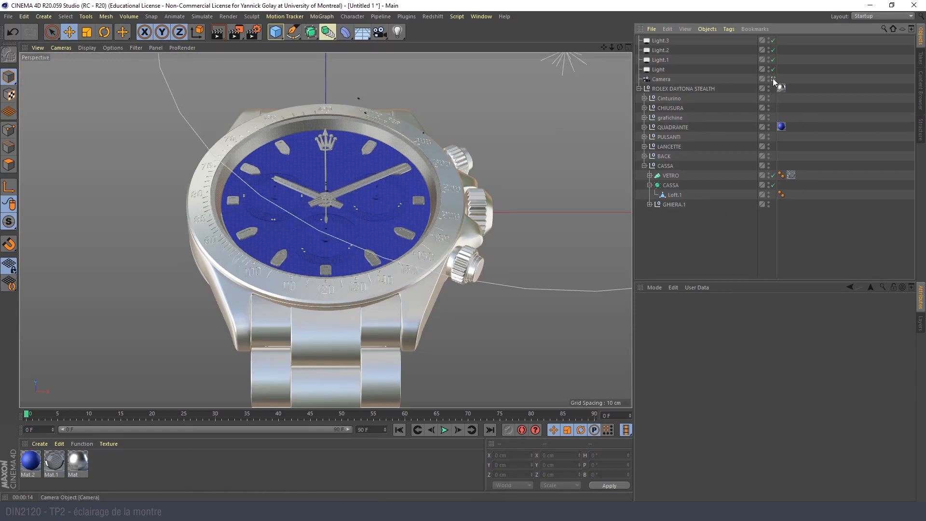
- Leave the camera view and compare the watch dial up close with the reference photo montre-close-up22.jpg
{"action": "left_click", "coordinate": [773, 78]}
{"action": "right_click_drag", "start_coordinate": [328, 226], "coordinate": [386, 232], "text": "alt"}
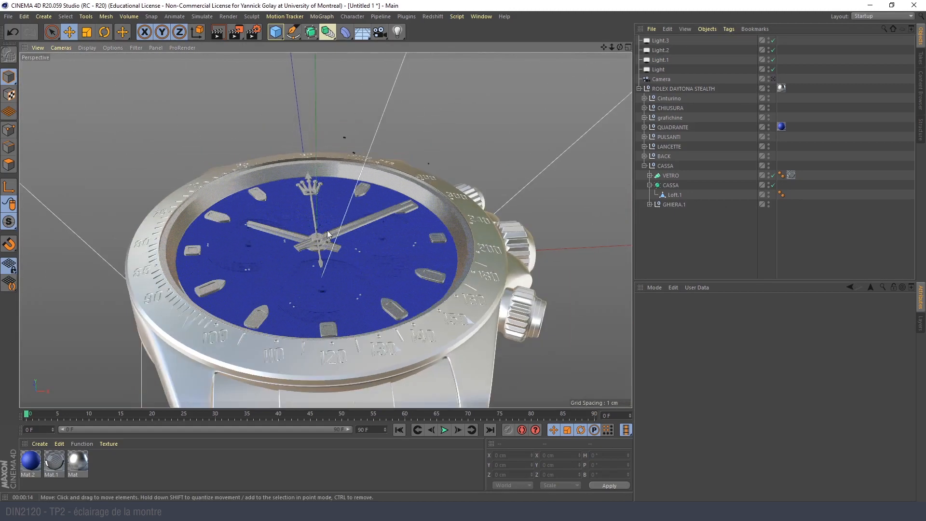
{"action": "left_click_drag", "start_coordinate": [386, 232], "coordinate": [332, 263], "text": "alt"}
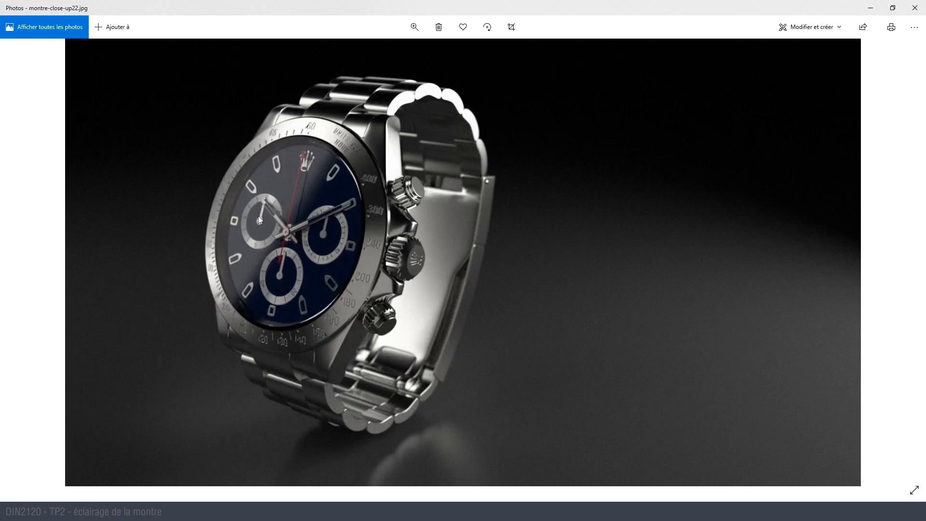
{"action": "left_click", "coordinate": [872, 10]}
- Hide the watch glass VETRO in the viewport to expose the dial up close
{"action": "left_click_drag", "start_coordinate": [300, 198], "coordinate": [298, 246], "text": "alt"}
{"action": "left_click", "coordinate": [354, 245]}
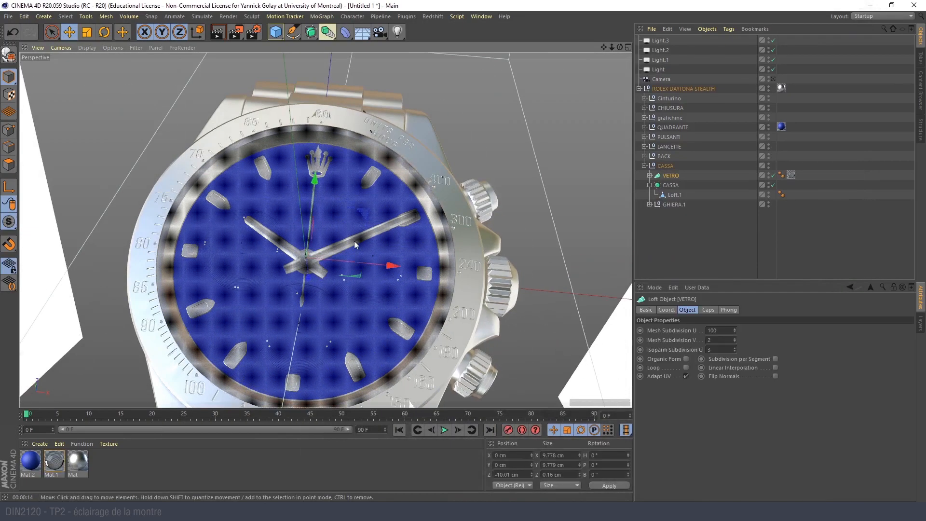
{"action": "left_click", "coordinate": [769, 175]}
{"action": "right_click_drag", "start_coordinate": [293, 197], "coordinate": [333, 187], "text": "alt"}
{"action": "left_click_drag", "start_coordinate": [334, 187], "coordinate": [311, 311], "text": "alt"}
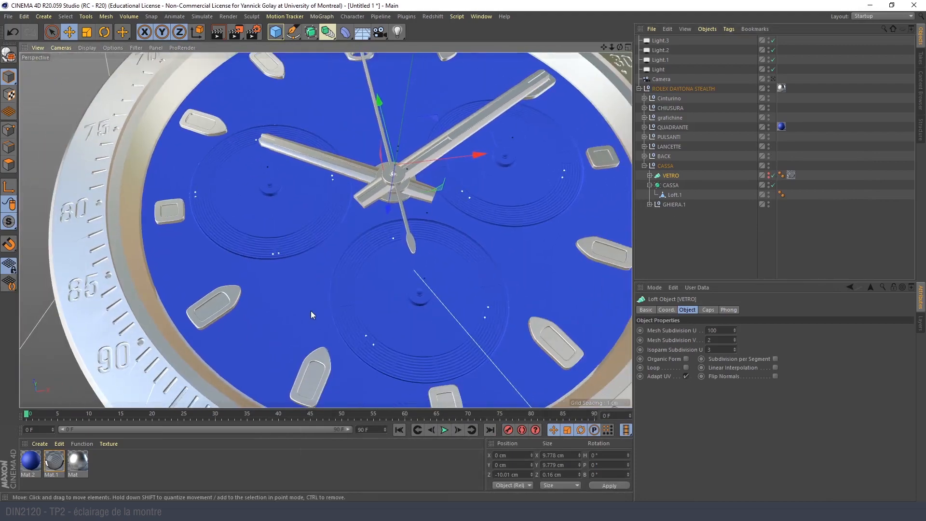
- Darken the blue dial material Mat.2 to a color value of 18%, keeping its Reflectance channel enabled
{"action": "double_click", "coordinate": [30, 462]}
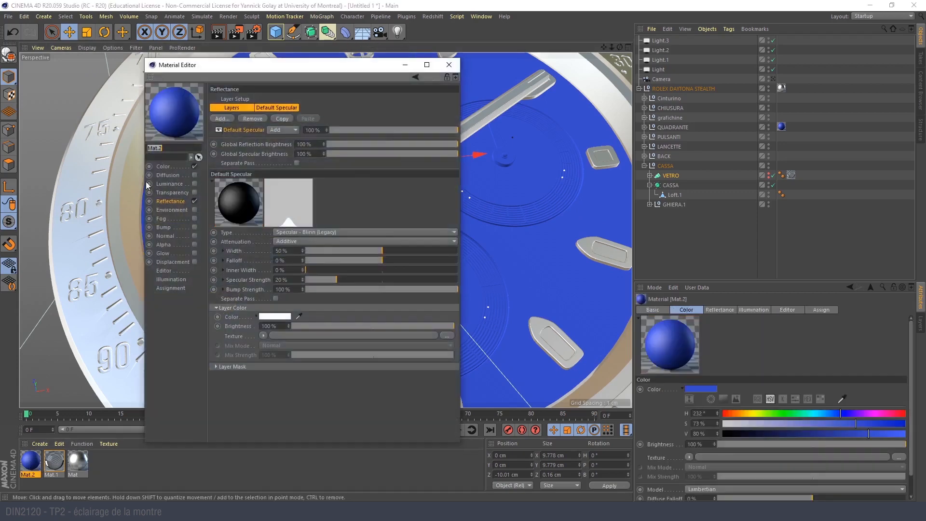
{"action": "left_click_drag", "start_coordinate": [304, 144], "coordinate": [325, 143]}
{"action": "left_click", "coordinate": [194, 201]}
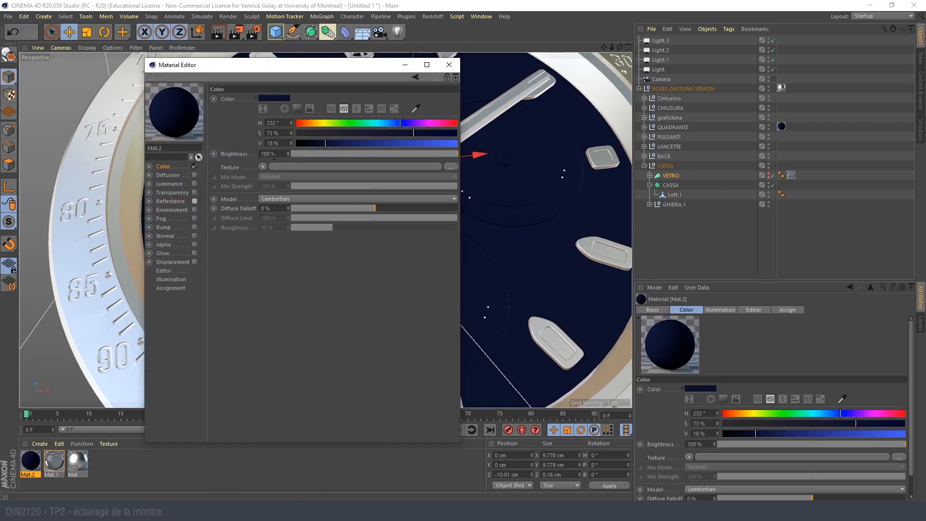
{"action": "left_click", "coordinate": [195, 201]}
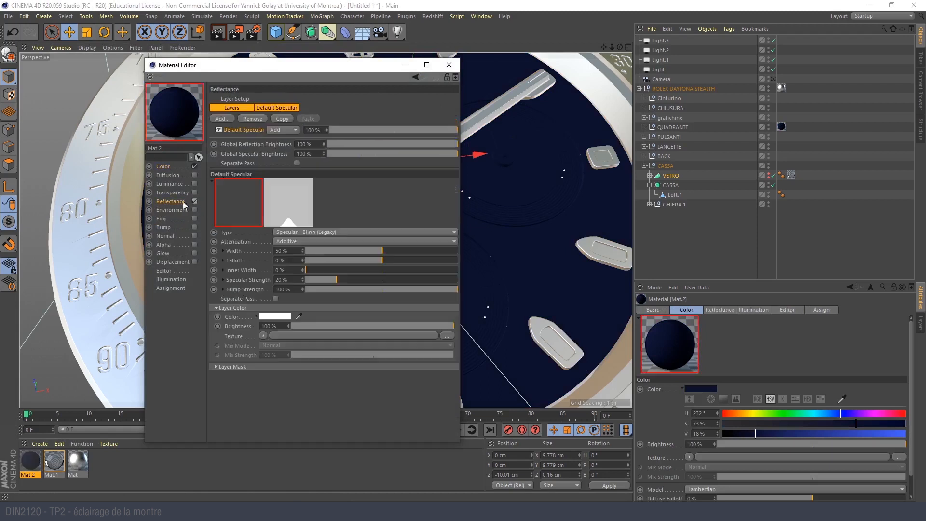
- Add a GGX reflectance layer to the dial material with a Dielectric Fresnel and 19% roughness
{"action": "left_click", "coordinate": [222, 119]}
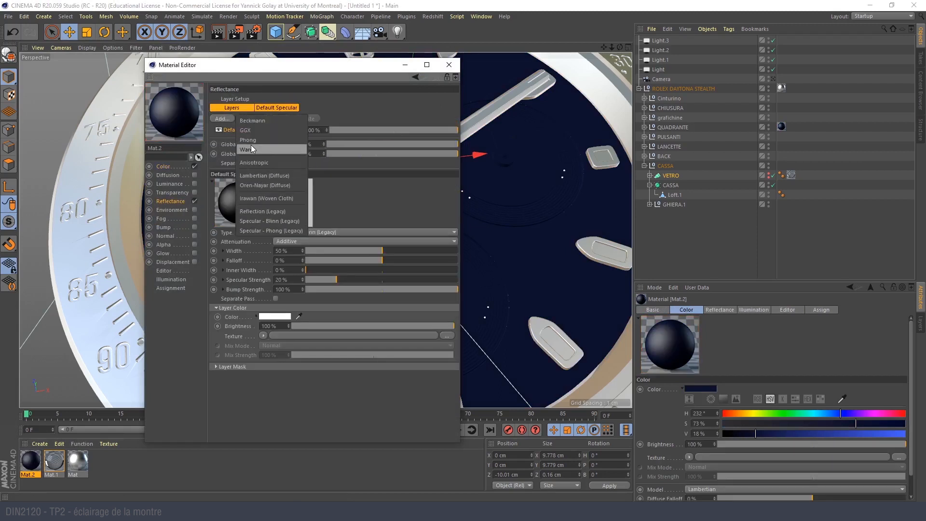
{"action": "left_click", "coordinate": [250, 130]}
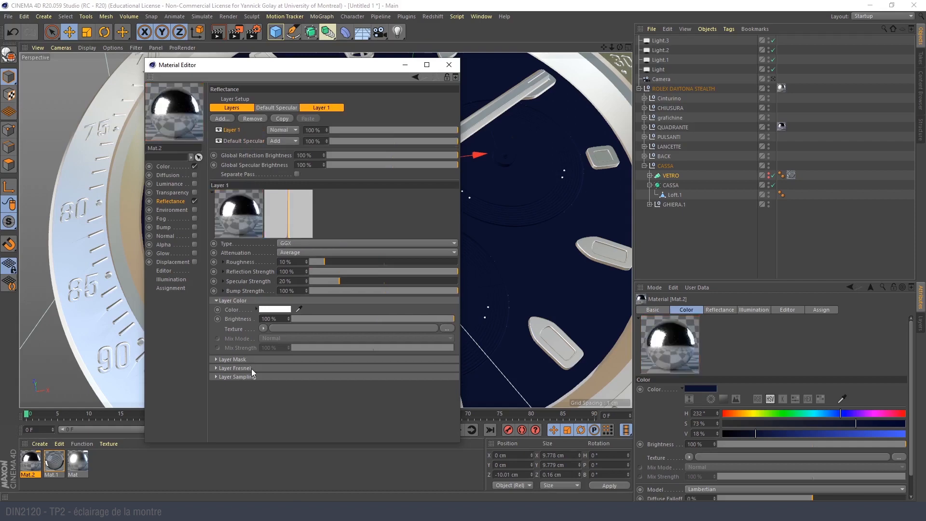
{"action": "left_click", "coordinate": [251, 369]}
{"action": "left_click", "coordinate": [264, 377]}
{"action": "left_click", "coordinate": [276, 399]}
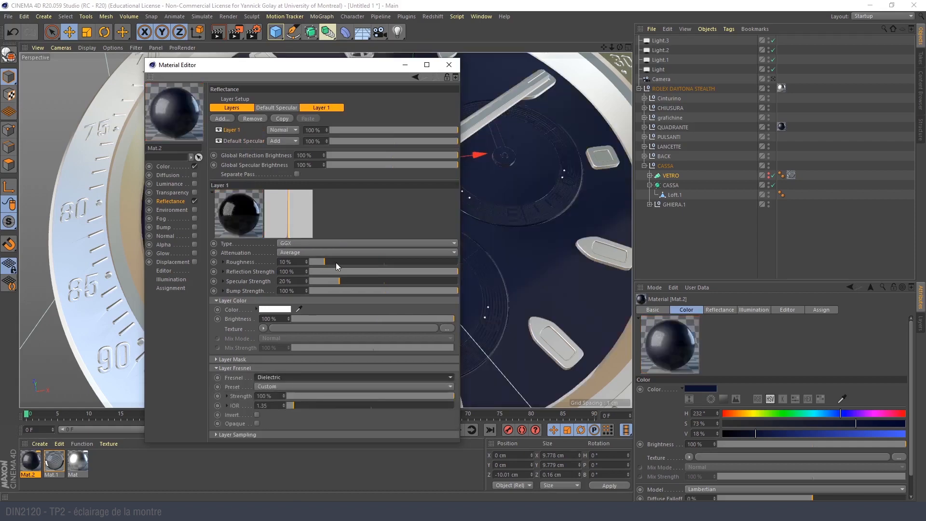
{"action": "left_click", "coordinate": [336, 263]}
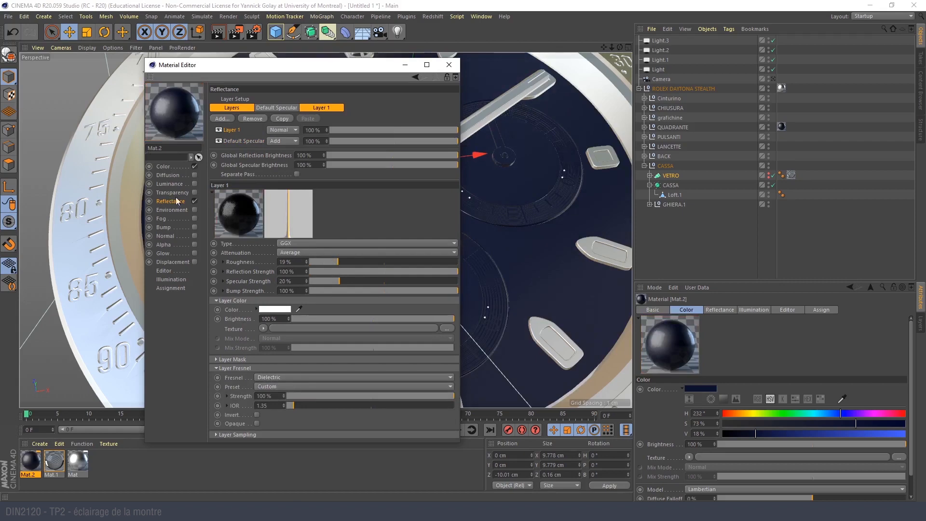
- Apply the dark blue Mat.2 material to the inlay of the hour marker beside six o'clock at the dial's lower edge
{"action": "left_click", "coordinate": [449, 65]}
{"action": "scroll", "coordinate": [319, 236], "scroll_direction": "down", "scroll_amount": 3}
{"action": "scroll", "coordinate": [297, 235], "scroll_direction": "up", "scroll_amount": 8}
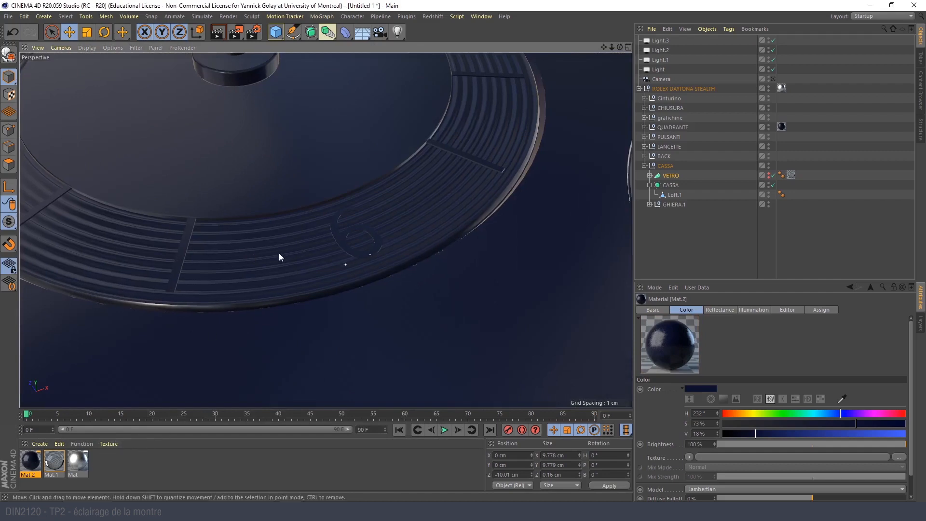
{"action": "scroll", "coordinate": [279, 254], "scroll_direction": "down", "scroll_amount": 4}
{"action": "scroll", "coordinate": [241, 309], "scroll_direction": "up", "scroll_amount": 4}
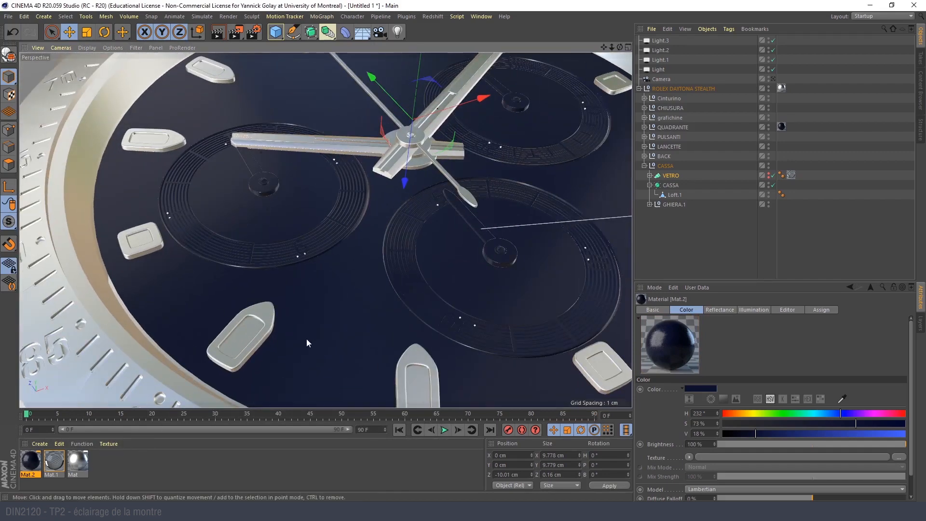
{"action": "scroll", "coordinate": [279, 264], "scroll_direction": "up", "scroll_amount": 5}
{"action": "left_click_drag", "start_coordinate": [196, 313], "coordinate": [212, 253]}
{"action": "middle_click_drag", "start_coordinate": [455, 316], "coordinate": [251, 250], "text": "alt"}
{"action": "left_click_drag", "start_coordinate": [28, 463], "coordinate": [253, 273]}
{"action": "middle_click_drag", "start_coordinate": [473, 245], "coordinate": [228, 266], "text": "alt"}
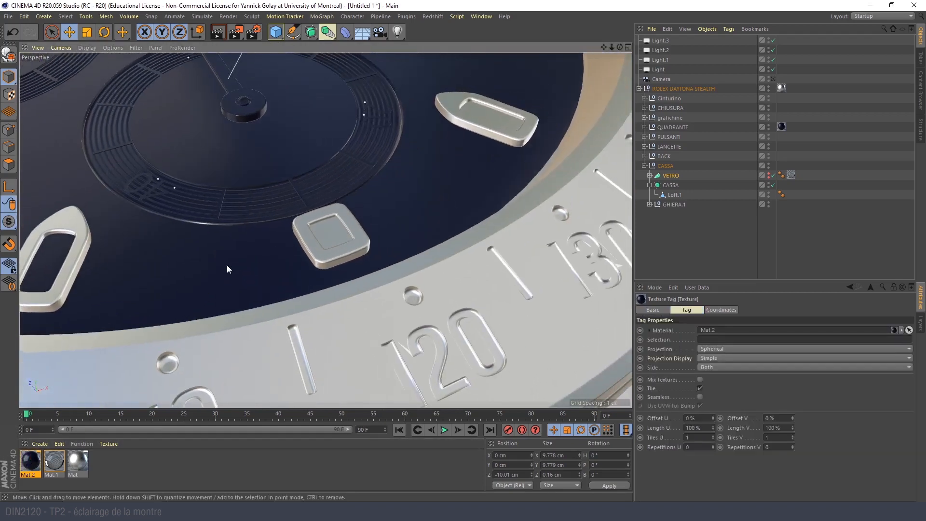
- Apply Mat.2 to the inlays of the square six o'clock marker and the markers along the dial's crown side
{"action": "mouse_move", "coordinate": [33, 457]}
{"action": "left_mouse_down"}
{"action": "mouse_move", "coordinate": [329, 289]}
{"action": "mouse_move", "coordinate": [327, 236]}
{"action": "left_mouse_up"}
{"action": "middle_click_drag", "start_coordinate": [420, 205], "coordinate": [191, 383], "text": "alt"}
{"action": "left_click_drag", "start_coordinate": [29, 458], "coordinate": [297, 276]}
{"action": "left_click_drag", "start_coordinate": [31, 458], "coordinate": [351, 144]}
{"action": "middle_click_drag", "start_coordinate": [225, 115], "coordinate": [219, 317], "text": "alt"}
{"action": "left_click_drag", "start_coordinate": [34, 458], "coordinate": [314, 303]}
{"action": "right_click_drag", "start_coordinate": [112, 202], "coordinate": [170, 180], "text": "alt"}
{"action": "mouse_move", "coordinate": [32, 459]}
{"action": "left_mouse_down"}
{"action": "mouse_move", "coordinate": [33, 363]}
{"action": "mouse_move", "coordinate": [130, 195]}
{"action": "mouse_move", "coordinate": [281, 287]}
{"action": "left_mouse_up"}
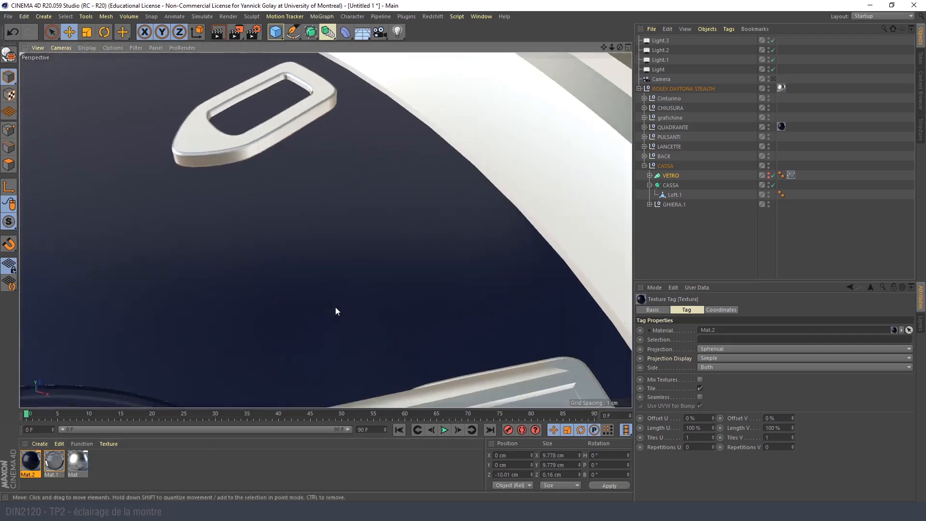
- Apply Mat.2 to the remaining hour-marker inlays, including the nine and ten o'clock markers, and return to the camera view
{"action": "middle_click_drag", "start_coordinate": [396, 328], "coordinate": [279, 215], "text": "alt"}
{"action": "left_click_drag", "start_coordinate": [30, 459], "coordinate": [30, 459]}
{"action": "left_click", "coordinate": [31, 462]}
{"action": "left_click_drag", "start_coordinate": [319, 387], "coordinate": [233, 365], "text": "alt"}
{"action": "middle_click_drag", "start_coordinate": [412, 326], "coordinate": [280, 218], "text": "alt"}
{"action": "left_click_drag", "start_coordinate": [280, 218], "coordinate": [299, 221], "text": "alt"}
{"action": "left_click_drag", "start_coordinate": [31, 461], "coordinate": [300, 265]}
{"action": "right_click_drag", "start_coordinate": [291, 284], "coordinate": [230, 276], "text": "alt"}
{"action": "mouse_move", "coordinate": [230, 277]}
{"action": "left_mouse_down", "text": "alt"}
{"action": "mouse_move", "coordinate": [332, 323]}
{"action": "mouse_move", "coordinate": [154, 222]}
{"action": "left_mouse_up", "text": "alt"}
{"action": "mouse_move", "coordinate": [193, 232]}
{"action": "right_mouse_down", "text": "alt"}
{"action": "mouse_move", "coordinate": [208, 260]}
{"action": "mouse_move", "coordinate": [171, 274]}
{"action": "right_mouse_up", "text": "alt"}
{"action": "middle_click_drag", "start_coordinate": [310, 288], "coordinate": [209, 252], "text": "alt"}
{"action": "left_click_drag", "start_coordinate": [209, 252], "coordinate": [311, 205], "text": "alt"}
{"action": "middle_click_drag", "start_coordinate": [265, 220], "coordinate": [325, 230], "text": "alt"}
{"action": "left_click_drag", "start_coordinate": [325, 230], "coordinate": [282, 248], "text": "alt"}
{"action": "right_click_drag", "start_coordinate": [264, 250], "coordinate": [294, 270], "text": "alt"}
{"action": "mouse_move", "coordinate": [27, 460]}
{"action": "left_mouse_down"}
{"action": "mouse_move", "coordinate": [80, 416]}
{"action": "mouse_move", "coordinate": [138, 341]}
{"action": "left_mouse_up"}
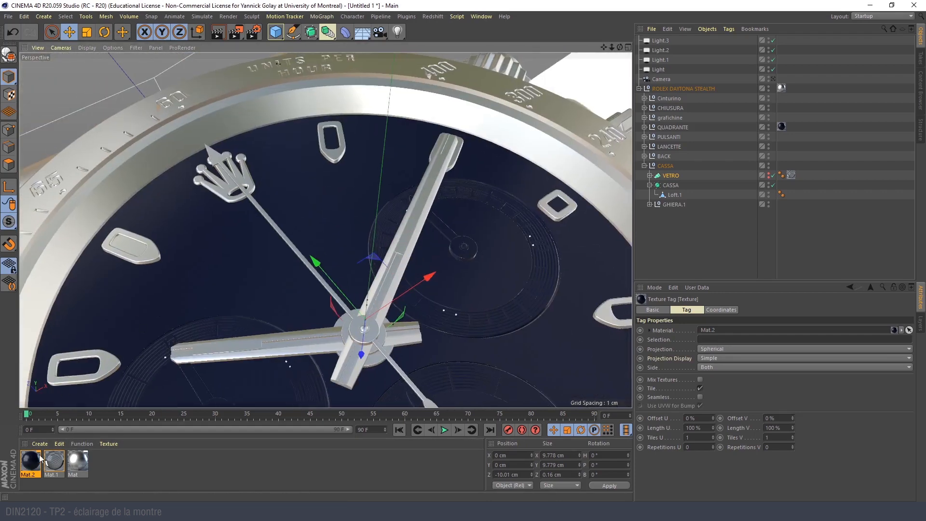
{"action": "left_click_drag", "start_coordinate": [32, 459], "coordinate": [130, 248]}
{"action": "middle_click_drag", "start_coordinate": [278, 181], "coordinate": [226, 229], "text": "alt"}
{"action": "left_click_drag", "start_coordinate": [226, 230], "coordinate": [410, 159], "text": "alt"}
{"action": "left_click", "coordinate": [774, 79]}
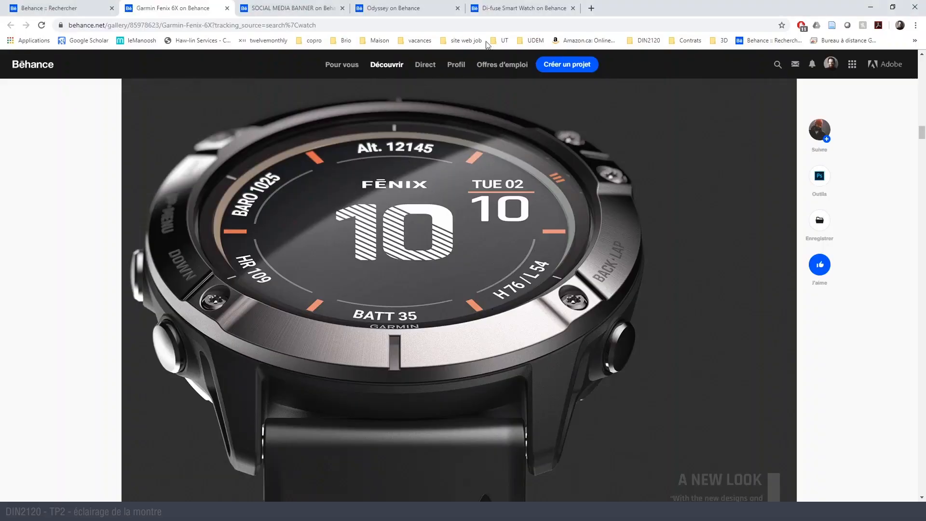
- Examine the lighting and materials in the open Behance watch projects and the watch search results, then return to Cinema 4D
{"action": "left_click", "coordinate": [283, 5]}
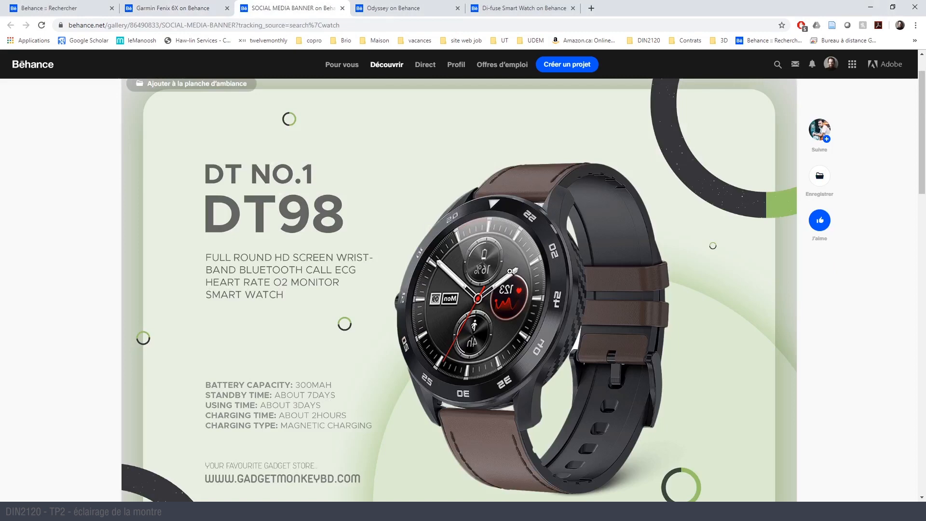
{"action": "left_click", "coordinate": [398, 5]}
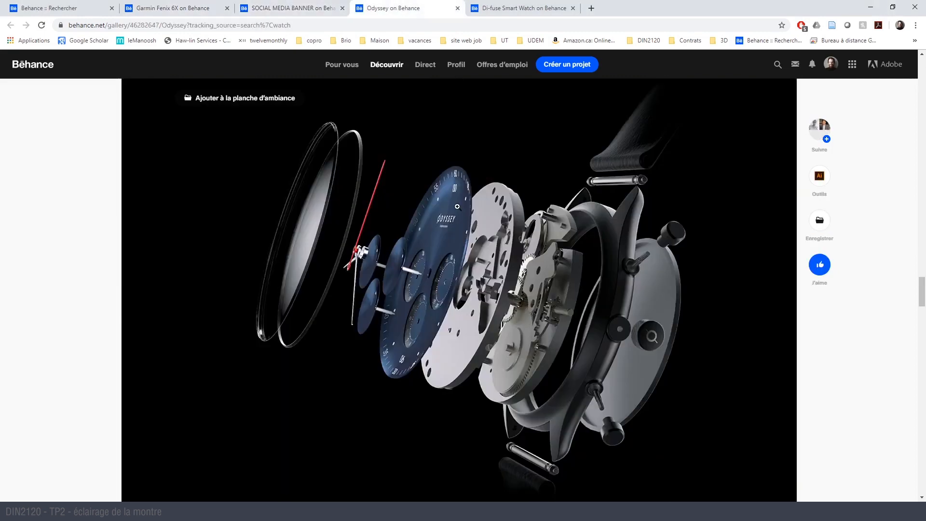
{"action": "left_click", "coordinate": [508, 4]}
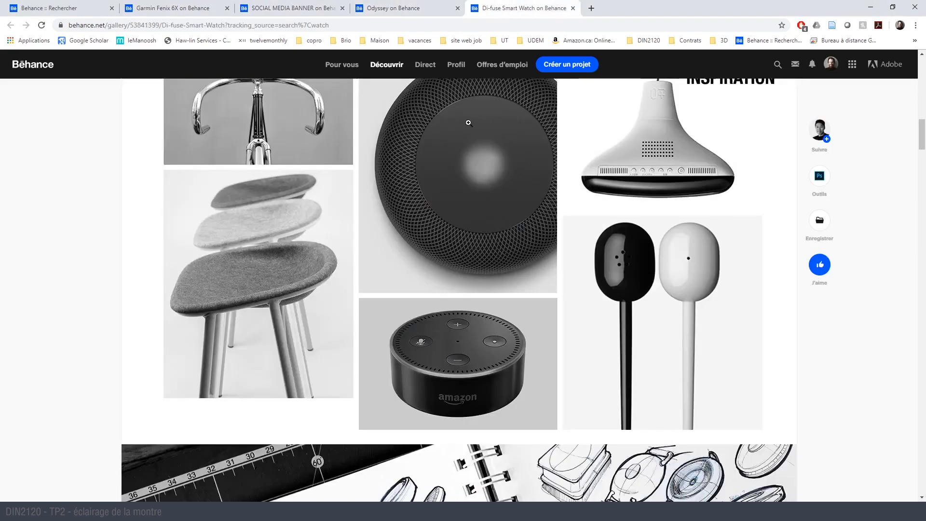
{"action": "scroll", "coordinate": [424, 244], "scroll_direction": "down", "scroll_amount": 1}
{"action": "scroll", "coordinate": [393, 188], "scroll_direction": "up", "scroll_amount": 10}
{"action": "scroll", "coordinate": [396, 205], "scroll_direction": "up", "scroll_amount": 6}
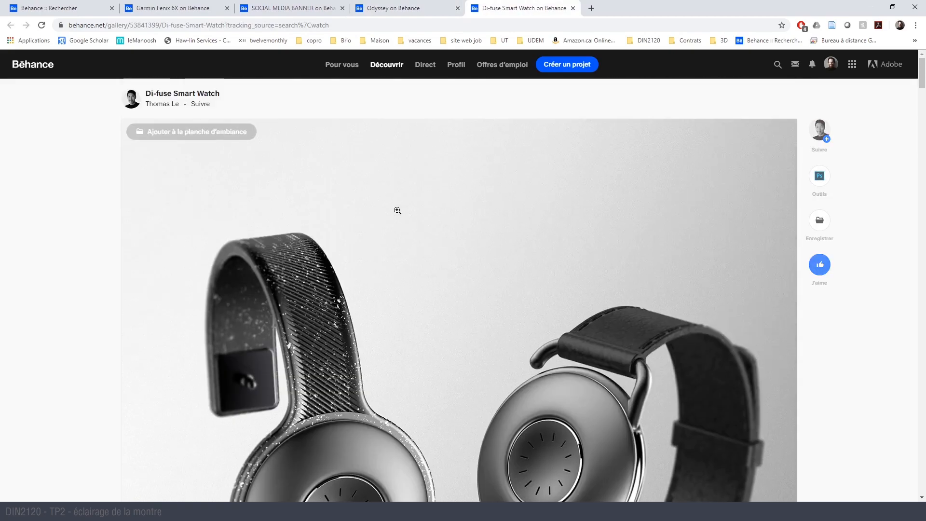
{"action": "scroll", "coordinate": [396, 193], "scroll_direction": "down", "scroll_amount": 6}
{"action": "left_click", "coordinate": [178, 5]}
{"action": "left_click", "coordinate": [85, 8]}
{"action": "scroll", "coordinate": [364, 306], "scroll_direction": "down", "scroll_amount": 4}
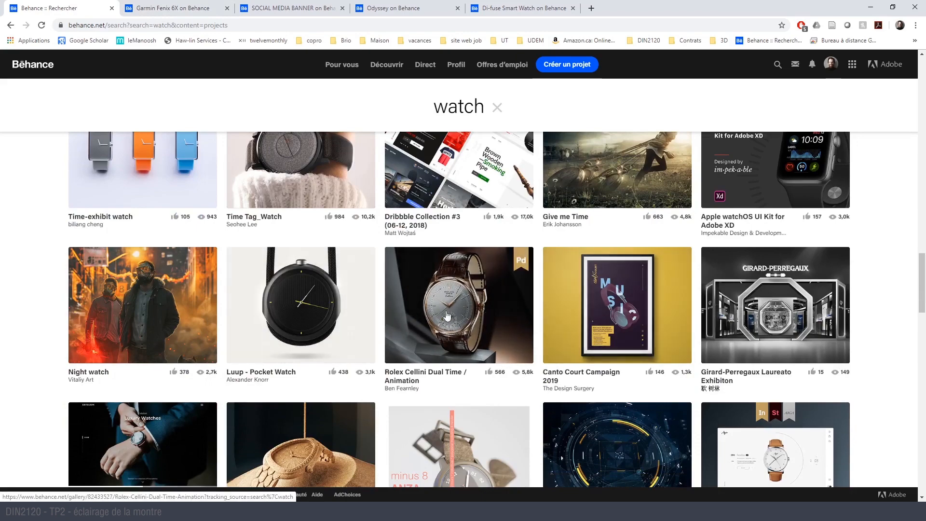
{"action": "scroll", "coordinate": [486, 296], "scroll_direction": "down", "scroll_amount": 5}
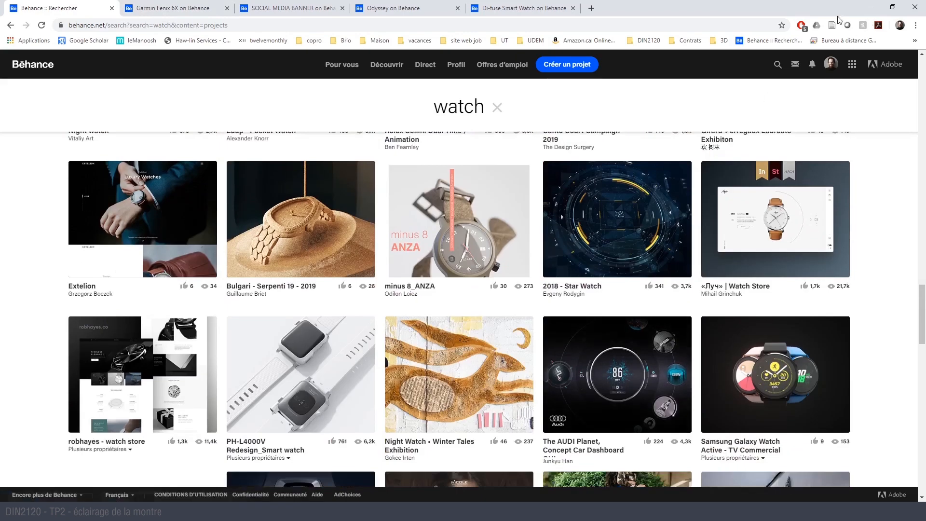
{"action": "left_click", "coordinate": [873, 6]}
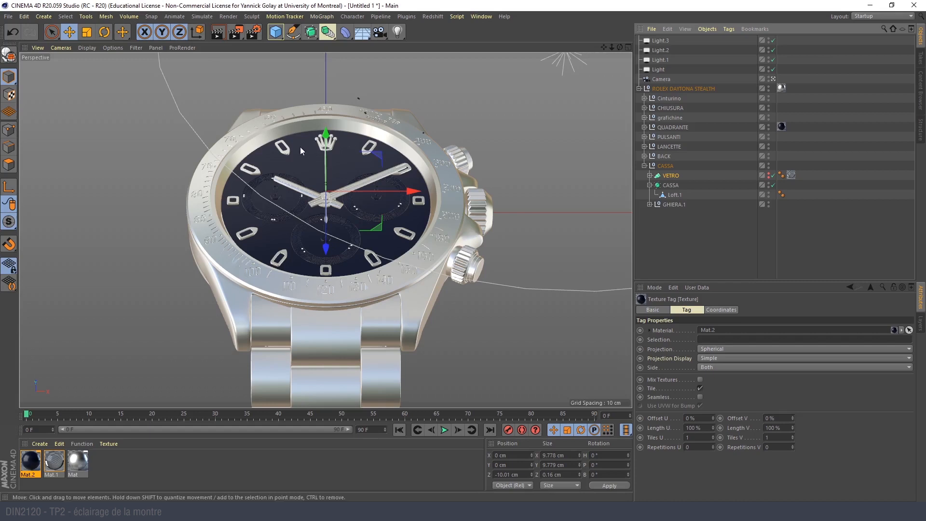
- Render a preview of the camera view and make the watch glass VETRO visible again
{"action": "left_click", "coordinate": [686, 235]}
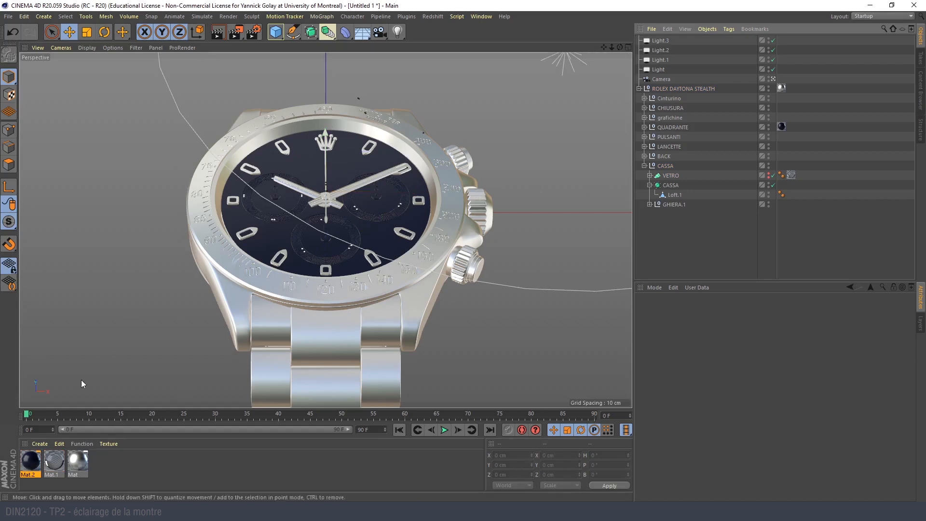
{"action": "left_click", "coordinate": [215, 36]}
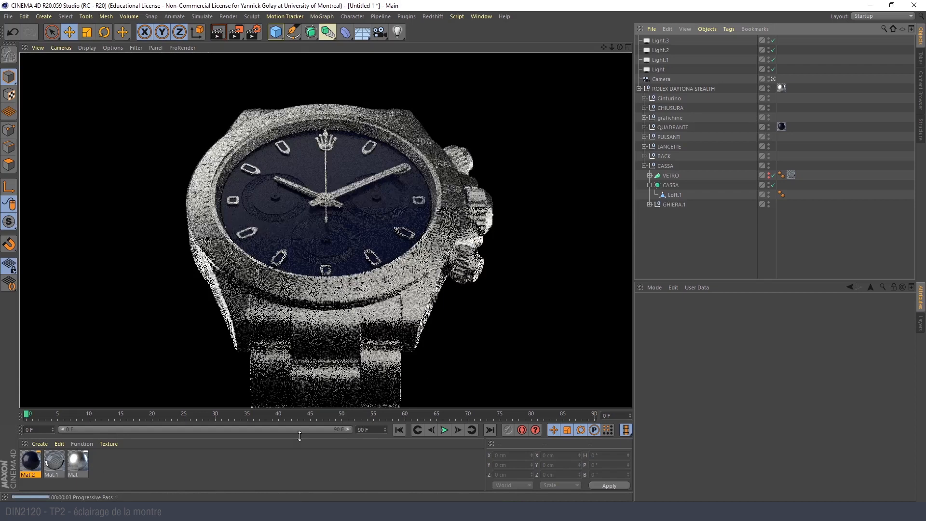
{"action": "left_click", "coordinate": [770, 176]}
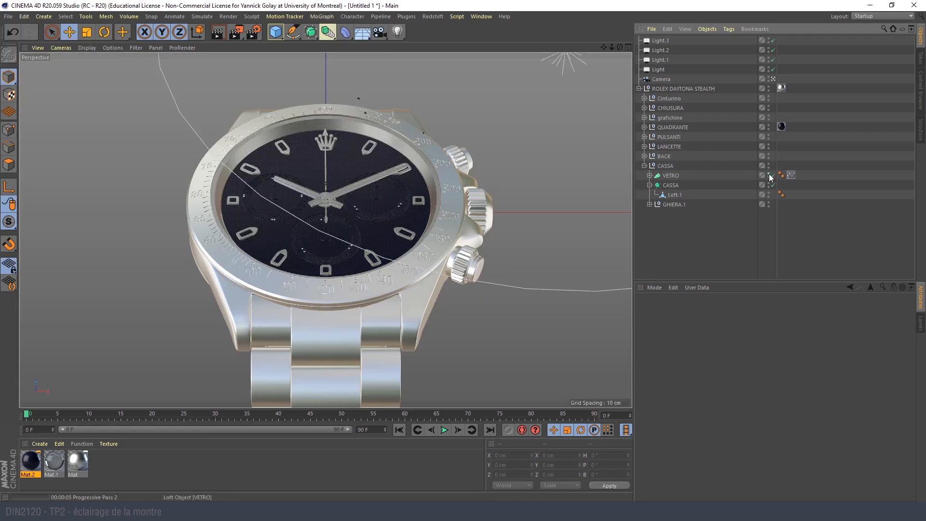
{"action": "left_click", "coordinate": [770, 175]}
{"action": "left_click", "coordinate": [769, 175]}
- Hide the CASSA case group in the viewport and the render, and preview the rendered dial without it
{"action": "left_click", "coordinate": [665, 166]}
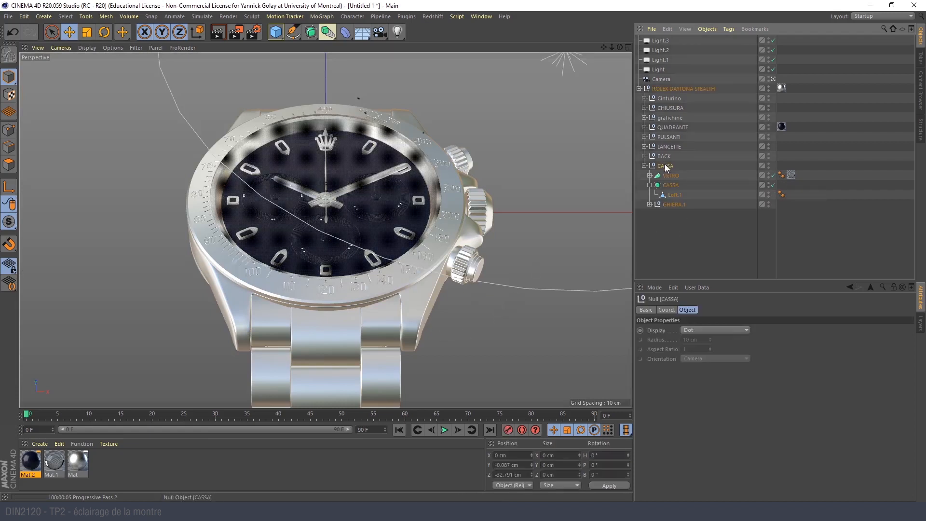
{"action": "left_click", "coordinate": [644, 165]}
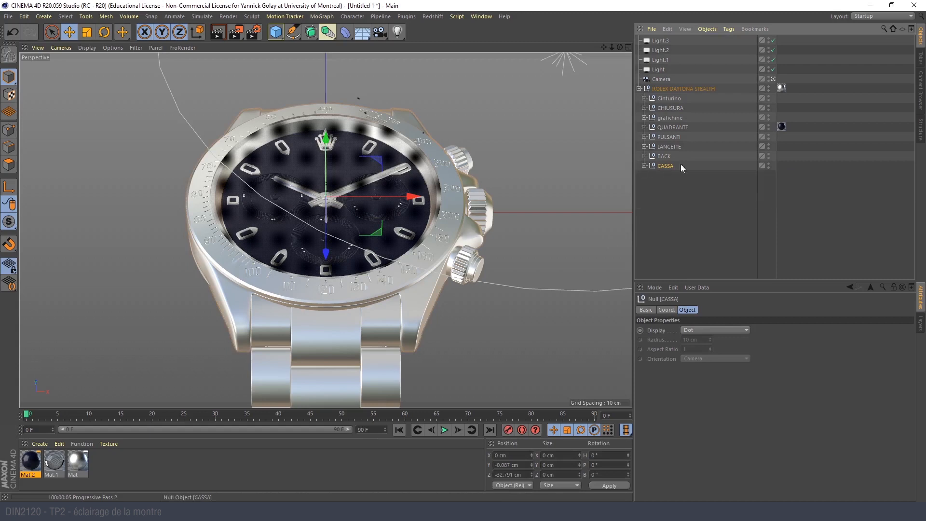
{"action": "left_click", "coordinate": [768, 165]}
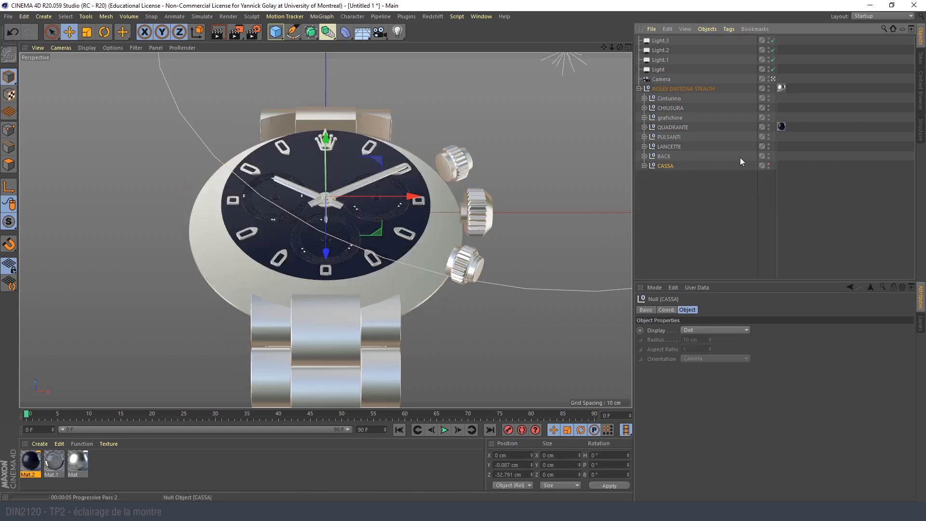
{"action": "left_click", "coordinate": [217, 32]}
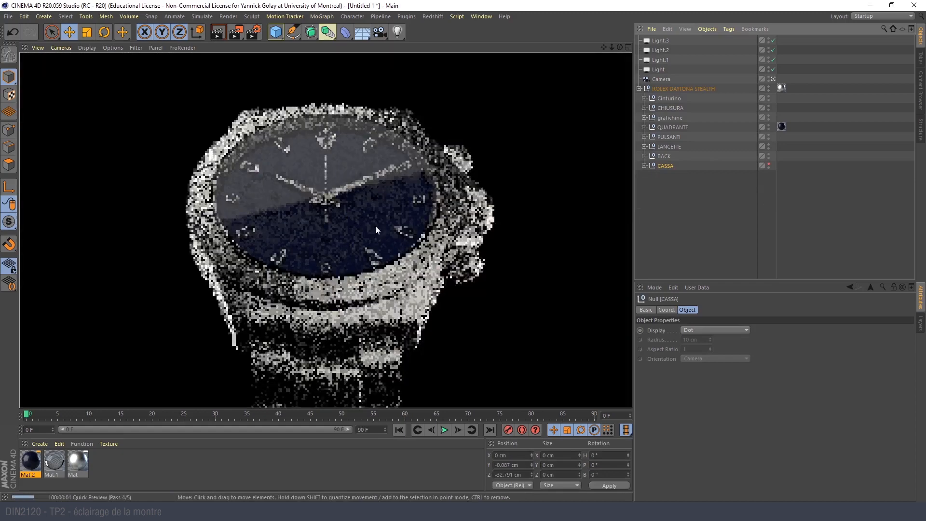
{"action": "left_click", "coordinate": [748, 193]}
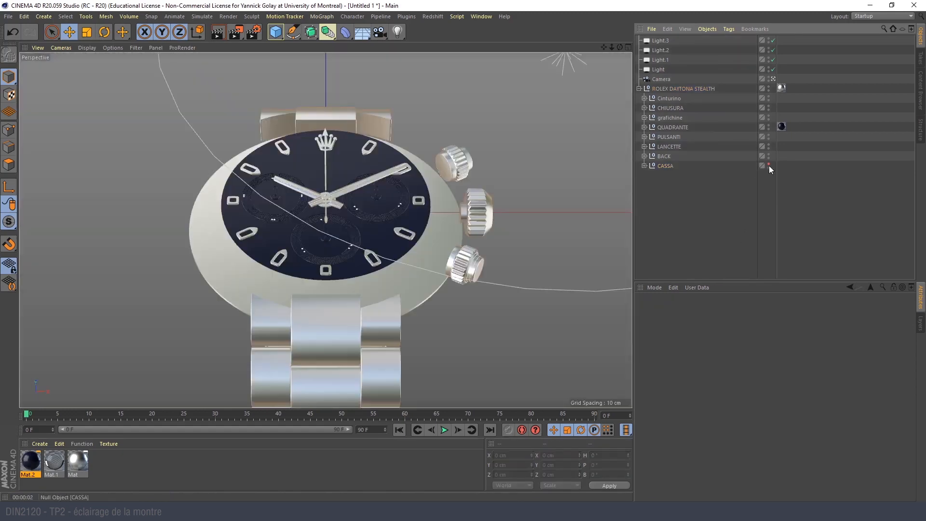
{"action": "left_click", "coordinate": [768, 169]}
{"action": "left_click", "coordinate": [218, 31]}
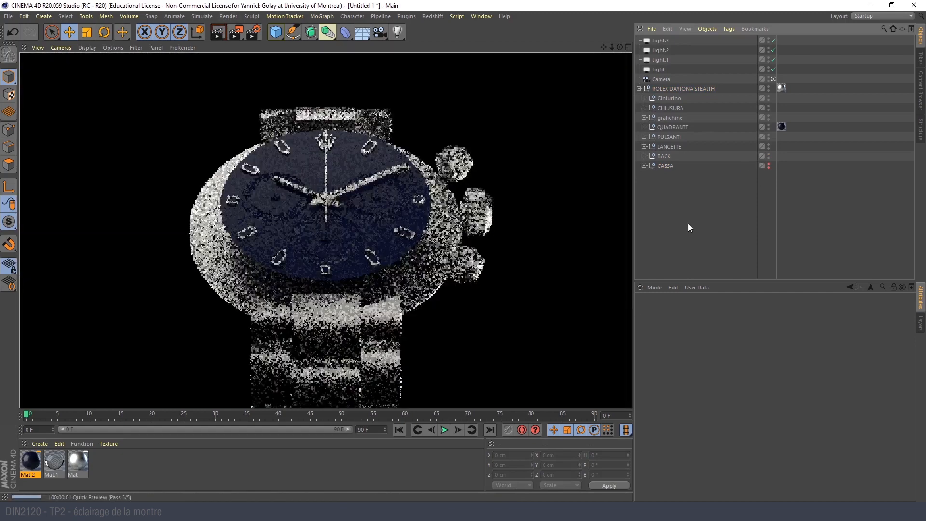
- Repeat the render preview without the case and make the CASSA group visible again
{"action": "left_click", "coordinate": [769, 167]}
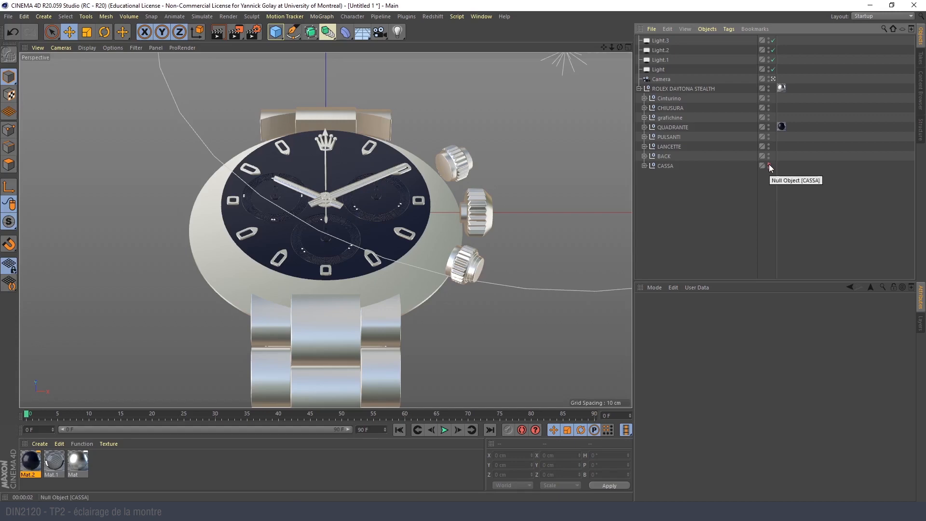
{"action": "left_click", "coordinate": [769, 165]}
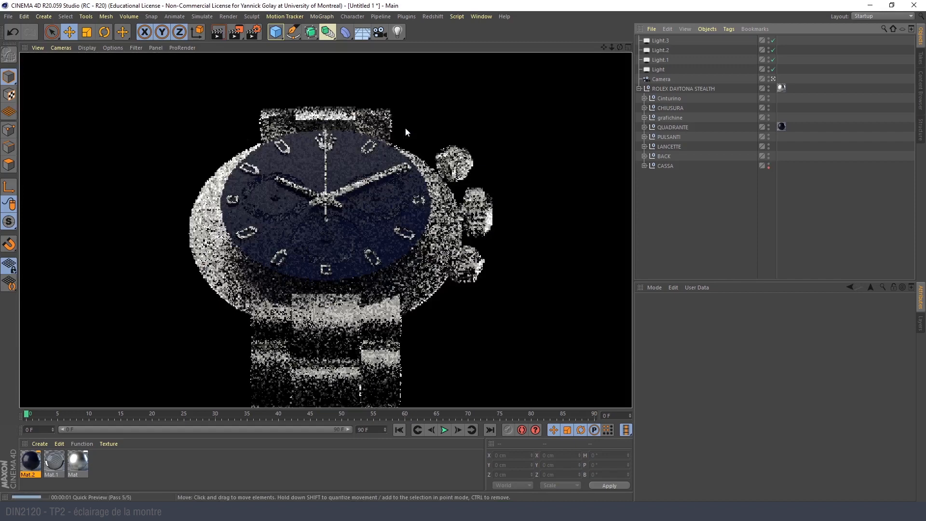
{"action": "left_click", "coordinate": [768, 167]}
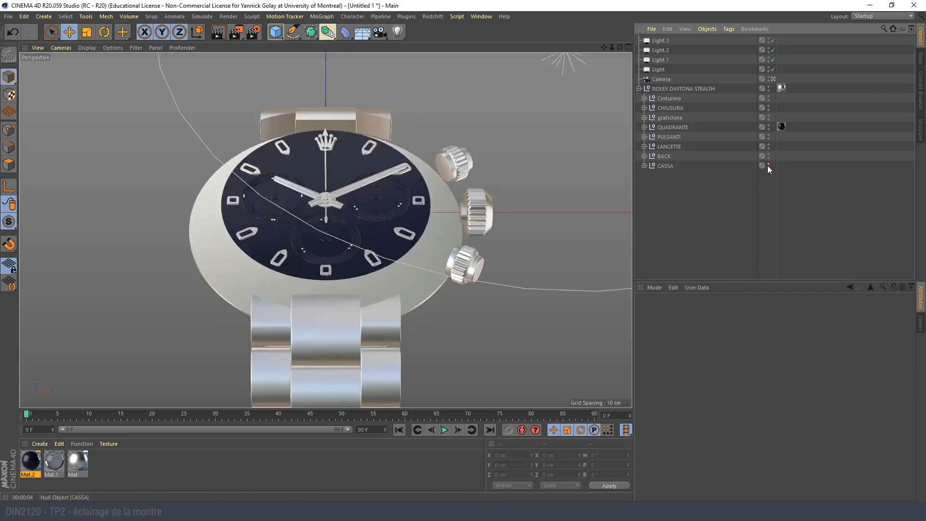
{"action": "left_click", "coordinate": [769, 166]}
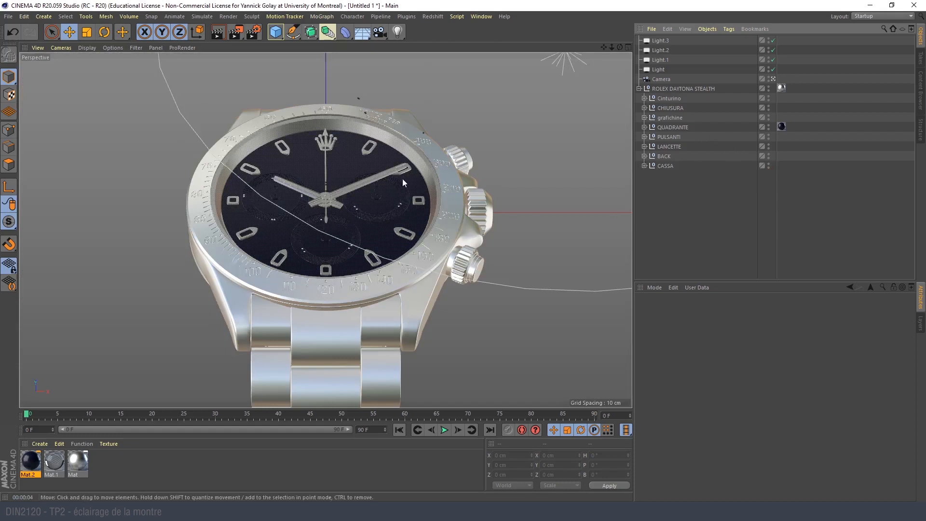
- Hide the watch glass VETRO inside the CASSA group again
{"action": "left_click", "coordinate": [334, 187]}
{"action": "left_click", "coordinate": [645, 166]}
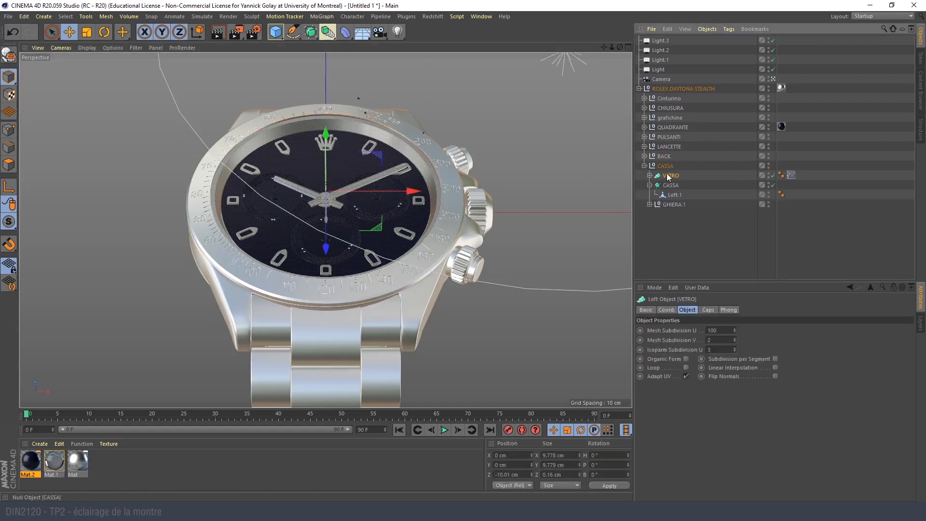
{"action": "left_click", "coordinate": [769, 175]}
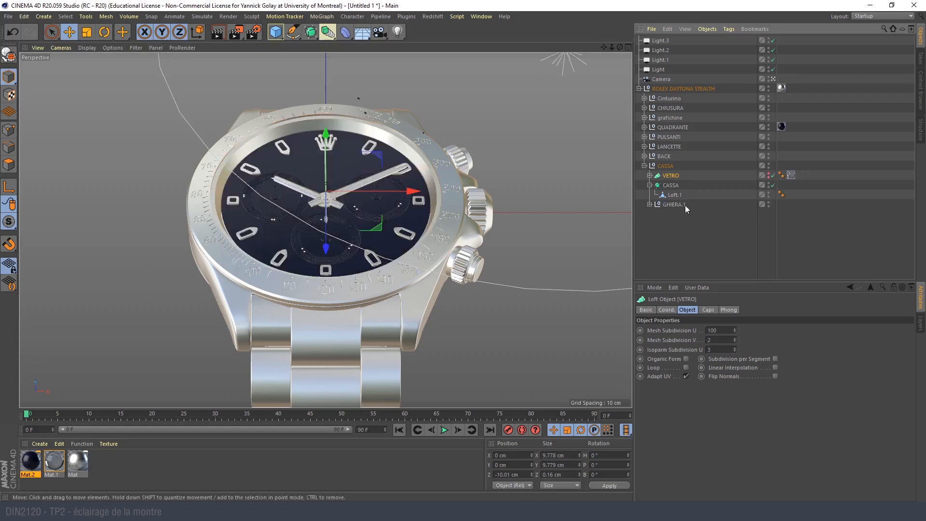
{"action": "left_click", "coordinate": [694, 229]}
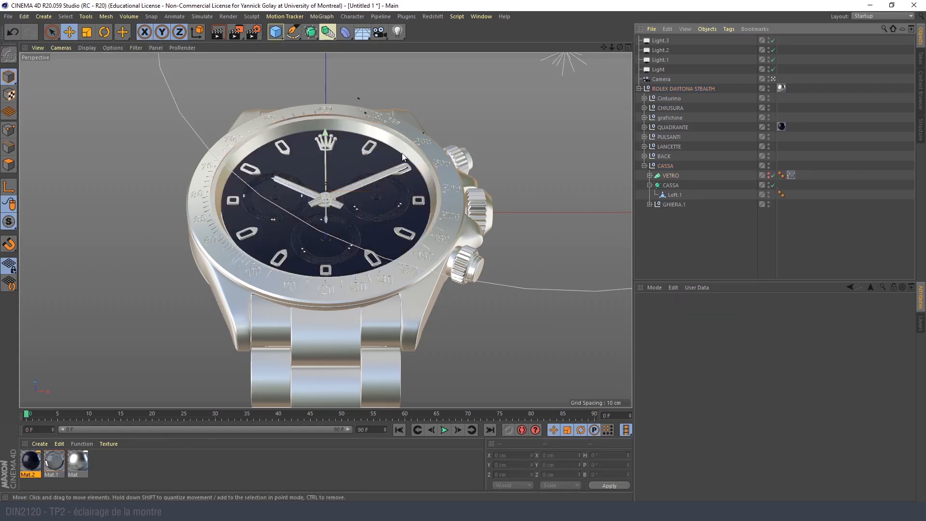
- Leave the camera view for a close-up of the dial and duplicate the dark blue material Mat.2
{"action": "scroll", "coordinate": [403, 156], "scroll_direction": "up", "scroll_amount": 8}
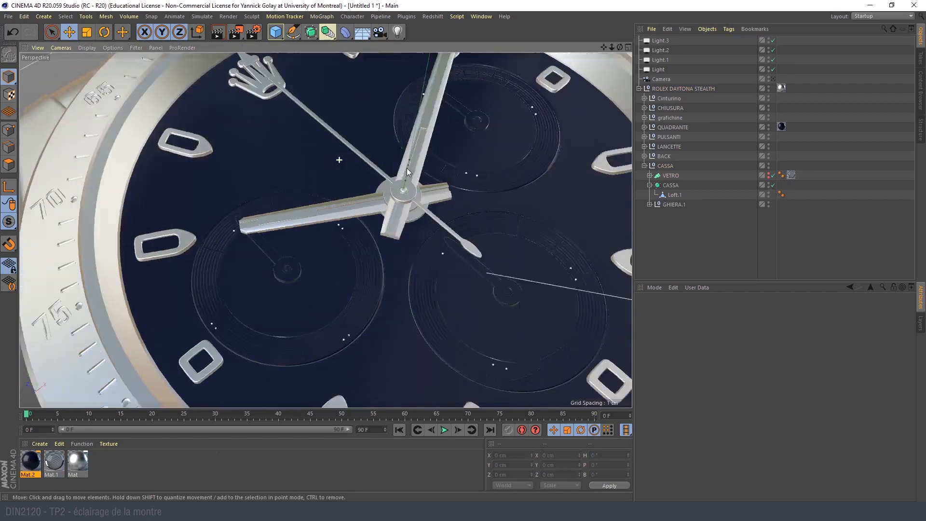
{"action": "middle_click_drag", "start_coordinate": [357, 175], "coordinate": [360, 226], "text": "alt"}
{"action": "right_click_drag", "start_coordinate": [361, 226], "coordinate": [344, 202], "text": "alt"}
{"action": "left_click_drag", "start_coordinate": [396, 192], "coordinate": [374, 187], "text": "alt"}
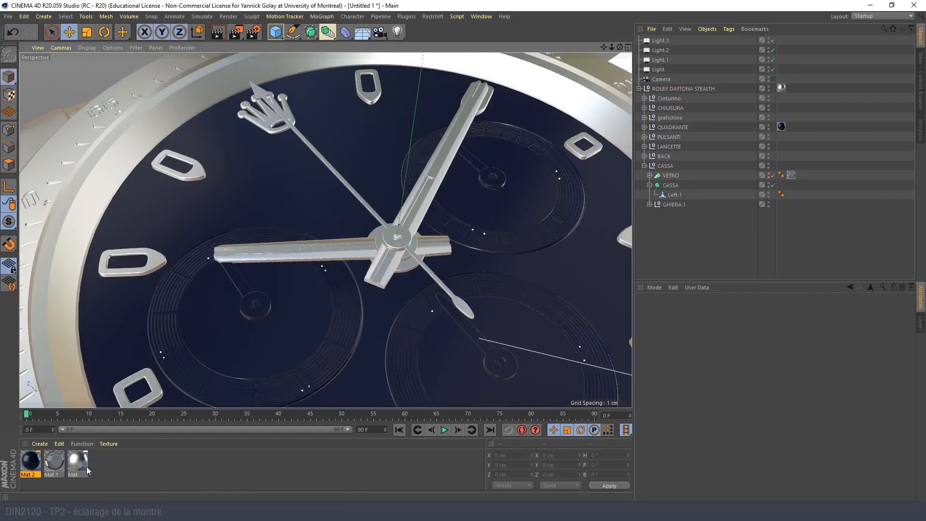
{"action": "left_click", "coordinate": [31, 462]}
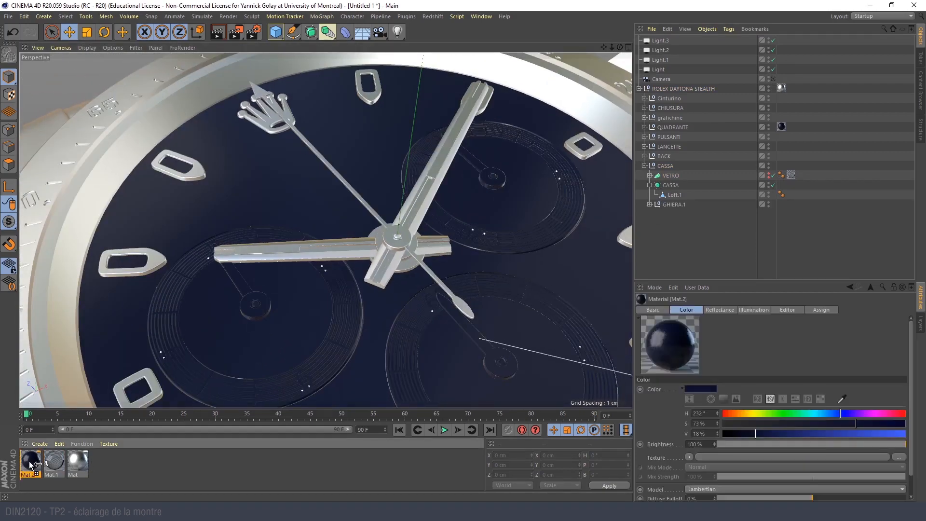
{"action": "left_click_drag", "start_coordinate": [30, 462], "coordinate": [30, 462], "text": "ctrl"}
- Set the duplicated material's color to bright red with hue 0°, saturation 100% and value 85%
{"action": "double_click", "coordinate": [30, 463]}
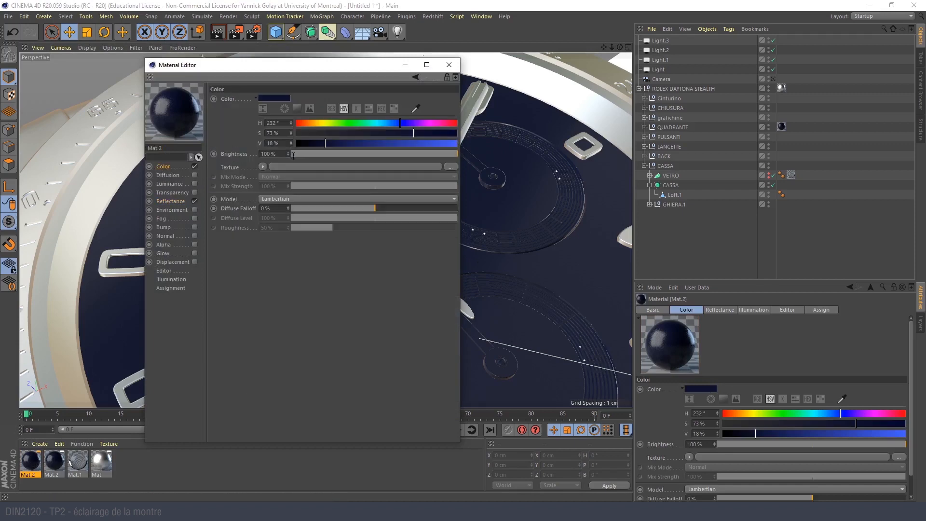
{"action": "left_click_drag", "start_coordinate": [306, 124], "coordinate": [283, 125]}
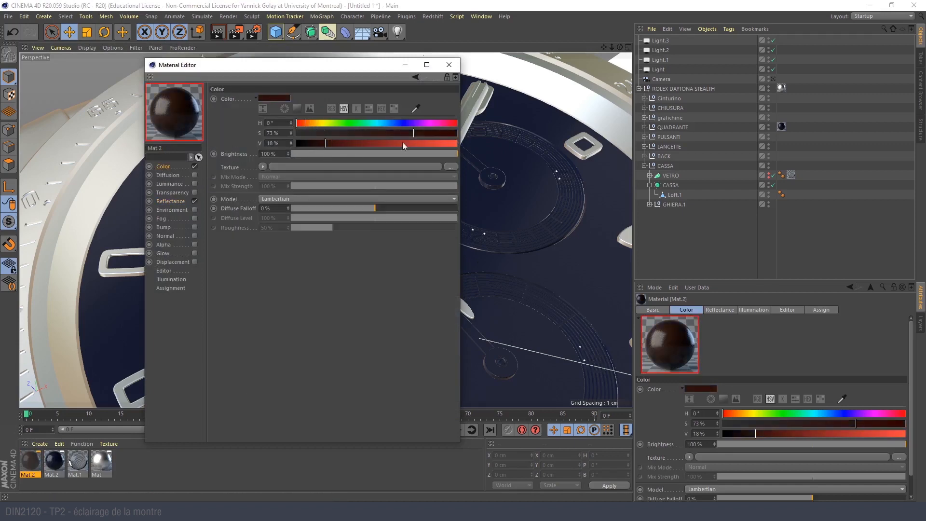
{"action": "left_click", "coordinate": [433, 145]}
{"action": "left_click_drag", "start_coordinate": [437, 135], "coordinate": [473, 135]}
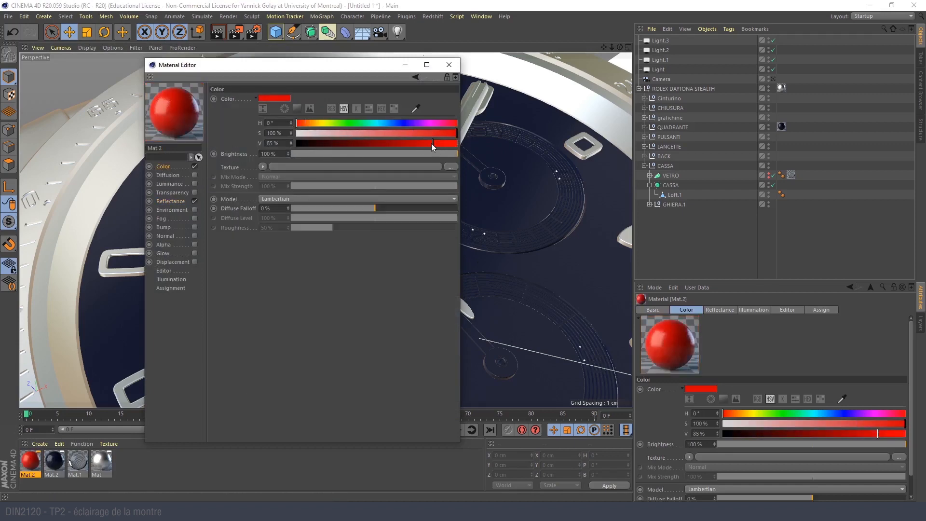
- Close the material settings and apply the red Mat.2 material to the central seconds hand and its round hub
{"action": "left_click", "coordinate": [453, 66]}
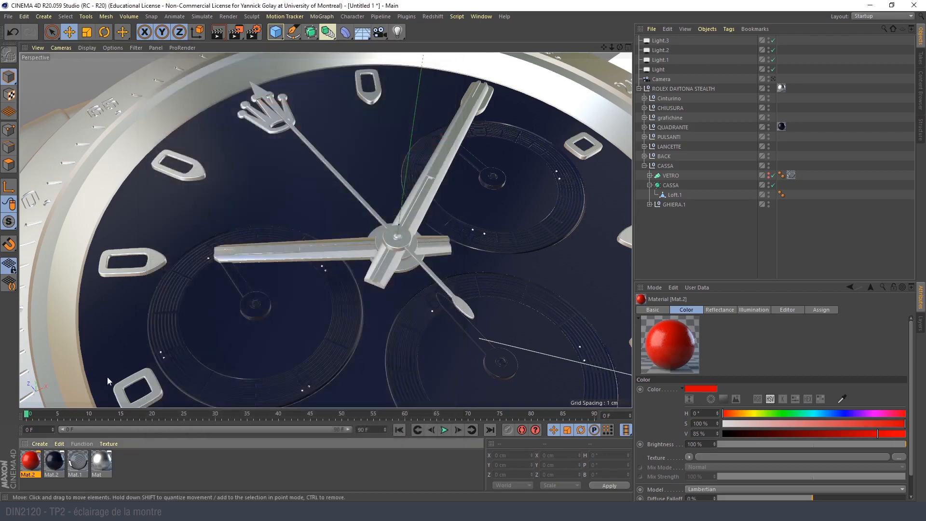
{"action": "left_click_drag", "start_coordinate": [389, 239], "coordinate": [369, 210]}
{"action": "key", "text": "ctrl+z"}
{"action": "left_click_drag", "start_coordinate": [399, 243], "coordinate": [441, 213], "text": "alt"}
{"action": "scroll", "coordinate": [431, 225], "scroll_direction": "up", "scroll_amount": 6}
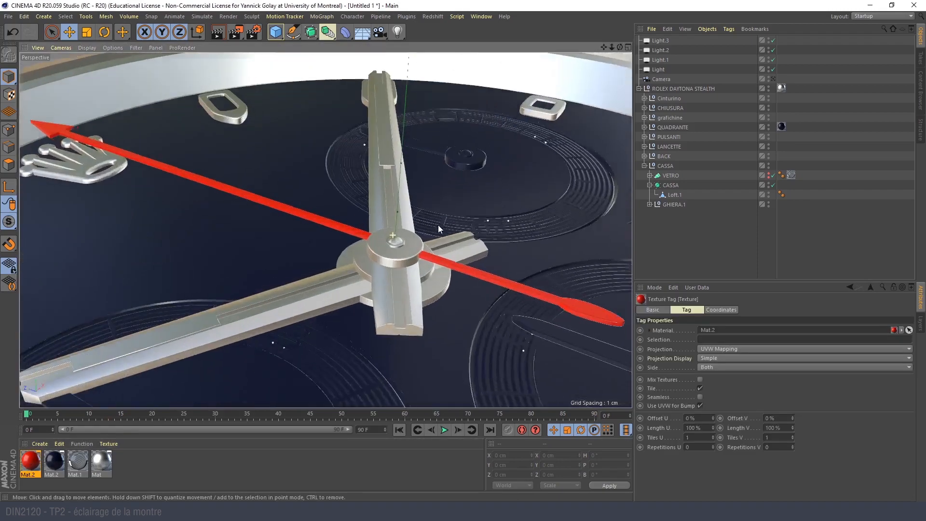
{"action": "left_click_drag", "start_coordinate": [383, 247], "coordinate": [471, 252], "text": "alt"}
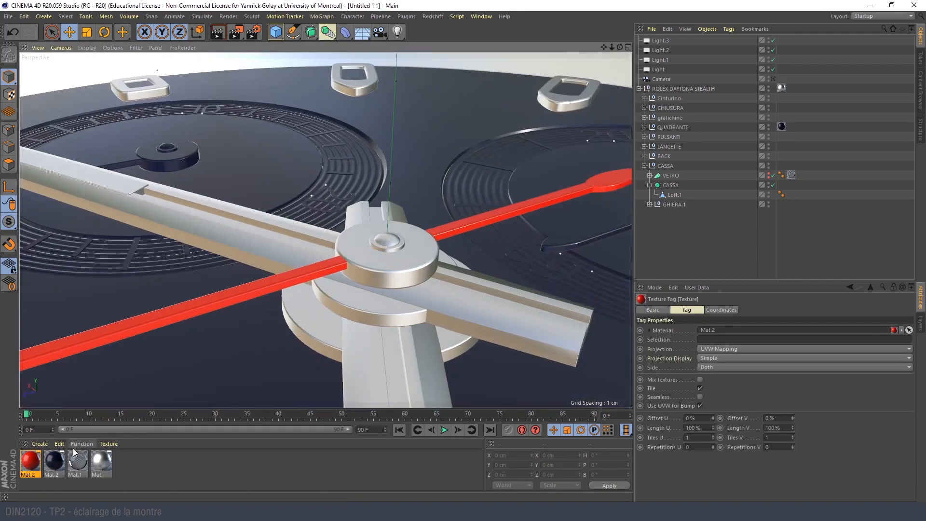
{"action": "left_click_drag", "start_coordinate": [31, 459], "coordinate": [361, 260]}
{"action": "left_click_drag", "start_coordinate": [362, 263], "coordinate": [223, 274], "text": "alt"}
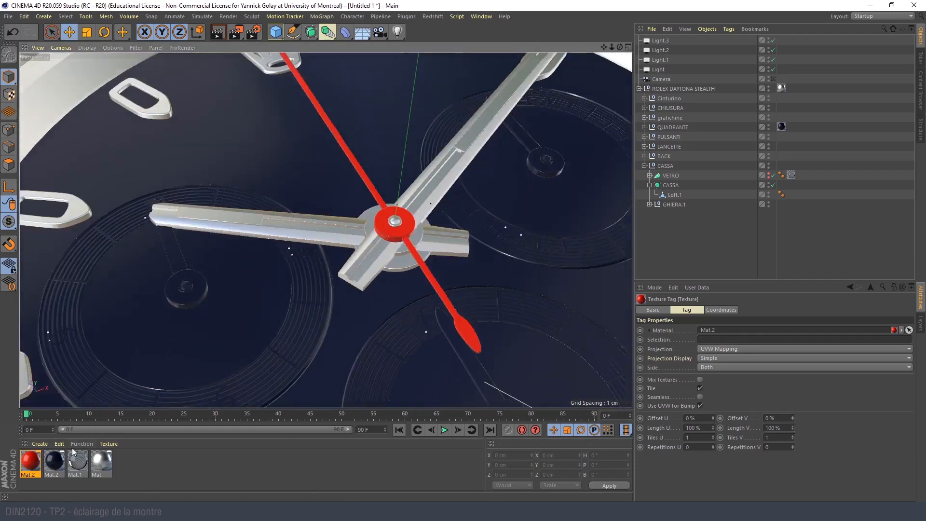
- Apply the dark blue Mat.2 material to the recessed inlays of both the hour and minute hands
{"action": "scroll", "coordinate": [223, 278], "scroll_direction": "up", "scroll_amount": 3}
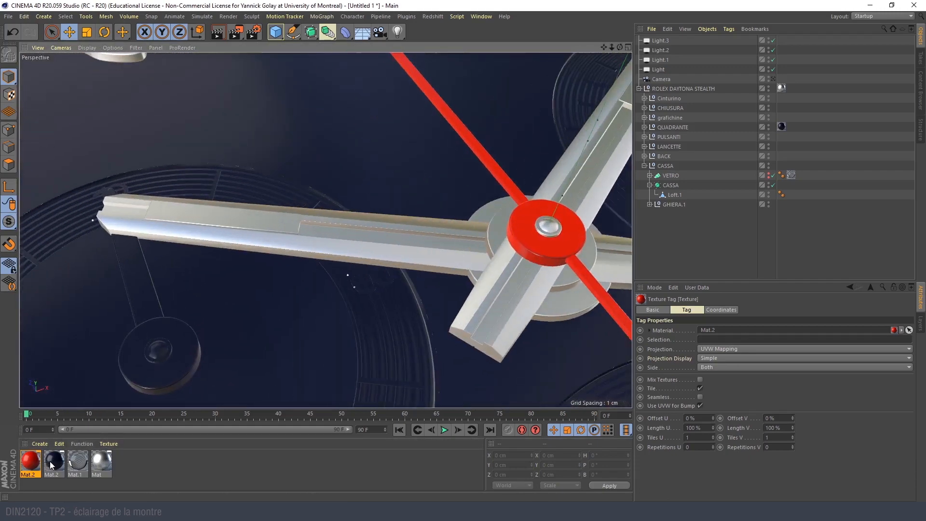
{"action": "left_click_drag", "start_coordinate": [51, 464], "coordinate": [202, 217]}
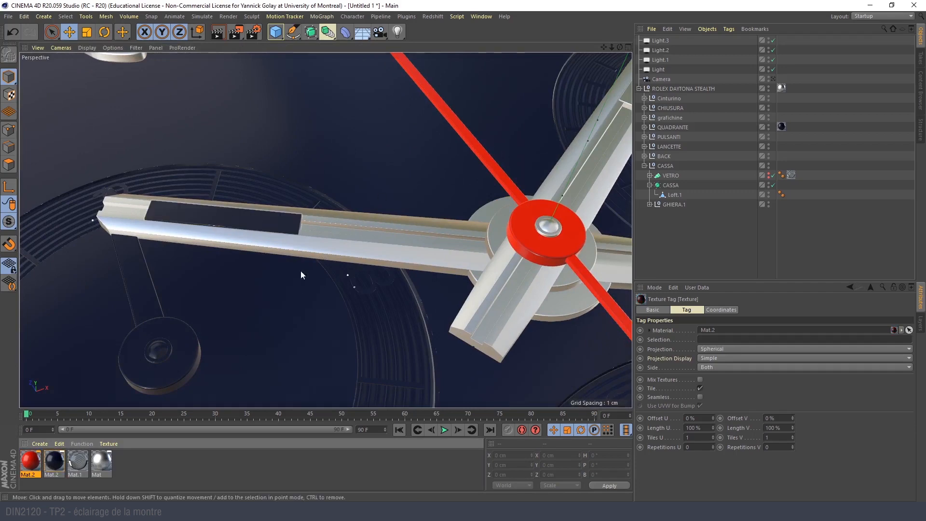
{"action": "left_click", "coordinate": [381, 217]}
{"action": "left_click_drag", "start_coordinate": [381, 217], "coordinate": [509, 190], "text": "alt"}
{"action": "middle_click_drag", "start_coordinate": [508, 190], "coordinate": [241, 208], "text": "alt"}
{"action": "left_click_drag", "start_coordinate": [56, 460], "coordinate": [421, 125]}
{"action": "left_click_drag", "start_coordinate": [332, 315], "coordinate": [261, 321], "text": "alt"}
{"action": "scroll", "coordinate": [261, 321], "scroll_direction": "down", "scroll_amount": 5}
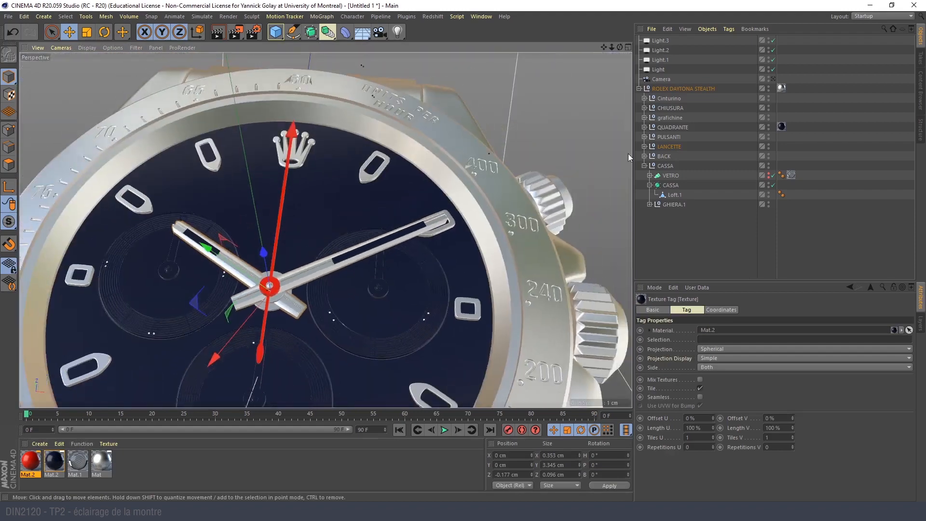
- Look through the scene camera again and make the watch glass VETRO visible
{"action": "left_click", "coordinate": [774, 78]}
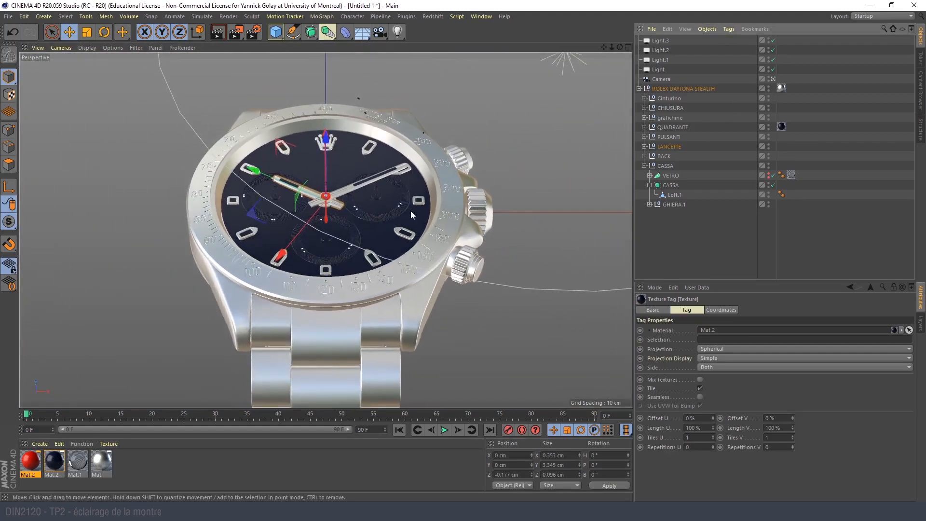
{"action": "left_click", "coordinate": [769, 176]}
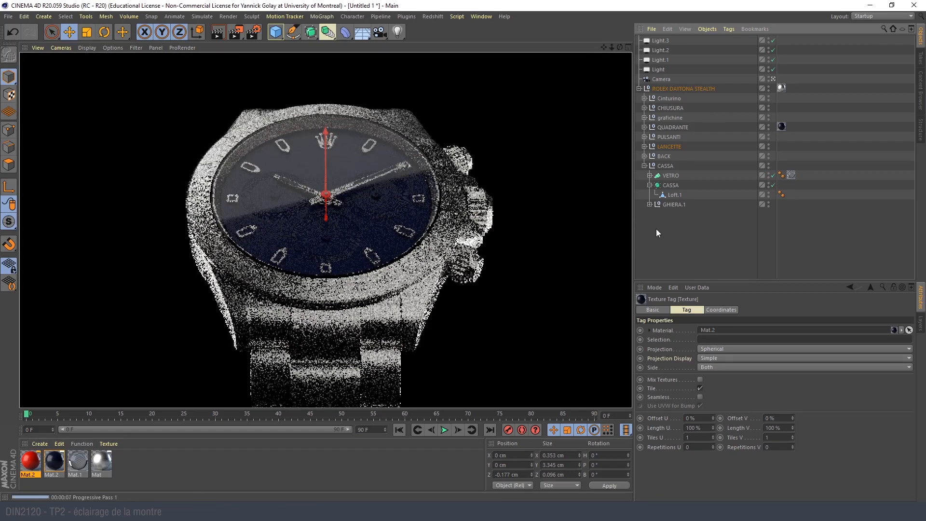
- Clear the selection and render only a region over the lower-left side of the watch case and lug
{"action": "left_click", "coordinate": [690, 238]}
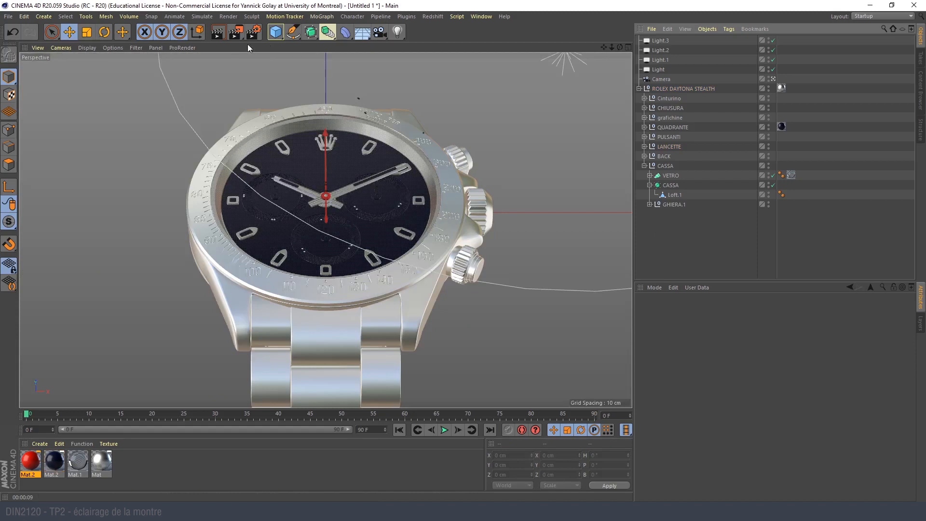
{"action": "left_click_drag", "start_coordinate": [236, 34], "coordinate": [264, 46]}
{"action": "left_click_drag", "start_coordinate": [185, 242], "coordinate": [302, 347]}
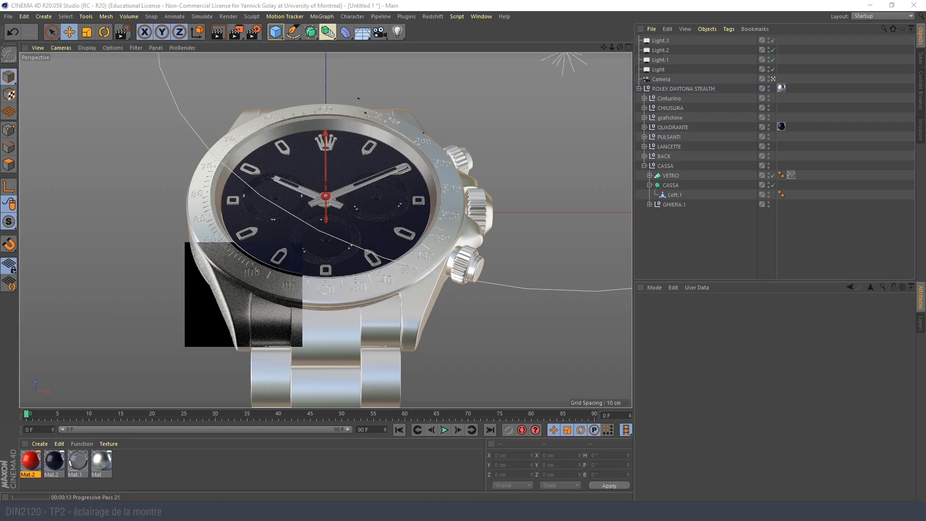
- Switch to the browser, look through the Behance watch results and open the BR V2-94 Bellytanker Bronze project in a new tab
{"action": "key", "text": "alt+Tab"}
{"action": "scroll", "coordinate": [534, 269], "scroll_direction": "down", "scroll_amount": 5}
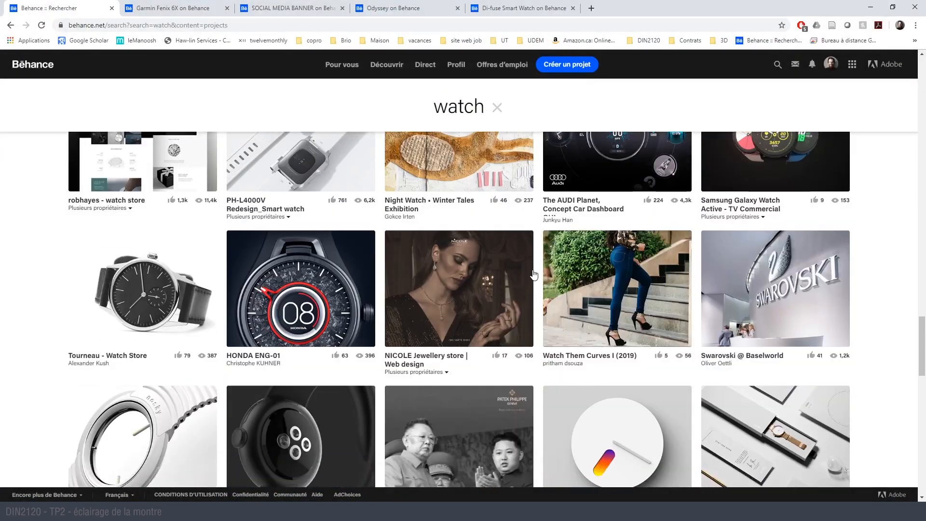
{"action": "scroll", "coordinate": [534, 275], "scroll_direction": "down", "scroll_amount": 8}
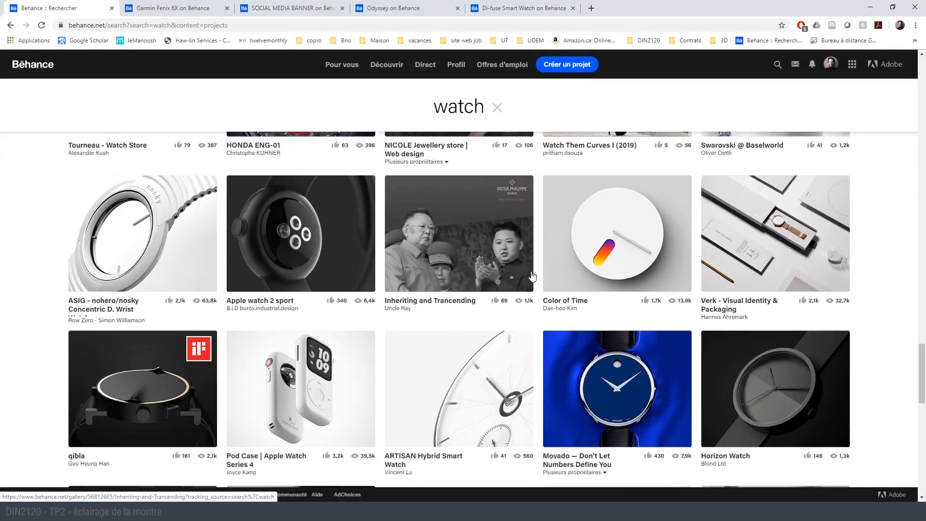
{"action": "scroll", "coordinate": [530, 273], "scroll_direction": "down", "scroll_amount": 4}
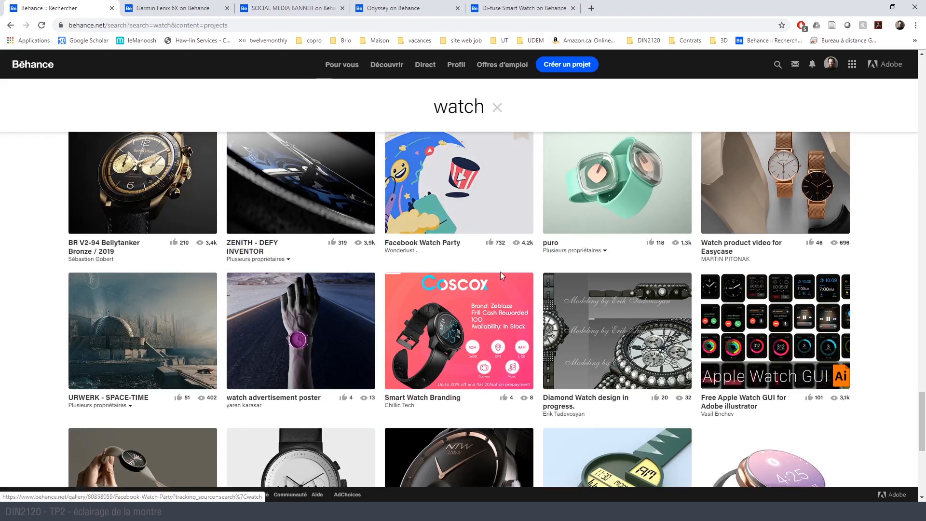
{"action": "middle_click", "coordinate": [147, 166]}
{"action": "left_click", "coordinate": [650, 8]}
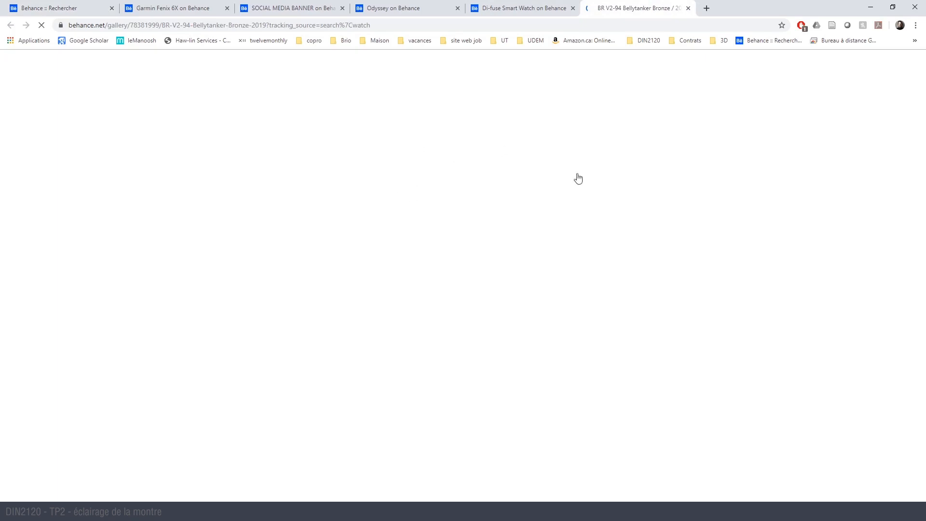
- Compare the Cinema 4D region render with the Di-fuse, BR V2-94, DT98 and Garmin Fenix 6X reference images on Behance
{"action": "left_click", "coordinate": [510, 512]}
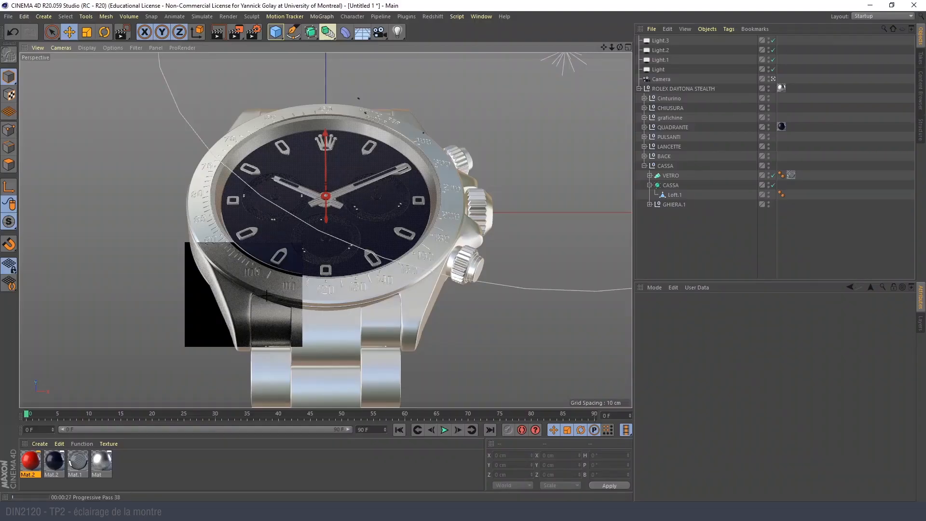
{"action": "left_click", "coordinate": [686, 228]}
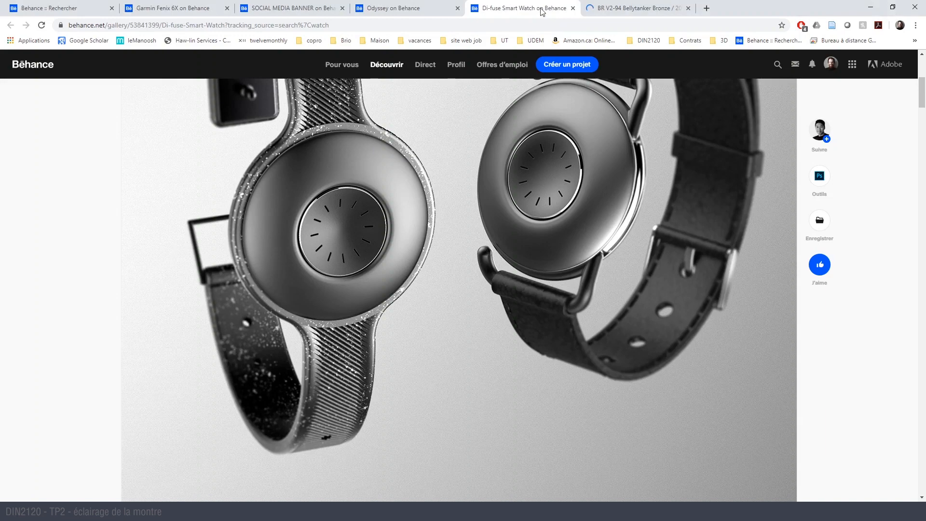
{"action": "scroll", "coordinate": [503, 160], "scroll_direction": "down", "scroll_amount": 12}
{"action": "left_click", "coordinate": [640, 4]}
{"action": "scroll", "coordinate": [396, 295], "scroll_direction": "down", "scroll_amount": 6}
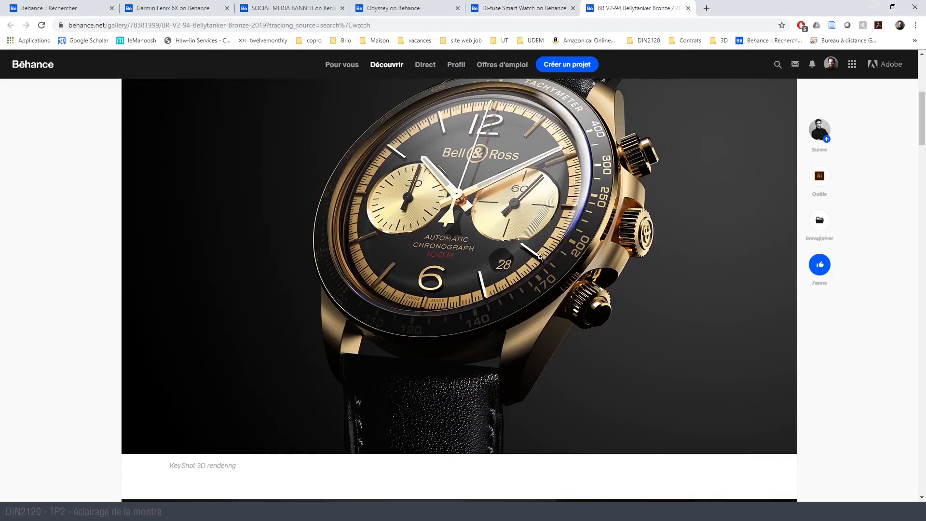
{"action": "left_click", "coordinate": [312, 3]}
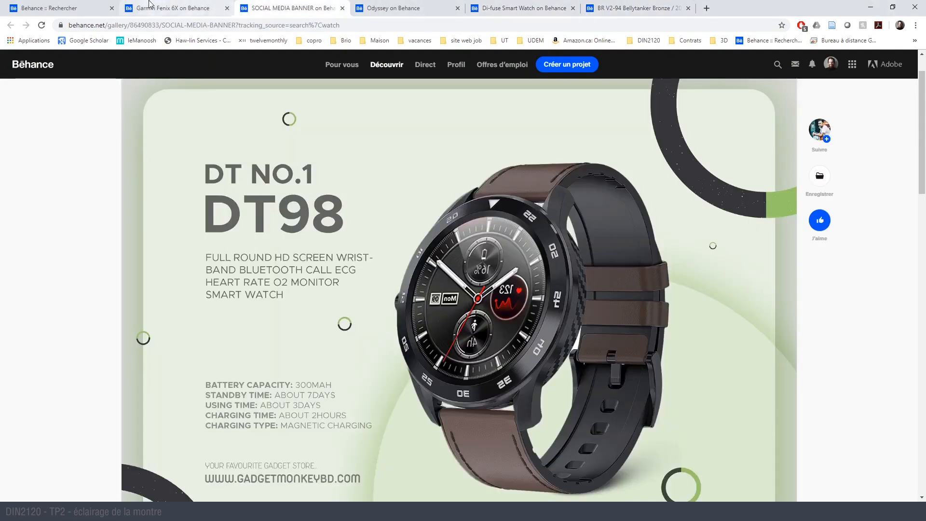
{"action": "left_click", "coordinate": [149, 4]}
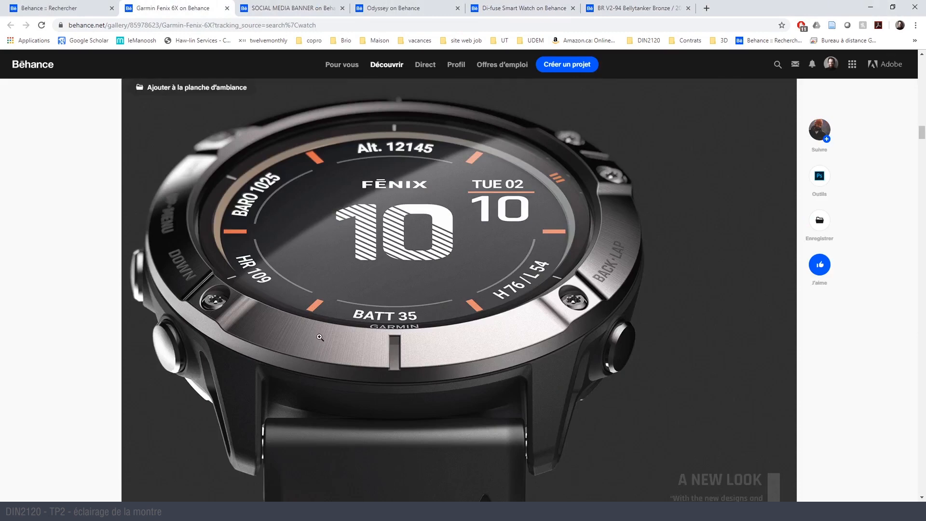
- Search Google Images for "stainless steel brushed texture" in a new browser tab
{"action": "left_click", "coordinate": [707, 8]}
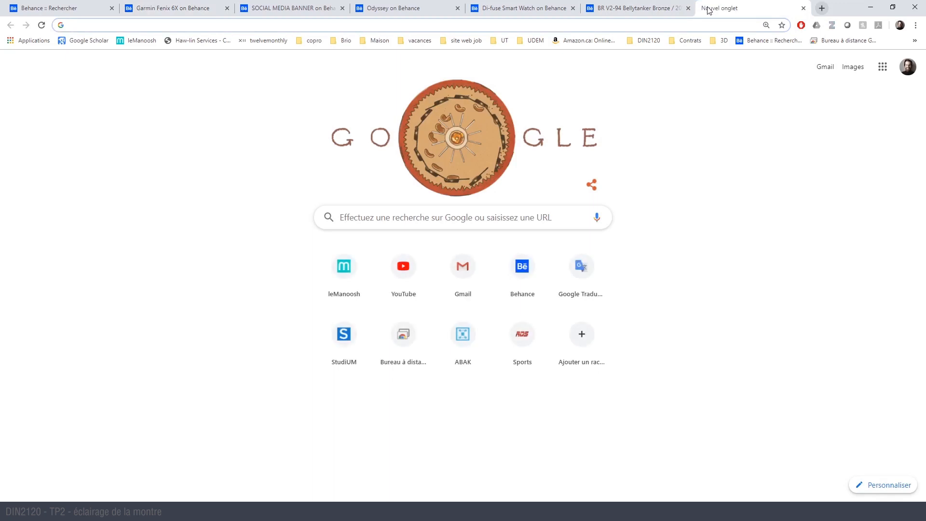
{"action": "type", "text": "st"}
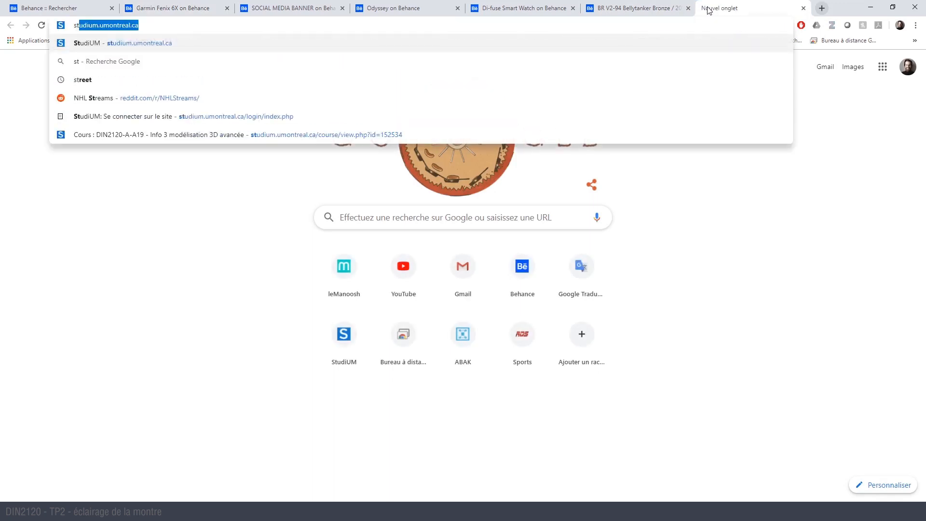
{"action": "type", "text": "ainless s"}
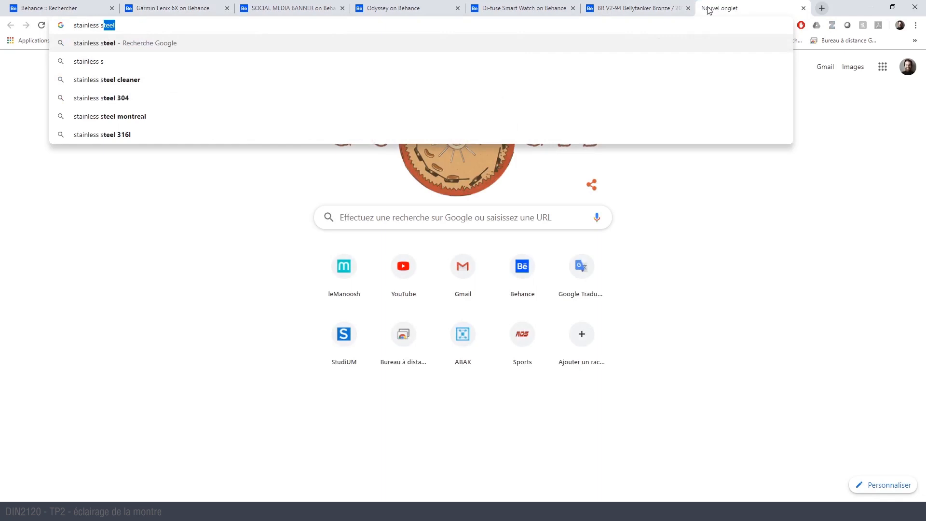
{"action": "type", "text": "teel brush"}
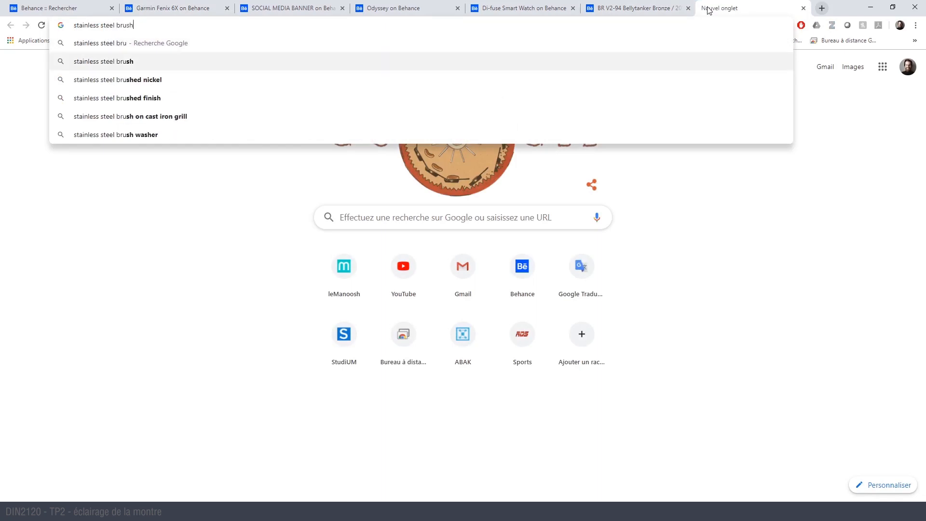
{"action": "type", "text": "ed texture"}
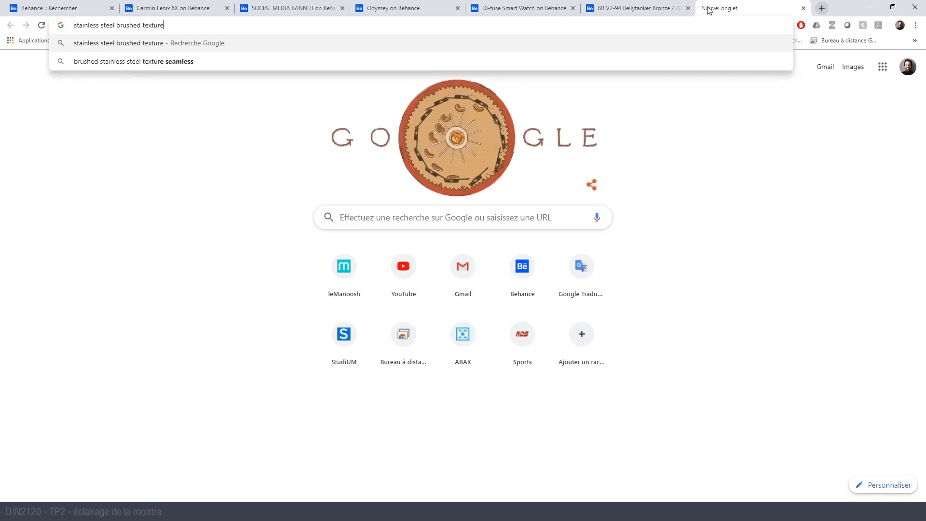
{"action": "key", "text": "Return"}
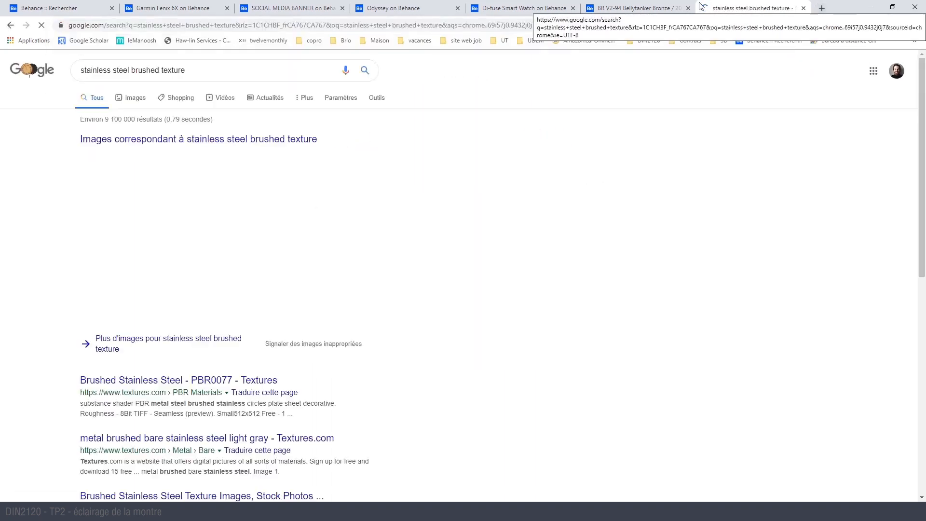
{"action": "left_click", "coordinate": [133, 100]}
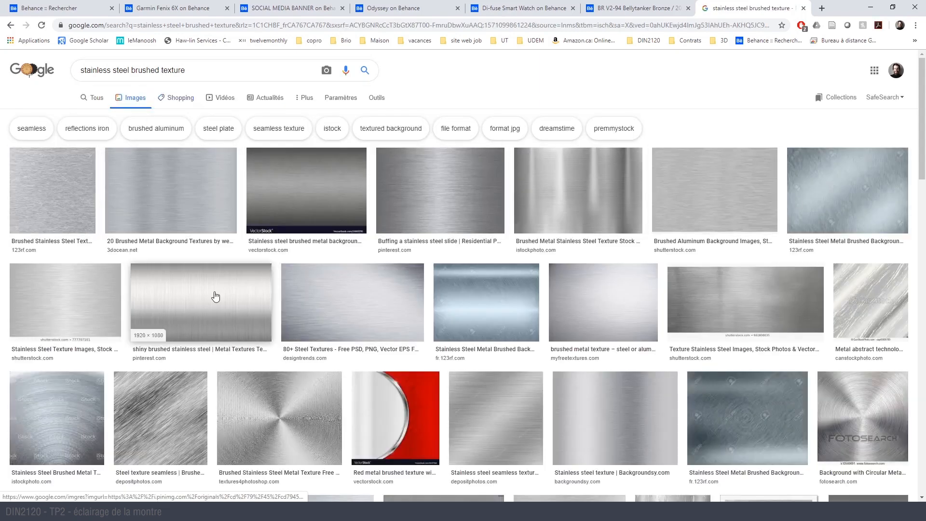
- Preview straight-brushed steel textures from the results, including the 123RF, Shutterstock and Lawcris images
{"action": "left_click", "coordinate": [50, 195]}
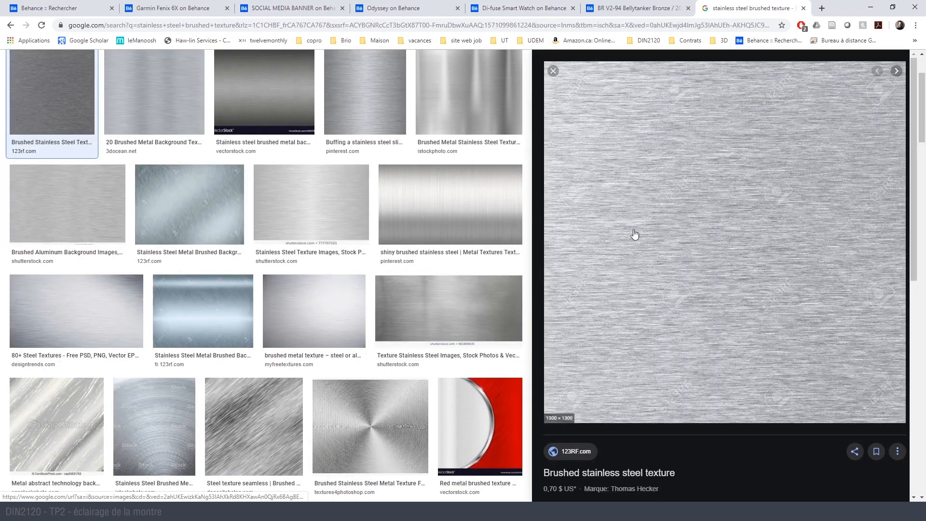
{"action": "scroll", "coordinate": [377, 312], "scroll_direction": "down", "scroll_amount": 4}
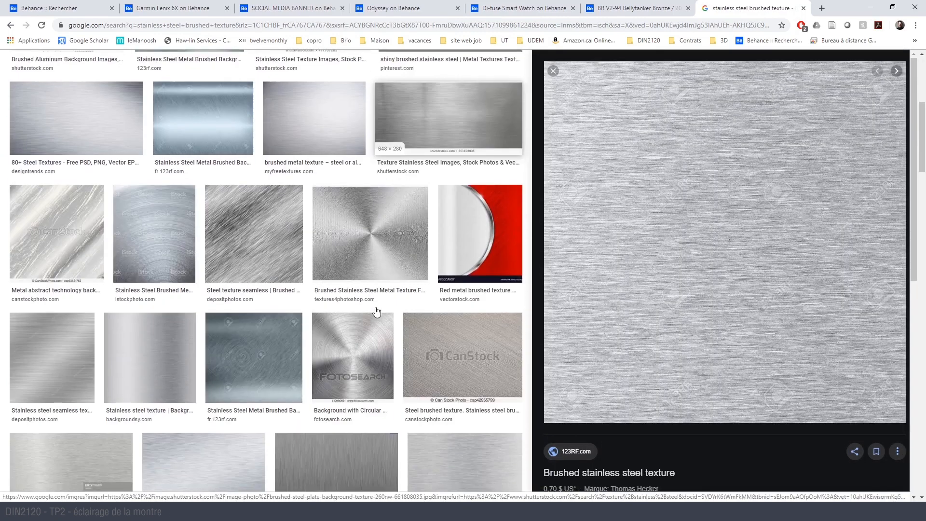
{"action": "scroll", "coordinate": [376, 311], "scroll_direction": "down", "scroll_amount": 4}
{"action": "left_click", "coordinate": [354, 293]}
{"action": "left_click", "coordinate": [444, 309]}
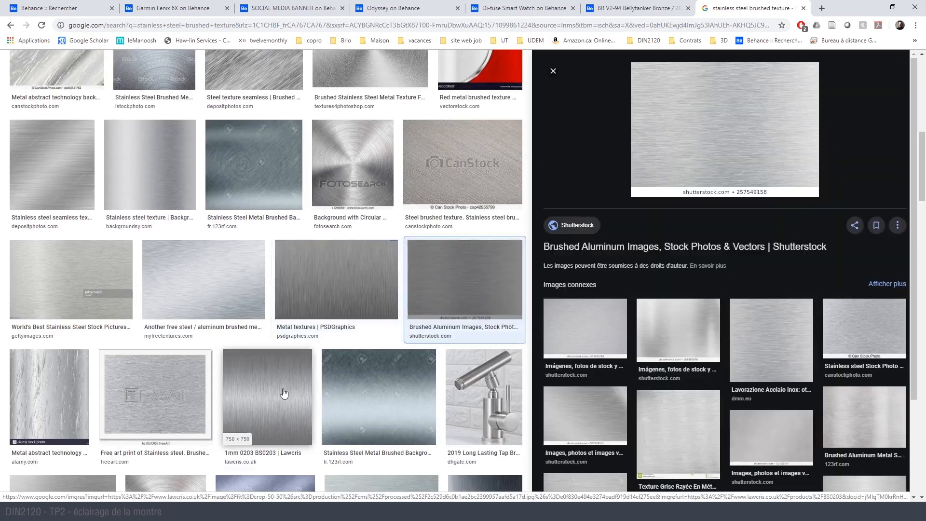
{"action": "left_click", "coordinate": [283, 392]}
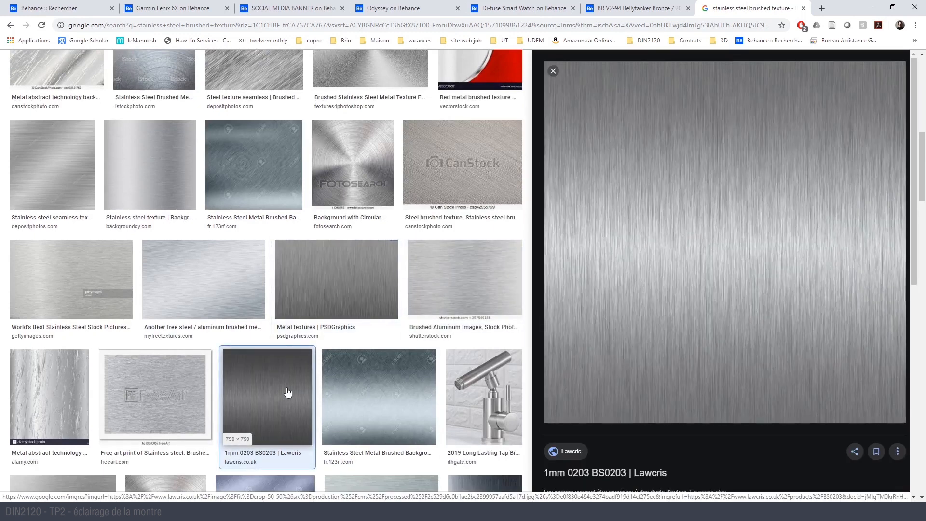
{"action": "scroll", "coordinate": [292, 388], "scroll_direction": "down", "scroll_amount": 3}
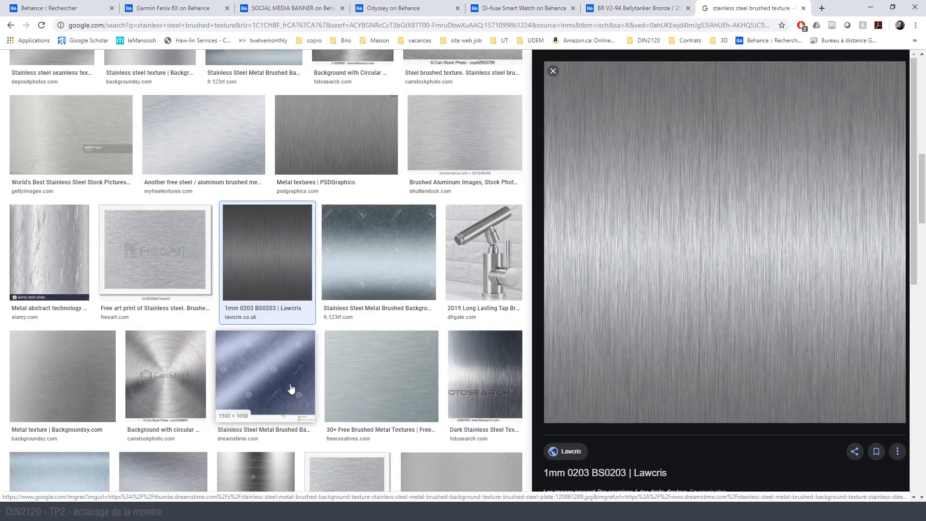
- Preview the circular brushed stainless steel texture from Textures4Photoshop
{"action": "scroll", "coordinate": [186, 392], "scroll_direction": "up", "scroll_amount": 6}
{"action": "scroll", "coordinate": [187, 390], "scroll_direction": "up", "scroll_amount": 7}
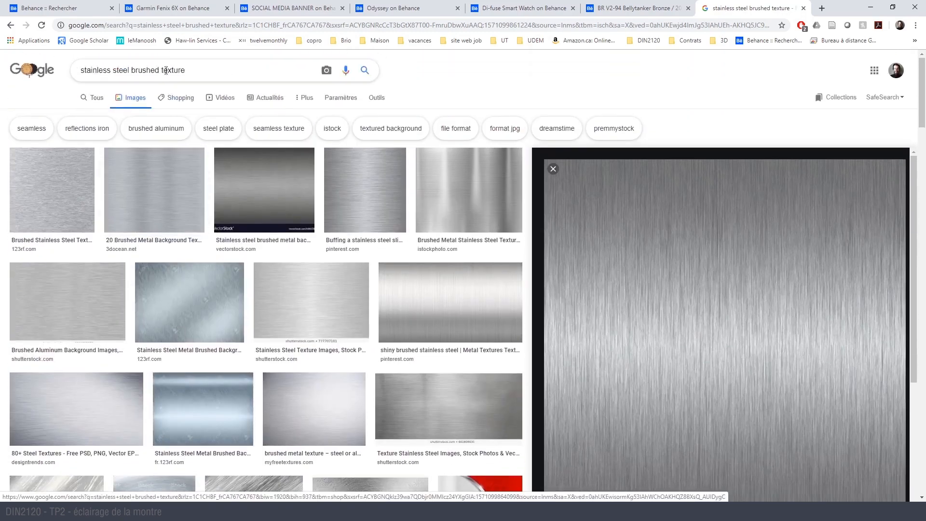
{"action": "scroll", "coordinate": [351, 287], "scroll_direction": "down", "scroll_amount": 5}
{"action": "left_click", "coordinate": [350, 287]}
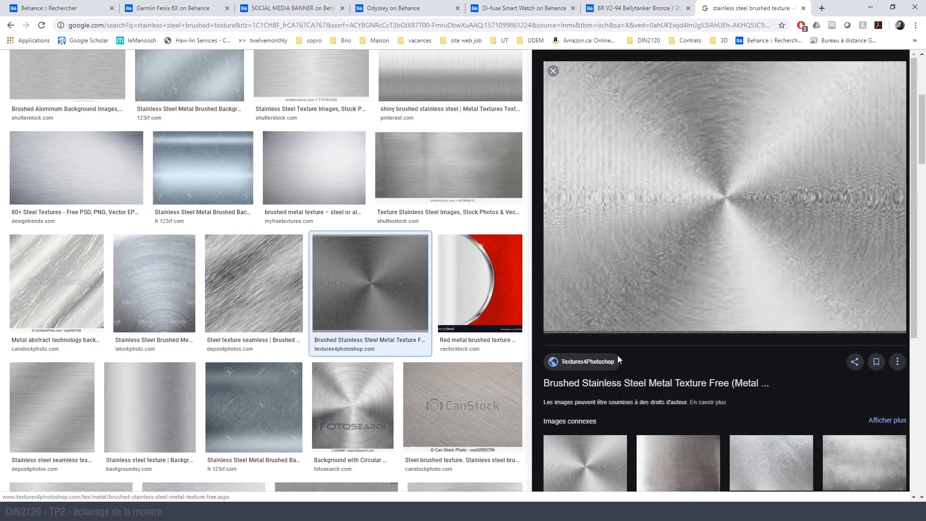
{"action": "scroll", "coordinate": [283, 269], "scroll_direction": "up", "scroll_amount": 5}
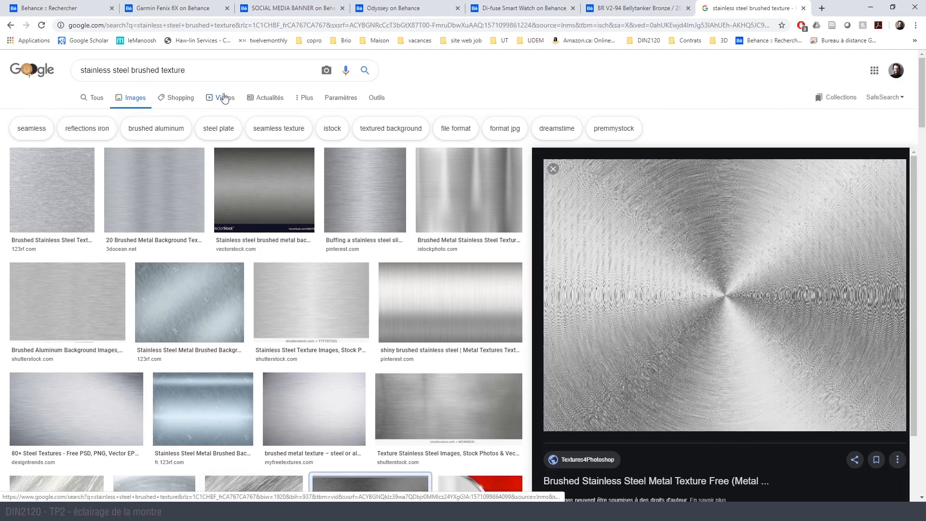
- Search Google Images for "stainless steel brushed center texture" and browse the results for a circular brushed pattern
{"action": "left_click", "coordinate": [219, 68]}
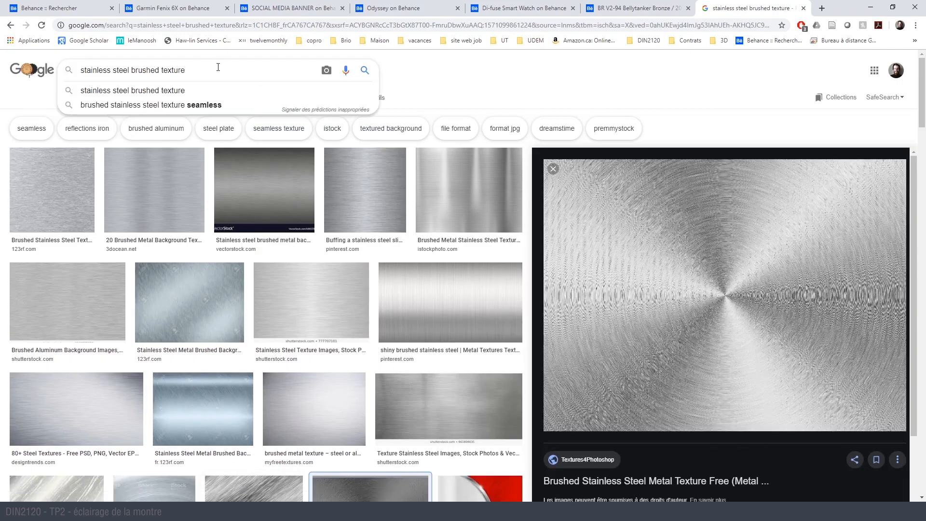
{"action": "left_click", "coordinate": [163, 72]}
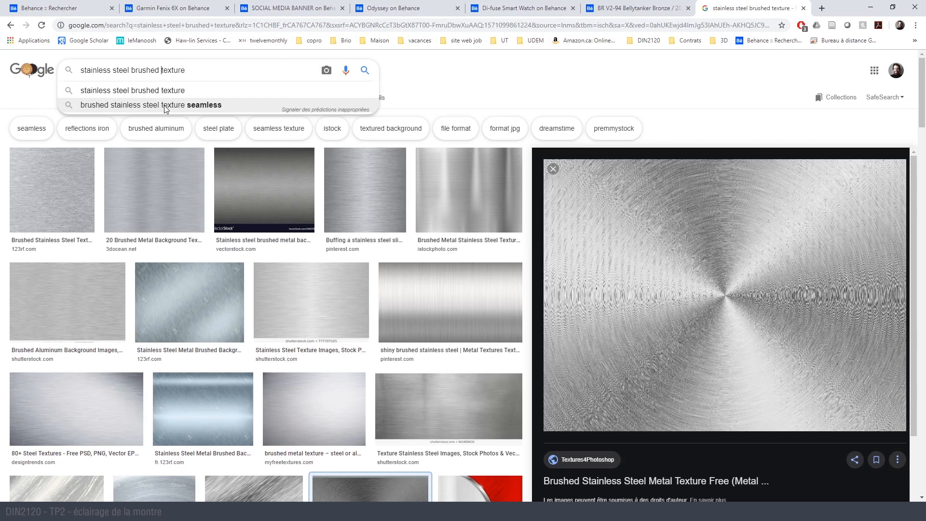
{"action": "type", "text": "cent"}
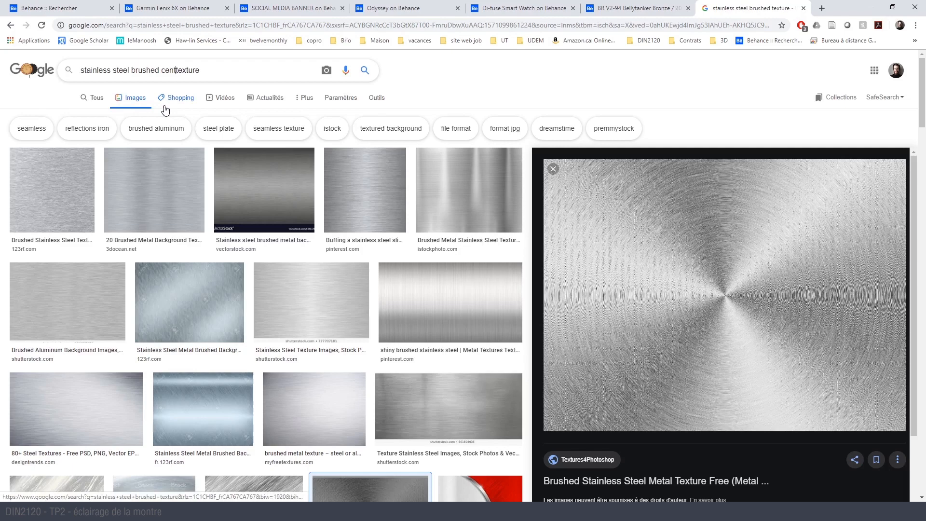
{"action": "type", "text": "er"}
{"action": "key", "text": "Return"}
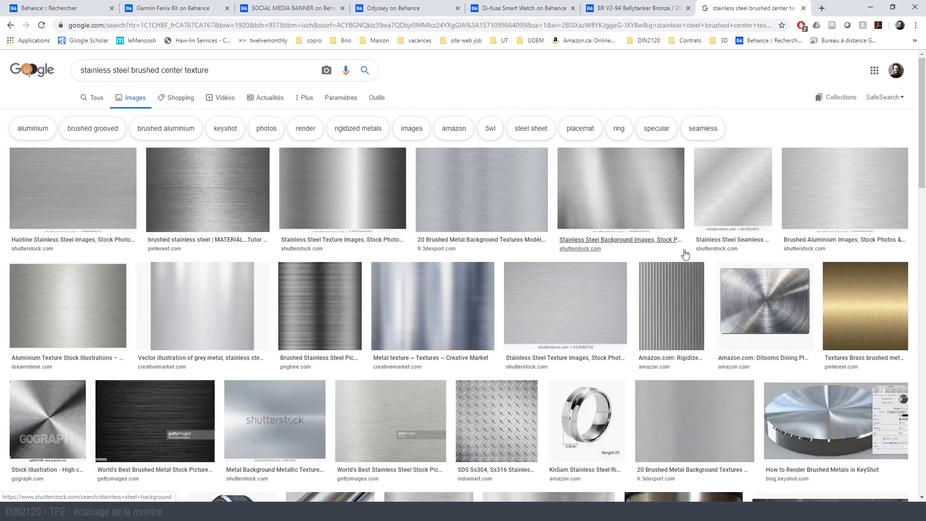
{"action": "scroll", "coordinate": [449, 206], "scroll_direction": "down", "scroll_amount": 5}
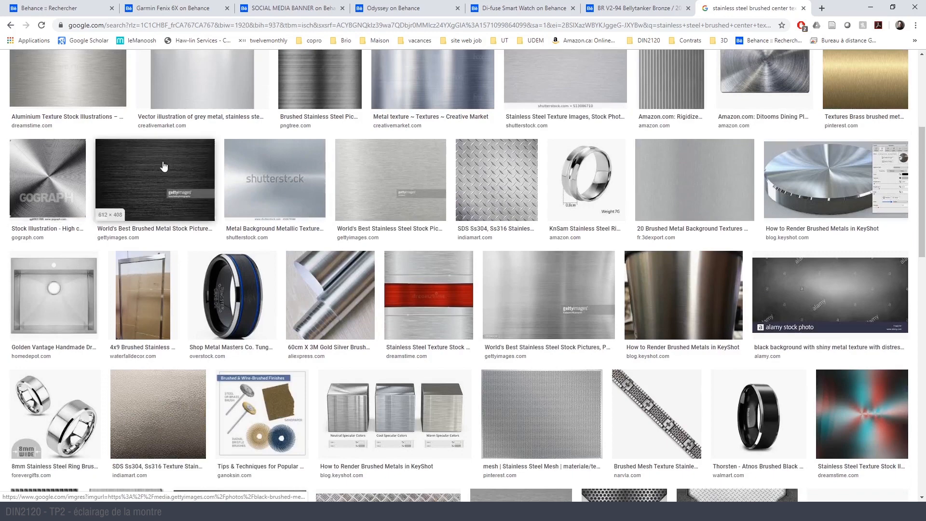
{"action": "scroll", "coordinate": [590, 182], "scroll_direction": "up", "scroll_amount": 5}
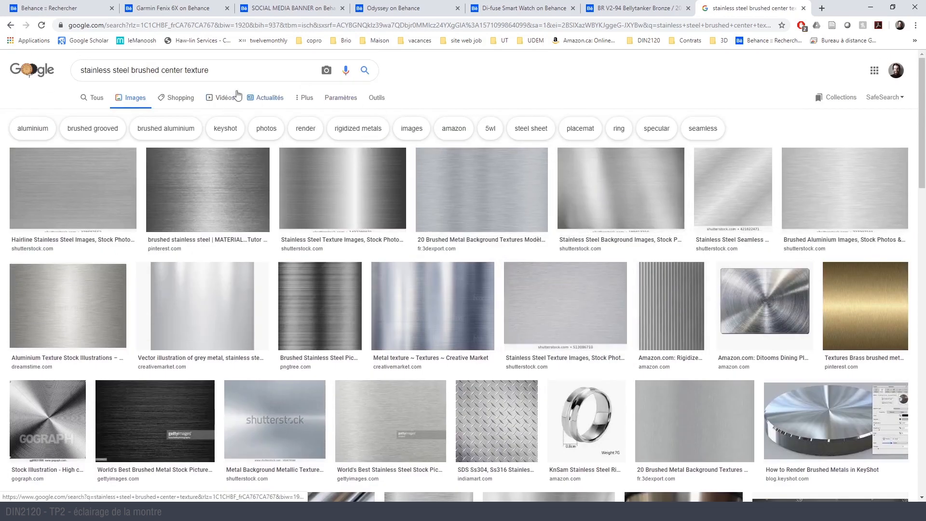
- Search for "stainless steel brushed round texture" and preview the circular textures from Shutterstock and Megapixl
{"action": "double_click", "coordinate": [172, 71]}
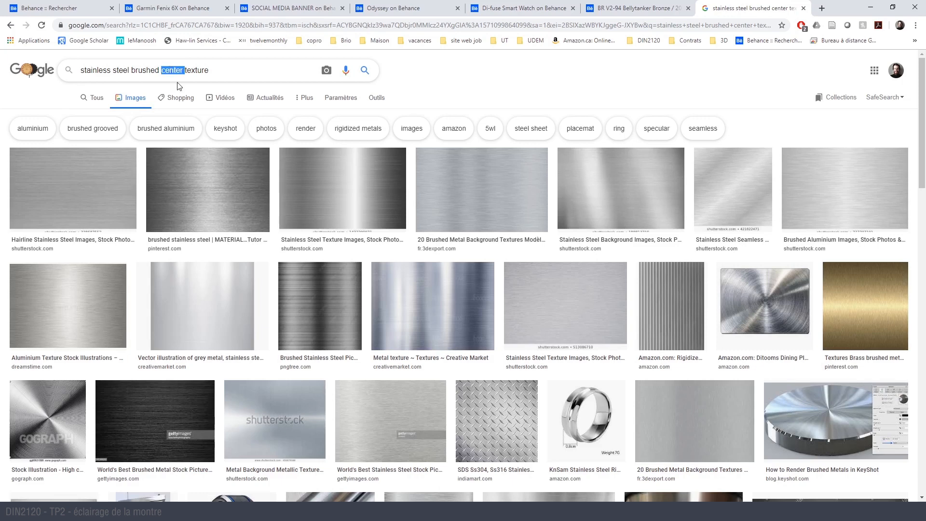
{"action": "key", "text": "BackSpace"}
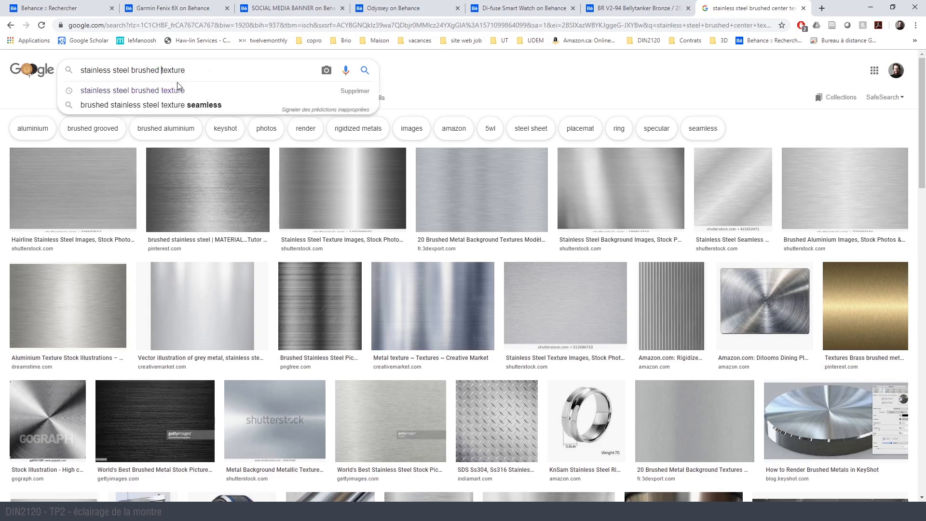
{"action": "type", "text": "round"}
{"action": "key", "text": "Return"}
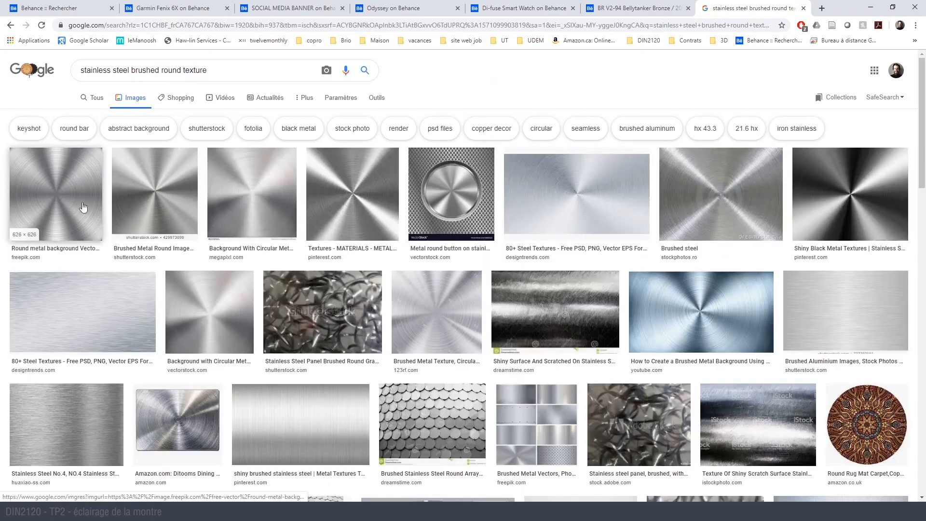
{"action": "left_click", "coordinate": [140, 205]}
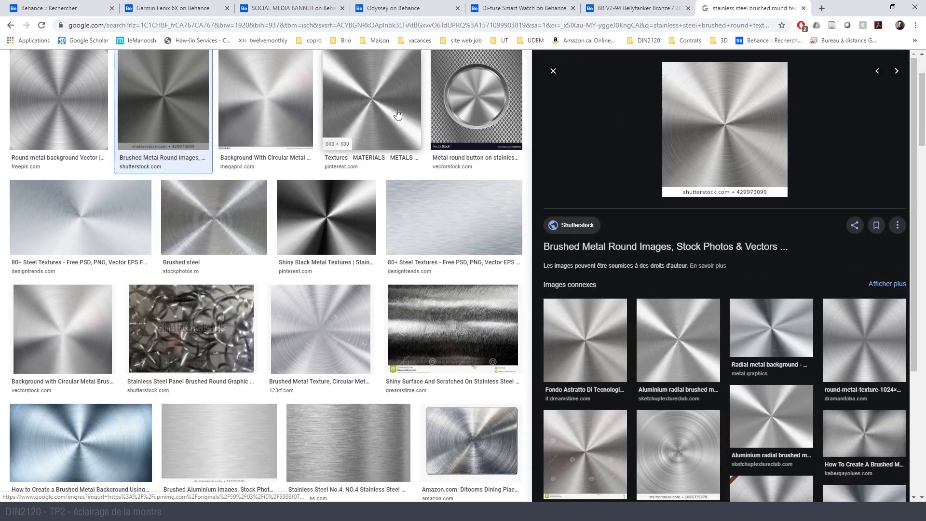
{"action": "left_click", "coordinate": [283, 102]}
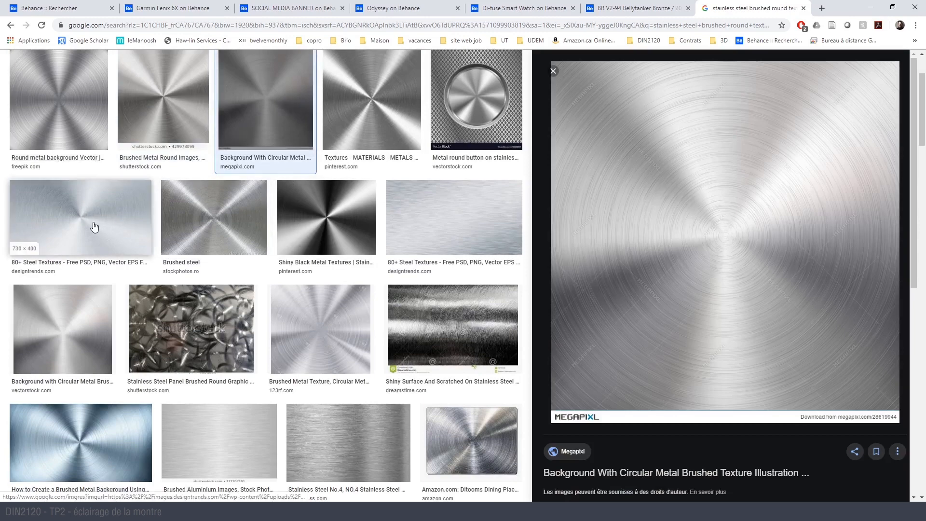
{"action": "scroll", "coordinate": [184, 125], "scroll_direction": "up", "scroll_amount": 2}
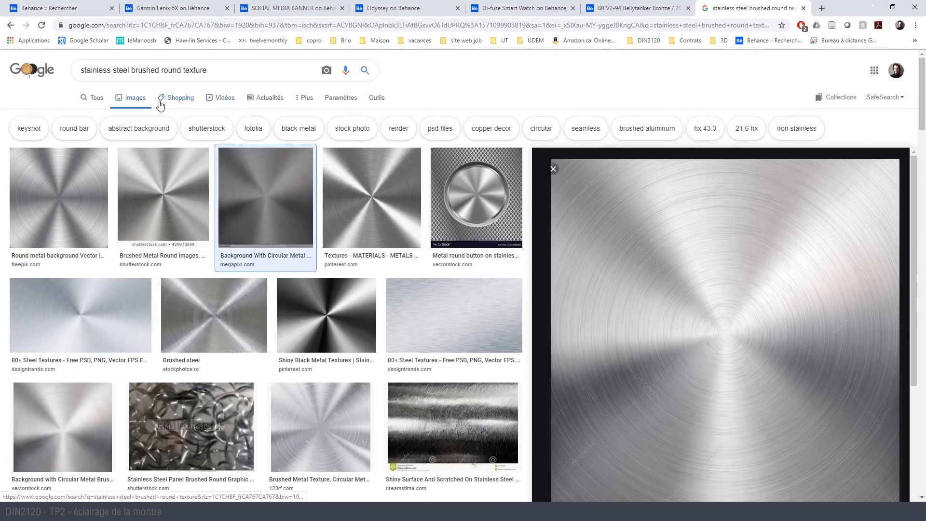
- Filter the round brushed texture results by size to show only large images
{"action": "left_click", "coordinate": [374, 101]}
{"action": "left_click", "coordinate": [121, 117]}
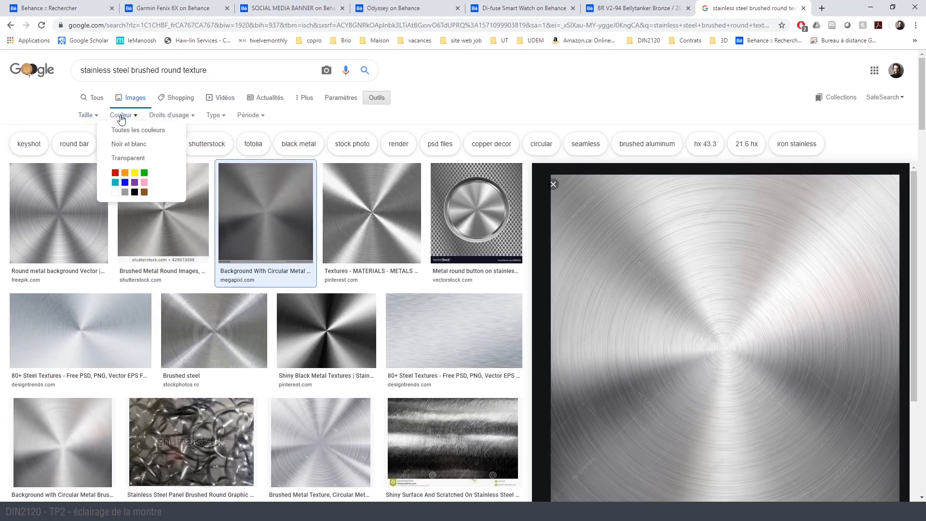
{"action": "left_click", "coordinate": [89, 116]}
{"action": "left_click", "coordinate": [107, 145]}
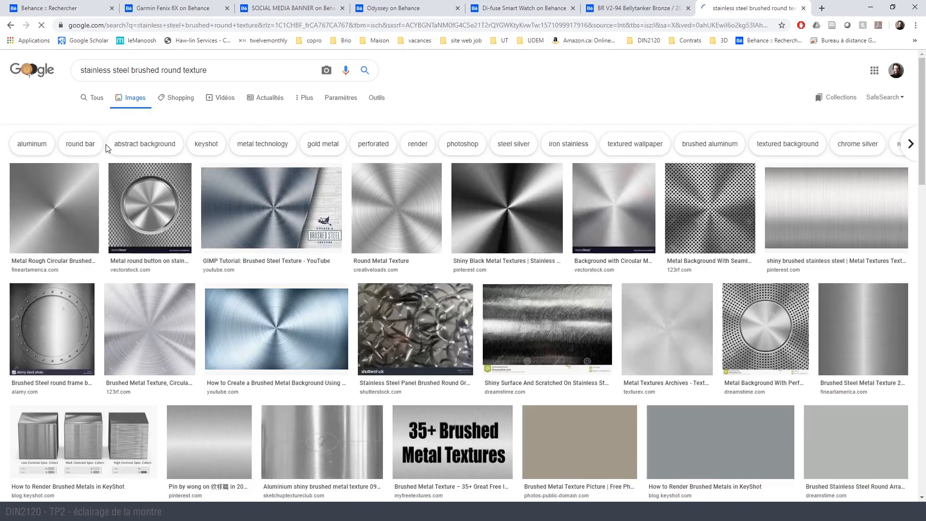
- Save Fine Art America's Metal Rough Circular Brushed Steel Aluminum Texture 1 image as a JPEG in the Downloads folder
{"action": "left_click", "coordinate": [48, 219]}
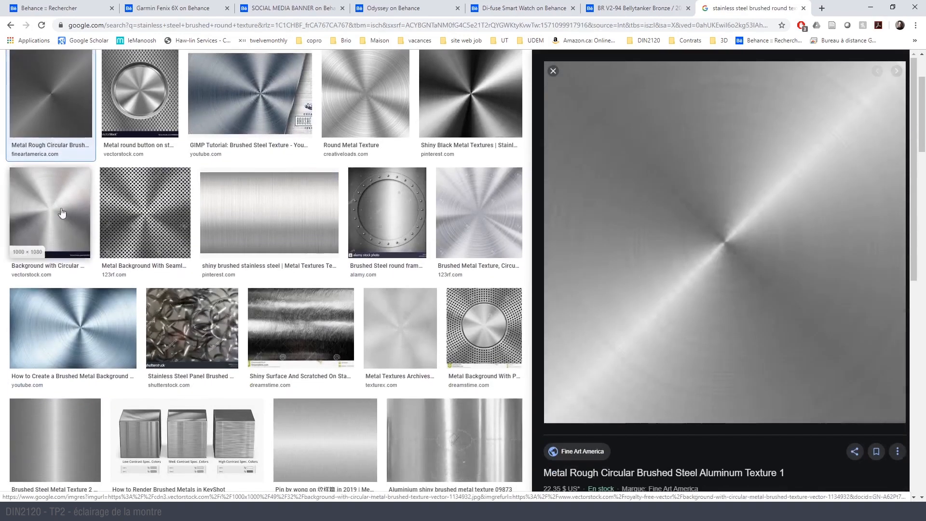
{"action": "right_click", "coordinate": [610, 208]}
{"action": "left_click", "coordinate": [656, 313]}
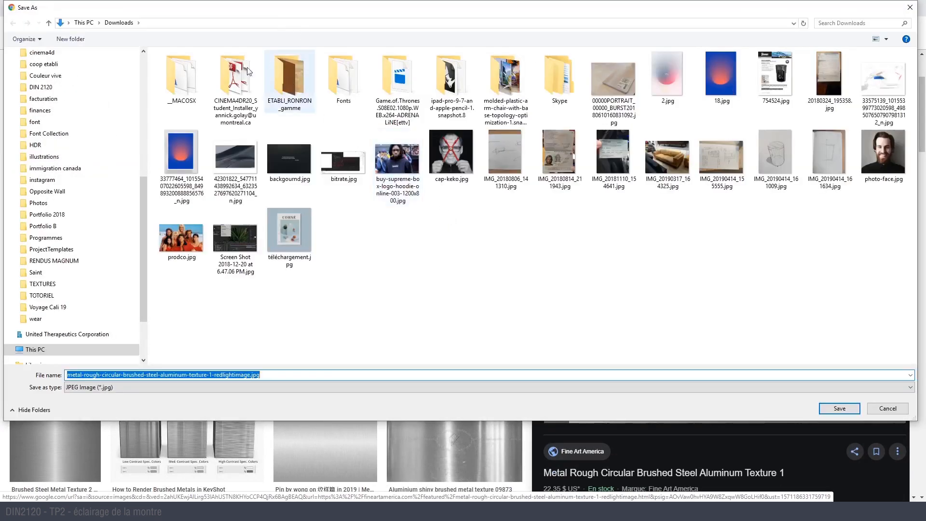
{"action": "key", "text": "Return"}
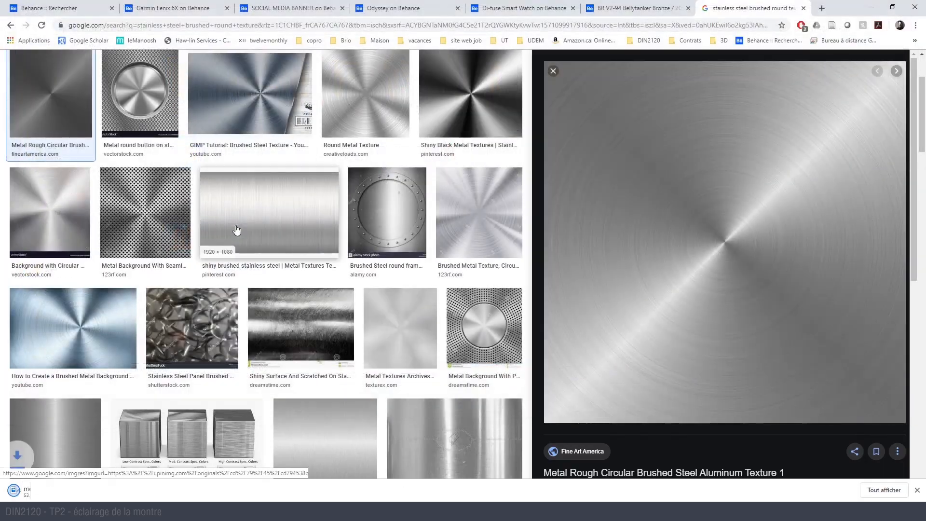
- Switch to Cinema 4D, select the watch's bezel ring and duplicate the silver metal material Mat
{"action": "key", "text": "alt+Tab"}
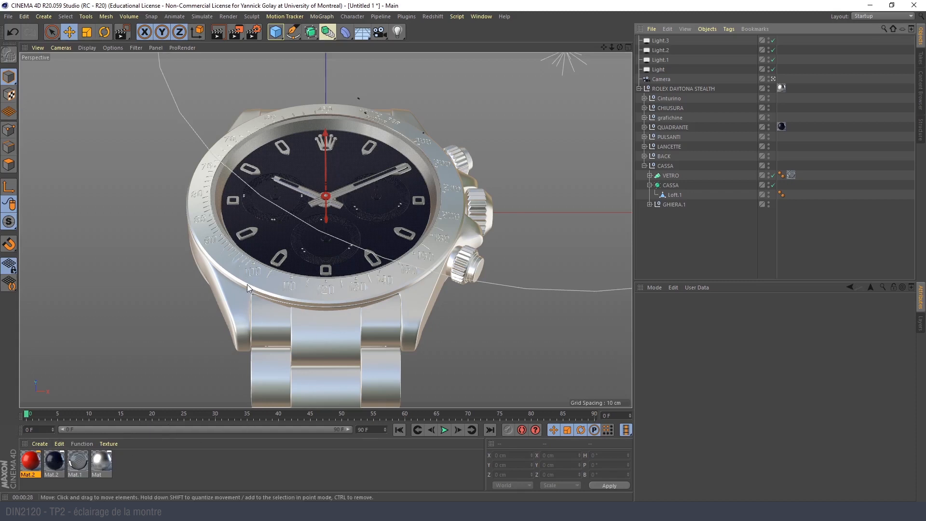
{"action": "left_click", "coordinate": [268, 285]}
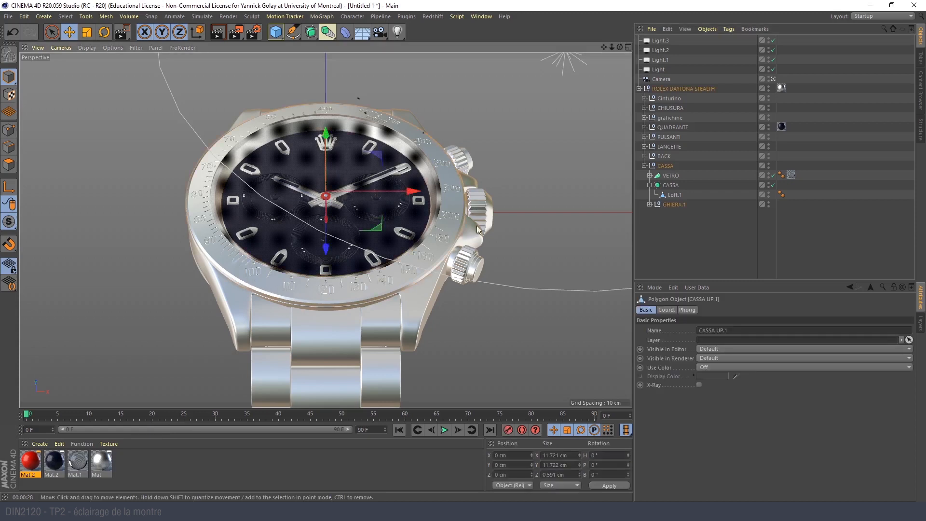
{"action": "left_click_drag", "start_coordinate": [100, 464], "coordinate": [125, 459]}
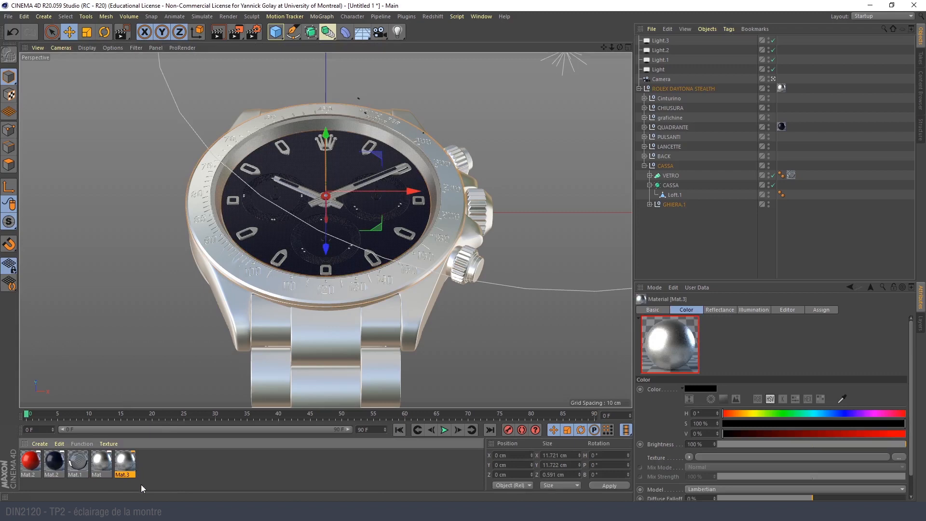
- Enable Bump on the duplicated metal material with metal-rough-circular-brushed-steel-aluminum-texture-1-redlightimage.jpg from Downloads, copying the image to the project location
{"action": "double_click", "coordinate": [125, 460]}
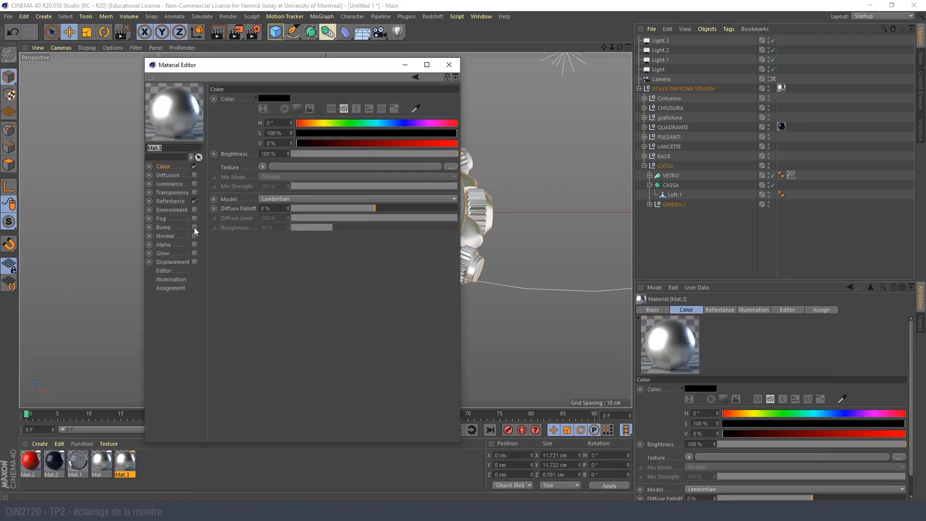
{"action": "left_click", "coordinate": [194, 228]}
{"action": "left_click", "coordinate": [303, 118]}
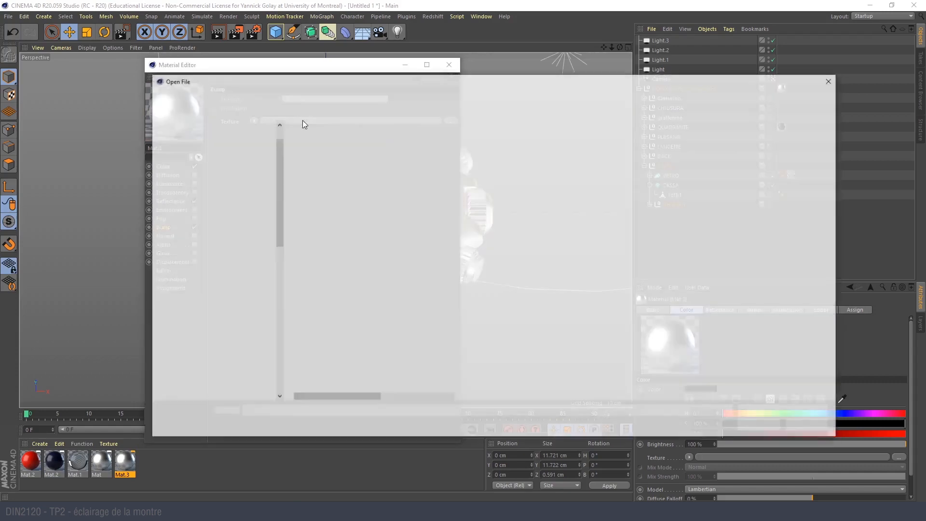
{"action": "scroll", "coordinate": [210, 178], "scroll_direction": "up", "scroll_amount": 1}
{"action": "left_click", "coordinate": [211, 144]}
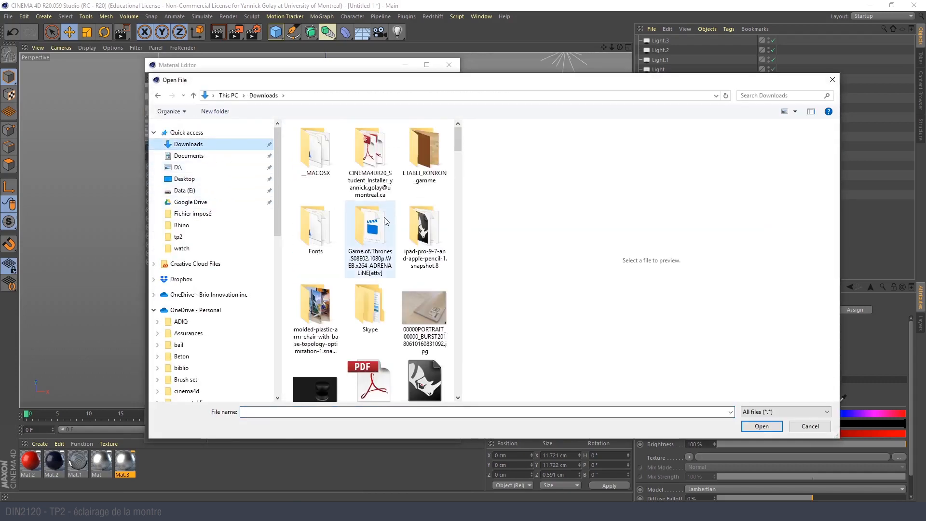
{"action": "key", "text": "alt+Tab"}
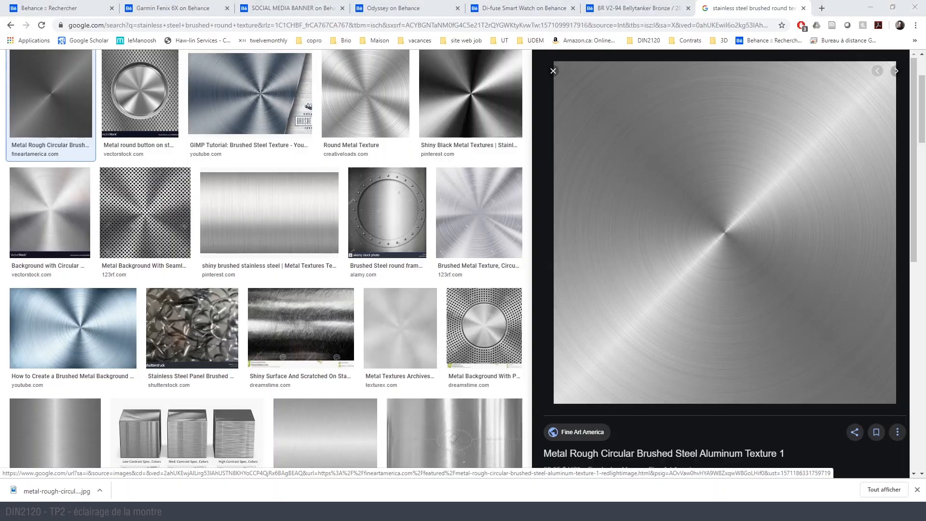
{"action": "key", "text": "alt+Tab"}
{"action": "left_click", "coordinate": [316, 309]}
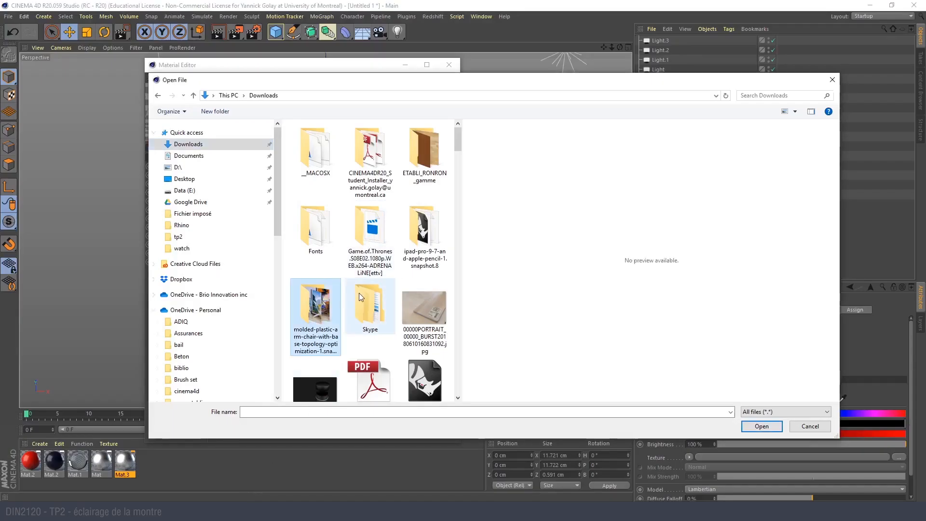
{"action": "key", "text": "m"}
{"action": "double_click", "coordinate": [385, 159]}
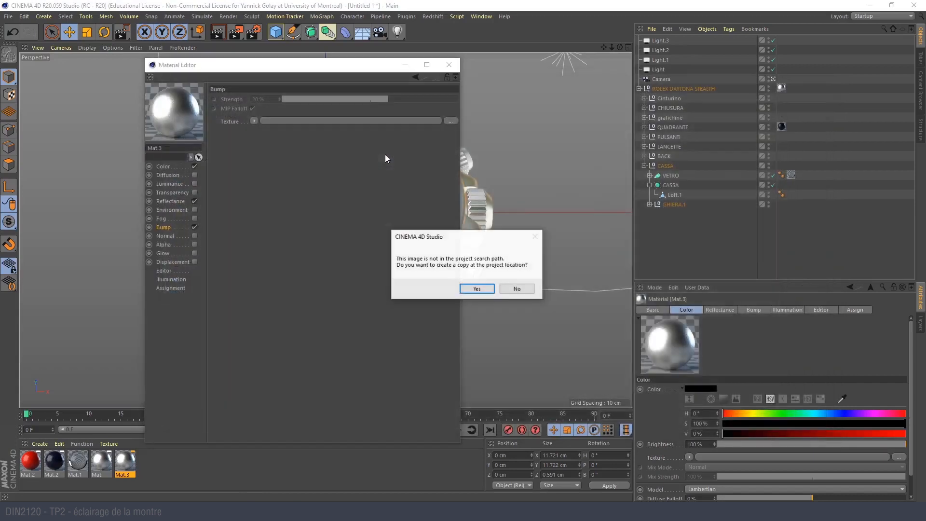
{"action": "left_click", "coordinate": [475, 289]}
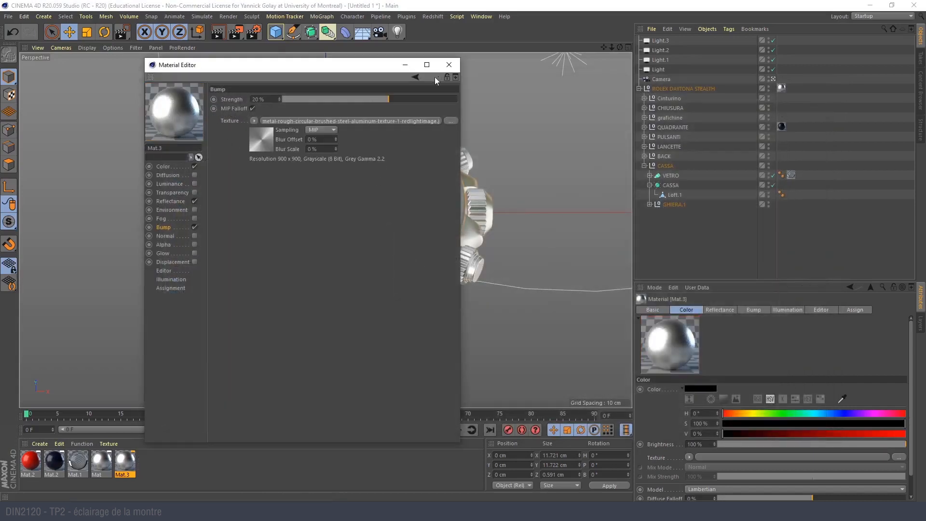
{"action": "left_click", "coordinate": [449, 64]}
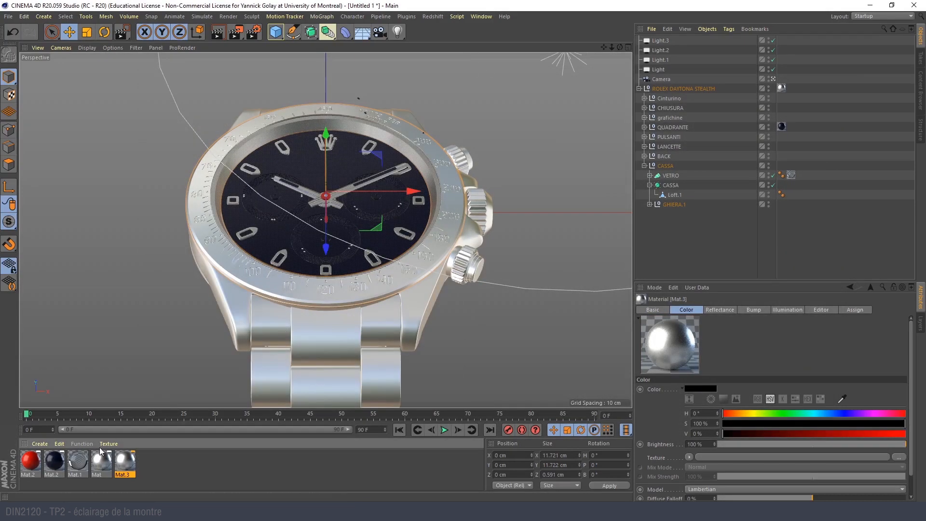
- Rename the duplicated metal material as "brushed", apply it to the watch's bezel ring and expand the GHIERA.1 group
{"action": "double_click", "coordinate": [124, 475]}
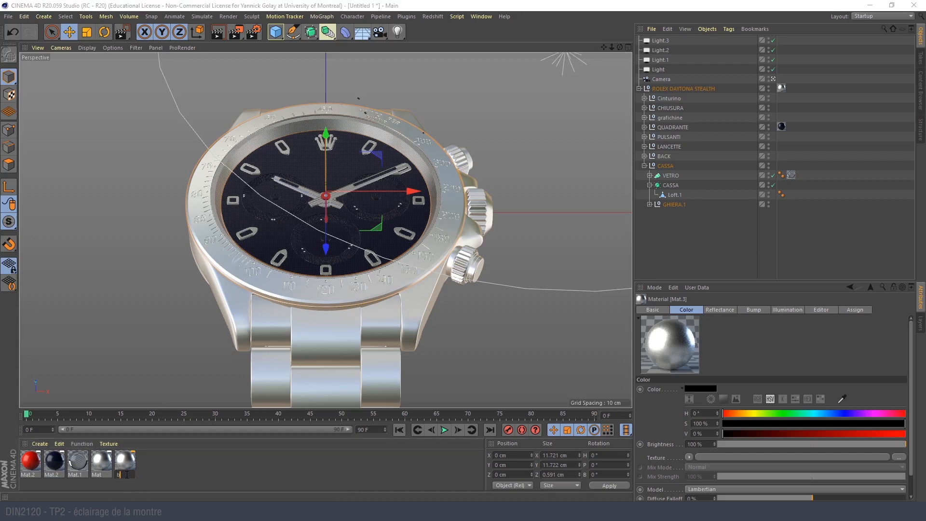
{"action": "type", "text": "brushed"}
{"action": "key", "text": "Return"}
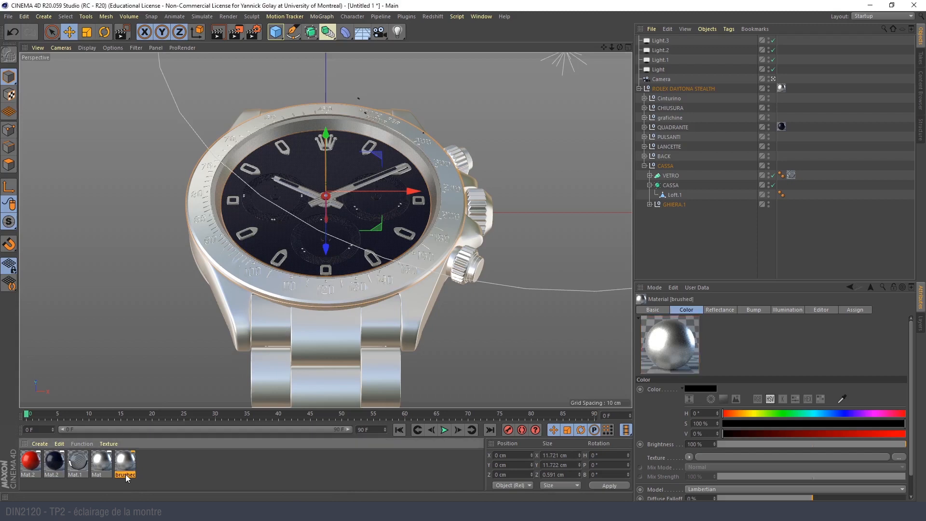
{"action": "left_click_drag", "start_coordinate": [242, 282], "coordinate": [242, 282]}
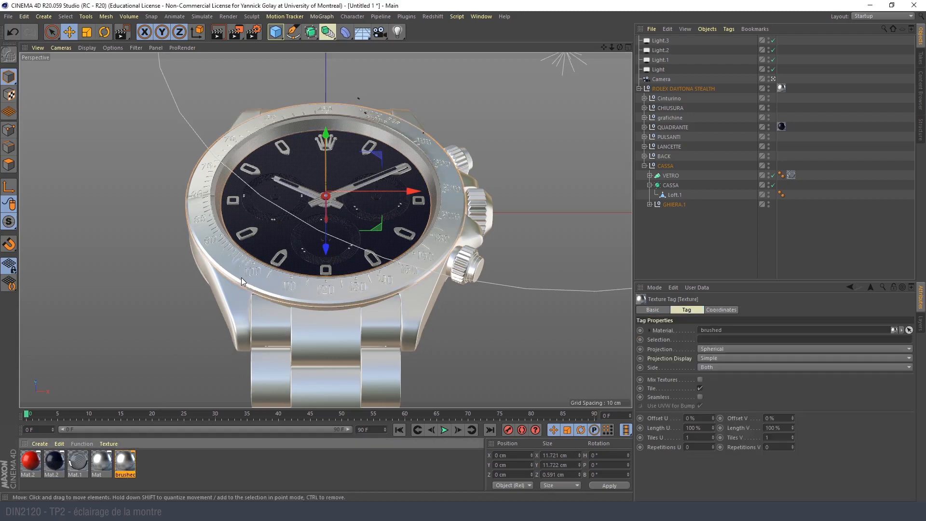
{"action": "left_click", "coordinate": [649, 205]}
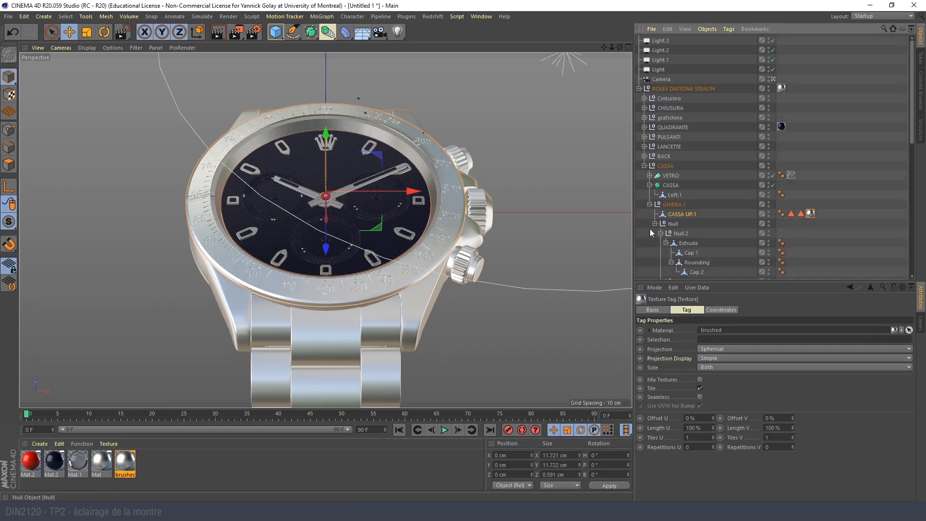
- Leave the scene camera's view and examine the brushed material on the watch's bezel ring up close
{"action": "left_click", "coordinate": [773, 79]}
{"action": "middle_click_drag", "start_coordinate": [189, 334], "coordinate": [376, 153], "text": "alt"}
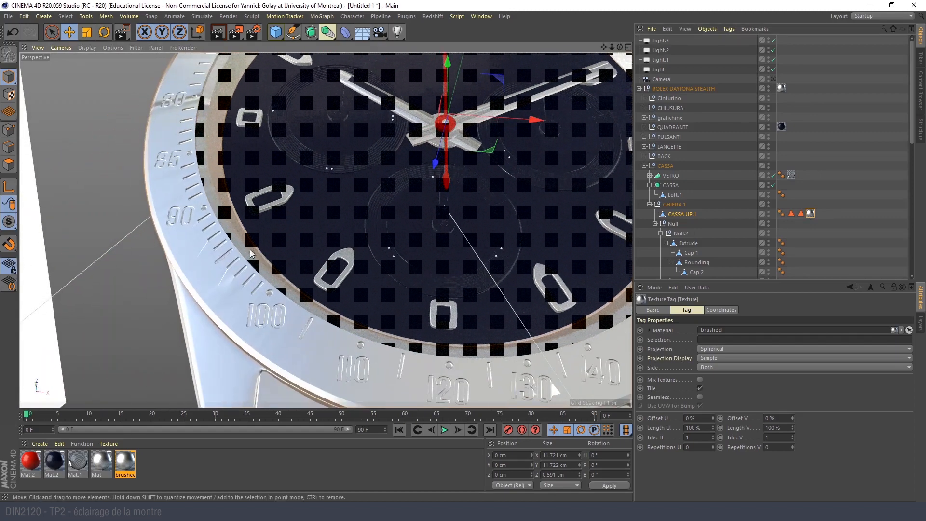
{"action": "right_click_drag", "start_coordinate": [230, 316], "coordinate": [262, 301], "text": "alt"}
{"action": "mouse_move", "coordinate": [234, 267]}
{"action": "left_mouse_down", "text": "alt"}
{"action": "mouse_move", "coordinate": [271, 291]}
{"action": "mouse_move", "coordinate": [294, 278]}
{"action": "mouse_move", "coordinate": [230, 265]}
{"action": "left_mouse_up", "text": "alt"}
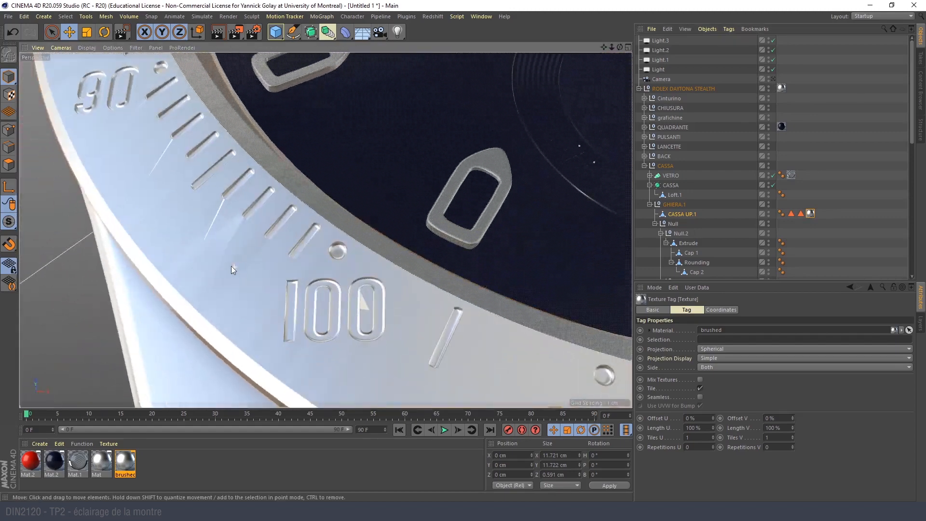
{"action": "left_click", "coordinate": [665, 213]}
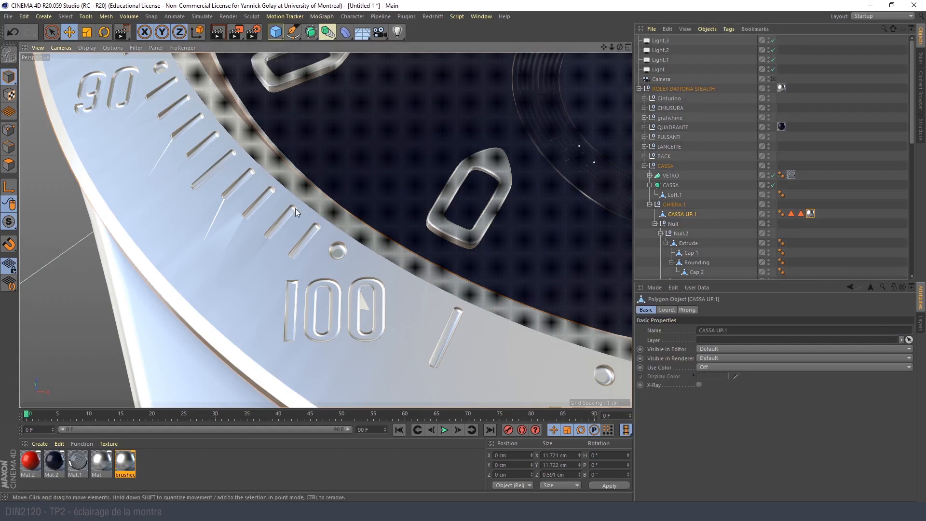
{"action": "right_click_drag", "start_coordinate": [295, 209], "coordinate": [243, 245], "text": "alt"}
{"action": "left_click_drag", "start_coordinate": [286, 246], "coordinate": [302, 212], "text": "alt"}
{"action": "right_click_drag", "start_coordinate": [270, 219], "coordinate": [322, 199], "text": "alt"}
{"action": "left_click_drag", "start_coordinate": [322, 199], "coordinate": [297, 203], "text": "alt"}
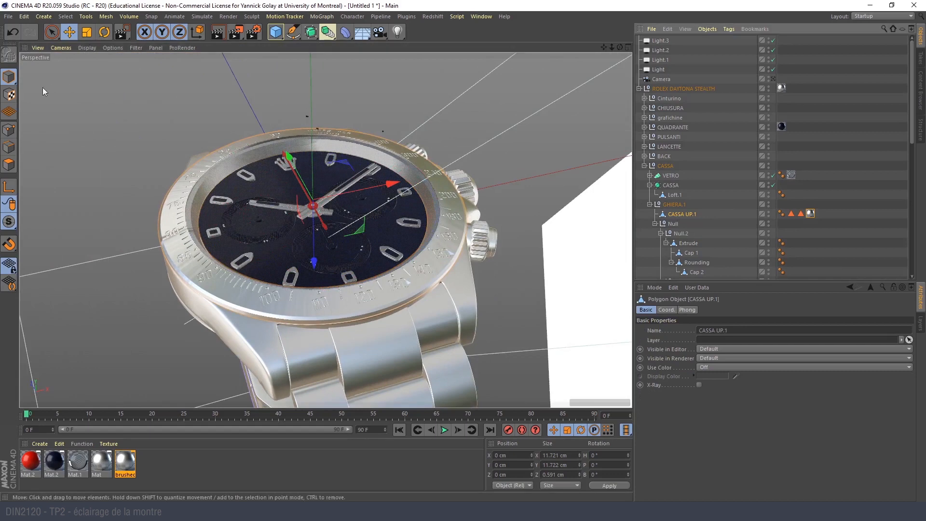
- Enable Texture mode and set the projection of the bezel ring's brushed texture tag to Flat
{"action": "left_click", "coordinate": [9, 94]}
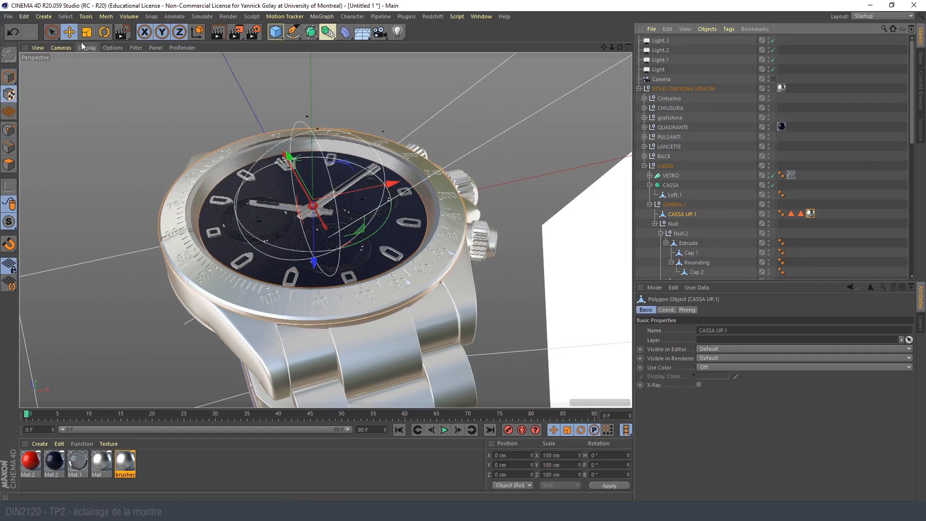
{"action": "left_click_drag", "start_coordinate": [299, 220], "coordinate": [338, 205], "text": "alt"}
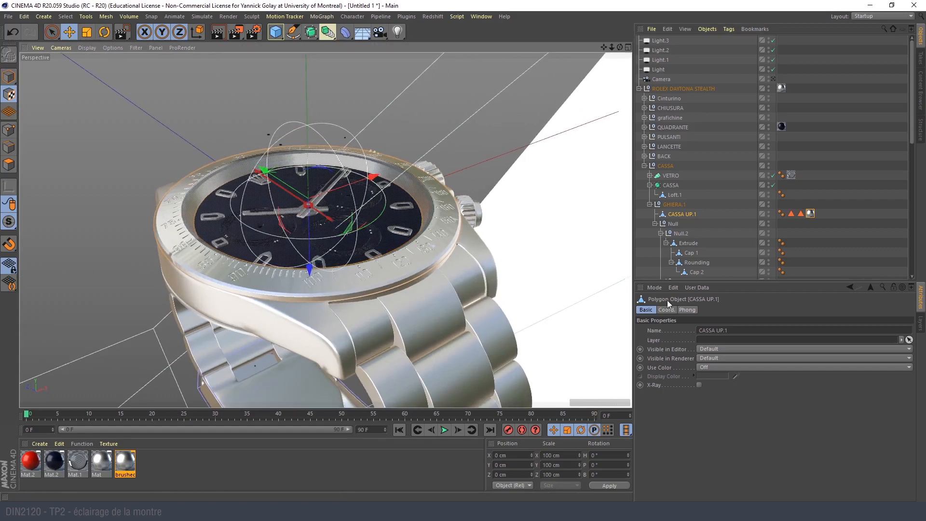
{"action": "left_click", "coordinate": [811, 214]}
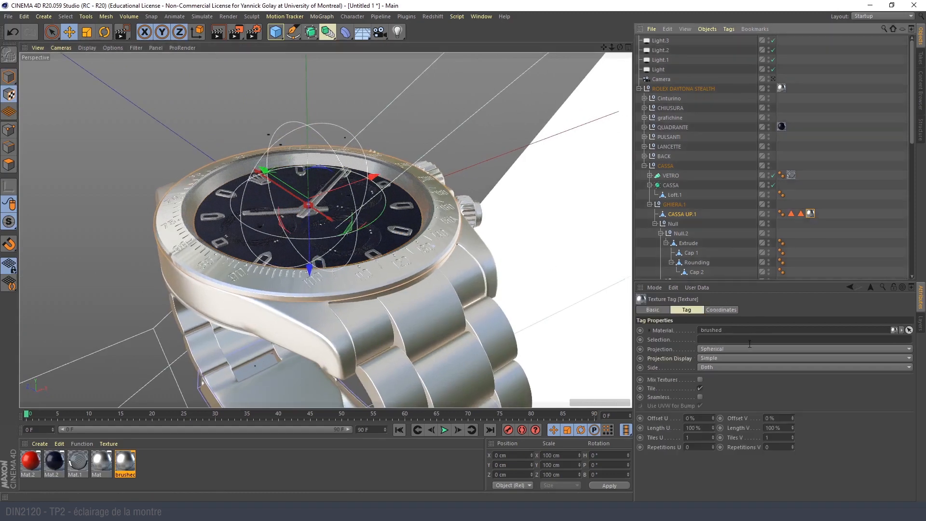
{"action": "left_click", "coordinate": [737, 350]}
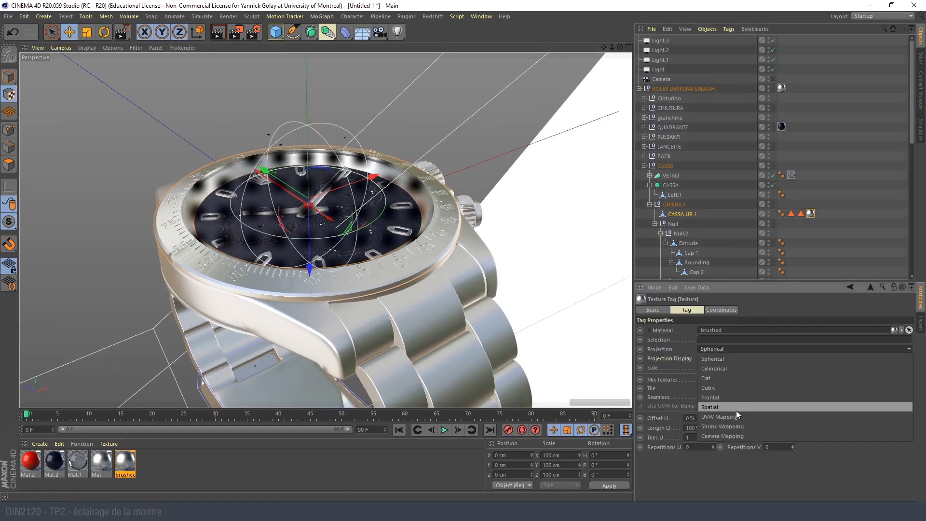
{"action": "left_click", "coordinate": [726, 378]}
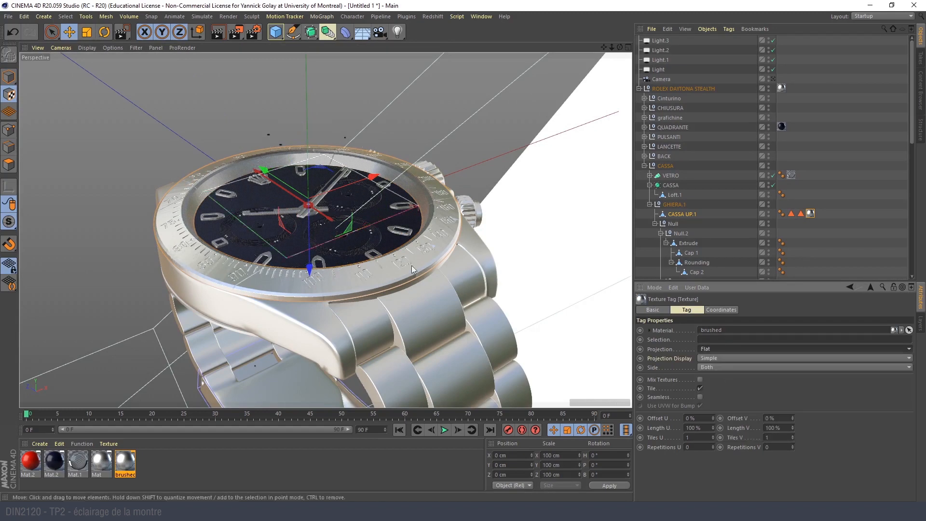
{"action": "left_click_drag", "start_coordinate": [416, 271], "coordinate": [334, 273], "text": "alt"}
{"action": "right_click_drag", "start_coordinate": [334, 273], "coordinate": [369, 259], "text": "alt"}
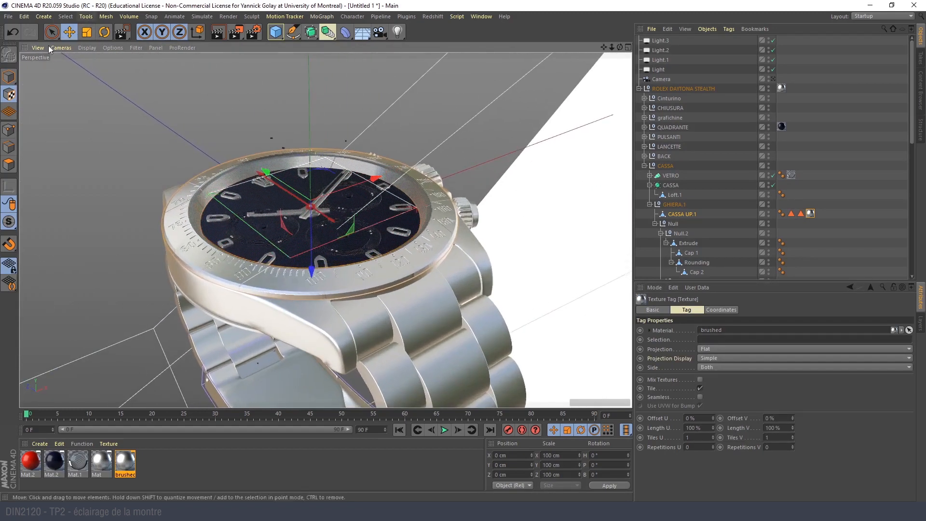
- Undo the accidental drag, switch to the Top view and display it with Gouraud Shading around the watch face
{"action": "left_click_drag", "start_coordinate": [277, 176], "coordinate": [204, 201]}
{"action": "key", "text": "ctrl+z"}
{"action": "middle_click", "coordinate": [245, 183]}
{"action": "middle_click", "coordinate": [465, 173]}
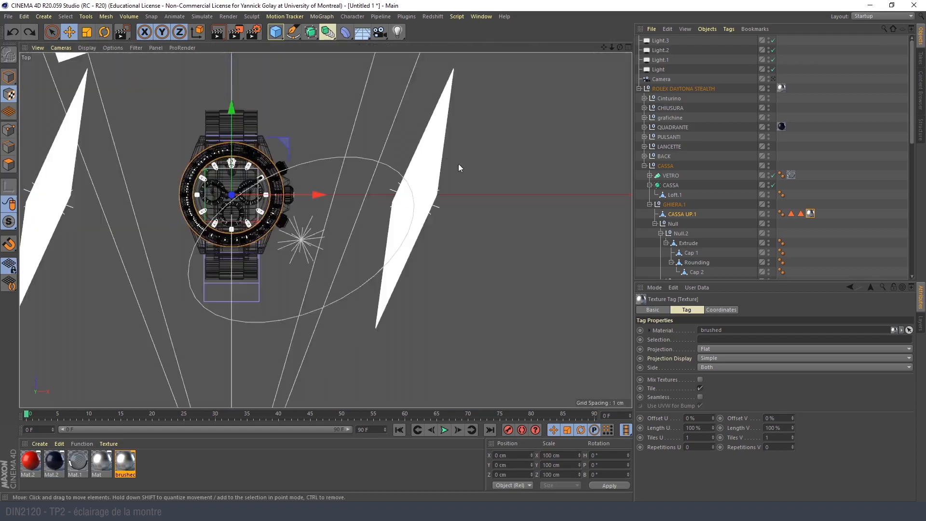
{"action": "scroll", "coordinate": [203, 196], "scroll_direction": "up", "scroll_amount": 5}
{"action": "left_click", "coordinate": [87, 48]}
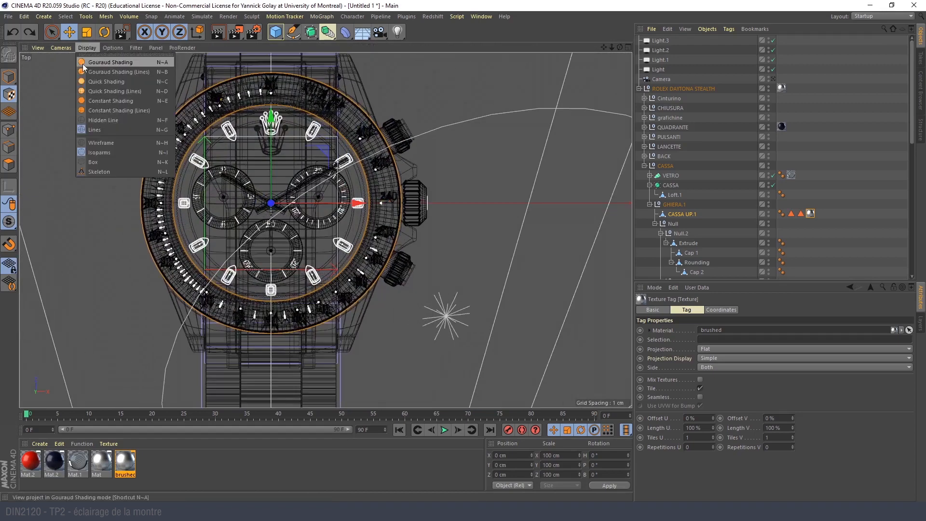
{"action": "left_click", "coordinate": [84, 66]}
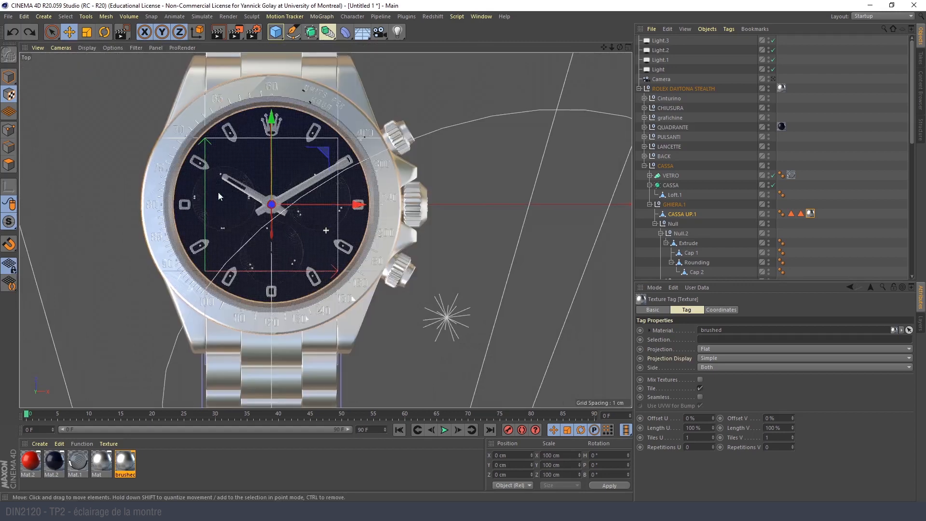
{"action": "scroll", "coordinate": [197, 190], "scroll_direction": "up", "scroll_amount": 5}
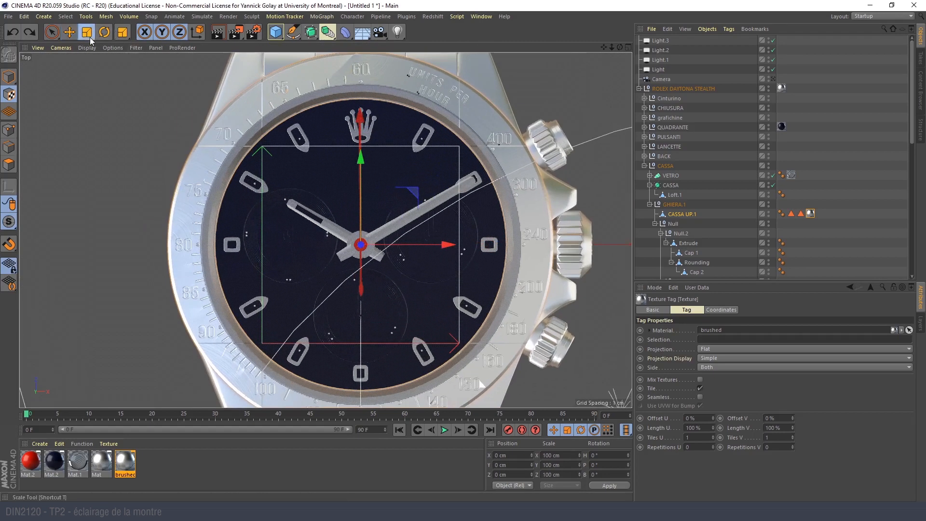
- Scale the flat texture projection uniformly to about 198% so it covers the whole bezel ring, and return to the Perspective view
{"action": "left_click", "coordinate": [88, 34]}
{"action": "left_click_drag", "start_coordinate": [129, 166], "coordinate": [427, 56]}
{"action": "scroll", "coordinate": [131, 300], "scroll_direction": "down", "scroll_amount": 1}
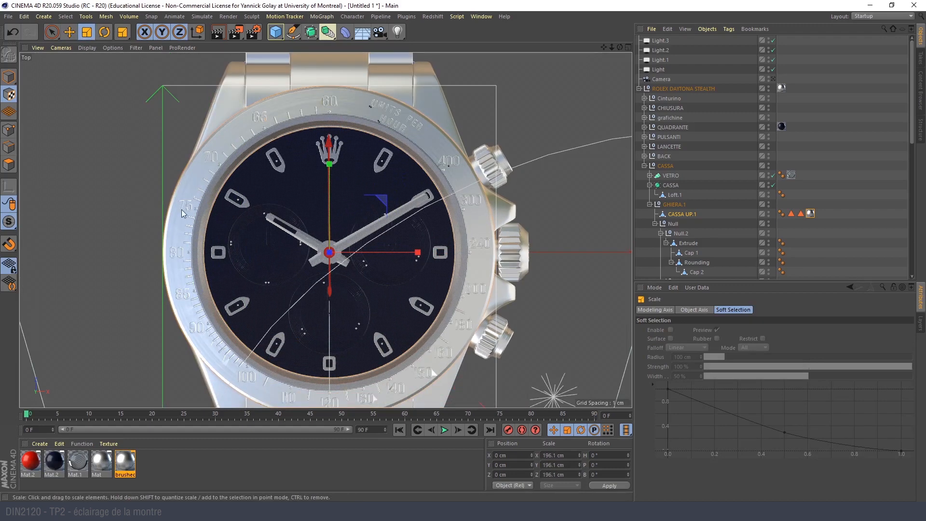
{"action": "scroll", "coordinate": [120, 194], "scroll_direction": "down", "scroll_amount": 1}
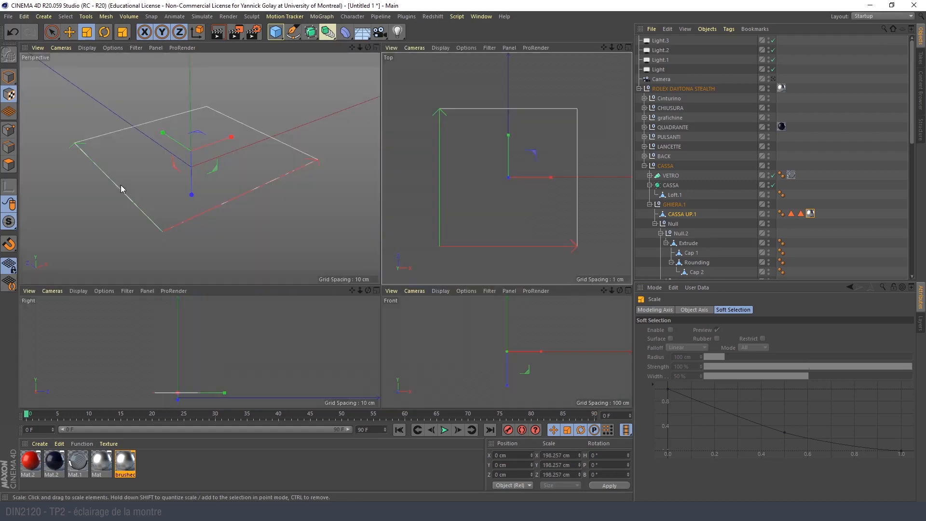
{"action": "middle_click", "coordinate": [121, 185]}
{"action": "middle_click", "coordinate": [188, 168]}
- Set the brushed material's Texture Preview Size to 1024x1024 (4 MB) and check the grooves on the bezel ring
{"action": "scroll", "coordinate": [255, 294], "scroll_direction": "up", "scroll_amount": 8}
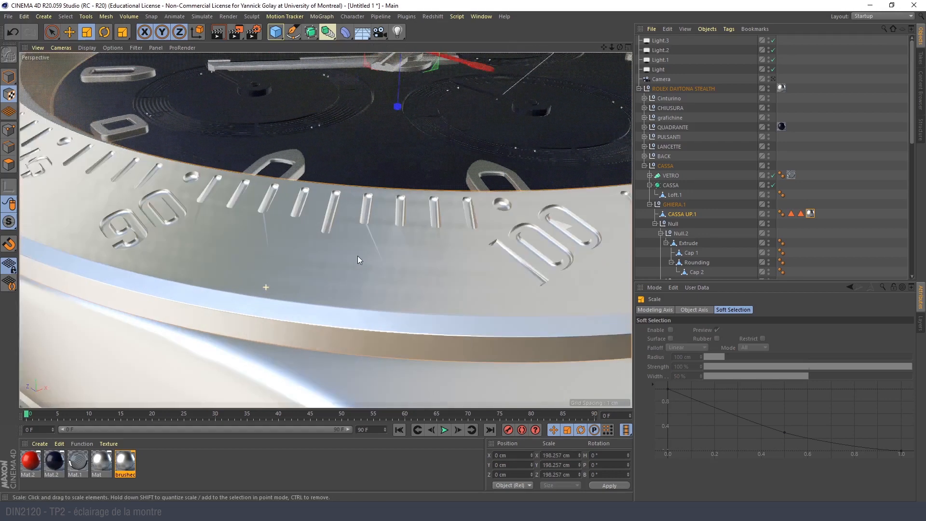
{"action": "double_click", "coordinate": [128, 462]}
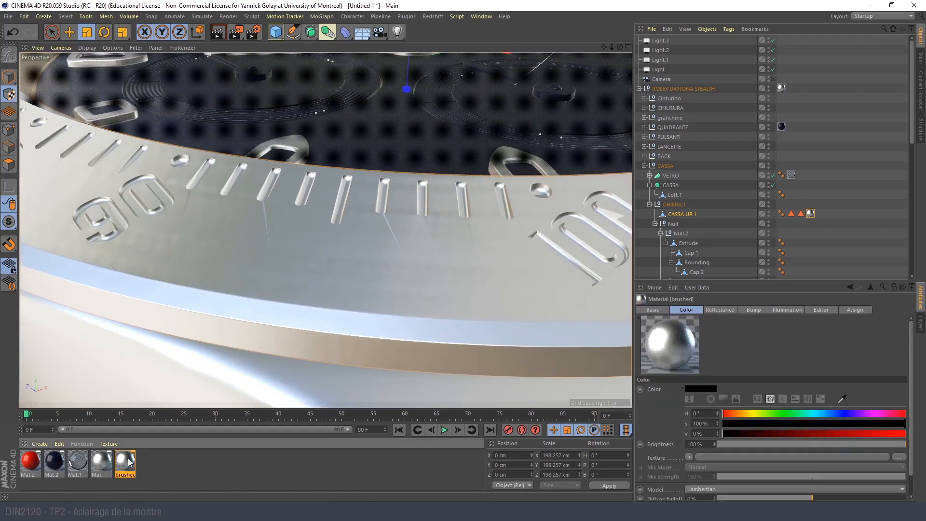
{"action": "left_click", "coordinate": [268, 145]}
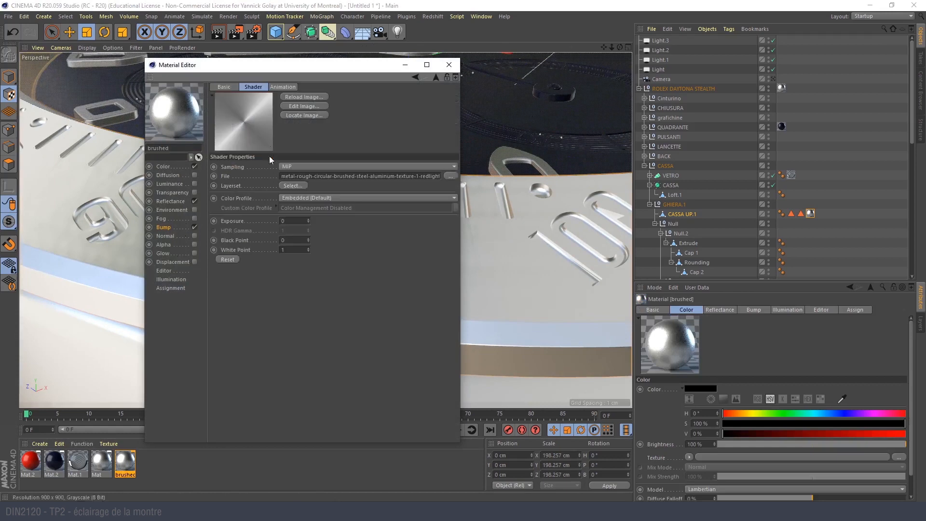
{"action": "left_click", "coordinate": [164, 271]}
{"action": "left_click", "coordinate": [335, 130]}
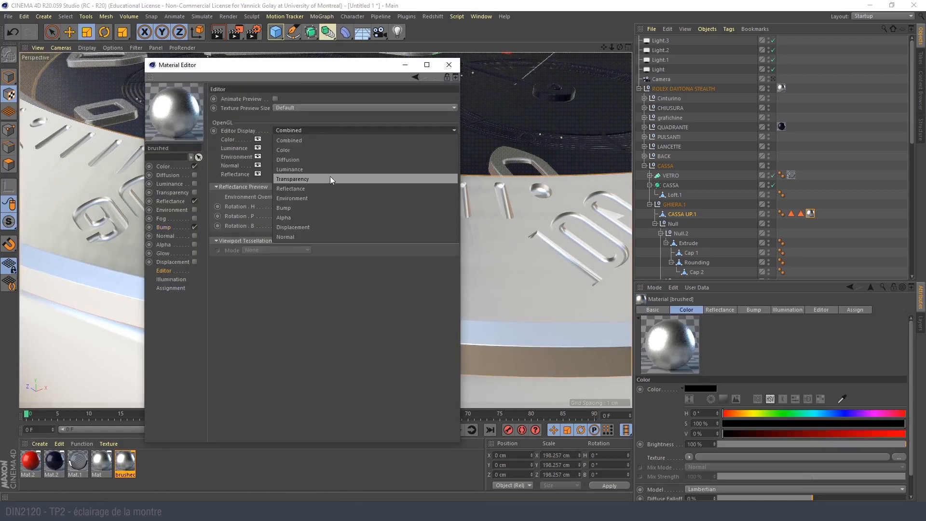
{"action": "left_click", "coordinate": [326, 108]}
{"action": "left_click", "coordinate": [326, 108]}
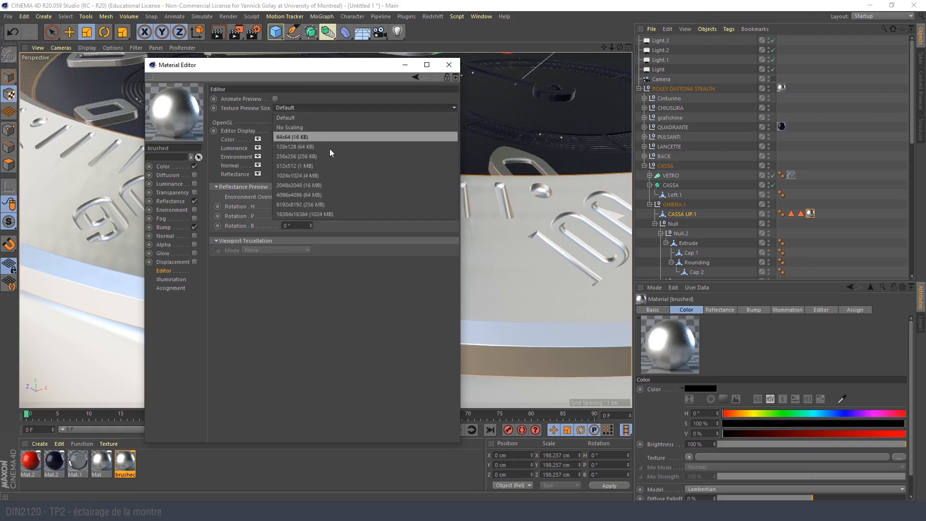
{"action": "left_click", "coordinate": [334, 176]}
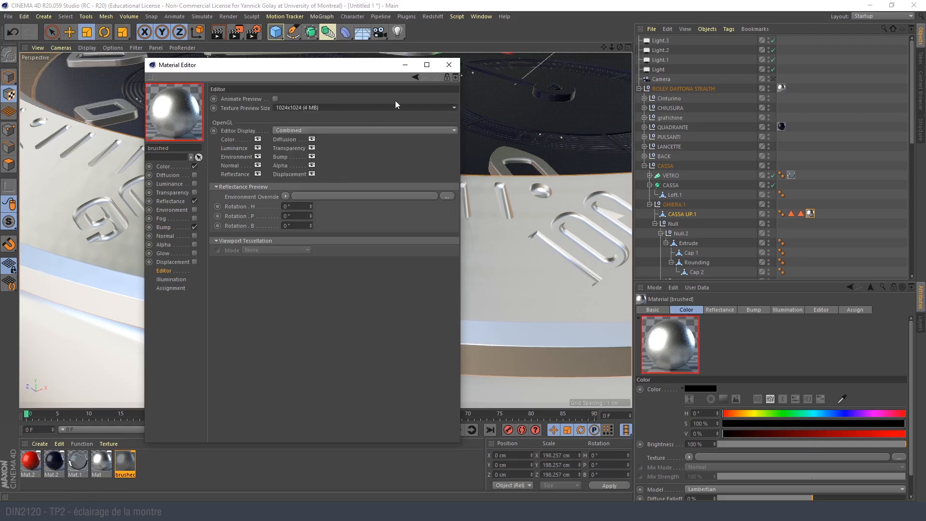
{"action": "left_click", "coordinate": [449, 65]}
{"action": "scroll", "coordinate": [352, 250], "scroll_direction": "up", "scroll_amount": 5}
{"action": "scroll", "coordinate": [322, 237], "scroll_direction": "down", "scroll_amount": 5}
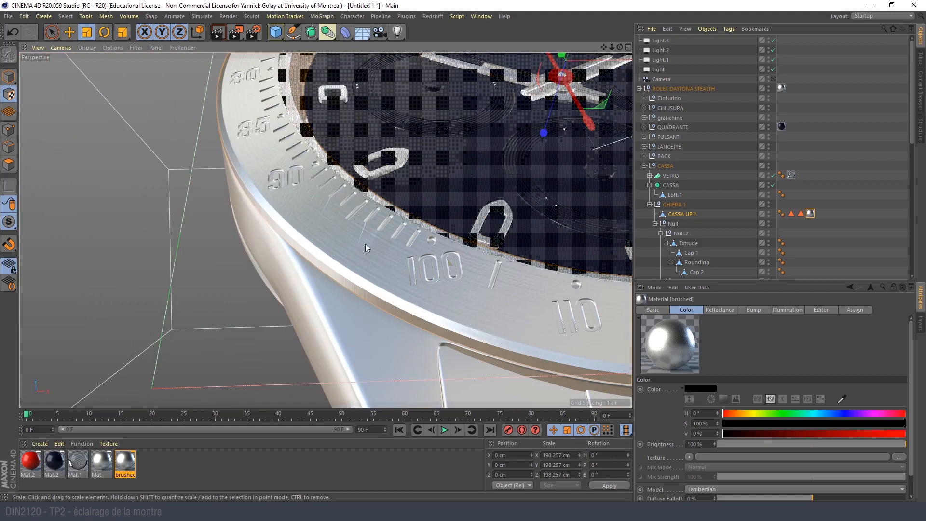
{"action": "scroll", "coordinate": [335, 248], "scroll_direction": "down", "scroll_amount": 5}
{"action": "scroll", "coordinate": [335, 248], "scroll_direction": "up", "scroll_amount": 3}
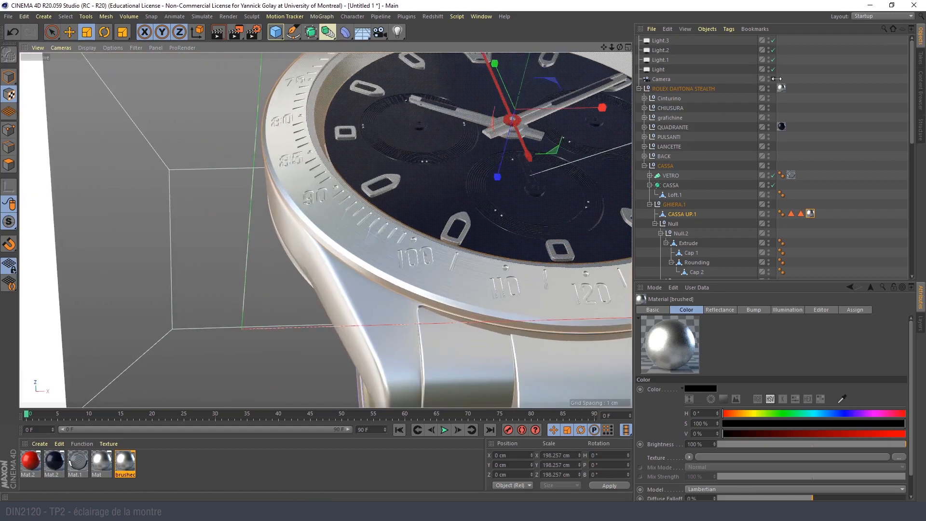
- Return to the scene camera's view, review the brushed material's bump settings and render a region over the bezel's lower-left part
{"action": "left_click", "coordinate": [773, 78]}
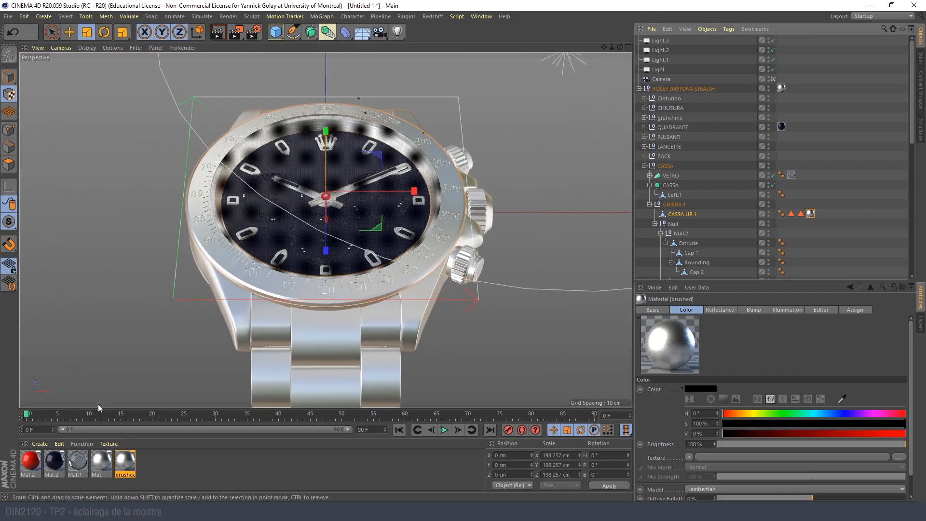
{"action": "double_click", "coordinate": [126, 461]}
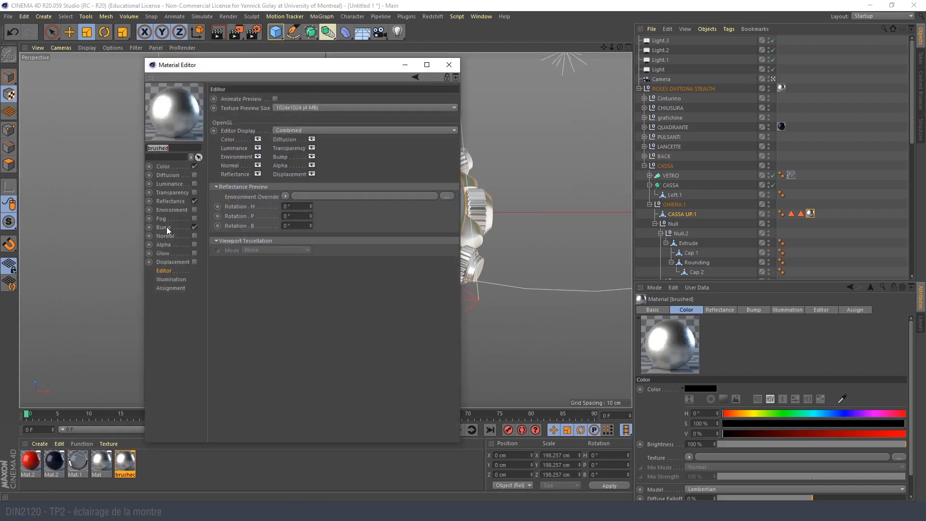
{"action": "left_click", "coordinate": [164, 228]}
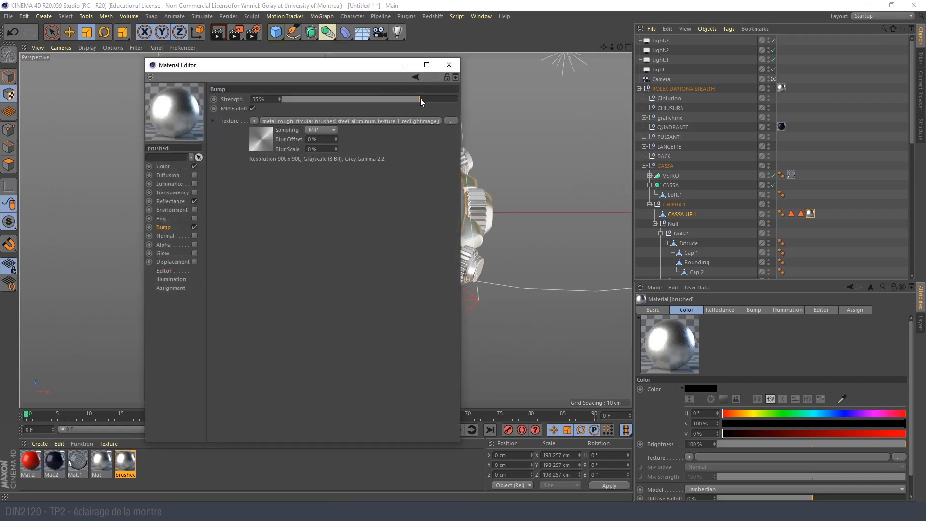
{"action": "left_click", "coordinate": [453, 65]}
{"action": "left_click", "coordinate": [236, 32]}
{"action": "left_click", "coordinate": [271, 47]}
{"action": "left_click_drag", "start_coordinate": [202, 226], "coordinate": [271, 285]}
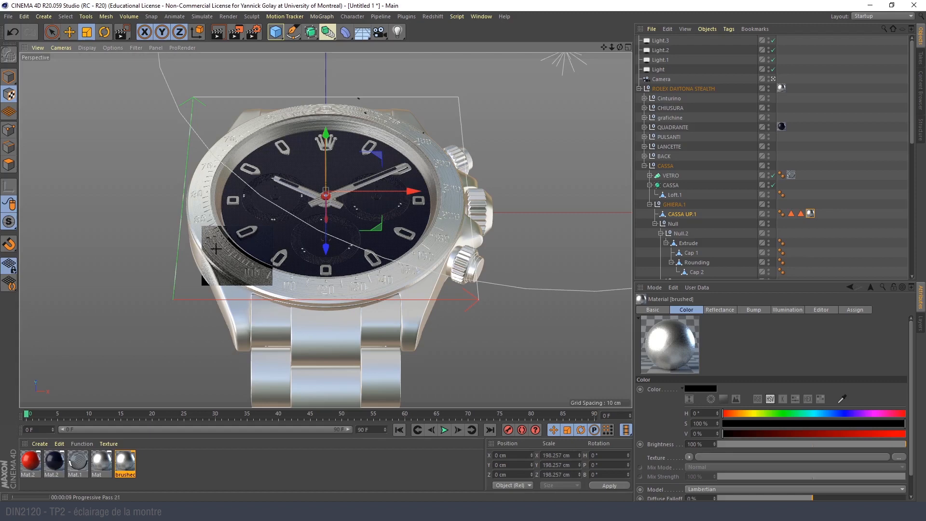
- Set the brushed material's bump strength to 20%
{"action": "double_click", "coordinate": [124, 463]}
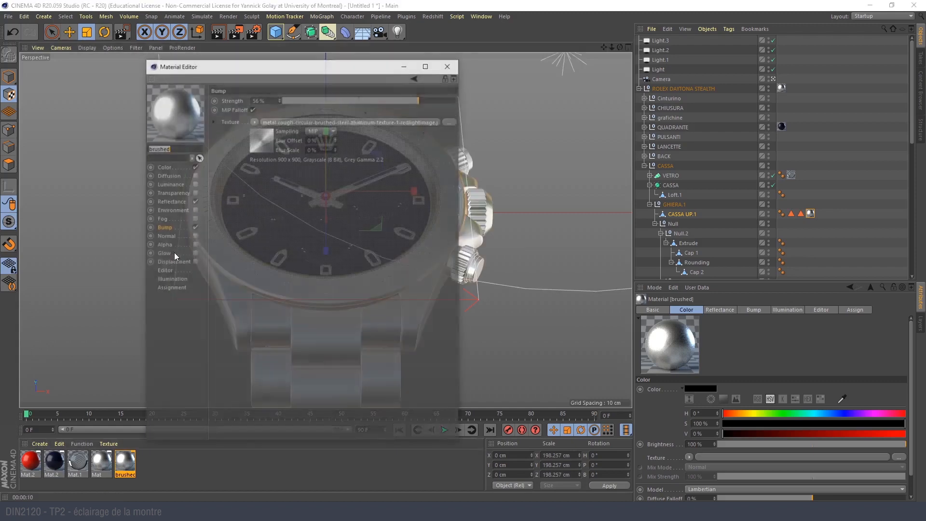
{"action": "left_click_drag", "start_coordinate": [401, 100], "coordinate": [392, 100]}
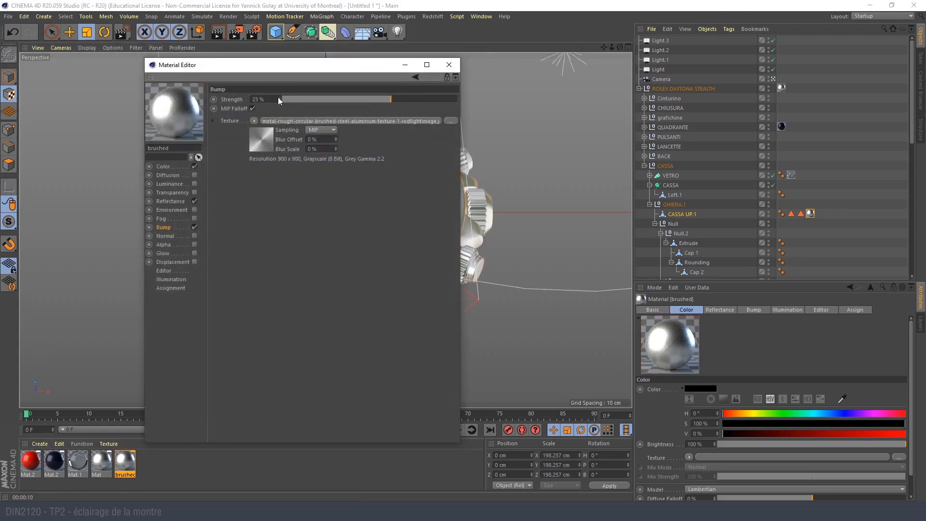
{"action": "left_click", "coordinate": [262, 99]}
{"action": "type", "text": "20"}
{"action": "key", "text": "Return"}
{"action": "left_click", "coordinate": [449, 64]}
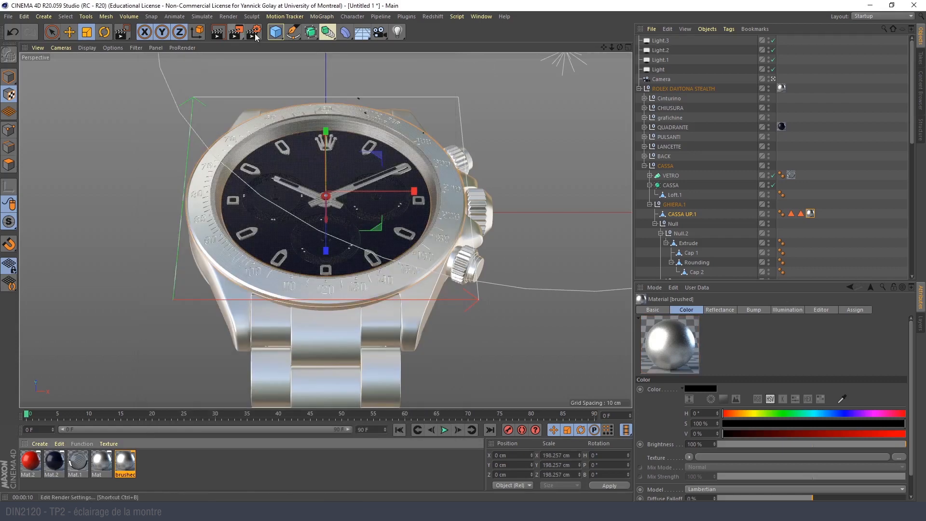
- Set the render output size to 1920 x 1080 pixels in the render settings
{"action": "left_click", "coordinate": [253, 32]}
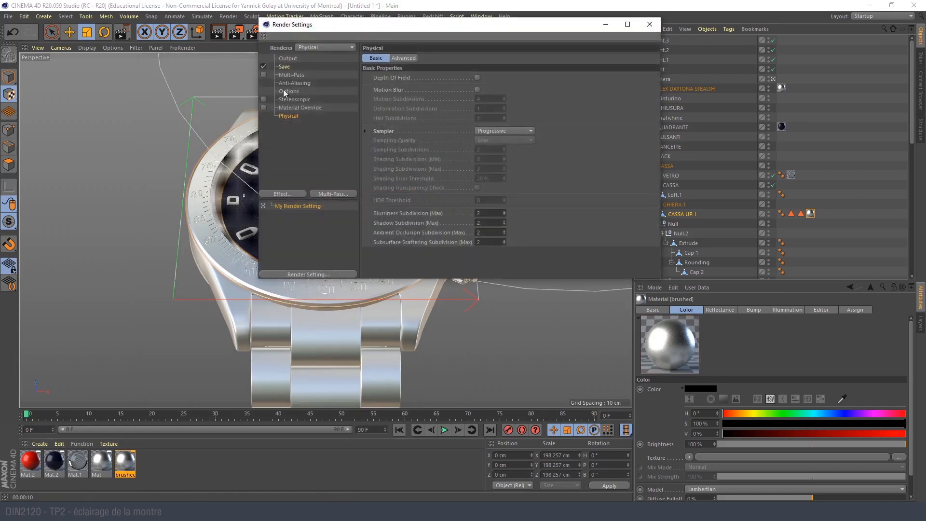
{"action": "left_click", "coordinate": [286, 60]}
{"action": "double_click", "coordinate": [429, 67]}
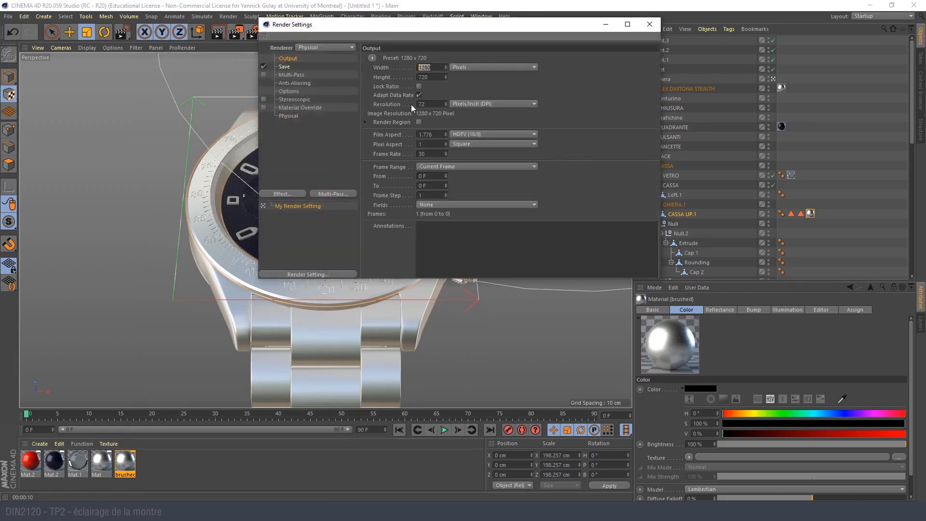
{"action": "type", "text": "1920"}
{"action": "key", "text": "Tab"}
{"action": "type", "text": "1080"}
{"action": "key", "text": "Return"}
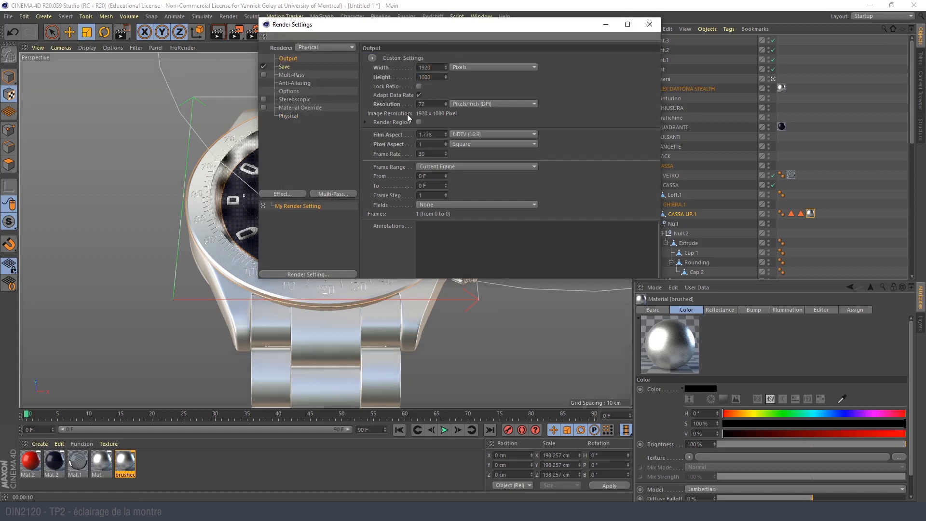
{"action": "left_click", "coordinate": [650, 24]}
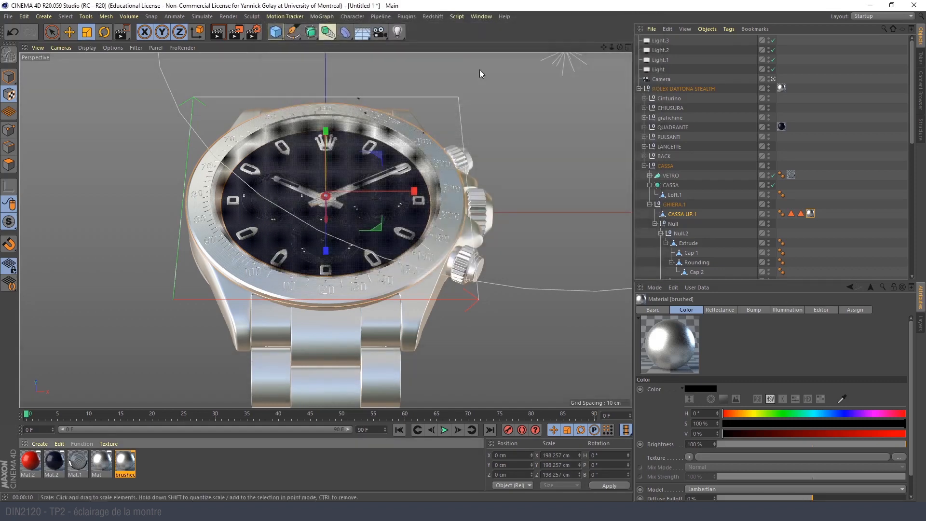
- Render the scene to an enlarged Picture Viewer, inspect the watch at different magnifications and stop the render
{"action": "left_click", "coordinate": [237, 34]}
{"action": "left_click_drag", "start_coordinate": [333, 24], "coordinate": [205, 15]}
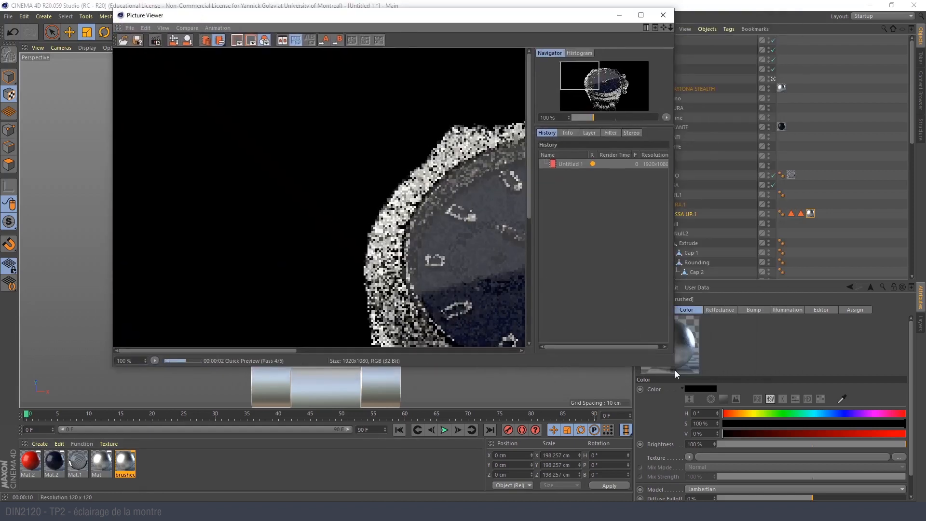
{"action": "left_click_drag", "start_coordinate": [675, 367], "coordinate": [887, 500]}
{"action": "left_click_drag", "start_coordinate": [541, 315], "coordinate": [372, 267]}
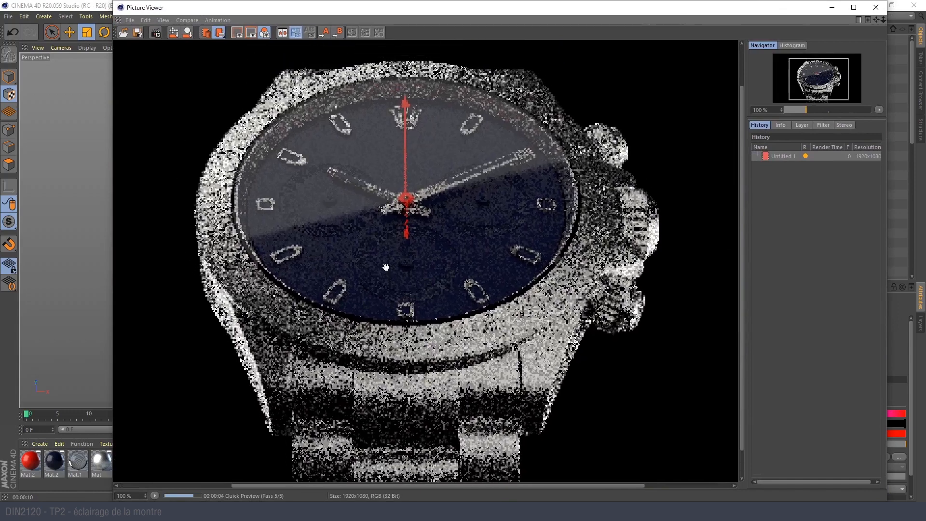
{"action": "left_click_drag", "start_coordinate": [256, 285], "coordinate": [289, 253]}
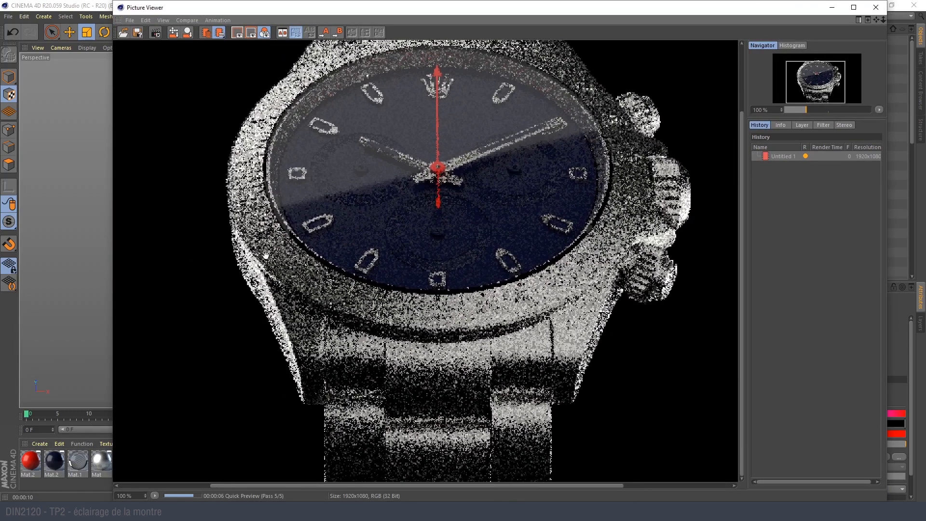
{"action": "scroll", "coordinate": [396, 185], "scroll_direction": "down", "scroll_amount": 1}
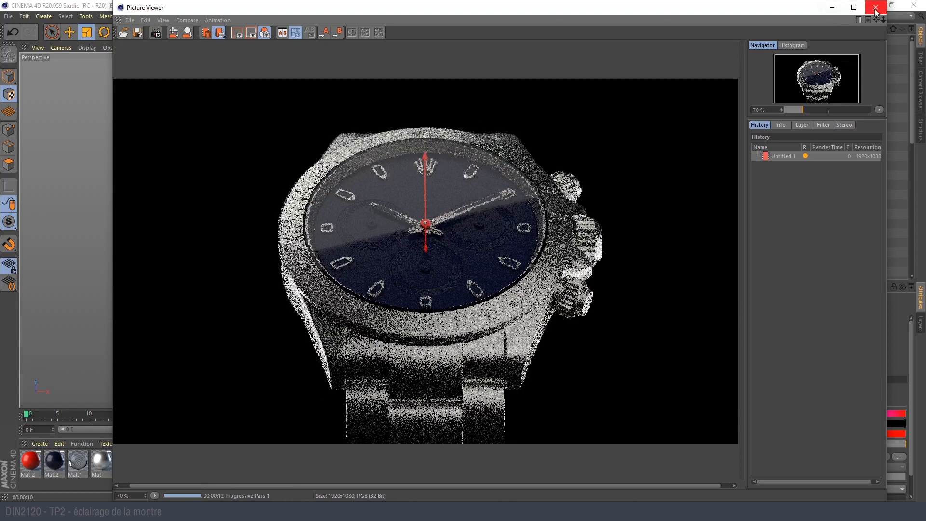
{"action": "scroll", "coordinate": [280, 274], "scroll_direction": "up", "scroll_amount": 1}
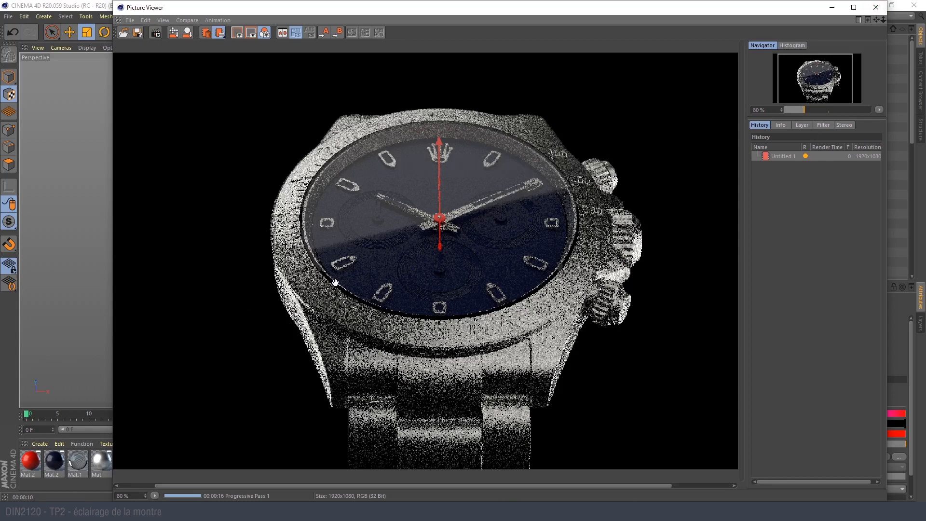
{"action": "left_click", "coordinate": [876, 7]}
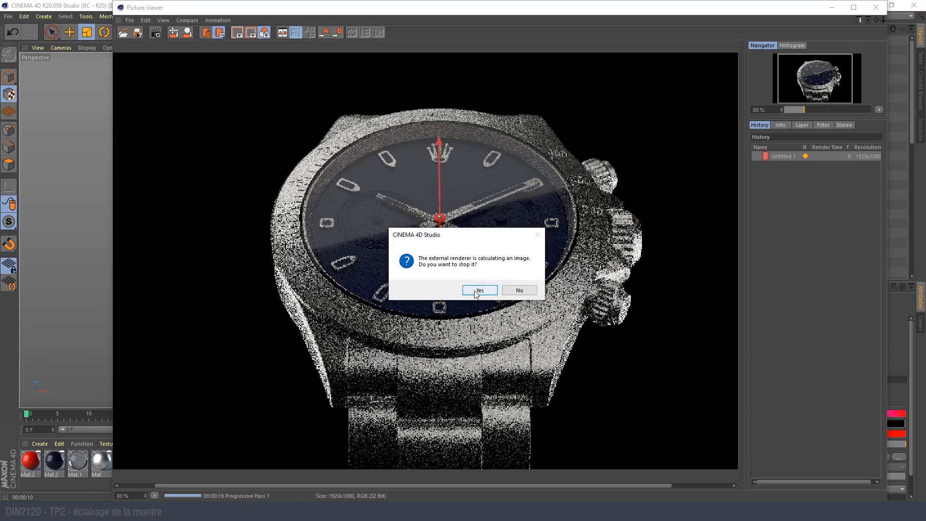
{"action": "left_click", "coordinate": [479, 289]}
- Set the Physical renderer's sampler to Adaptive in the render settings
{"action": "left_click", "coordinate": [254, 33]}
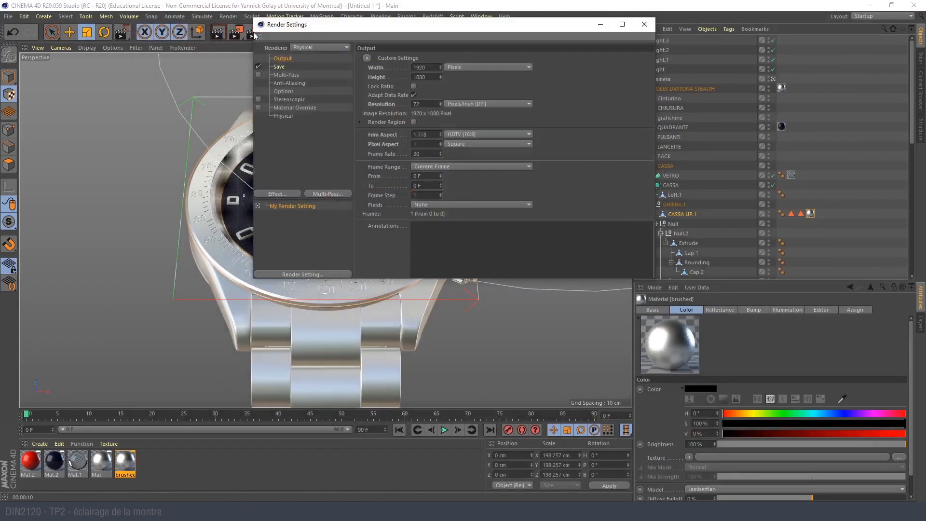
{"action": "left_click", "coordinate": [283, 116]}
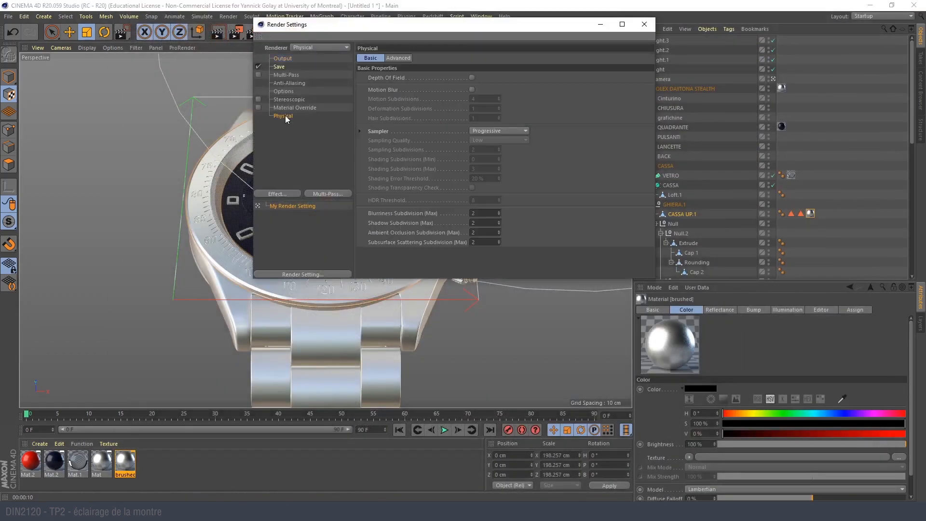
{"action": "left_click", "coordinate": [479, 131]}
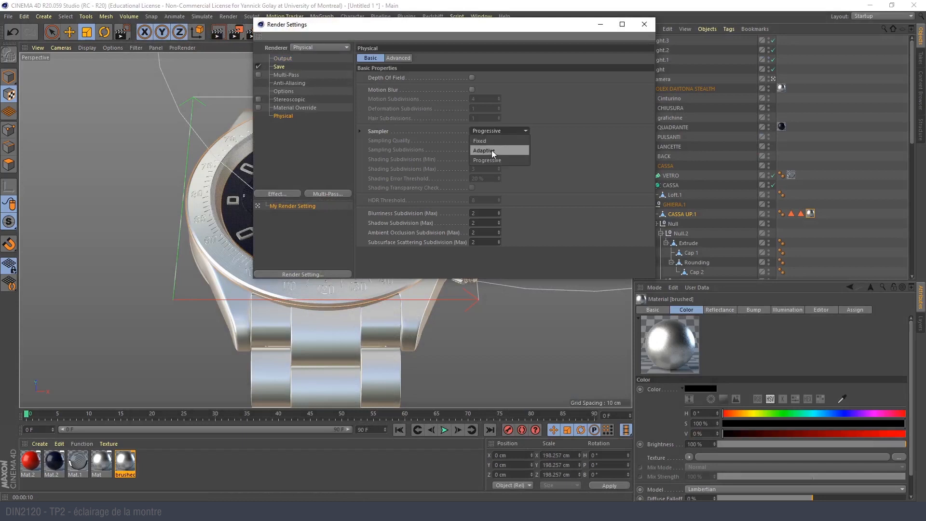
{"action": "left_click", "coordinate": [485, 151]}
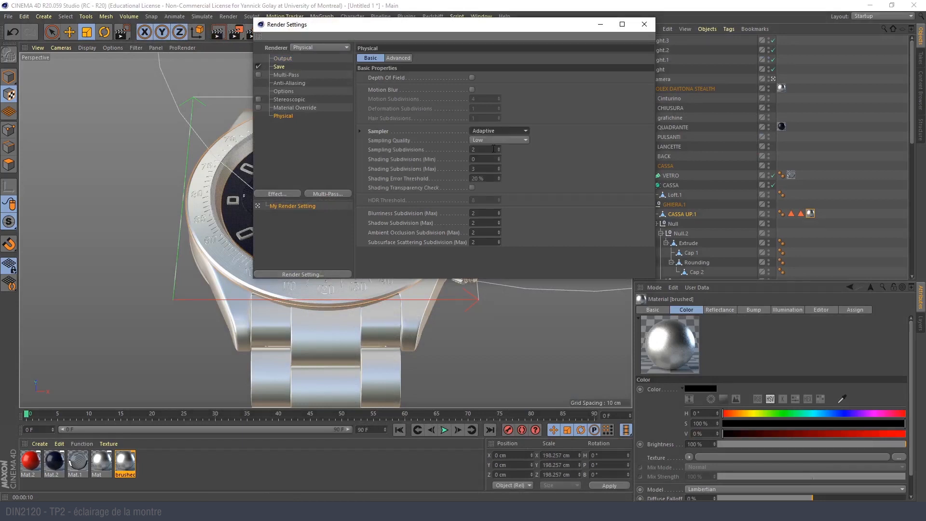
{"action": "left_click", "coordinate": [647, 25]}
- Render the scene to the Picture Viewer and examine the rendered tiles around the dial centre and hands
{"action": "left_click", "coordinate": [236, 32]}
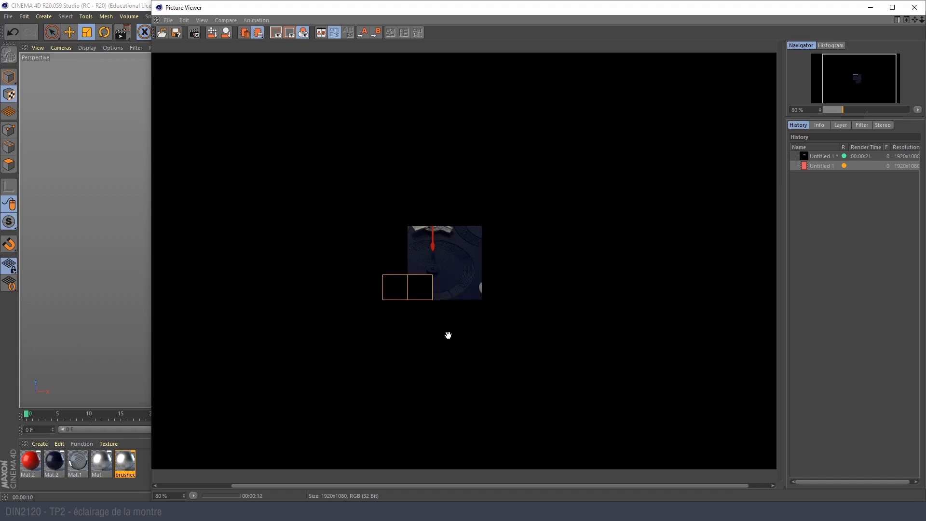
{"action": "scroll", "coordinate": [437, 315], "scroll_direction": "up", "scroll_amount": 1}
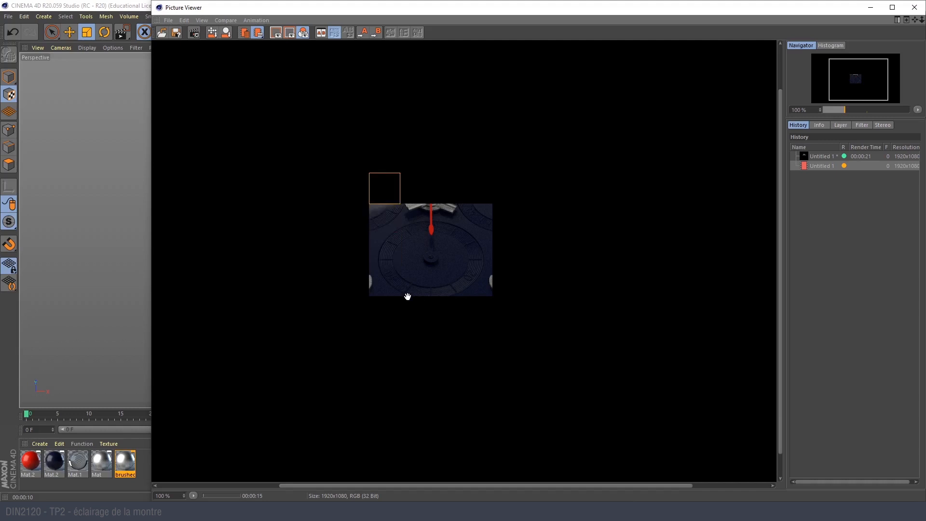
{"action": "left_click_drag", "start_coordinate": [388, 203], "coordinate": [425, 125]}
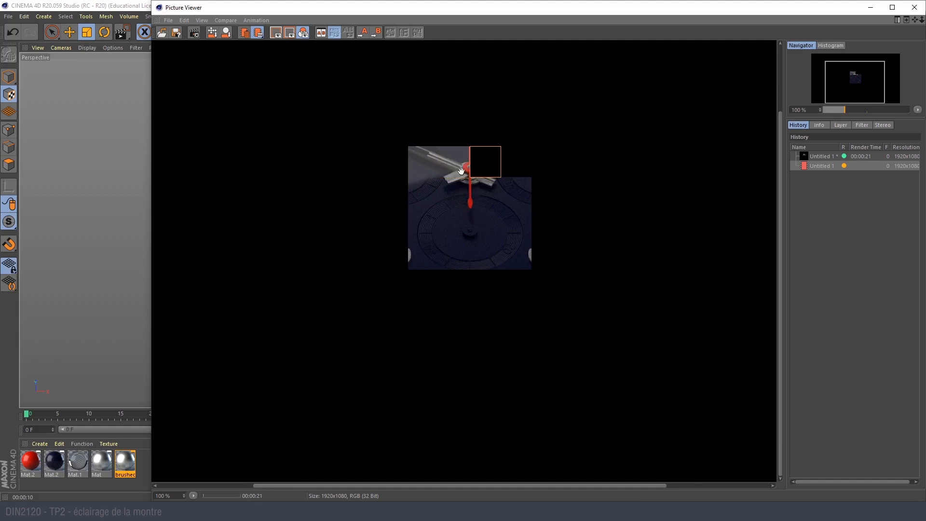
{"action": "scroll", "coordinate": [450, 166], "scroll_direction": "up", "scroll_amount": 2}
{"action": "scroll", "coordinate": [450, 165], "scroll_direction": "down", "scroll_amount": 2}
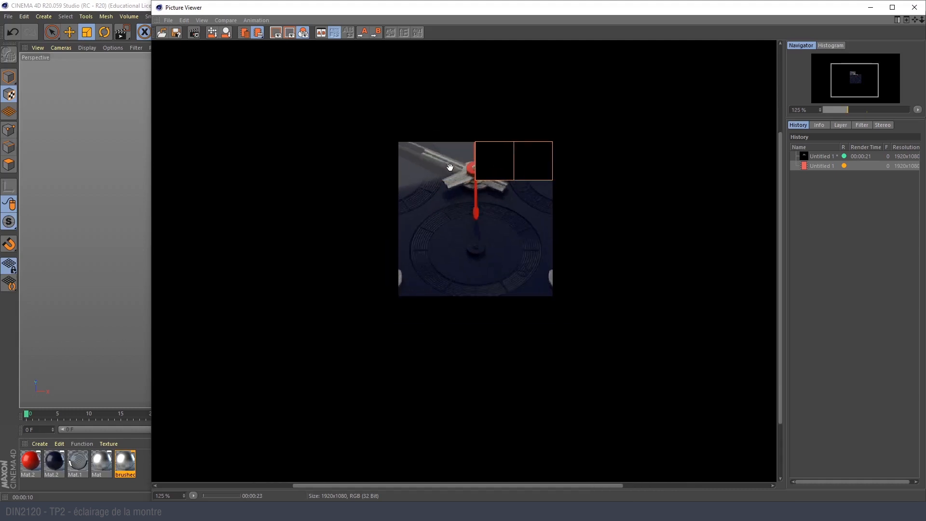
- Review the Sampling Quality options of the Adaptive sampler, and maximize the Picture Viewer to follow the running render
{"action": "left_click_drag", "start_coordinate": [415, 8], "coordinate": [468, 117]}
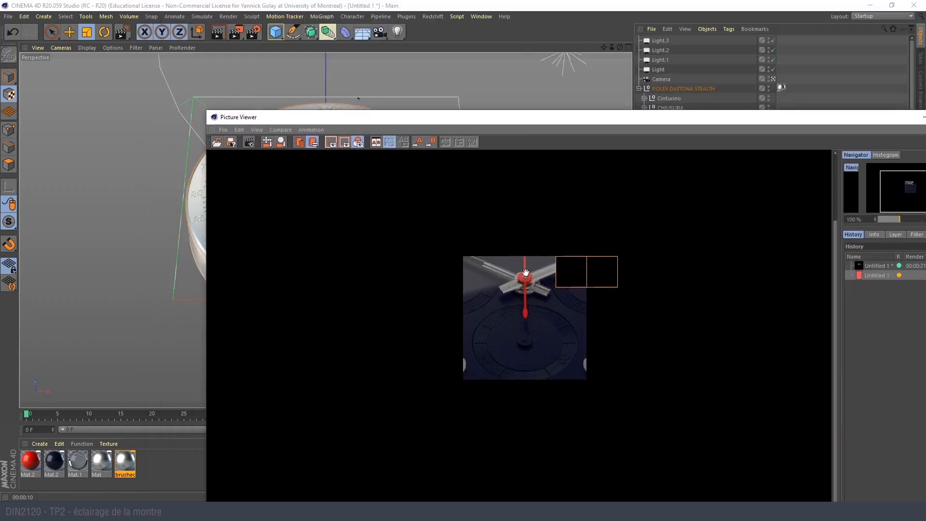
{"action": "left_click_drag", "start_coordinate": [284, 120], "coordinate": [506, 223]}
{"action": "left_click", "coordinate": [254, 32]}
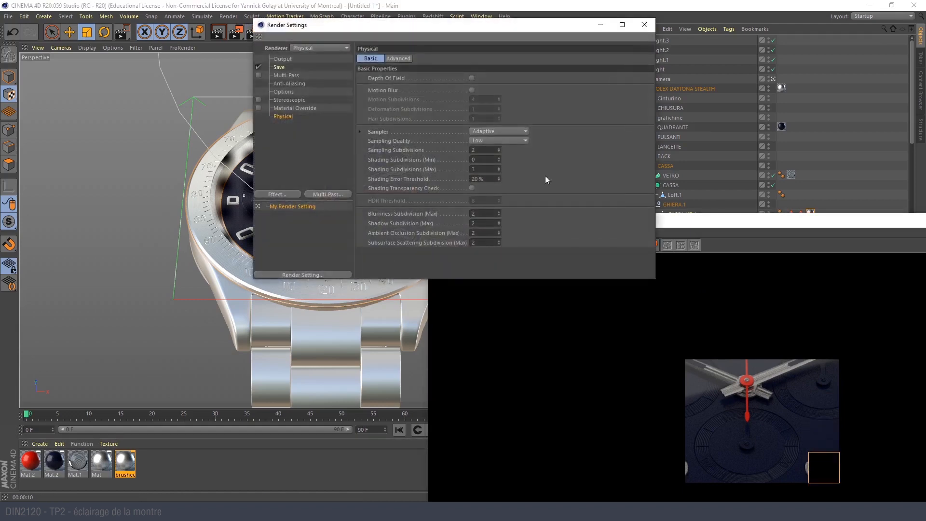
{"action": "left_click", "coordinate": [481, 142]}
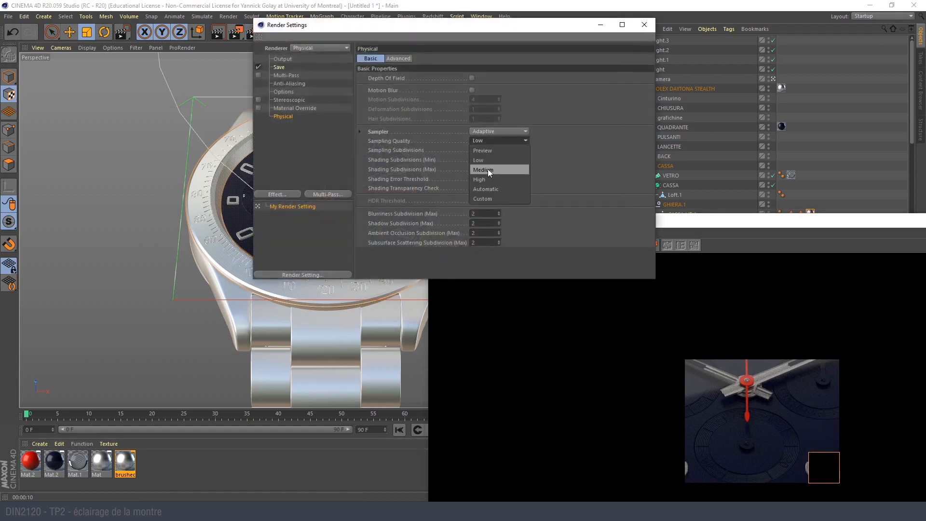
{"action": "left_click", "coordinate": [479, 179]}
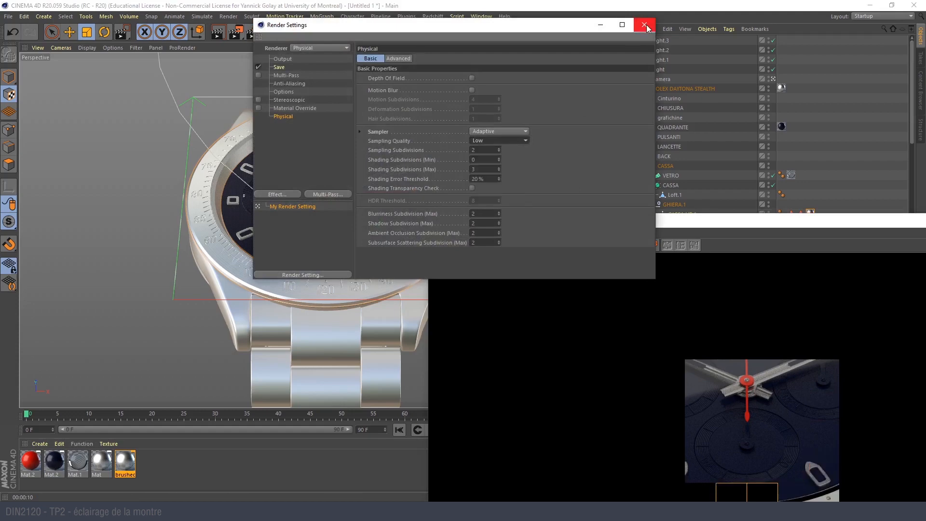
{"action": "left_click", "coordinate": [645, 25]}
{"action": "left_click_drag", "start_coordinate": [629, 223], "coordinate": [296, 27]}
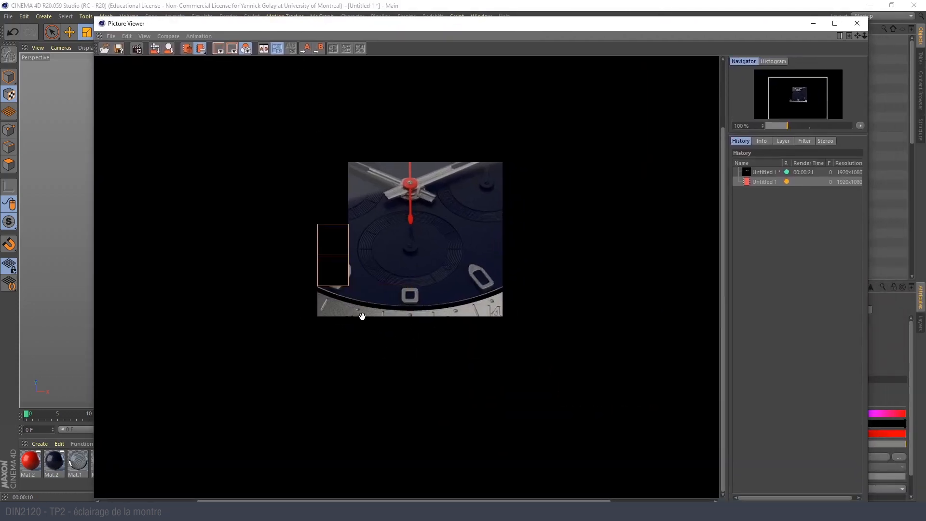
{"action": "left_click_drag", "start_coordinate": [323, 29], "coordinate": [324, 1]}
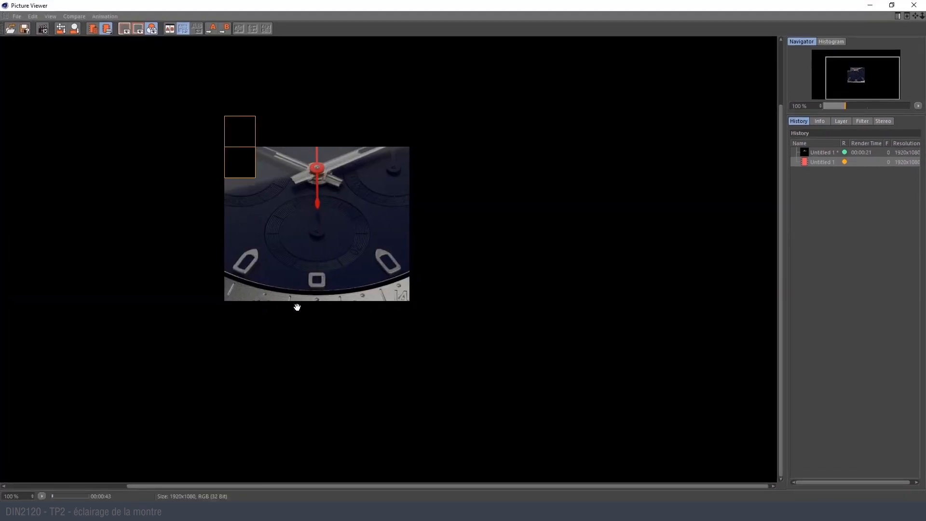
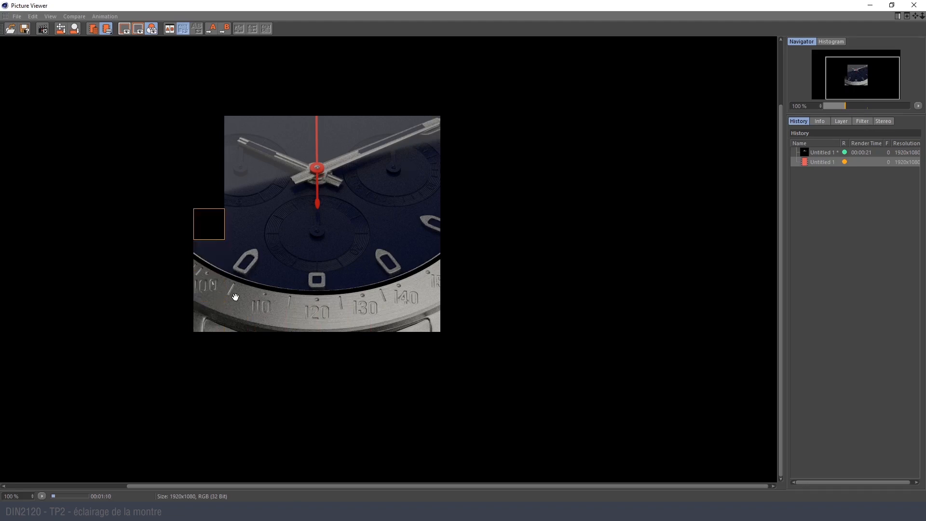
- Close the Picture Viewer to stop the running render, and collapse the CASSA group in the object hierarchy
{"action": "left_click", "coordinate": [915, 5]}
{"action": "left_click", "coordinate": [479, 290]}
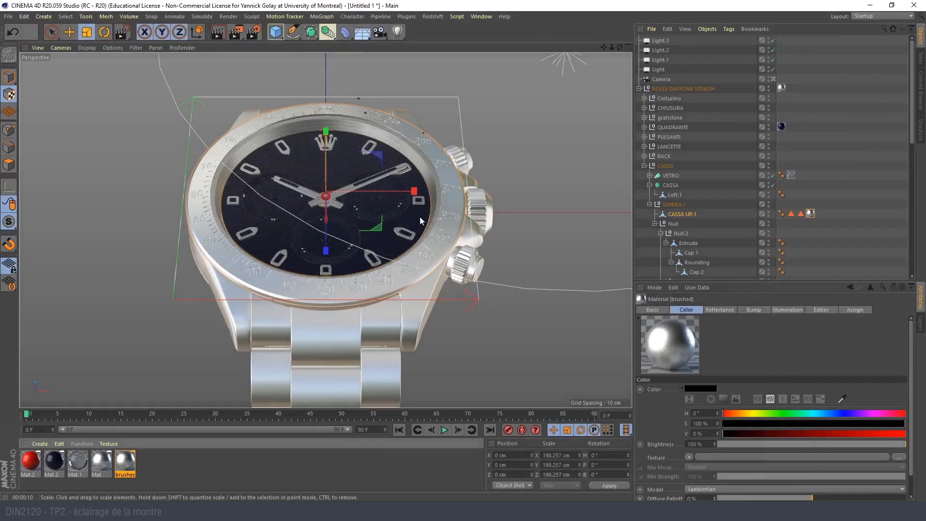
{"action": "left_click", "coordinate": [811, 127]}
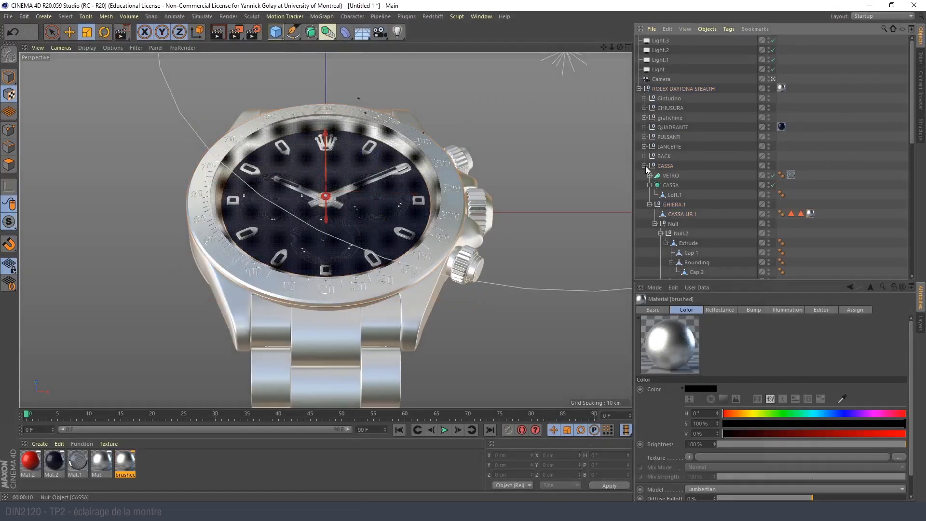
{"action": "left_click", "coordinate": [645, 165]}
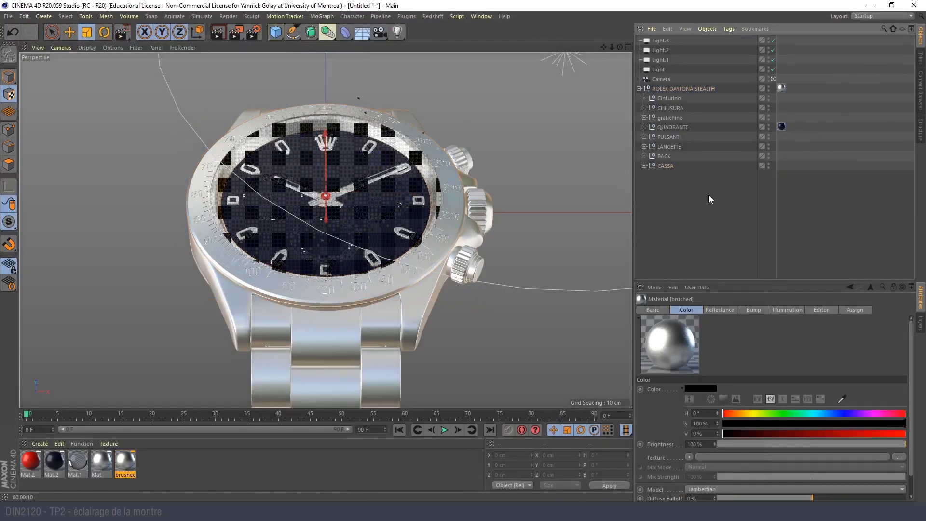
- Inspect the watch's dial and hands from several angles outside the scene camera, and return to the camera view
{"action": "left_click", "coordinate": [774, 80]}
{"action": "left_click_drag", "start_coordinate": [381, 191], "coordinate": [493, 176], "text": "alt"}
{"action": "right_click_drag", "start_coordinate": [447, 182], "coordinate": [398, 205], "text": "alt"}
{"action": "left_click_drag", "start_coordinate": [399, 205], "coordinate": [473, 178], "text": "alt"}
{"action": "right_click_drag", "start_coordinate": [474, 179], "coordinate": [516, 163], "text": "alt"}
{"action": "middle_click_drag", "start_coordinate": [516, 162], "coordinate": [471, 219], "text": "alt"}
{"action": "left_click_drag", "start_coordinate": [470, 220], "coordinate": [319, 216], "text": "alt"}
{"action": "left_click_drag", "start_coordinate": [383, 100], "coordinate": [349, 189], "text": "alt"}
{"action": "left_click_drag", "start_coordinate": [423, 198], "coordinate": [436, 213], "text": "alt"}
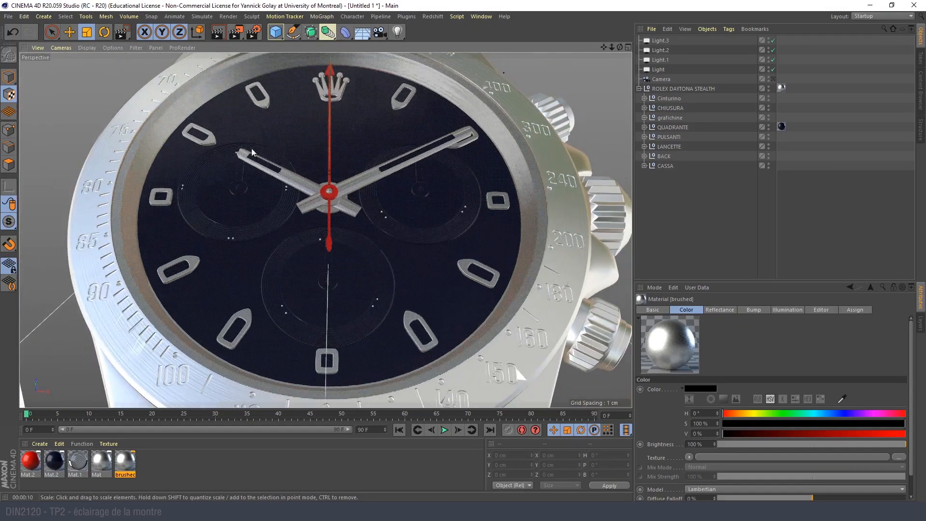
{"action": "left_click", "coordinate": [773, 79]}
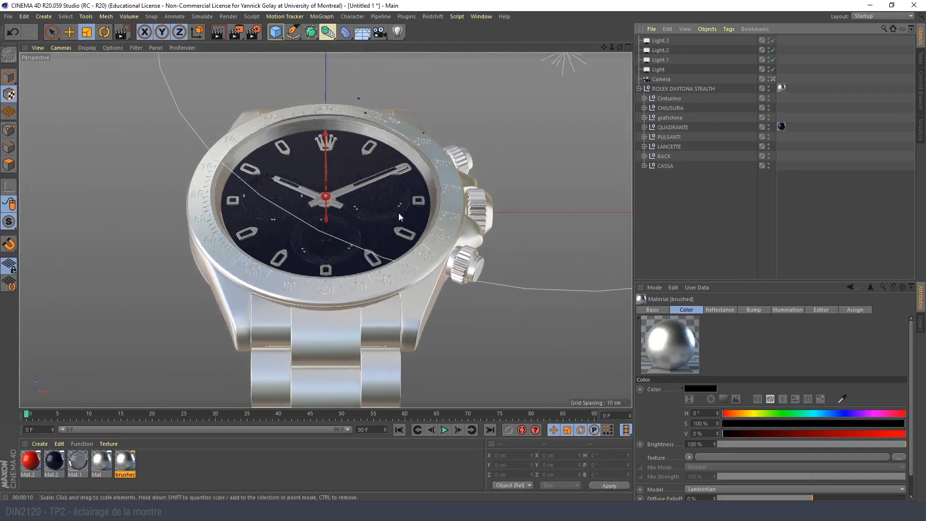
- Select the VETRO glass within the CASSA group, and collapse the CASSA and GHIERA.1 objects beneath it
{"action": "left_click", "coordinate": [282, 157]}
{"action": "left_click", "coordinate": [696, 194]}
{"action": "left_click", "coordinate": [361, 168]}
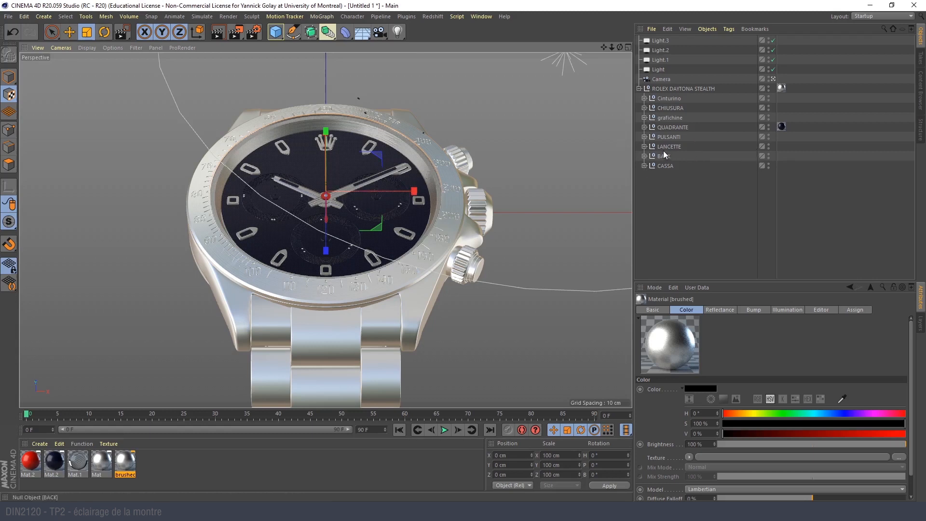
{"action": "left_click", "coordinate": [644, 166]}
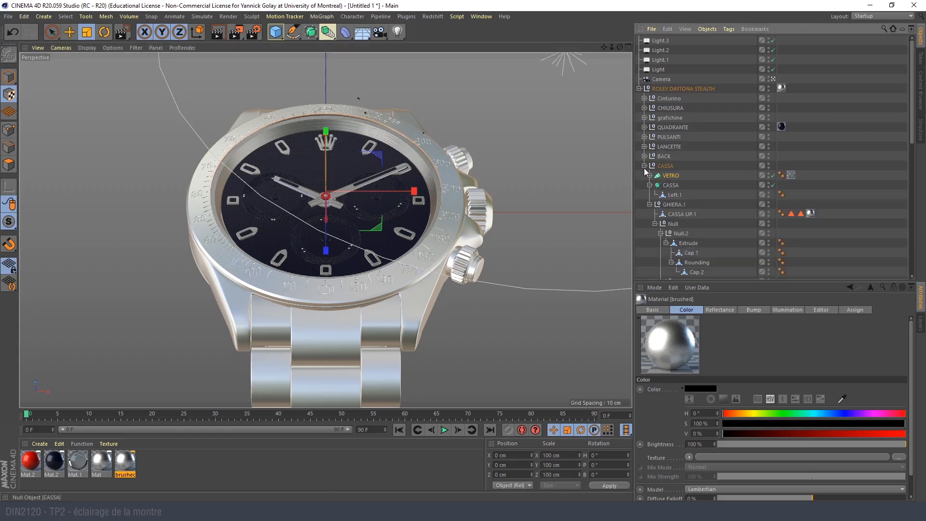
{"action": "left_click", "coordinate": [665, 175]}
{"action": "left_click", "coordinate": [650, 186]}
{"action": "left_click", "coordinate": [649, 195]}
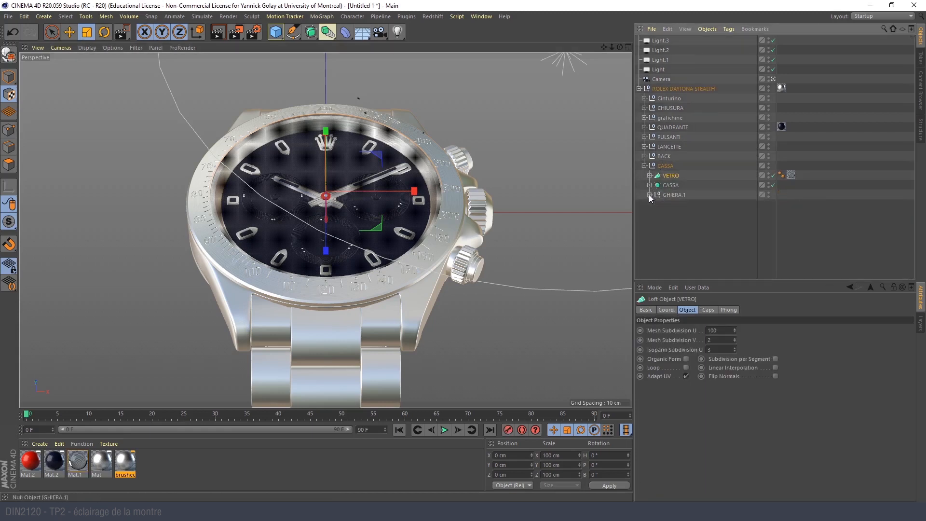
- Add a Compositing tag to the VETRO glass and enable object buffer 1 on it
{"action": "right_click", "coordinate": [671, 179]}
{"action": "mouse_move", "coordinate": [674, 181]}
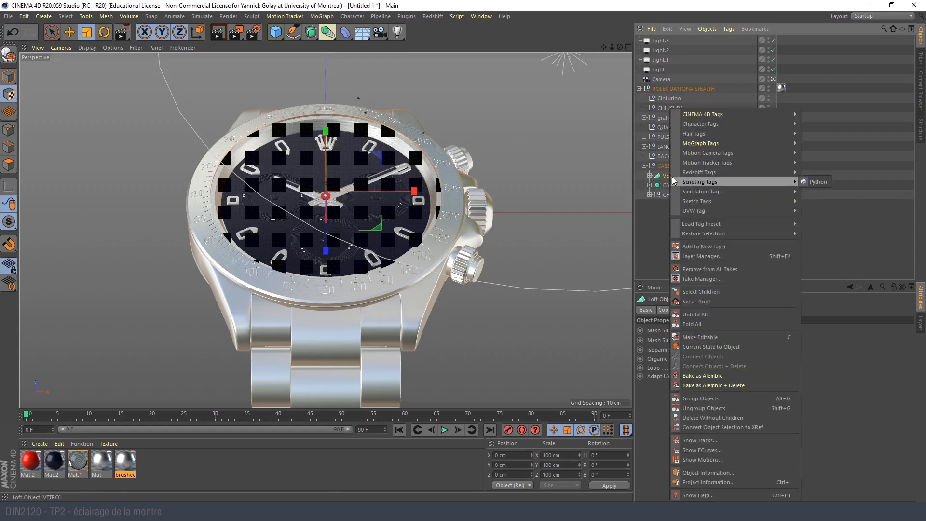
{"action": "mouse_move", "coordinate": [719, 116]}
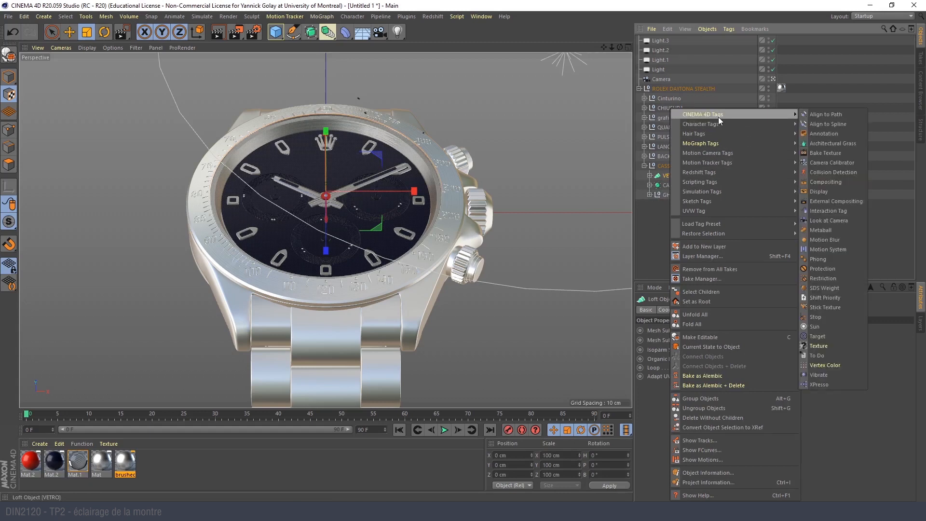
{"action": "left_click", "coordinate": [841, 183]}
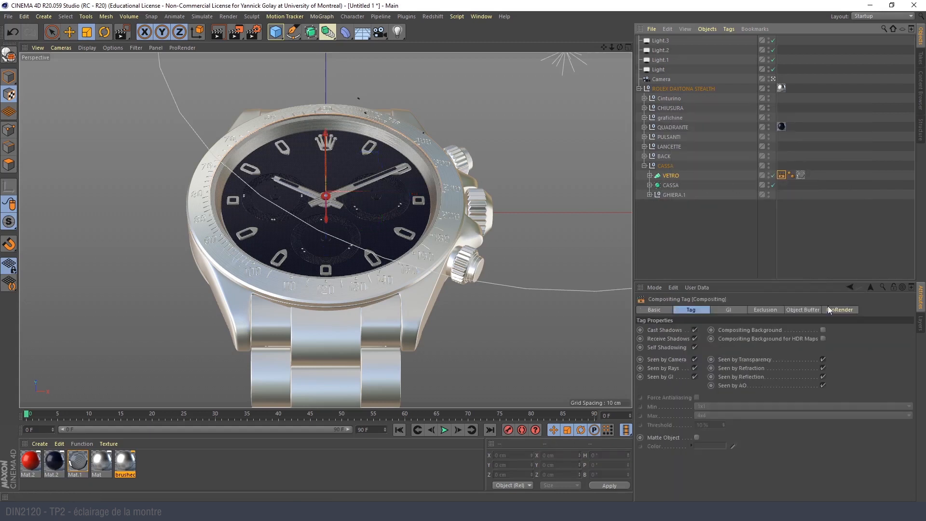
{"action": "left_click", "coordinate": [812, 311]}
{"action": "left_click", "coordinate": [670, 330]}
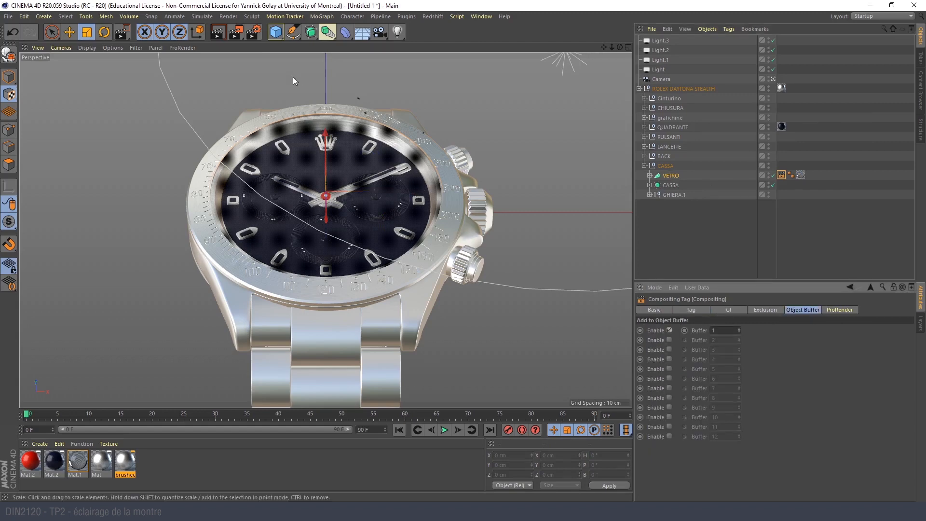
- Add RGBA Image and Object Buffer passes to the render settings' Multi-Pass output, with the buffer's Group ID at 1
{"action": "left_click", "coordinate": [254, 34]}
{"action": "left_click_drag", "start_coordinate": [312, 30], "coordinate": [238, 69]}
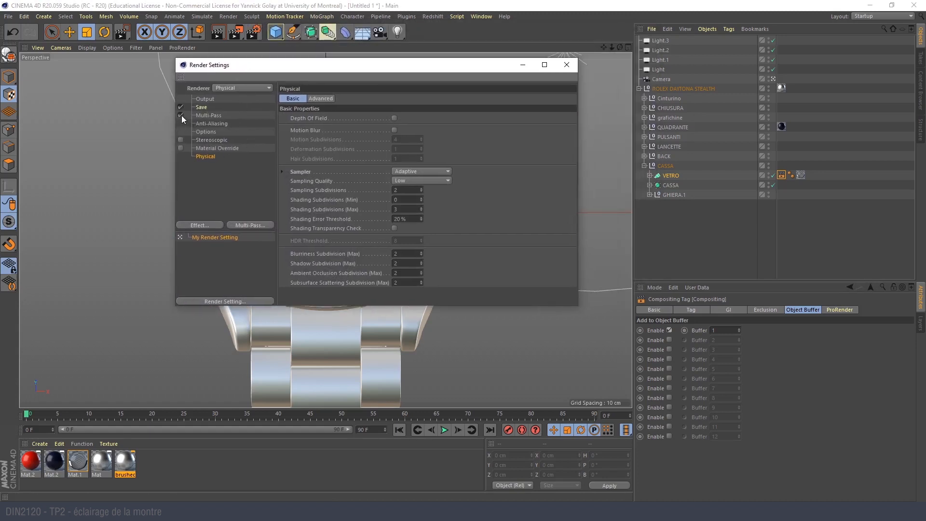
{"action": "left_click", "coordinate": [206, 115]}
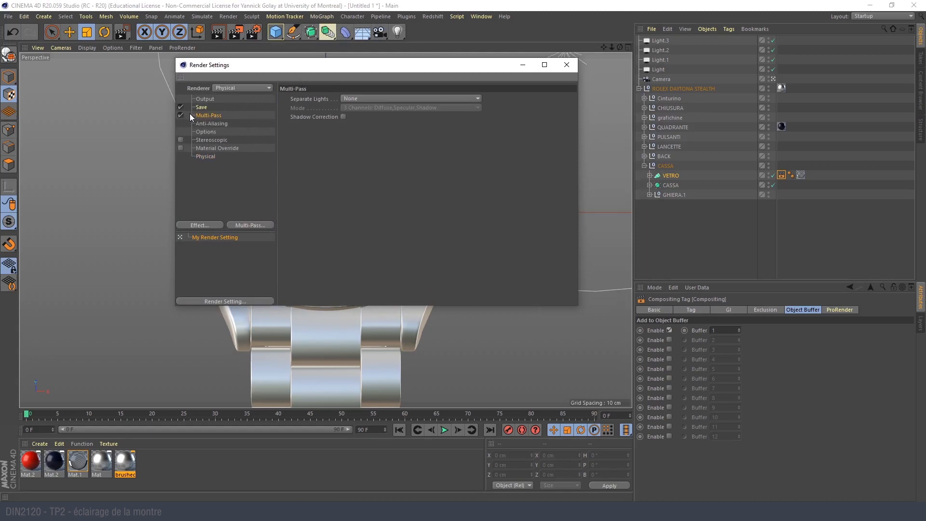
{"action": "left_click", "coordinate": [254, 224]}
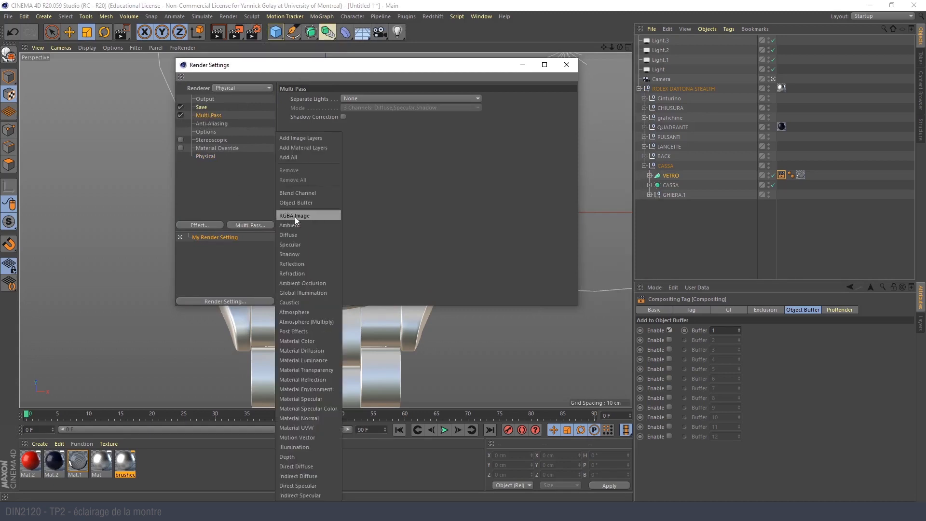
{"action": "left_click", "coordinate": [292, 216]}
{"action": "left_click", "coordinate": [264, 227]}
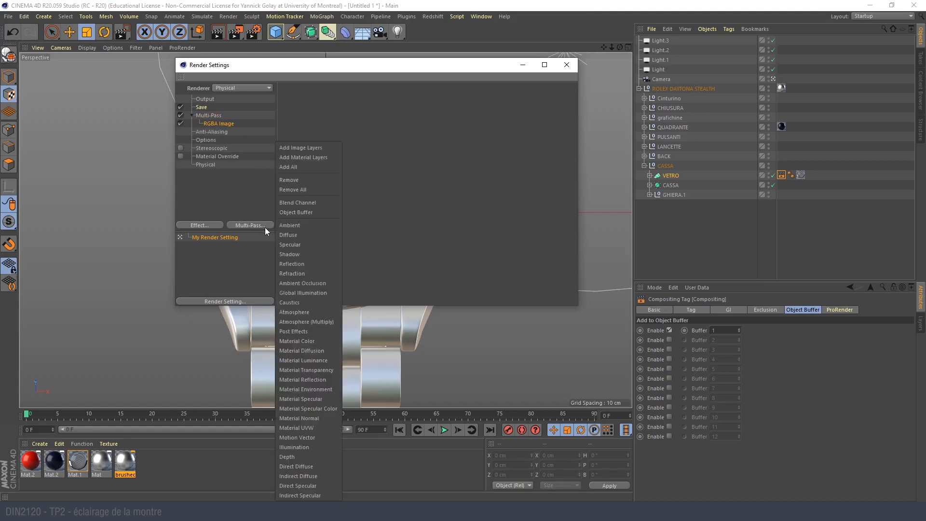
{"action": "left_click", "coordinate": [304, 213]}
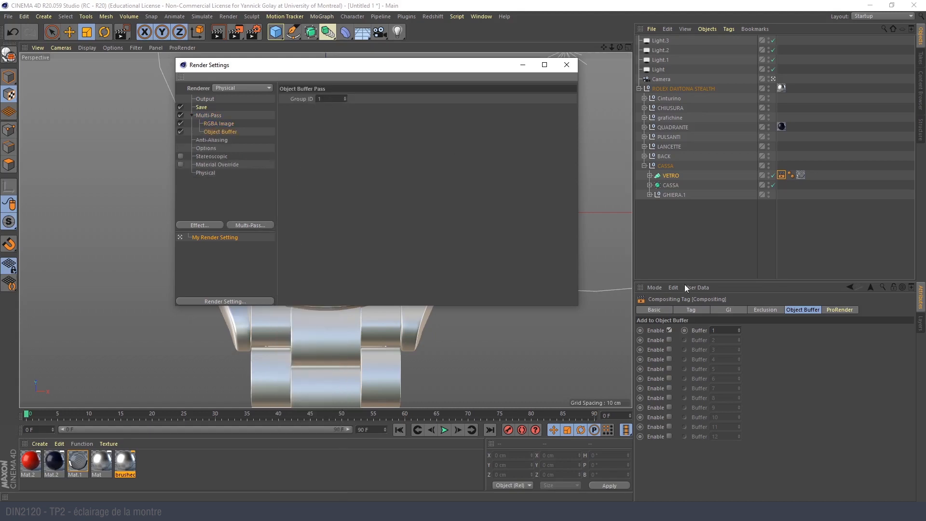
{"action": "left_click_drag", "start_coordinate": [282, 70], "coordinate": [148, 94]}
{"action": "left_click", "coordinate": [428, 94]}
- Switch the VETRO Compositing tag from object buffer 1 to buffer 2, and copy the tag to ROLEX DAYTONA STEALTH
{"action": "left_click", "coordinate": [730, 227]}
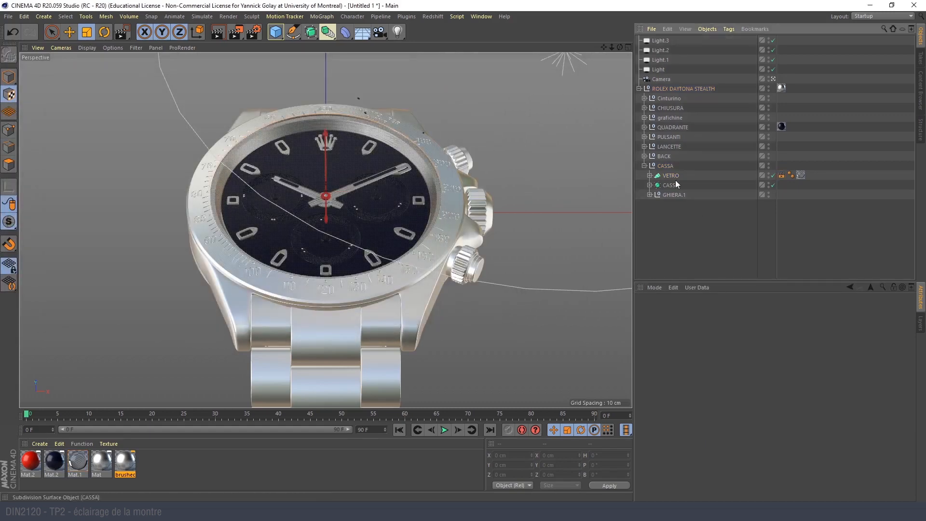
{"action": "left_click", "coordinate": [781, 177]}
{"action": "left_click", "coordinate": [670, 330]}
{"action": "left_click", "coordinate": [669, 340]}
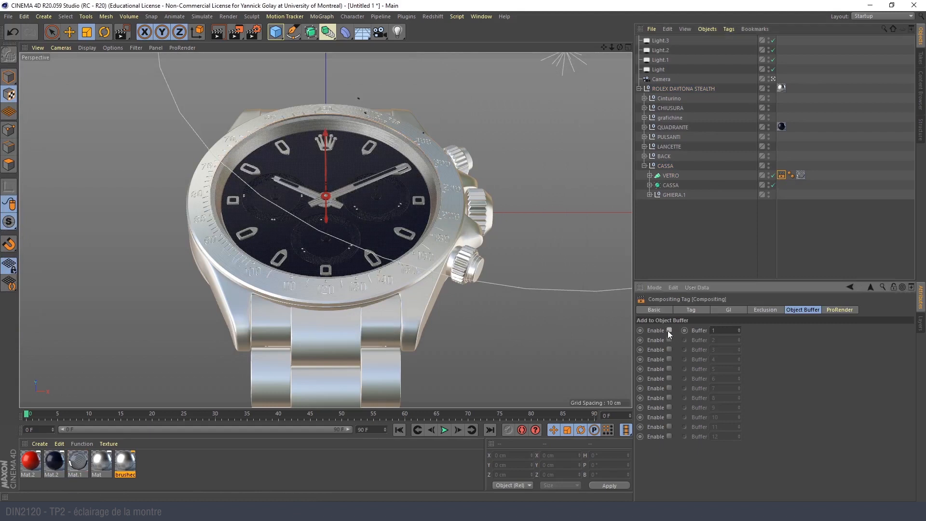
{"action": "left_click_drag", "start_coordinate": [781, 176], "coordinate": [794, 88], "text": "ctrl"}
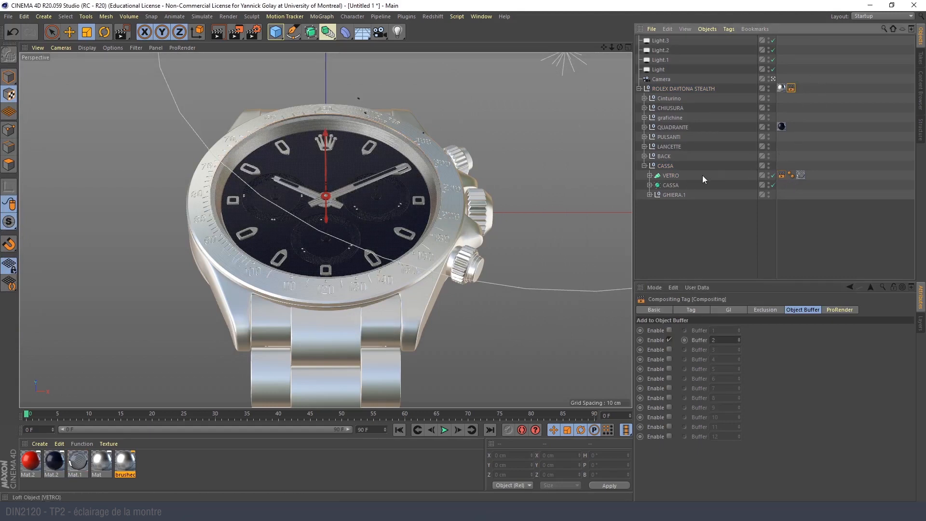
- Enable object buffer 1 alongside buffer 2 on the VETRO tag, and switch the ROLEX DAYTONA STEALTH tag to buffer 1
{"action": "left_click", "coordinate": [782, 177]}
{"action": "left_click", "coordinate": [670, 330]}
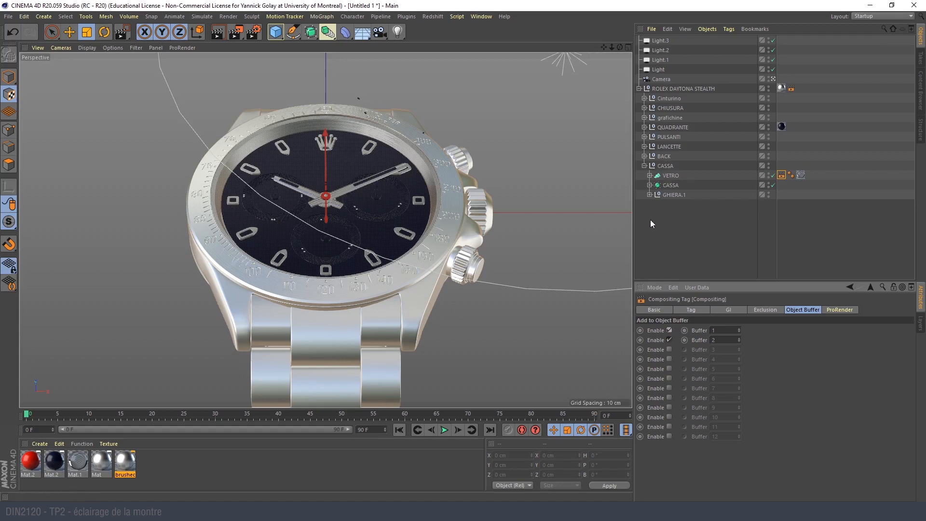
{"action": "left_click", "coordinate": [669, 176]}
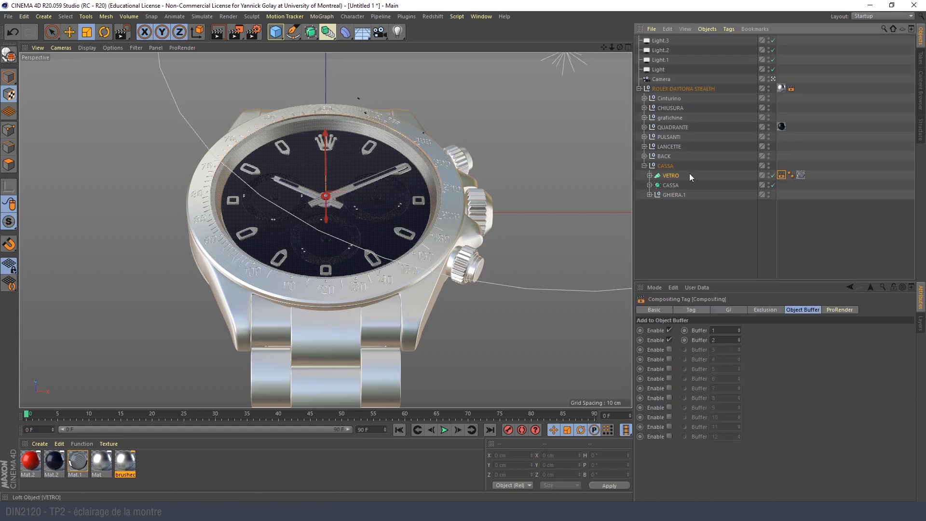
{"action": "left_click", "coordinate": [792, 88]}
{"action": "left_click", "coordinate": [669, 340]}
{"action": "left_click", "coordinate": [669, 330]}
{"action": "left_click", "coordinate": [738, 261]}
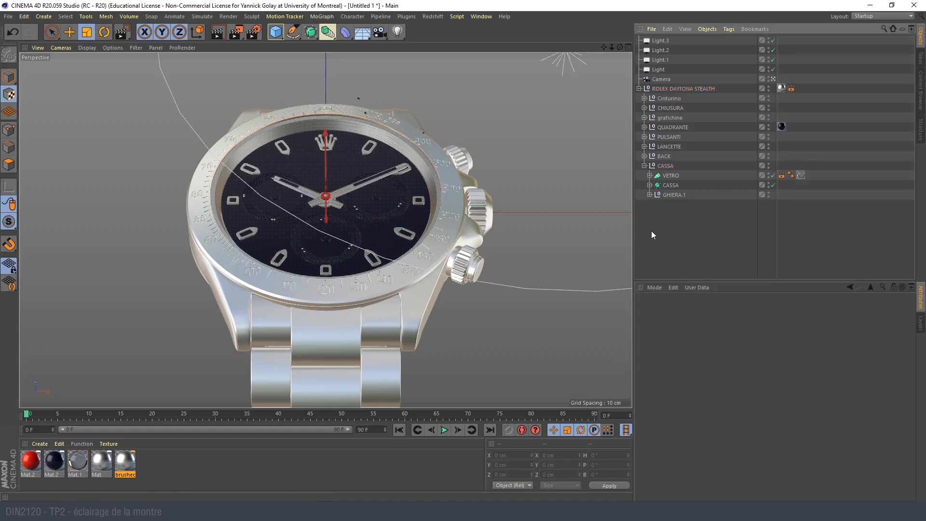
- Give the lower pusher's Extrude.2 and the Pirulicchio up group copied Compositing tags with object buffers 1 and 3 enabled
{"action": "left_click", "coordinate": [481, 271]}
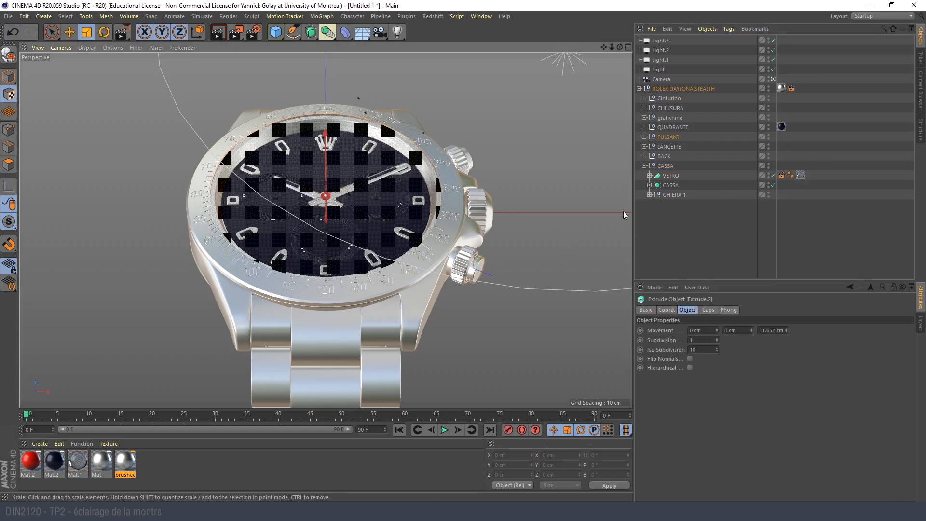
{"action": "left_click", "coordinate": [644, 137]}
{"action": "left_click", "coordinate": [650, 166]}
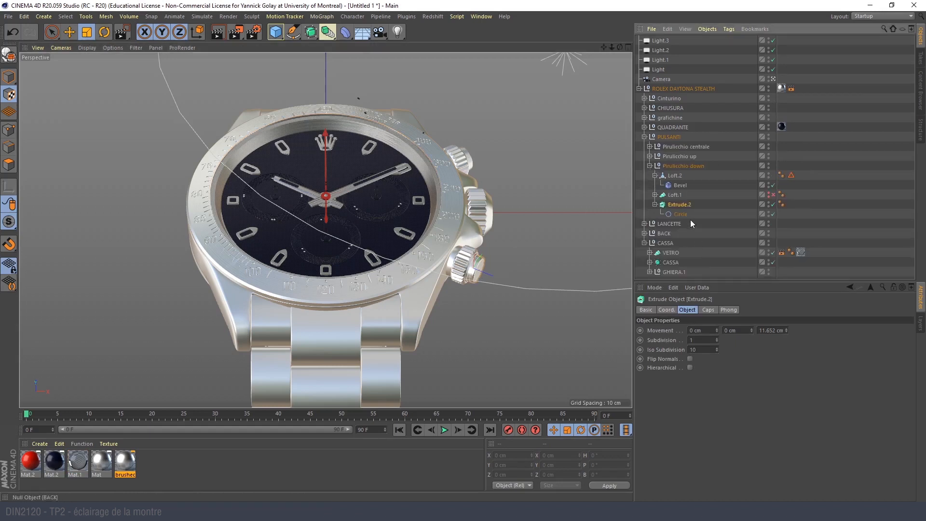
{"action": "left_click", "coordinate": [656, 204]}
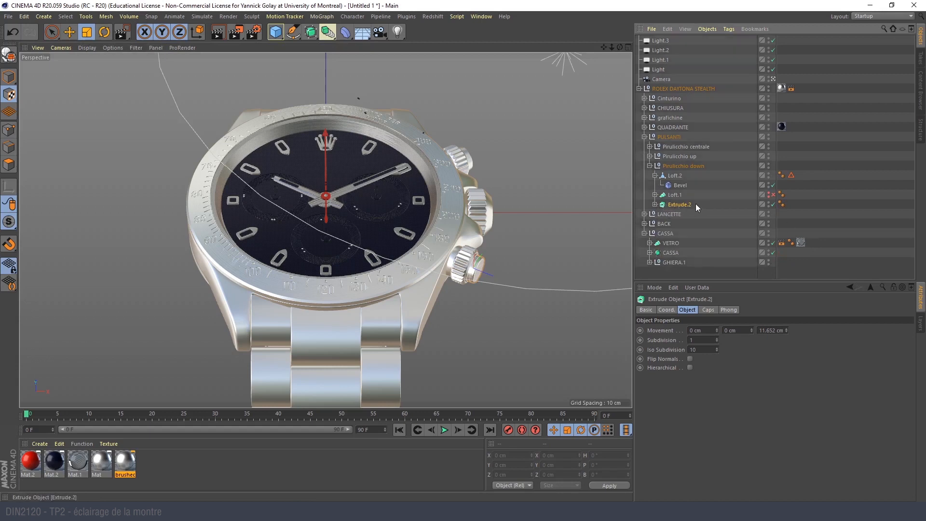
{"action": "left_click", "coordinate": [781, 243]}
{"action": "left_click_drag", "start_coordinate": [792, 208], "coordinate": [792, 206], "text": "ctrl"}
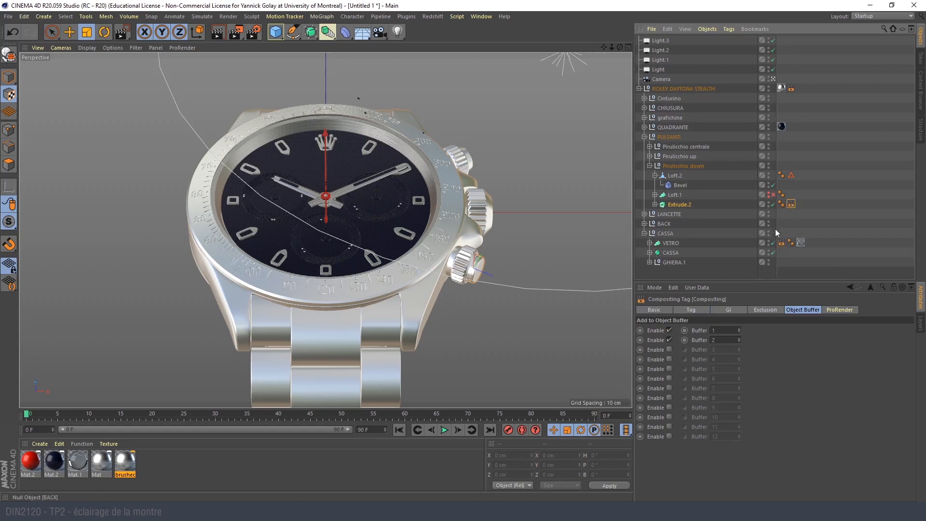
{"action": "left_click", "coordinate": [670, 340]}
{"action": "left_click", "coordinate": [669, 350]}
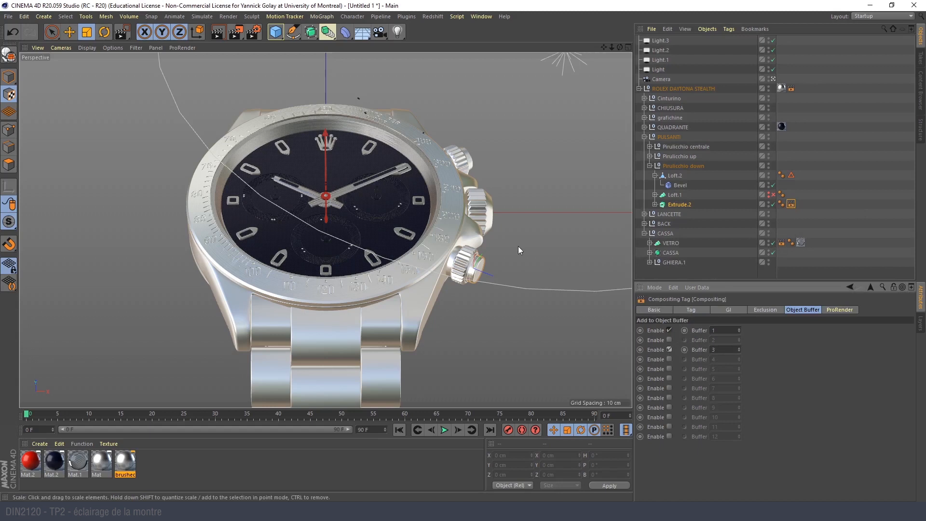
{"action": "left_click", "coordinate": [473, 155]}
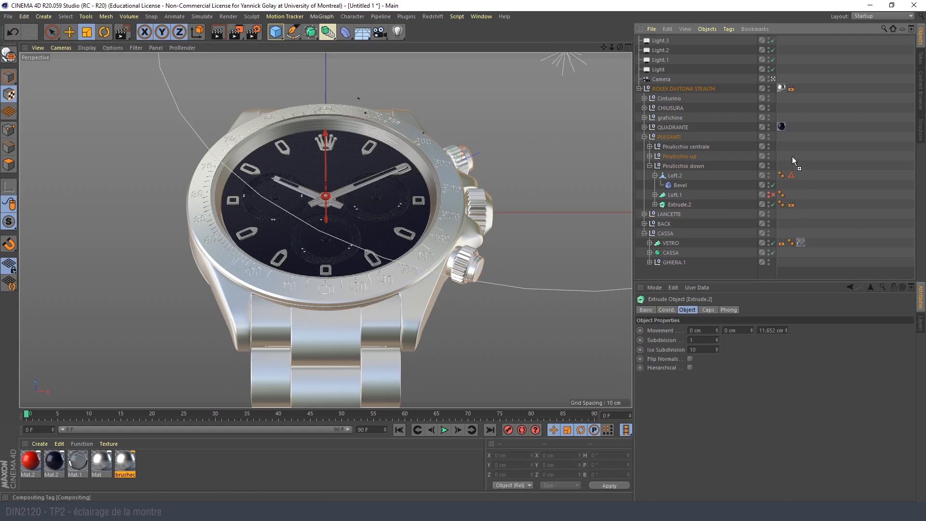
{"action": "left_click_drag", "start_coordinate": [792, 156], "coordinate": [792, 157], "text": "ctrl"}
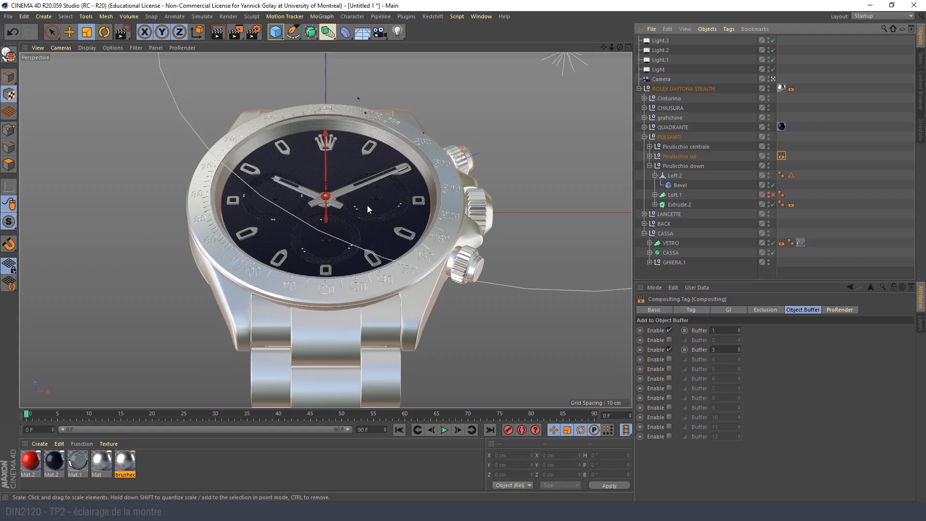
- Examine which bracelet part Symmetry.2 in the Cinturino group represents by toggling its visibility, and pick the watch case in the view
{"action": "left_click", "coordinate": [381, 364]}
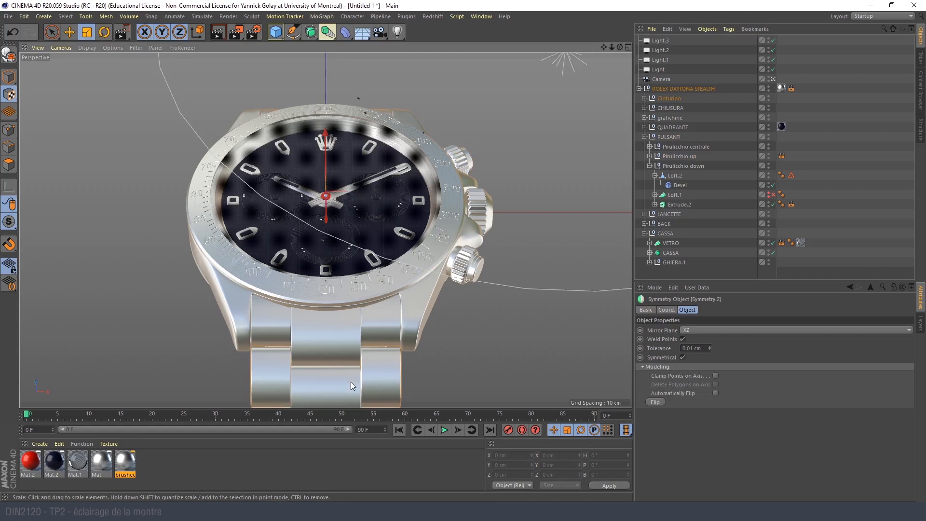
{"action": "left_click", "coordinate": [645, 137]}
{"action": "left_click", "coordinate": [645, 98]}
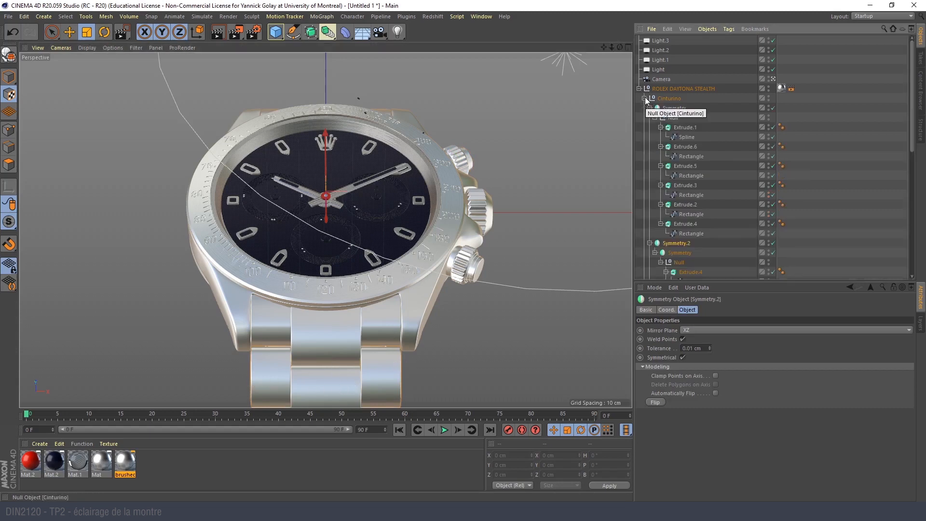
{"action": "left_click", "coordinate": [650, 243]}
{"action": "left_click", "coordinate": [655, 117]}
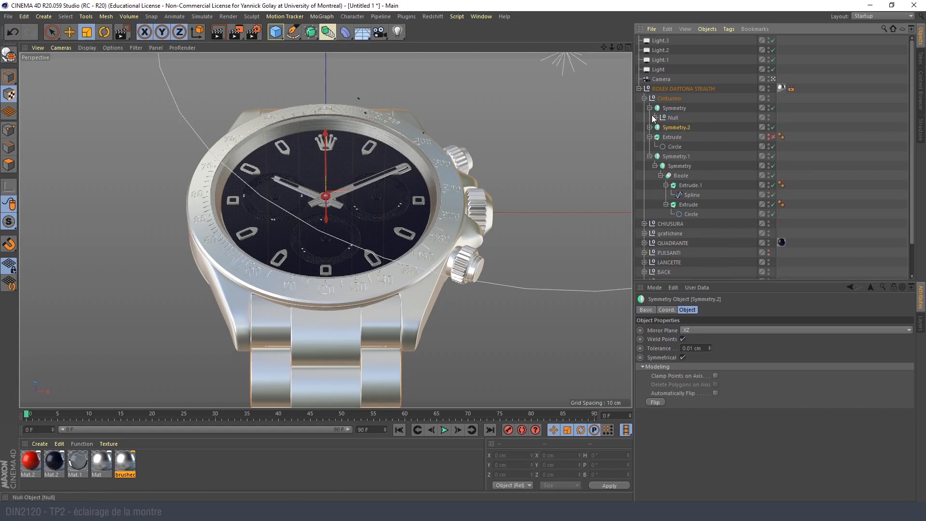
{"action": "left_click", "coordinate": [769, 126]}
{"action": "left_click", "coordinate": [769, 126]}
{"action": "left_click", "coordinate": [770, 126]}
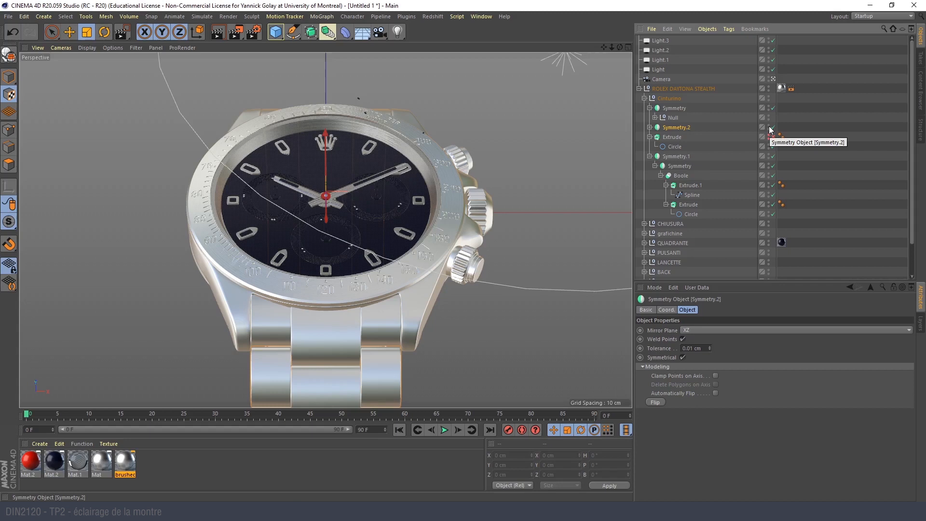
{"action": "left_click", "coordinate": [428, 309]}
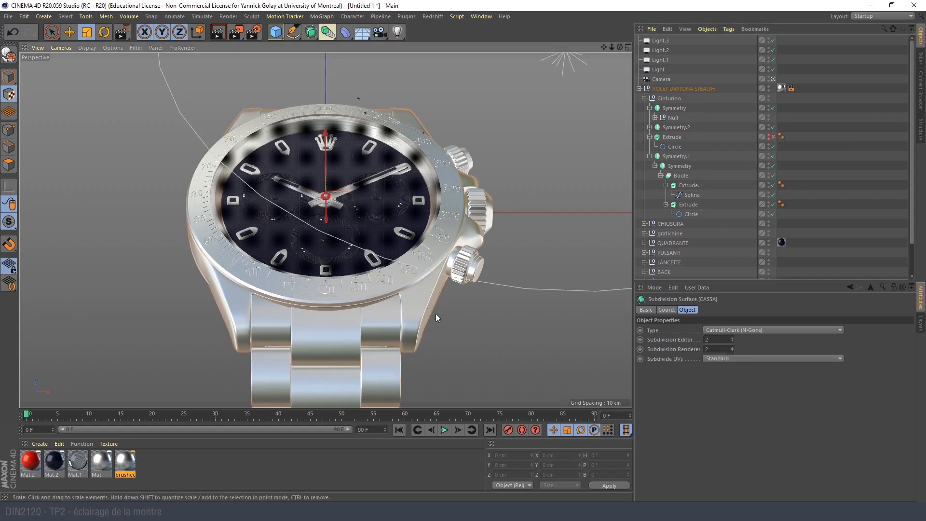
- Collapse the Cinturino group and examine which watch part CASSA represents by toggling its visibility
{"action": "left_click", "coordinate": [644, 98]}
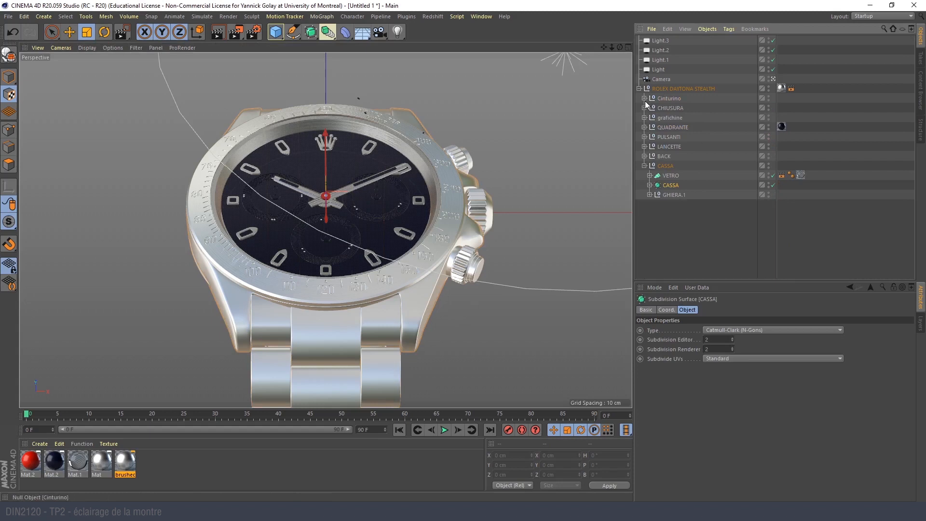
{"action": "left_click", "coordinate": [768, 186]}
{"action": "left_click", "coordinate": [767, 185]}
{"action": "left_click", "coordinate": [767, 186]}
{"action": "left_click", "coordinate": [767, 185]}
{"action": "left_click", "coordinate": [416, 267]}
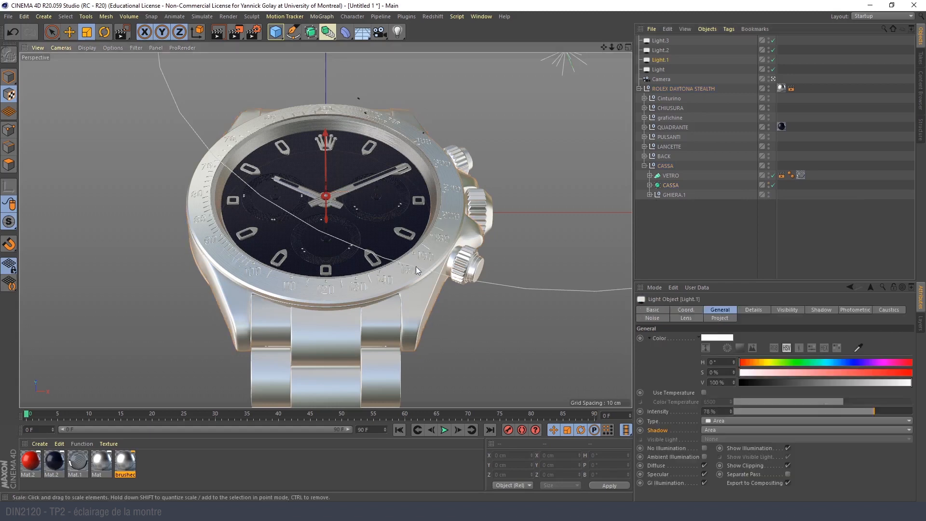
- Switch to Model mode, pick the watch bezel in the view and reveal its CASSA UP.1 object inside the GHIERA.1 group
{"action": "left_click", "coordinate": [465, 233]}
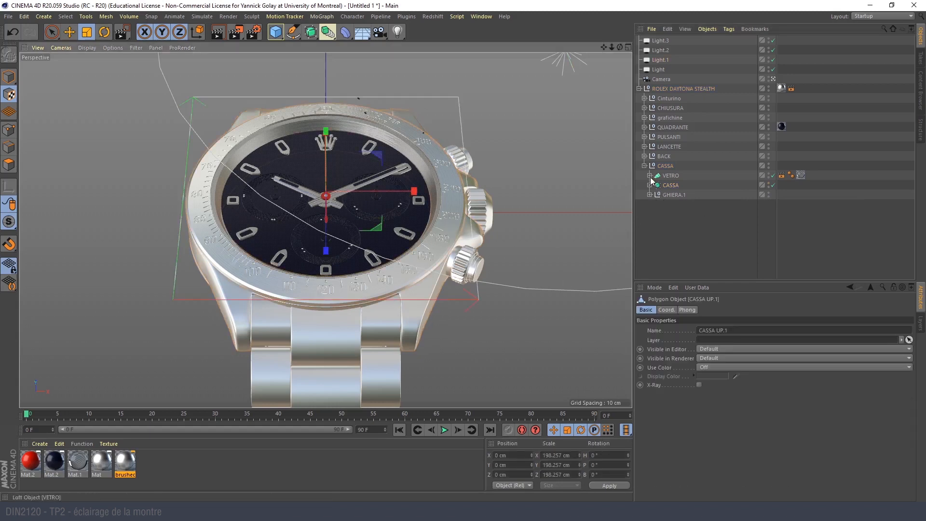
{"action": "left_click", "coordinate": [662, 214]}
{"action": "left_click", "coordinate": [454, 209]}
{"action": "left_click", "coordinate": [9, 76]}
{"action": "left_click", "coordinate": [115, 138]}
{"action": "left_click", "coordinate": [207, 201]}
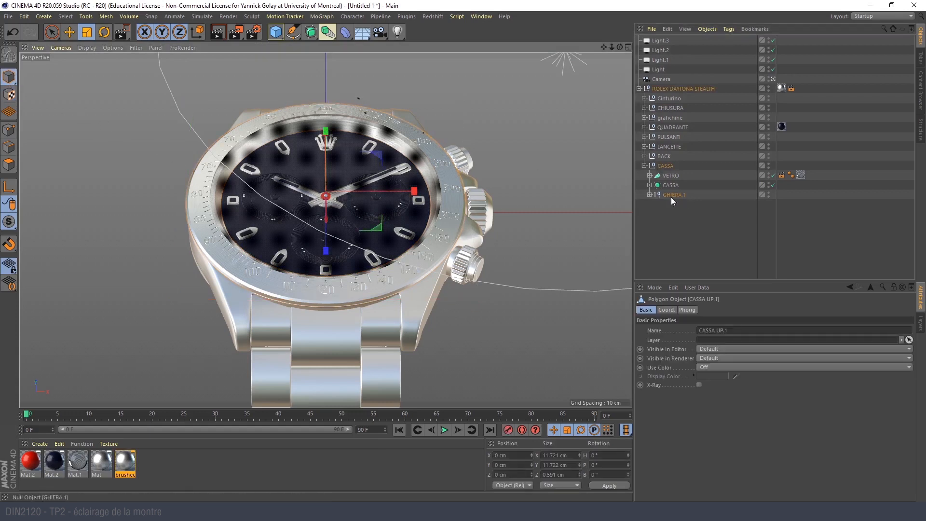
{"action": "left_click", "coordinate": [649, 195]}
{"action": "left_click", "coordinate": [439, 228]}
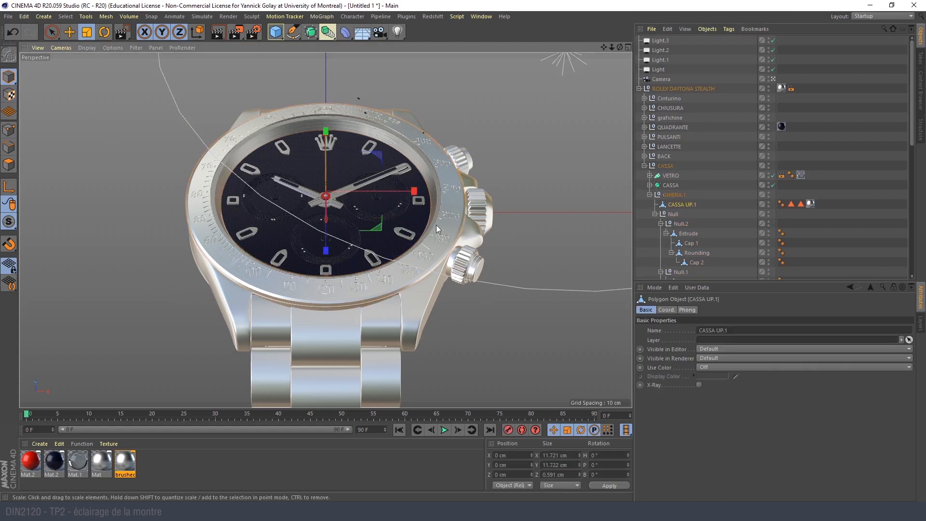
- Copy the VETRO Compositing tag to CASSA UP.1, and replace object buffer 2 with buffer 4 on the copy
{"action": "right_click", "coordinate": [675, 206]}
{"action": "left_click", "coordinate": [671, 204]}
{"action": "left_click", "coordinate": [782, 175]}
{"action": "left_click_drag", "start_coordinate": [782, 176], "coordinate": [826, 203], "text": "ctrl"}
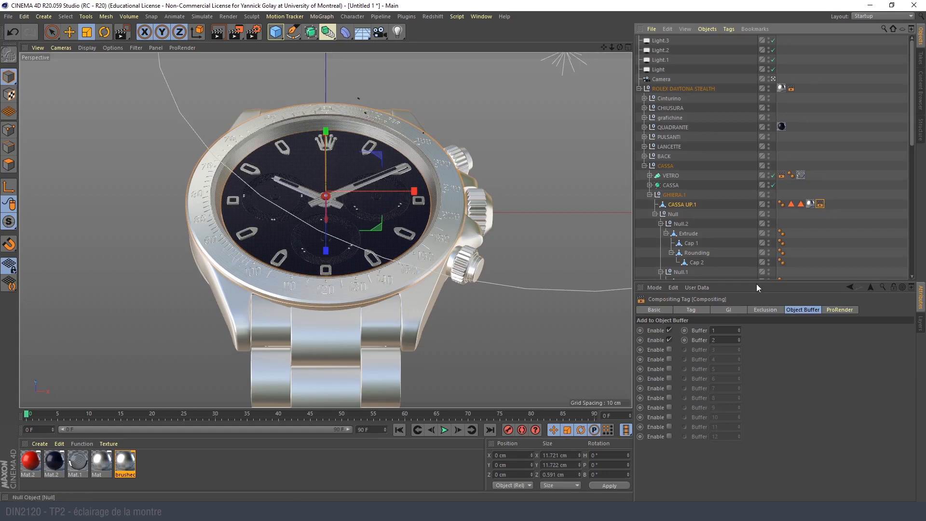
{"action": "left_click", "coordinate": [669, 340]}
{"action": "left_click", "coordinate": [670, 360]}
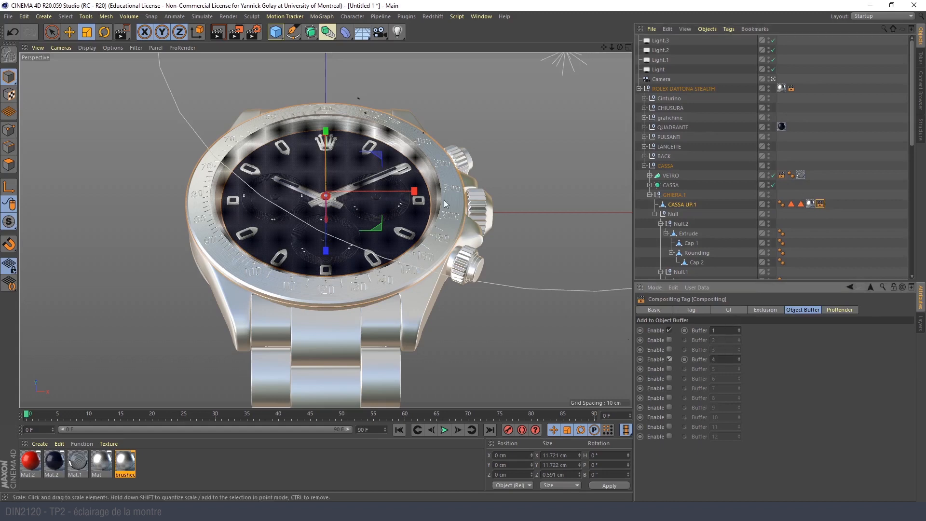
- Add three more Object Buffer passes to the multi-pass render settings, using group ID 2 for the second and 4 for the last
{"action": "left_click", "coordinate": [254, 32]}
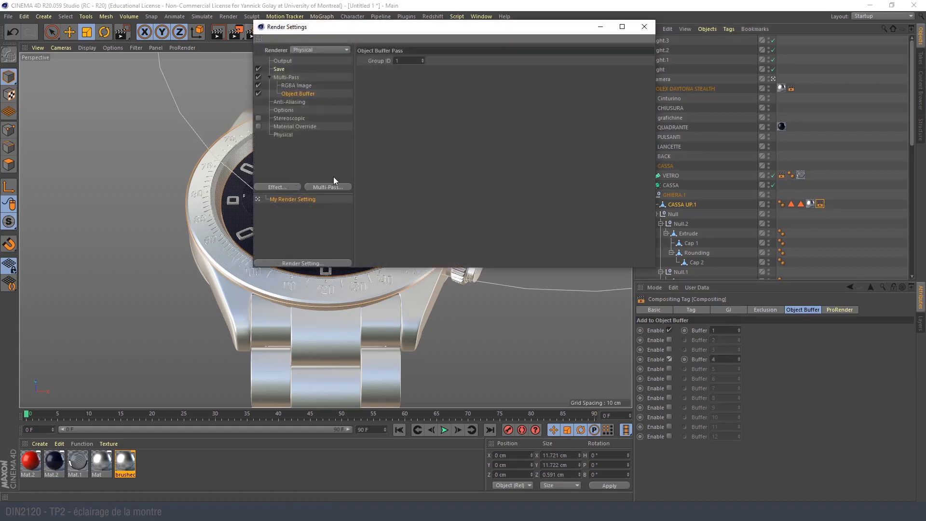
{"action": "right_click", "coordinate": [301, 93]}
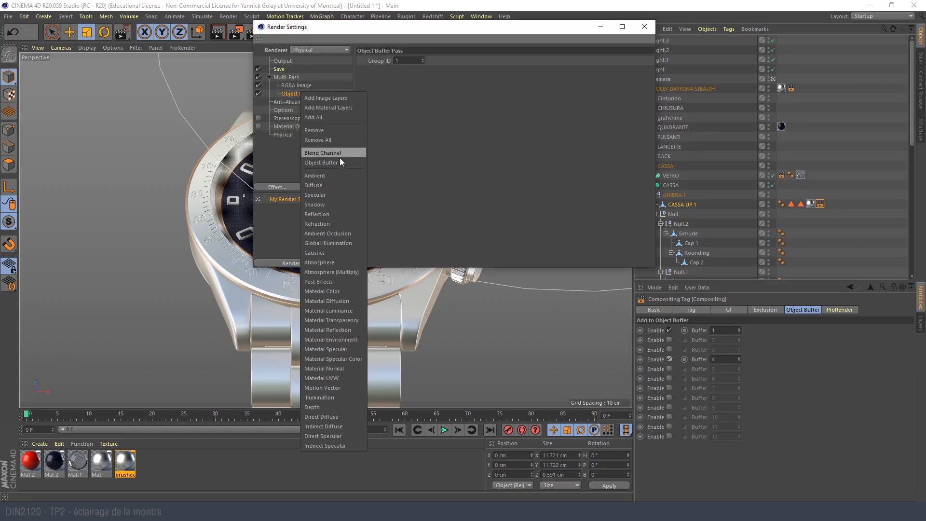
{"action": "left_click", "coordinate": [325, 163]}
{"action": "right_click", "coordinate": [302, 100]}
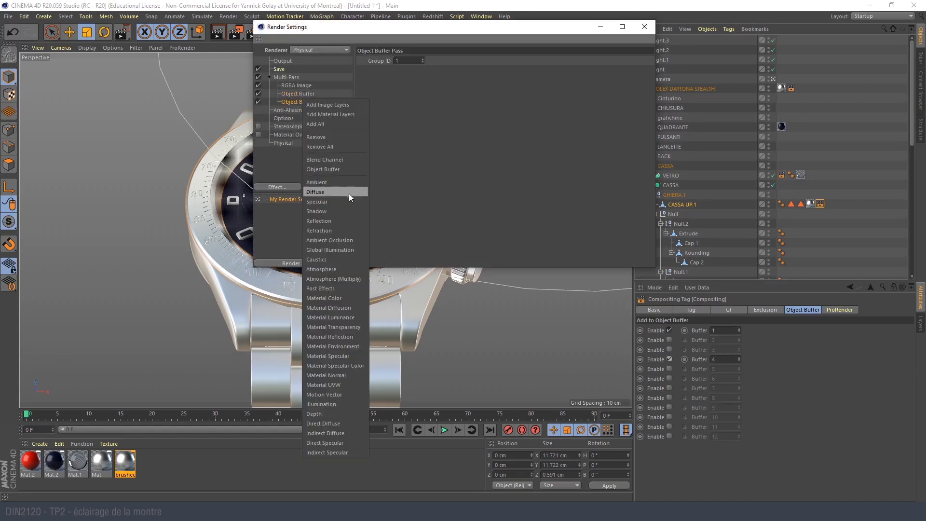
{"action": "left_click", "coordinate": [343, 171]}
{"action": "right_click", "coordinate": [297, 104]}
{"action": "left_click", "coordinate": [337, 178]}
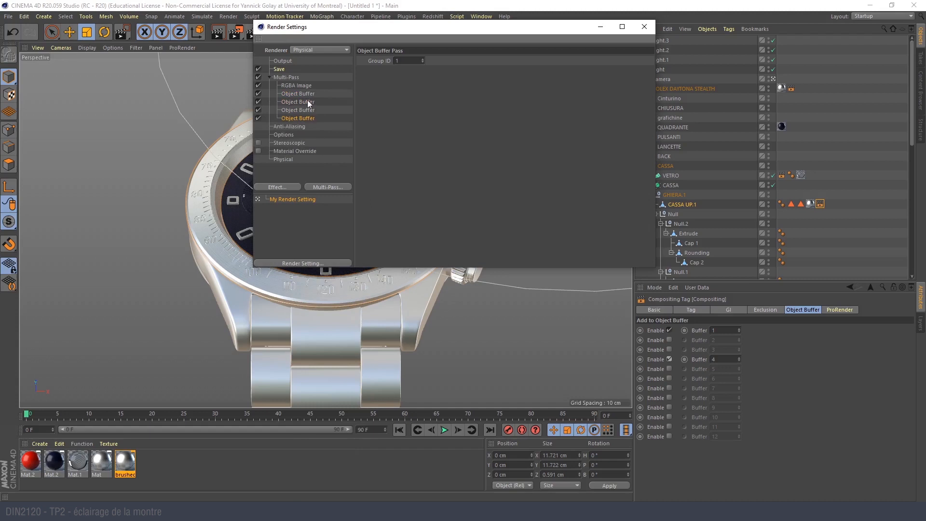
{"action": "left_click", "coordinate": [307, 110]}
{"action": "left_click", "coordinate": [644, 26]}
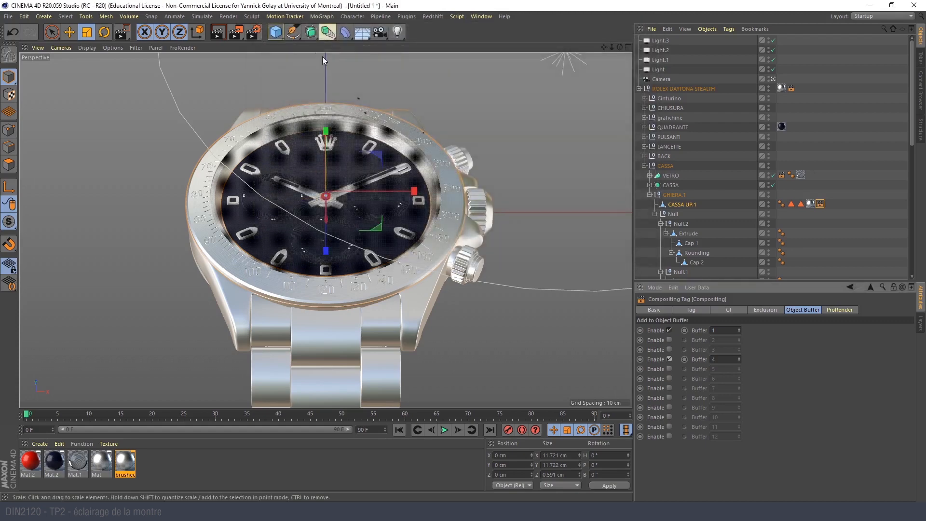
{"action": "left_click", "coordinate": [259, 33]}
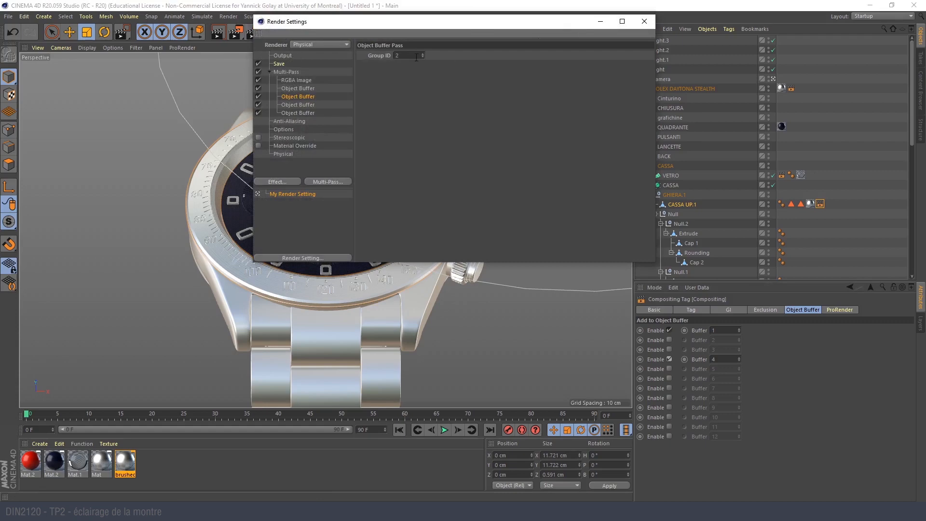
{"action": "left_click", "coordinate": [282, 56]}
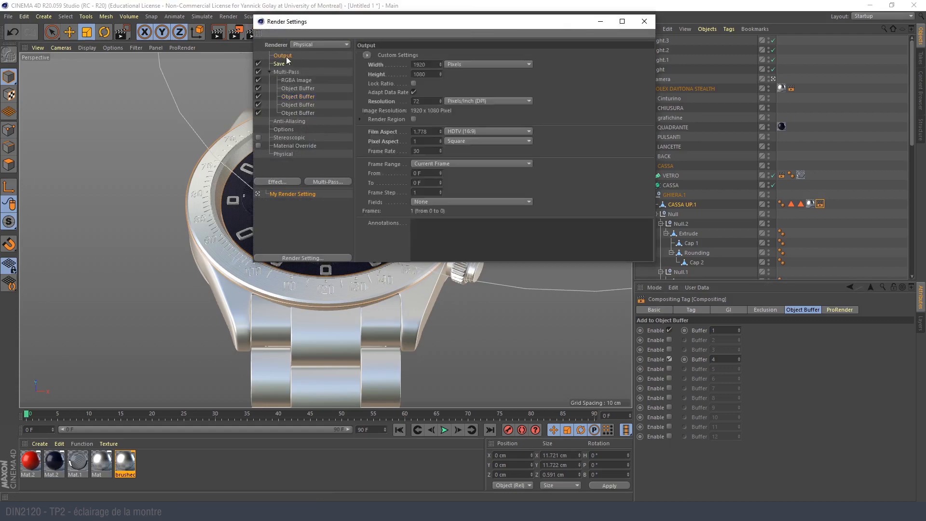
{"action": "left_click", "coordinate": [644, 22]}
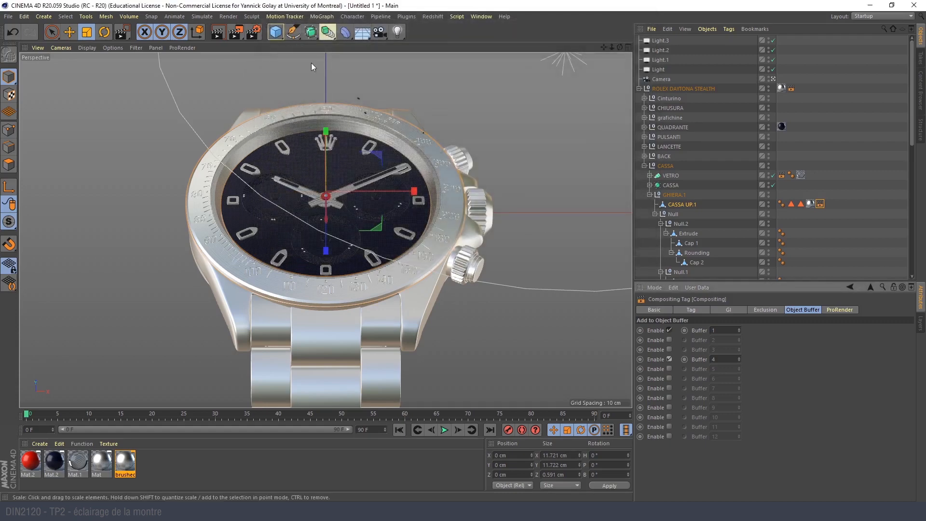
- In the multi-pass image save settings, create a folder named montre 2 inside Rendus as the output location
{"action": "left_click", "coordinate": [253, 34]}
{"action": "left_click", "coordinate": [283, 81]}
{"action": "left_click", "coordinate": [269, 80]}
{"action": "left_click", "coordinate": [279, 71]}
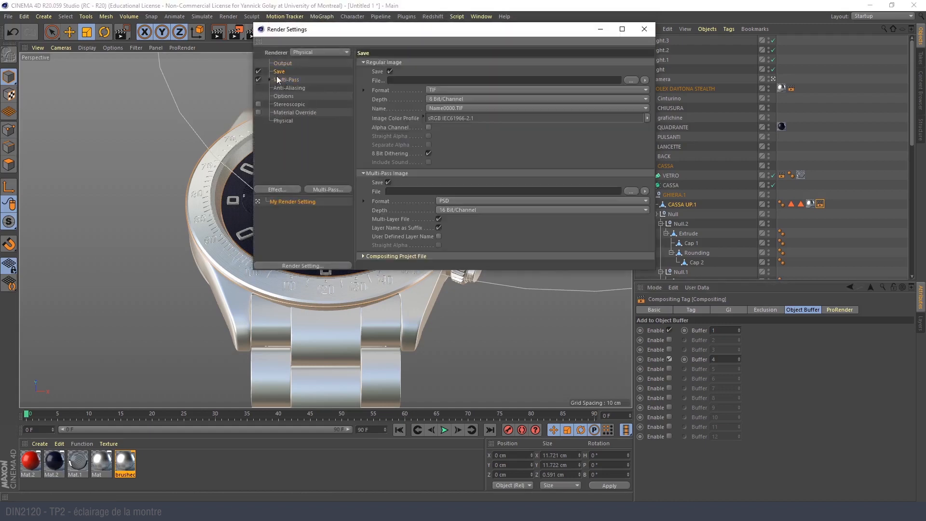
{"action": "left_click", "coordinate": [635, 191]}
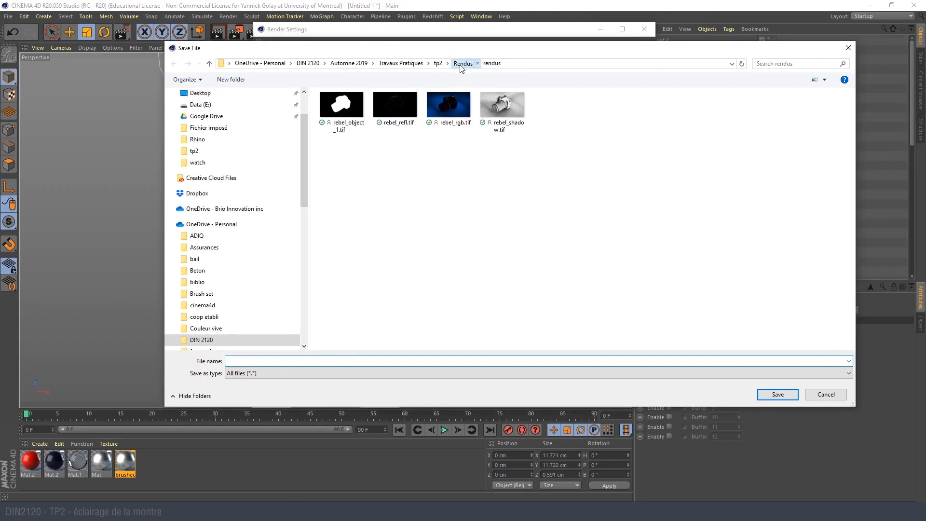
{"action": "left_click", "coordinate": [464, 63]}
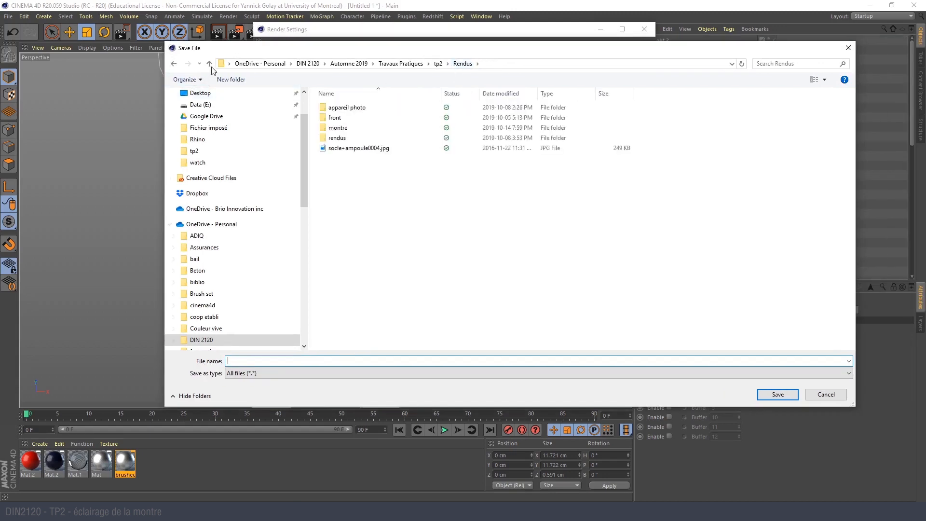
{"action": "left_click", "coordinate": [239, 80]}
{"action": "type", "text": "montre 2"}
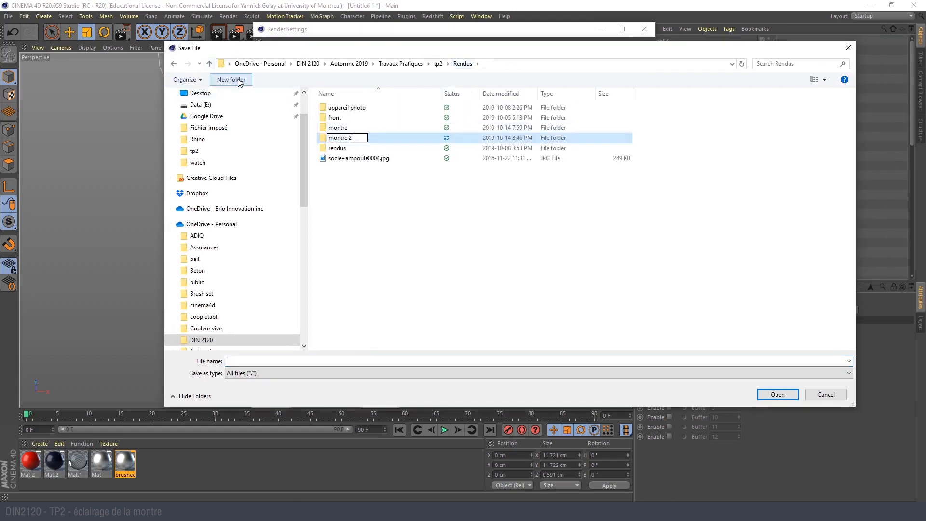
{"action": "key", "text": "Return"}
{"action": "key", "text": "Return"}
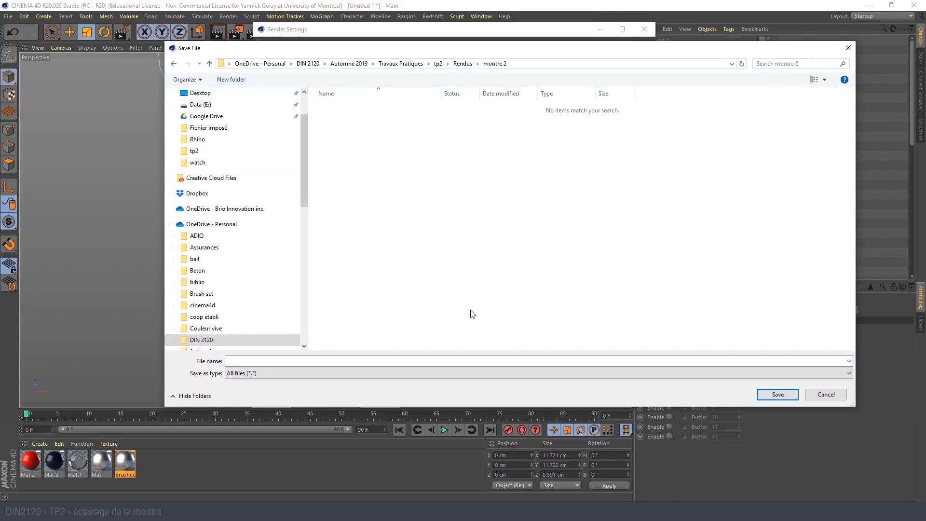
- Name the multi-pass image output montre and save that path in the montre 2 folder
{"action": "left_click", "coordinate": [746, 362]}
{"action": "type", "text": "montre"}
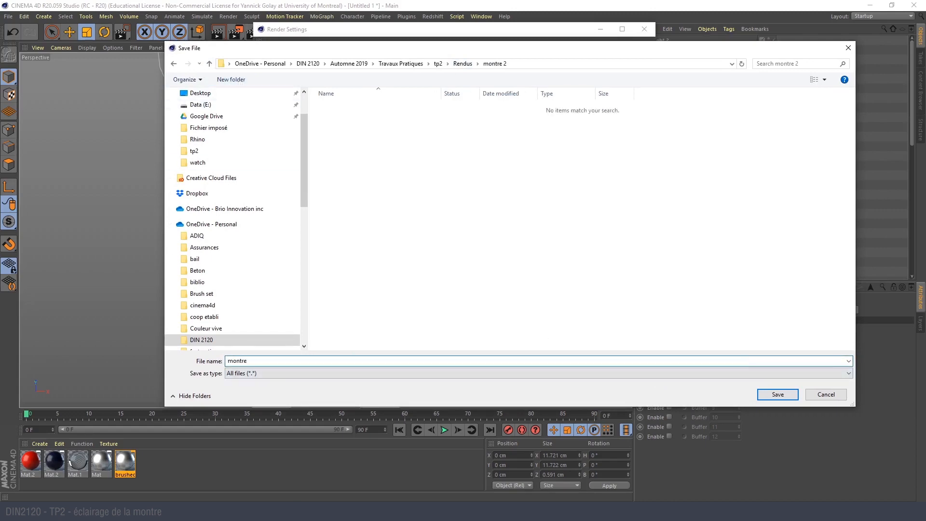
{"action": "key", "text": "Return"}
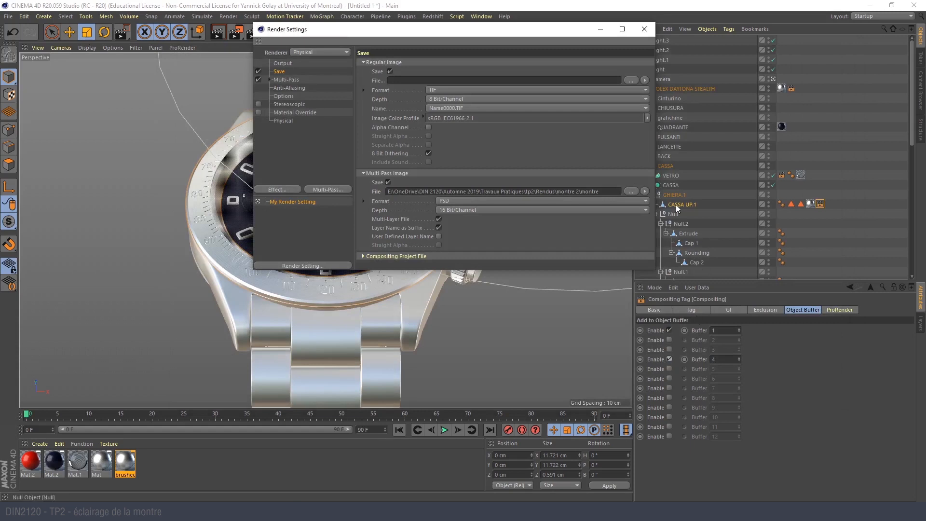
- Set the multi-pass image format to TIF at 8 Bit/Channel and disable Multi-Layer File
{"action": "left_click", "coordinate": [450, 202]}
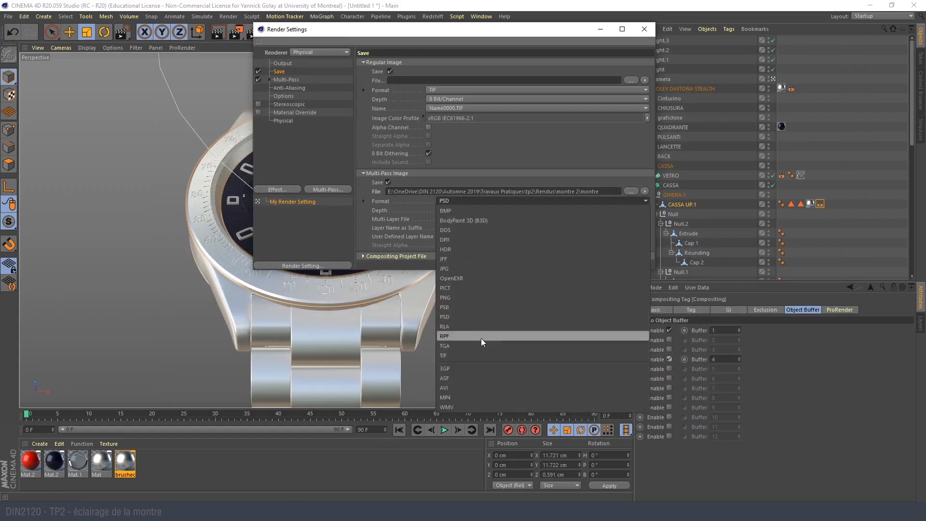
{"action": "left_click", "coordinate": [479, 354]}
{"action": "left_click", "coordinate": [439, 219]}
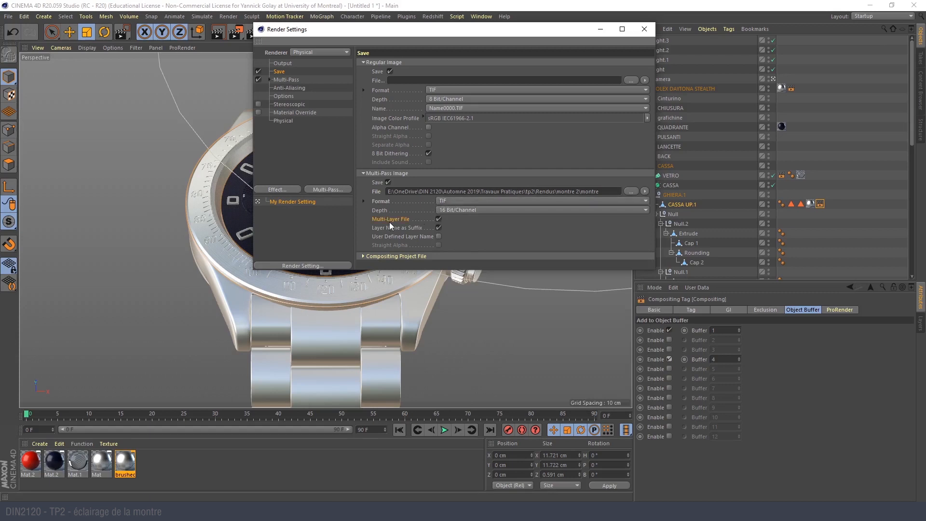
{"action": "left_click", "coordinate": [439, 219]}
{"action": "left_click", "coordinate": [447, 212]}
{"action": "left_click", "coordinate": [449, 211]}
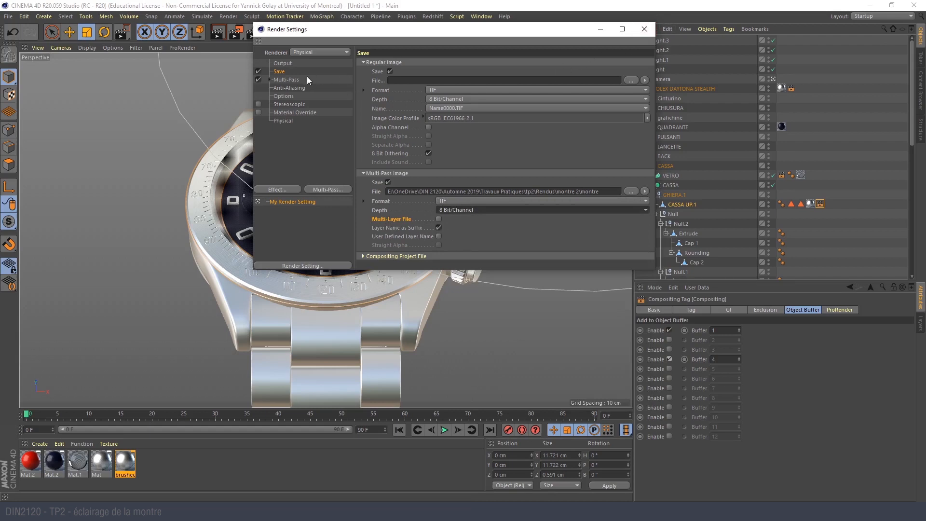
- Check the multi-pass Object Buffer passes and set the Physical renderer's sampling quality to Medium
{"action": "left_click", "coordinate": [288, 79]}
{"action": "left_click", "coordinate": [270, 79]}
{"action": "left_click", "coordinate": [294, 88]}
{"action": "left_click", "coordinate": [297, 103]}
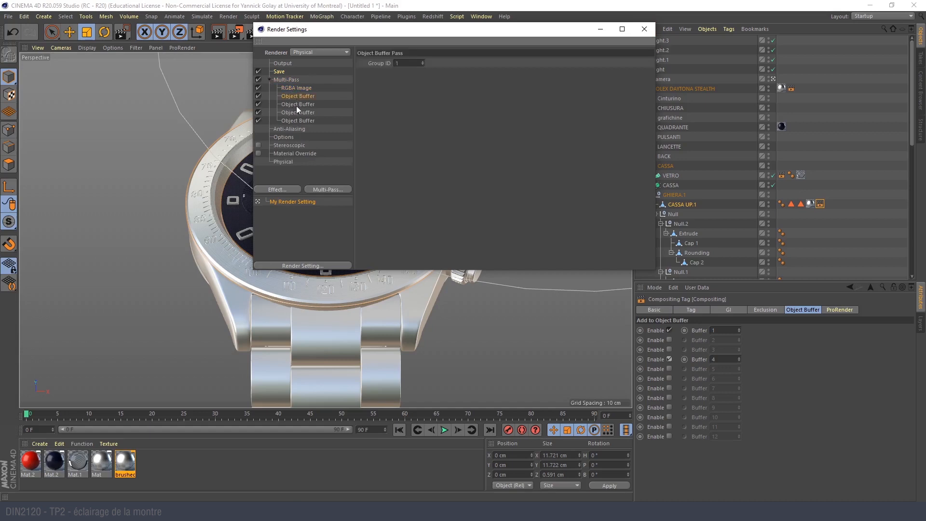
{"action": "left_click", "coordinate": [281, 162]}
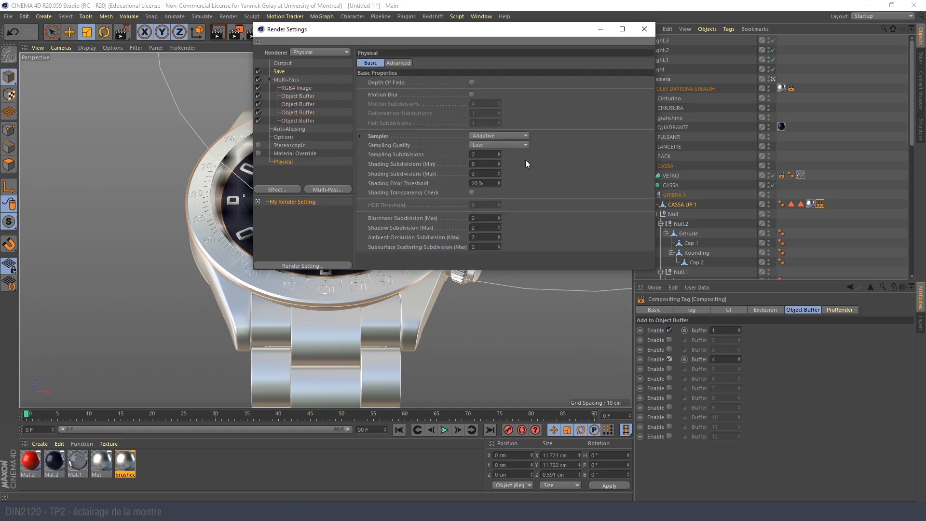
{"action": "left_click", "coordinate": [509, 146]}
{"action": "left_click", "coordinate": [512, 175]}
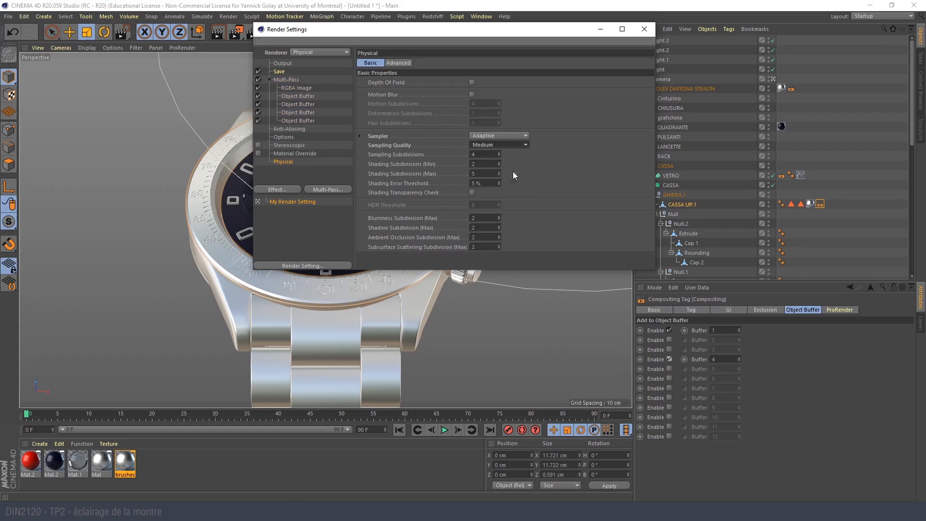
{"action": "left_click", "coordinate": [644, 29]}
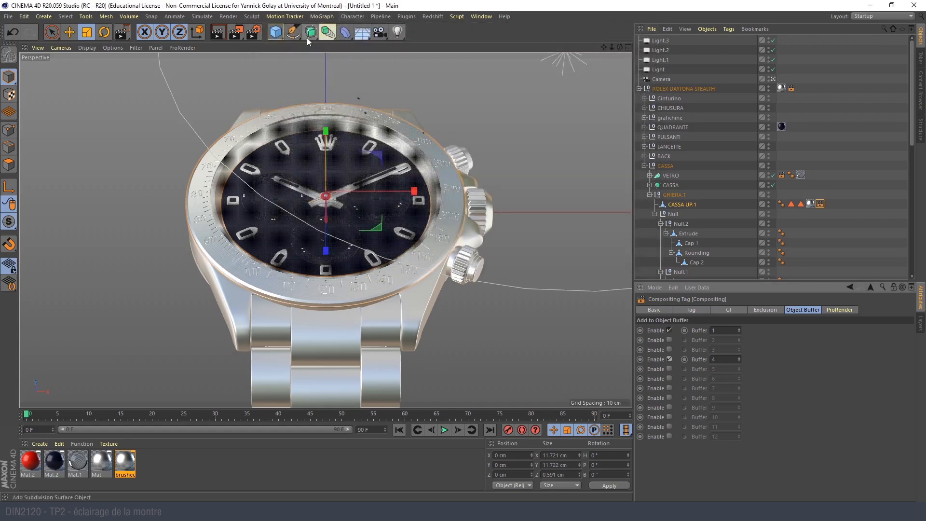
- Render the scene to the Picture Viewer and inspect the finished watch image up close
{"action": "left_click", "coordinate": [235, 32]}
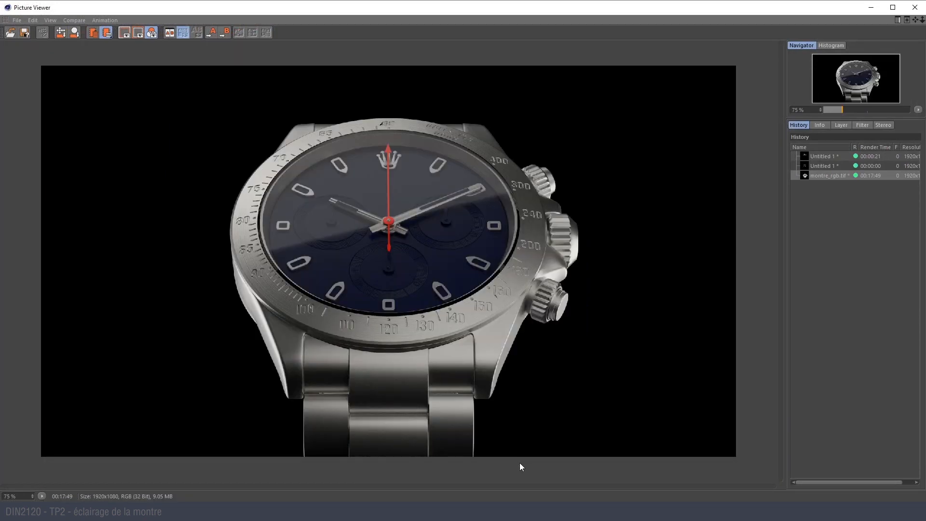
{"action": "scroll", "coordinate": [390, 274], "scroll_direction": "up", "scroll_amount": 1}
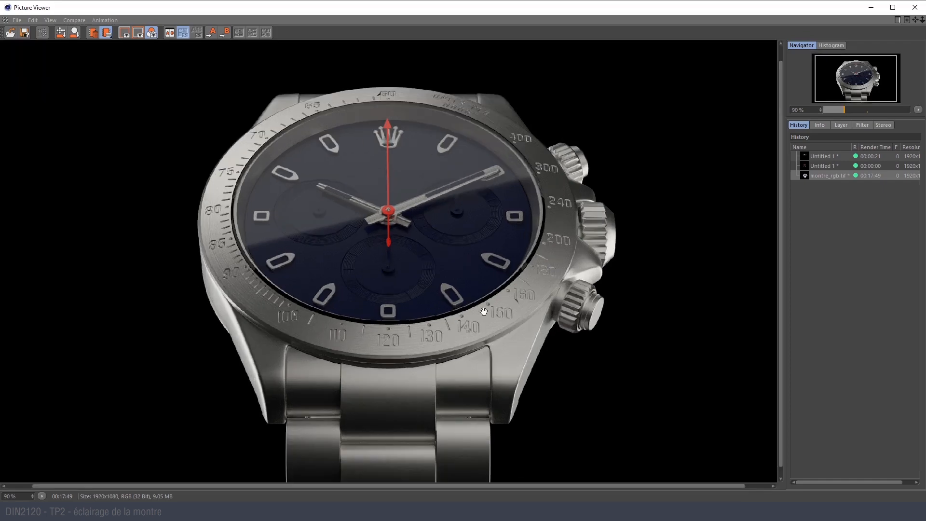
{"action": "left_click_drag", "start_coordinate": [511, 306], "coordinate": [431, 302]}
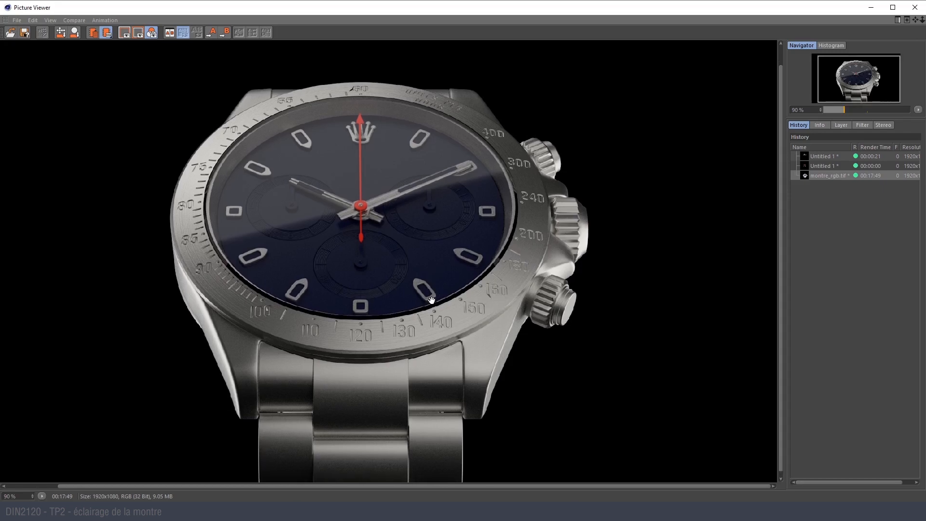
{"action": "left_click_drag", "start_coordinate": [298, 214], "coordinate": [305, 237]}
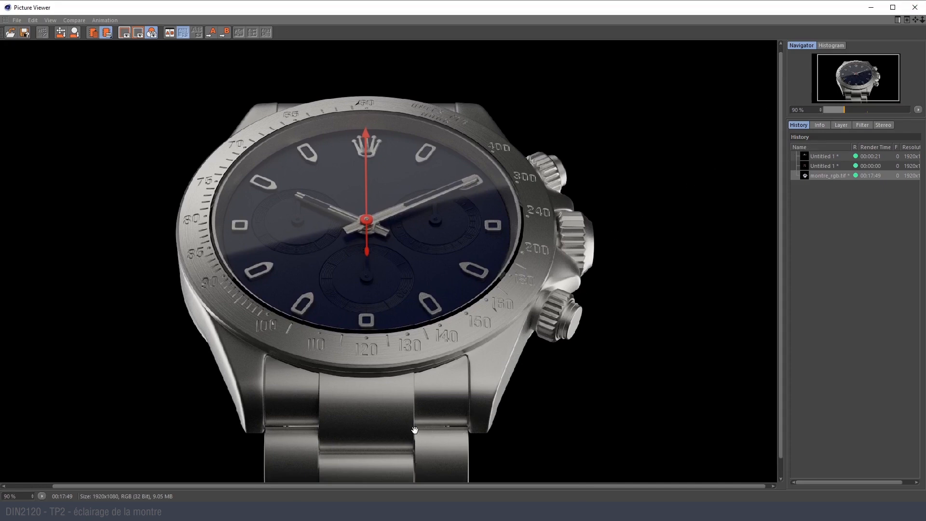
- Switch to File Explorer and open the montre 2 folder inside tp2's Rendus folder
{"action": "key", "text": "alt+Tab"}
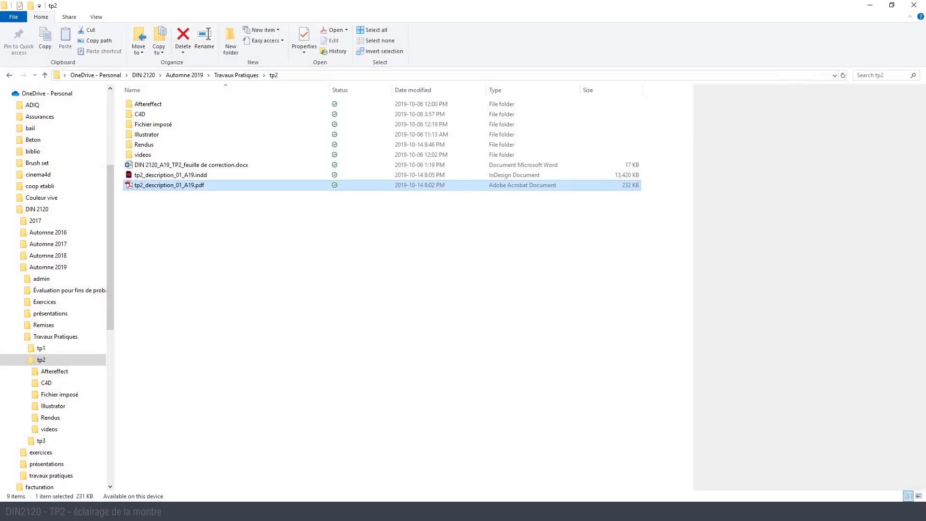
{"action": "left_click", "coordinate": [309, 229]}
{"action": "double_click", "coordinate": [171, 144]}
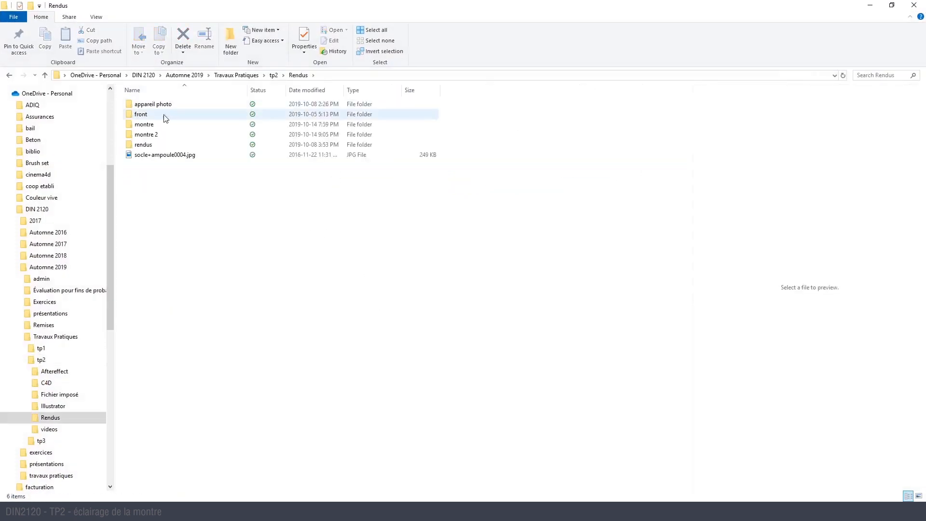
{"action": "double_click", "coordinate": [164, 134]}
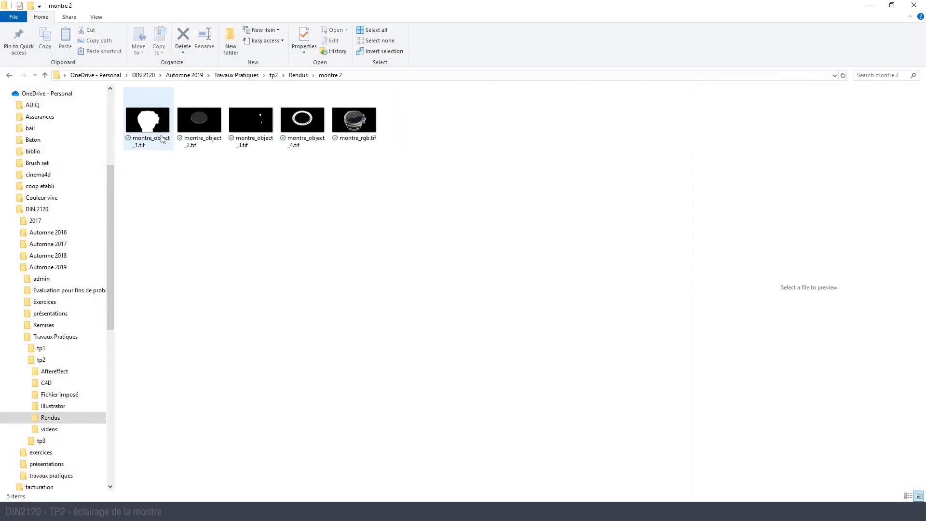
- Preview the rendered montre_rgb.tif image and the montre_object TIF masks one by one
{"action": "left_click", "coordinate": [150, 126]}
{"action": "left_click", "coordinate": [351, 121]}
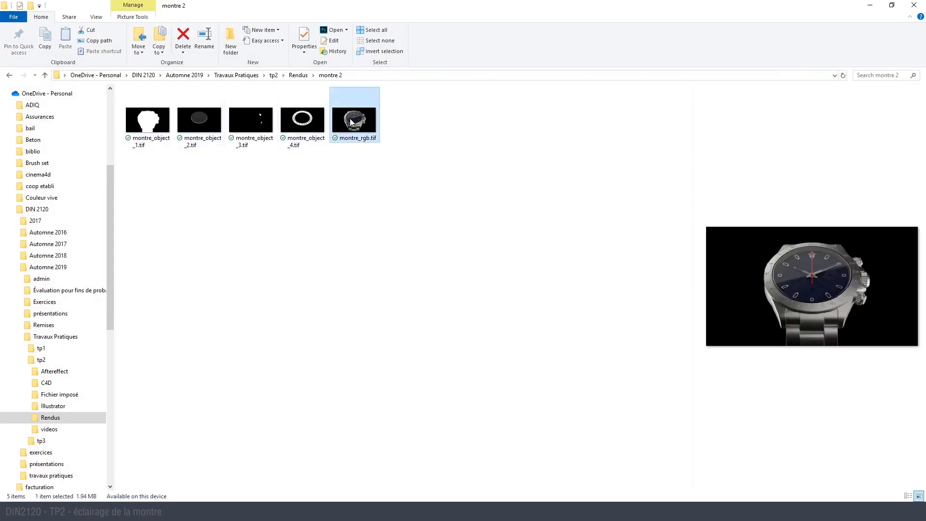
{"action": "left_click", "coordinate": [303, 121]}
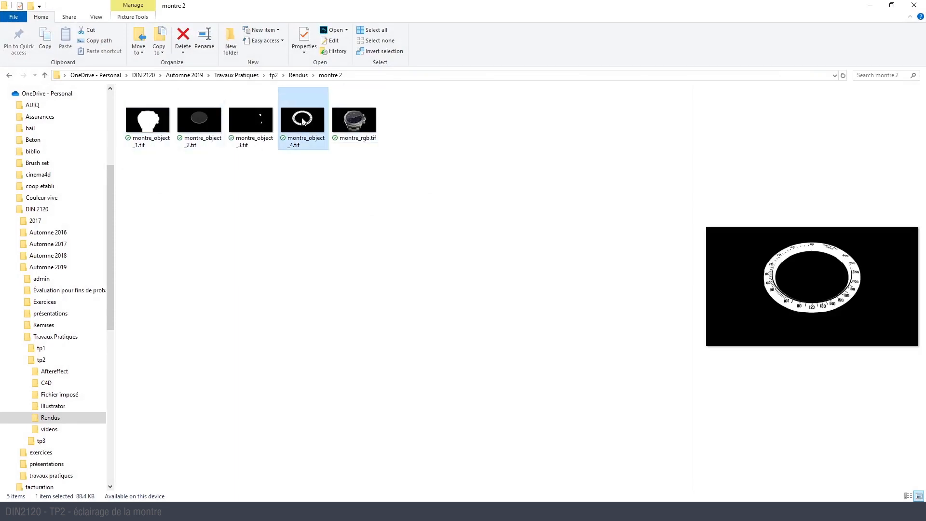
{"action": "left_click", "coordinate": [270, 124]}
{"action": "left_click", "coordinate": [189, 117]}
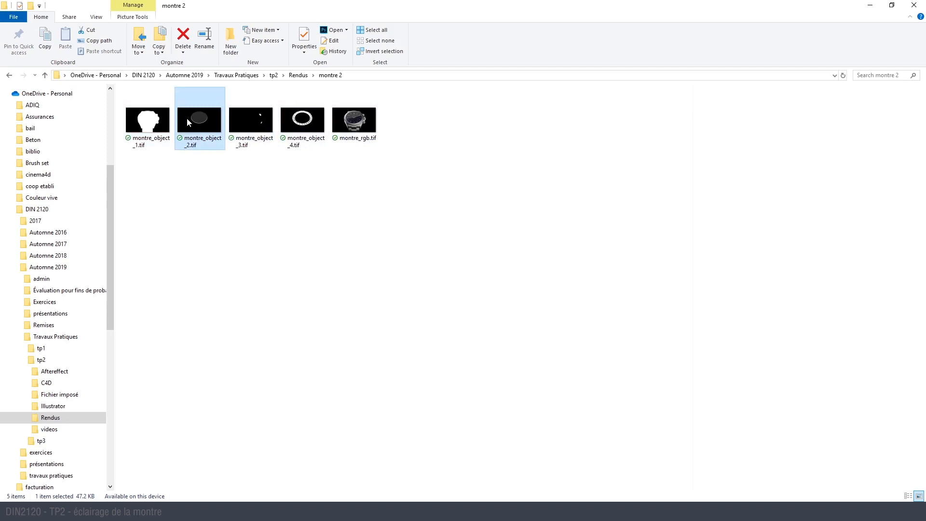
{"action": "left_click", "coordinate": [141, 129]}
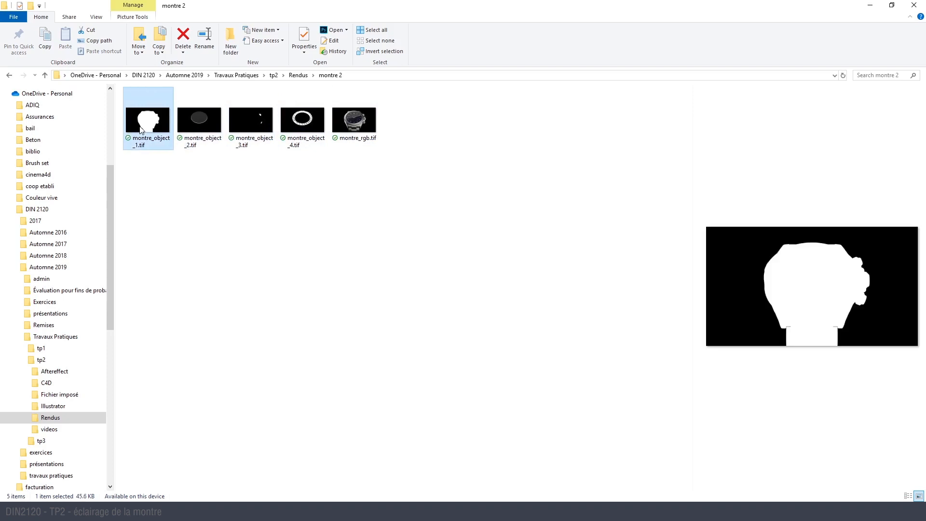
{"action": "left_click", "coordinate": [262, 229]}
{"action": "left_click_drag", "start_coordinate": [400, 173], "coordinate": [294, 249]}
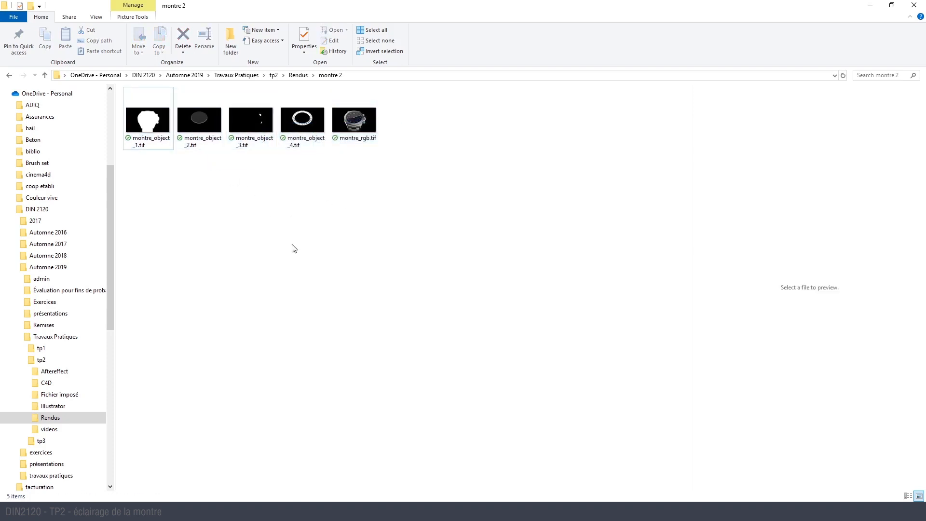
- Switch to Photoshop and open montre_rgb.tif from the montre 2 folder in tp2's Rendus folder
{"action": "key", "text": "alt+Tab"}
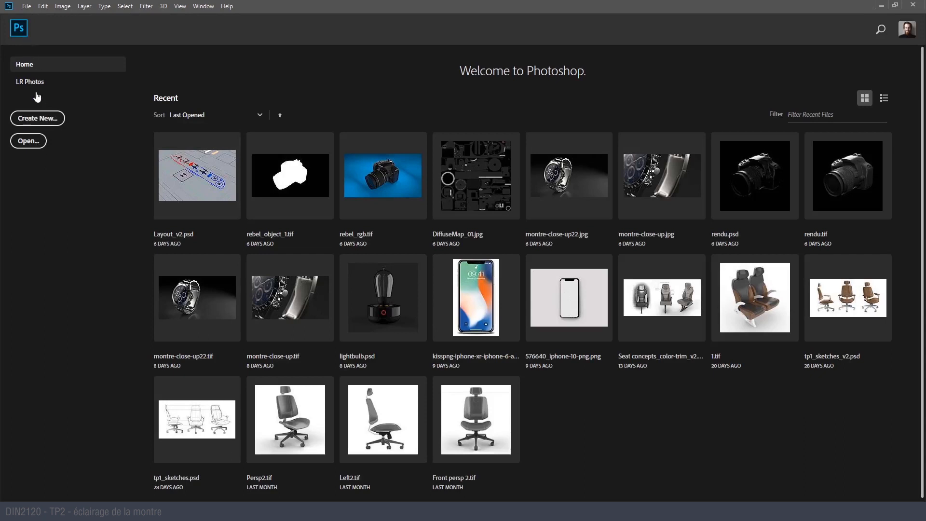
{"action": "left_click", "coordinate": [28, 141]}
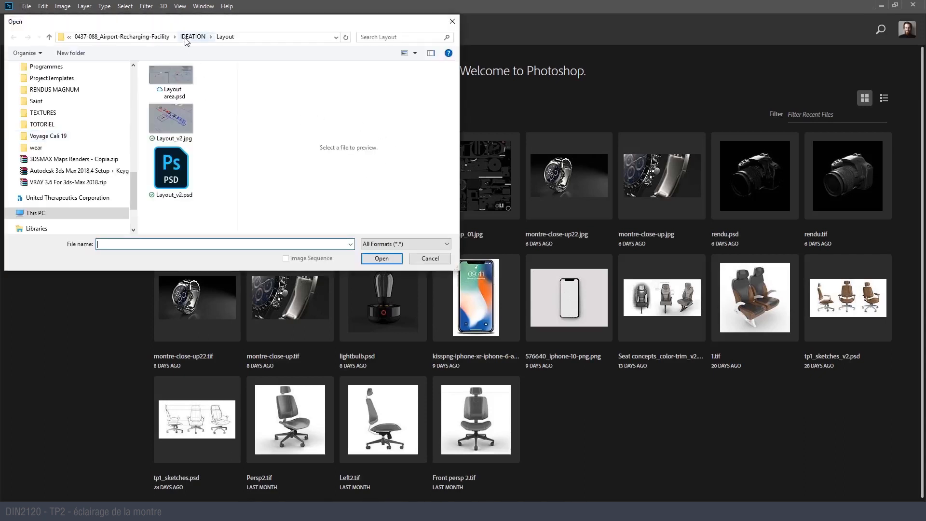
{"action": "left_click", "coordinate": [136, 37]}
{"action": "scroll", "coordinate": [76, 103], "scroll_direction": "up", "scroll_amount": 10}
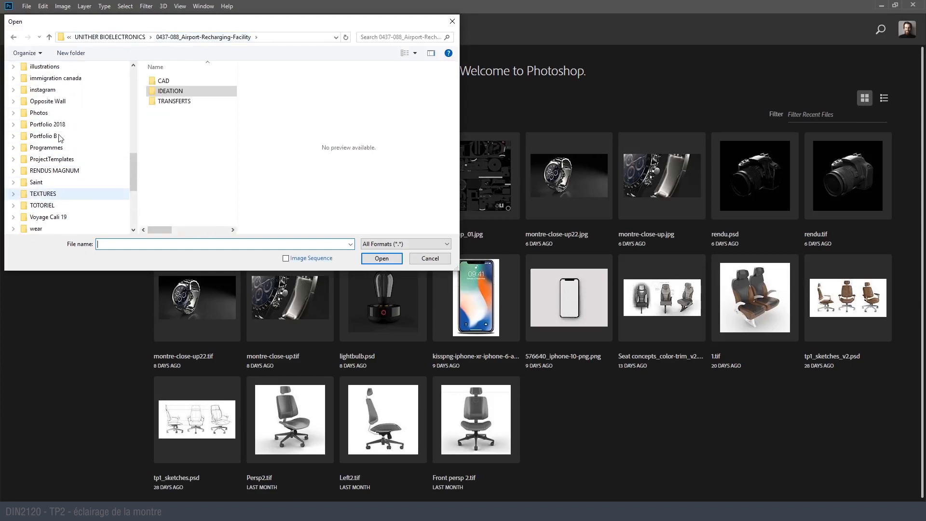
{"action": "scroll", "coordinate": [58, 140], "scroll_direction": "up", "scroll_amount": 2}
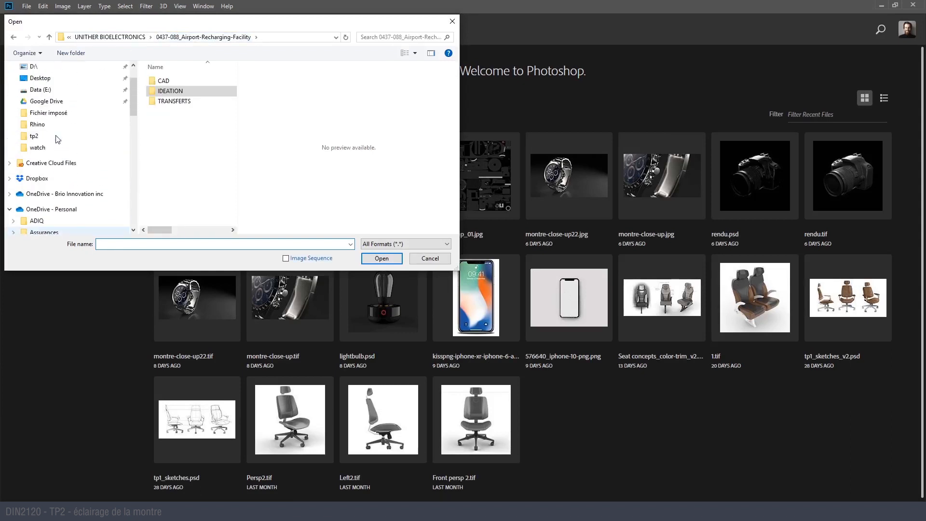
{"action": "left_click", "coordinate": [57, 136]}
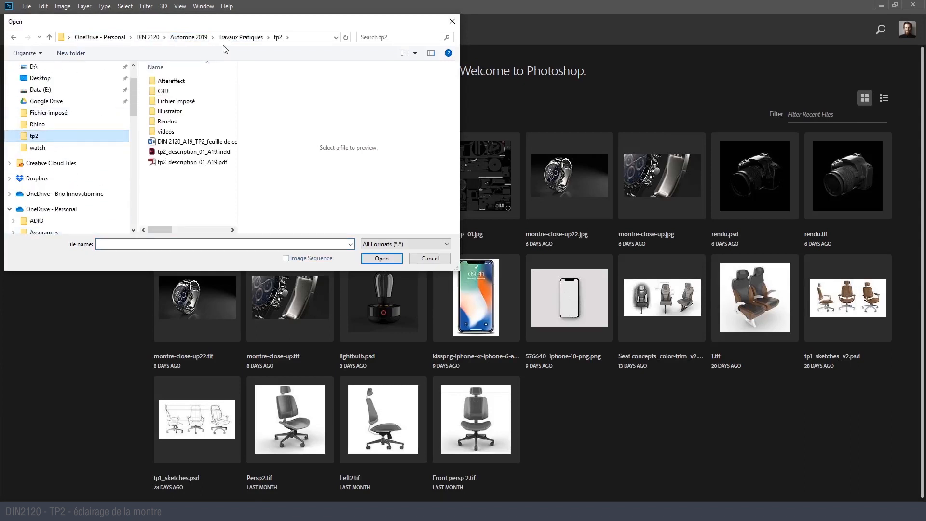
{"action": "double_click", "coordinate": [187, 121]}
{"action": "double_click", "coordinate": [184, 112]}
{"action": "left_click", "coordinate": [171, 80]}
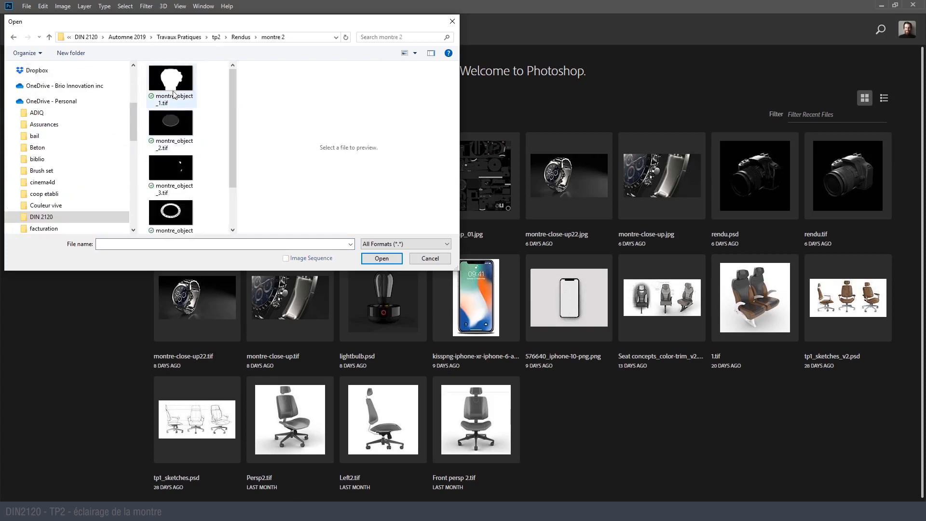
{"action": "scroll", "coordinate": [175, 207], "scroll_direction": "down", "scroll_amount": 1}
{"action": "left_click", "coordinate": [175, 217]}
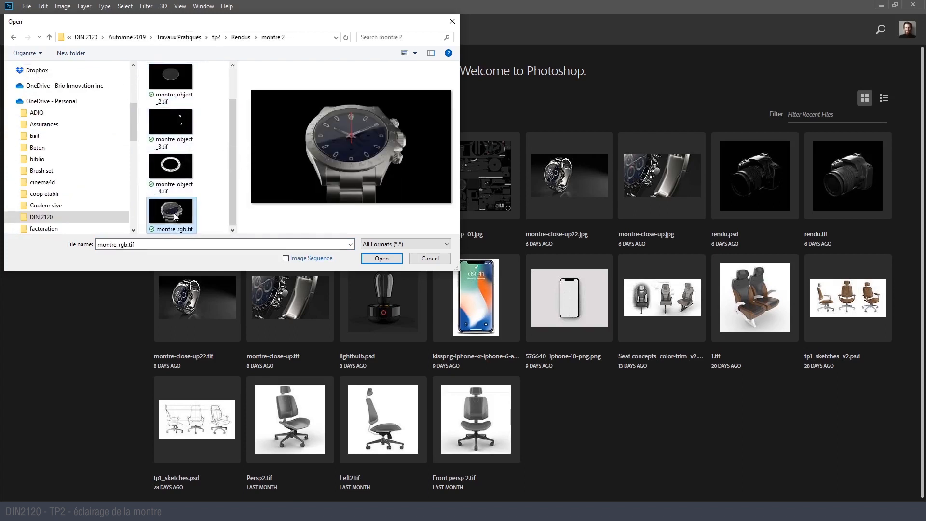
{"action": "key", "text": "Return"}
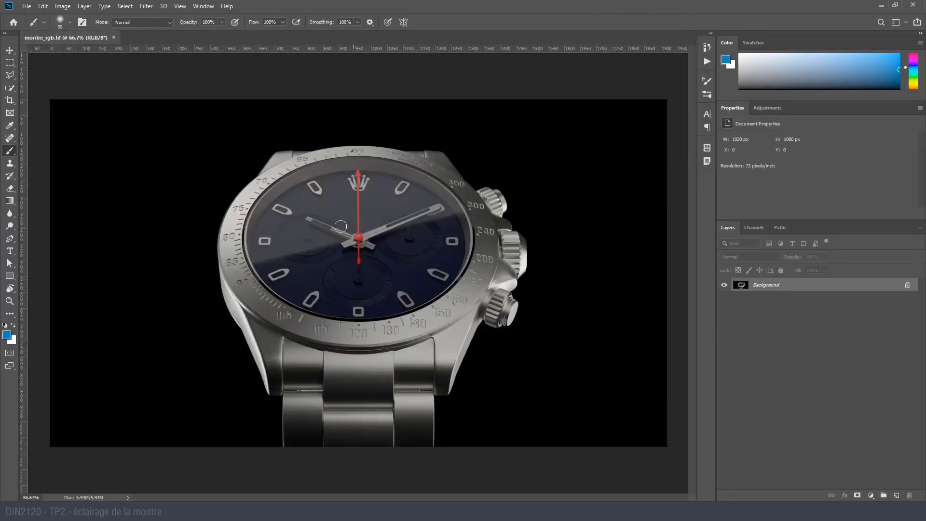
- Place the files montre_object_1.tif through montre_object_4.tif from the montre 2 folder as layers above the watch render
{"action": "left_click", "coordinate": [26, 6]}
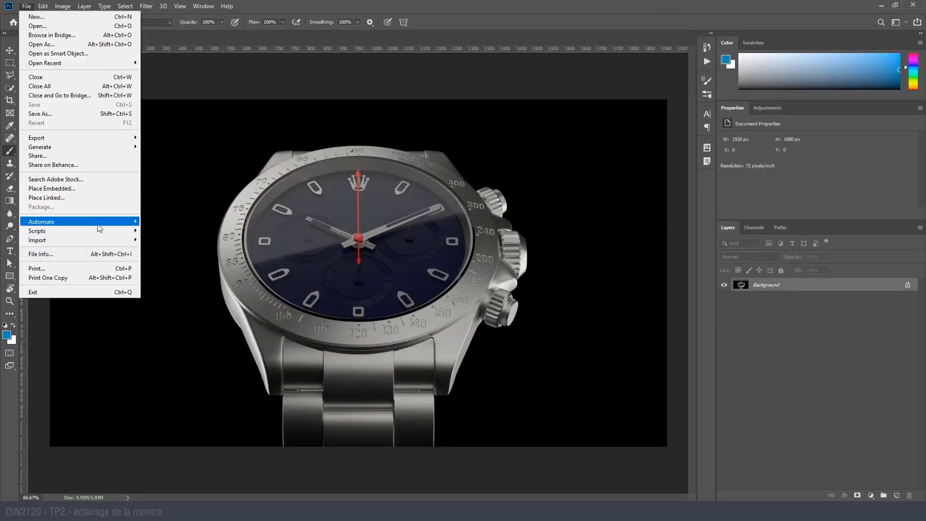
{"action": "mouse_move", "coordinate": [115, 244]}
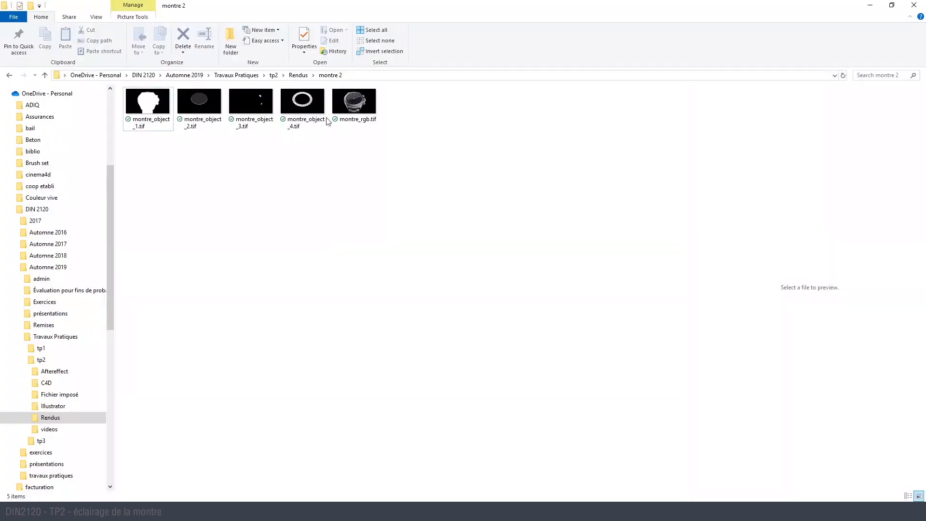
{"action": "mouse_move", "coordinate": [246, 3]}
{"action": "left_mouse_down"}
{"action": "mouse_move", "coordinate": [436, 72]}
{"action": "mouse_move", "coordinate": [563, 84]}
{"action": "left_mouse_up"}
{"action": "mouse_move", "coordinate": [631, 257]}
{"action": "left_mouse_down"}
{"action": "mouse_move", "coordinate": [584, 212]}
{"action": "mouse_move", "coordinate": [482, 178]}
{"action": "mouse_move", "coordinate": [243, 189]}
{"action": "left_mouse_up"}
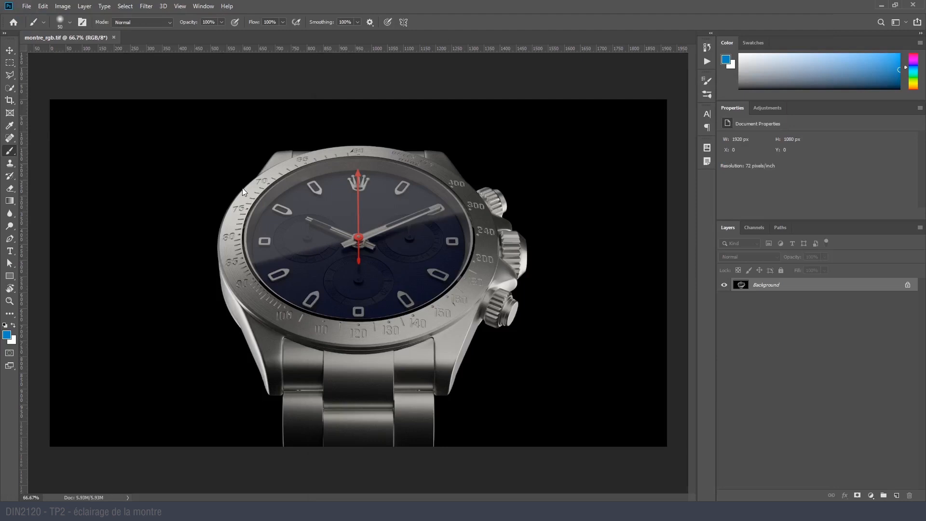
{"action": "key", "text": "Return"}
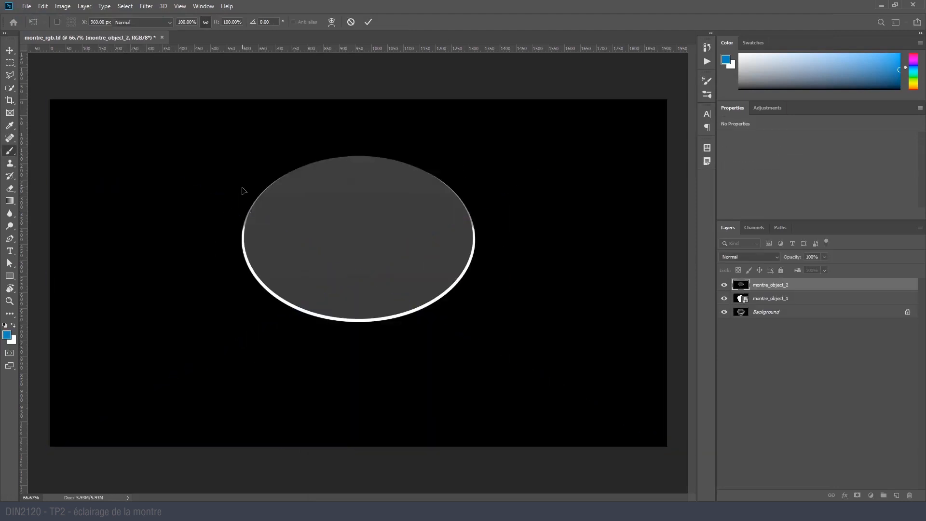
{"action": "key", "text": "Return"}
{"action": "key", "text": "Return"}
{"action": "key", "text": "Return"}
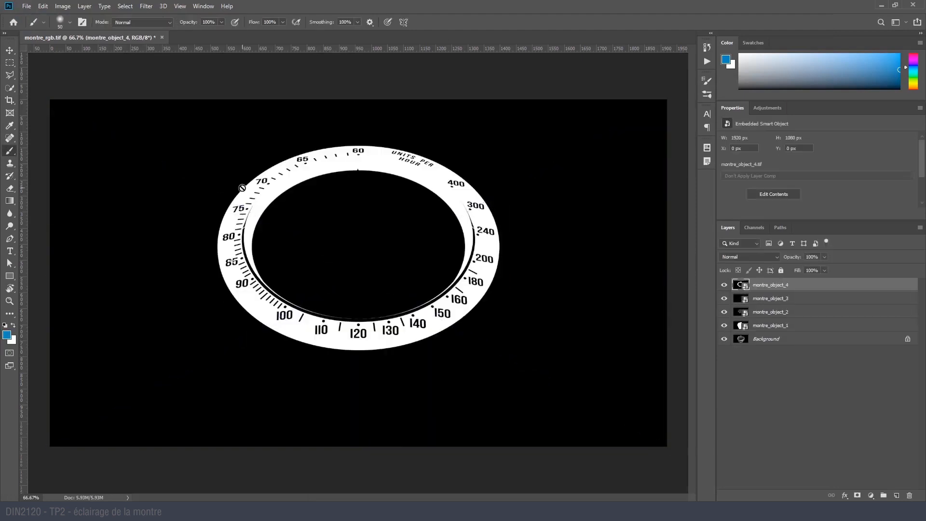
- Hide the four montre_object layers to check the watch render underneath, and show them again
{"action": "left_click_drag", "start_coordinate": [729, 296], "coordinate": [728, 332]}
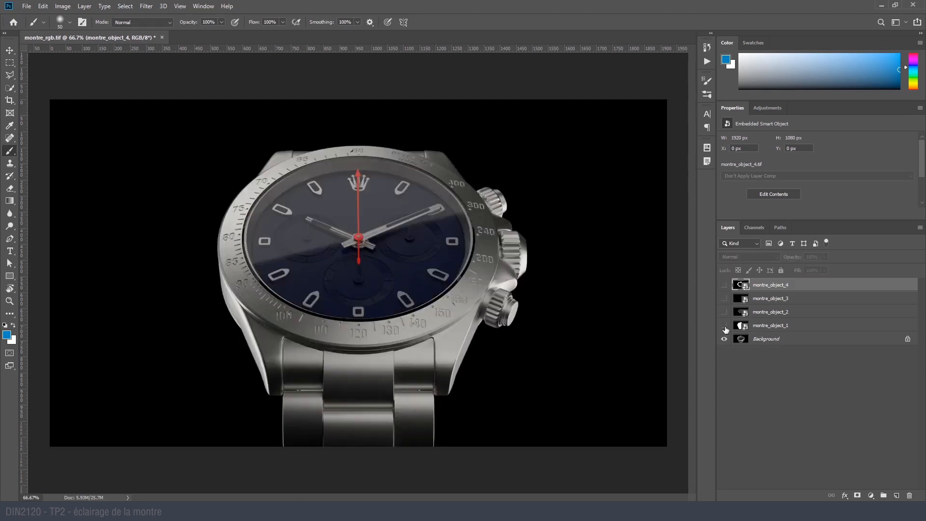
{"action": "left_click", "coordinate": [725, 327]}
{"action": "left_click_drag", "start_coordinate": [725, 312], "coordinate": [725, 285]}
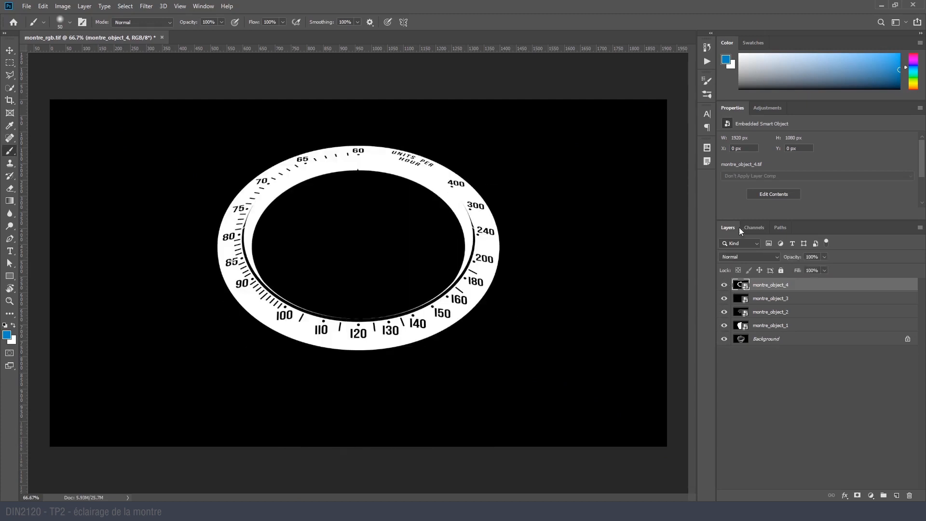
- Load the white bezel area of the montre_object_4 mask as a selection and save it as an alpha channel
{"action": "left_click", "coordinate": [753, 229]}
{"action": "left_click", "coordinate": [728, 228]}
{"action": "left_click", "coordinate": [753, 228]}
{"action": "left_click", "coordinate": [736, 243], "text": "ctrl"}
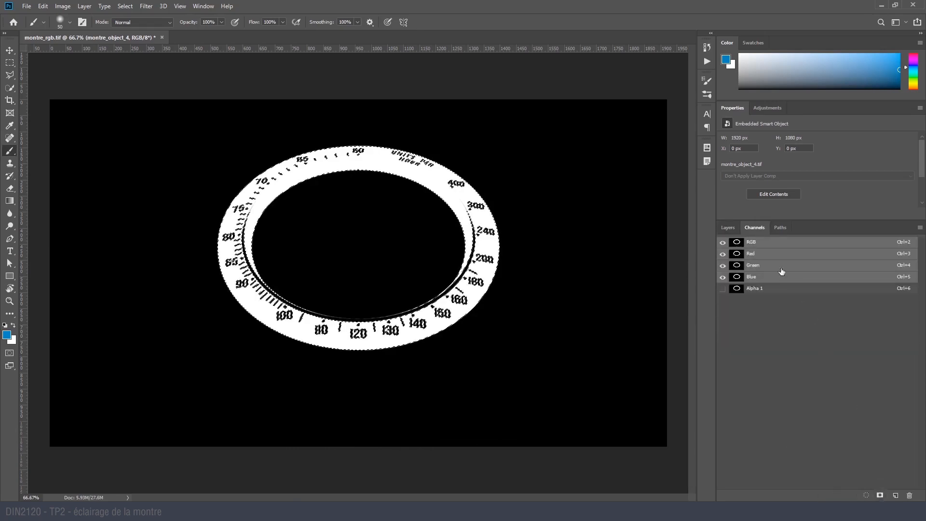
- Hide montre_object_4, select the white push-button areas of the montre_object_3 mask and save them as a second alpha channel
{"action": "left_click", "coordinate": [729, 229]}
{"action": "left_click", "coordinate": [725, 286]}
{"action": "left_click", "coordinate": [756, 228]}
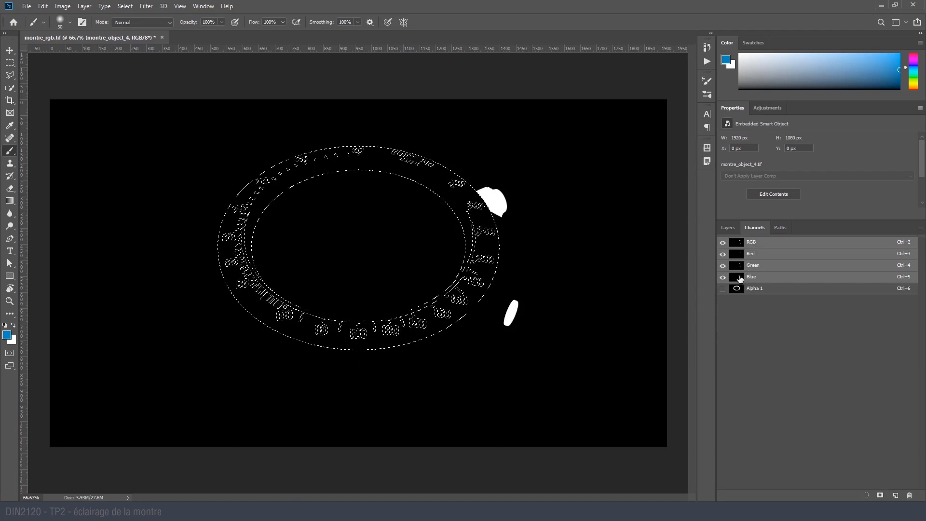
{"action": "left_click", "coordinate": [728, 228]}
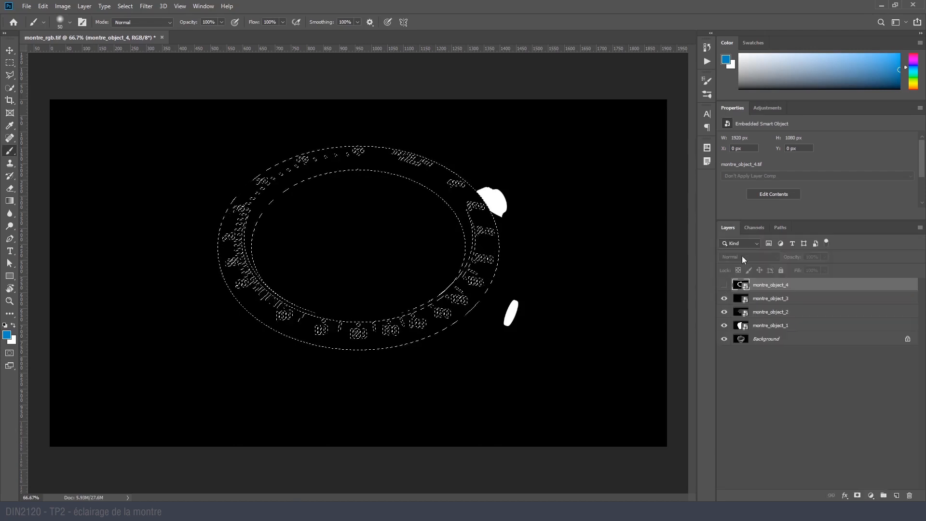
{"action": "left_click", "coordinate": [754, 227]}
{"action": "key", "text": "ctrl+d"}
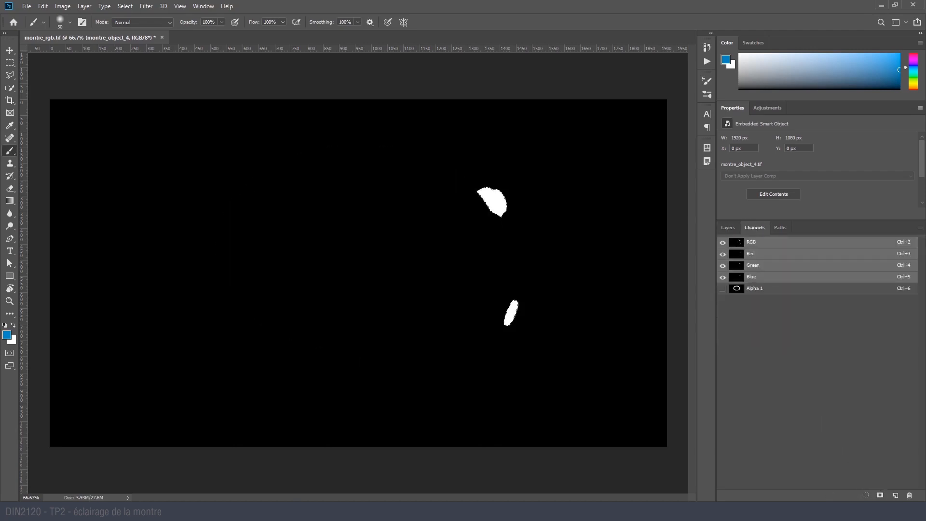
{"action": "left_click", "coordinate": [881, 496]}
- Hide montre_object_3 and save a selection loaded from the montre_object_2 mask's brightness as a third alpha channel
{"action": "left_click", "coordinate": [728, 227]}
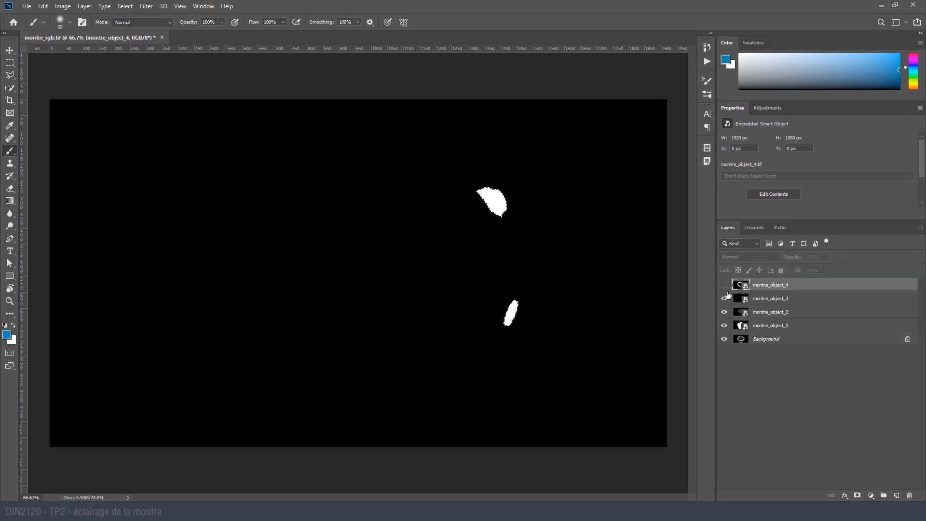
{"action": "left_click", "coordinate": [724, 284]}
{"action": "left_click", "coordinate": [760, 227]}
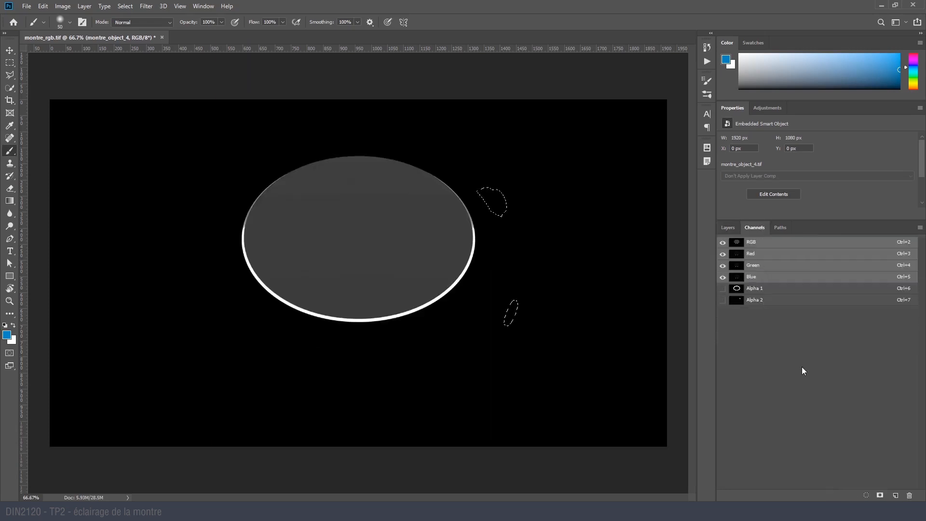
{"action": "left_click", "coordinate": [880, 496]}
{"action": "key", "text": "ctrl+z"}
{"action": "left_click", "coordinate": [737, 245], "text": "ctrl"}
- Hide montre_object_2, save the white watch silhouette of montre_object_1 as a fourth alpha channel, and clear the selection
{"action": "left_click", "coordinate": [728, 227]}
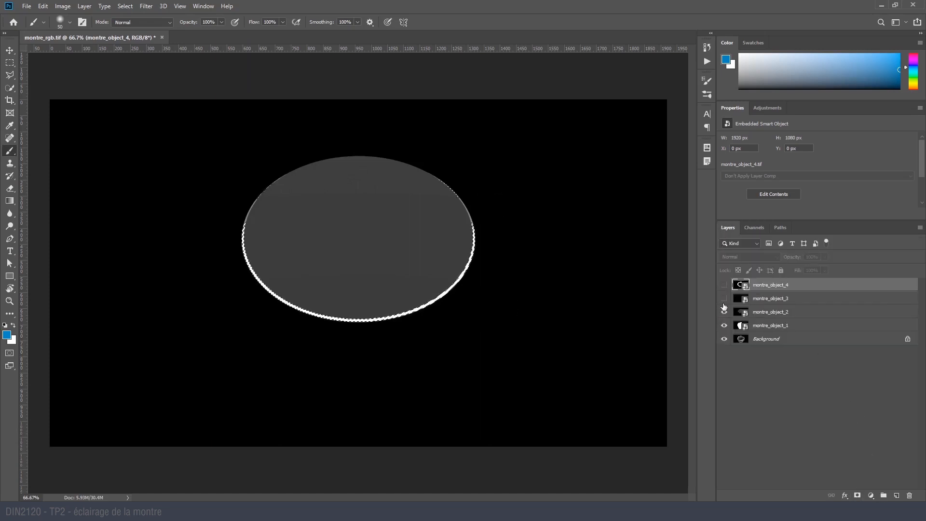
{"action": "left_click", "coordinate": [725, 311]}
{"action": "left_click", "coordinate": [755, 228]}
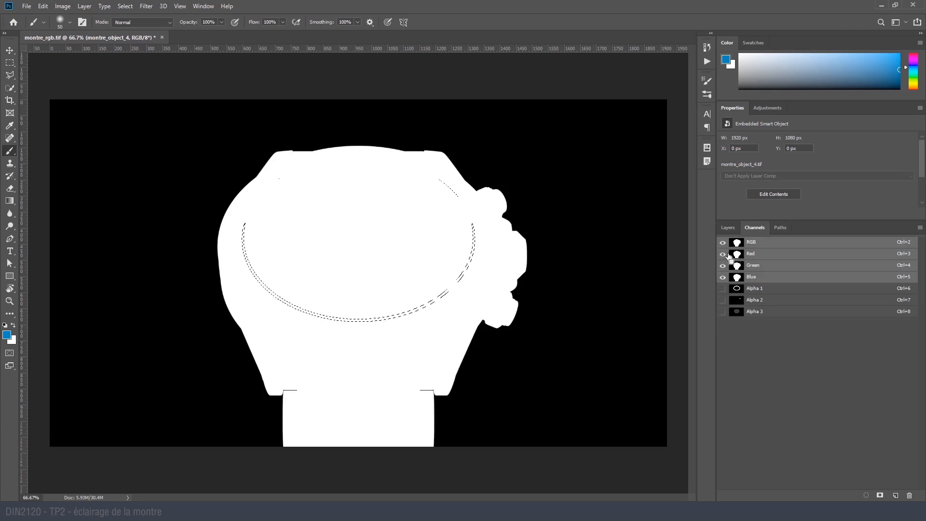
{"action": "left_click", "coordinate": [737, 243], "text": "ctrl"}
{"action": "left_click", "coordinate": [879, 496]}
{"action": "key", "text": "ctrl+d"}
- Examine the montre_object_2 mask up close, then display the montre_object_3 mask in its place
{"action": "left_click", "coordinate": [730, 229]}
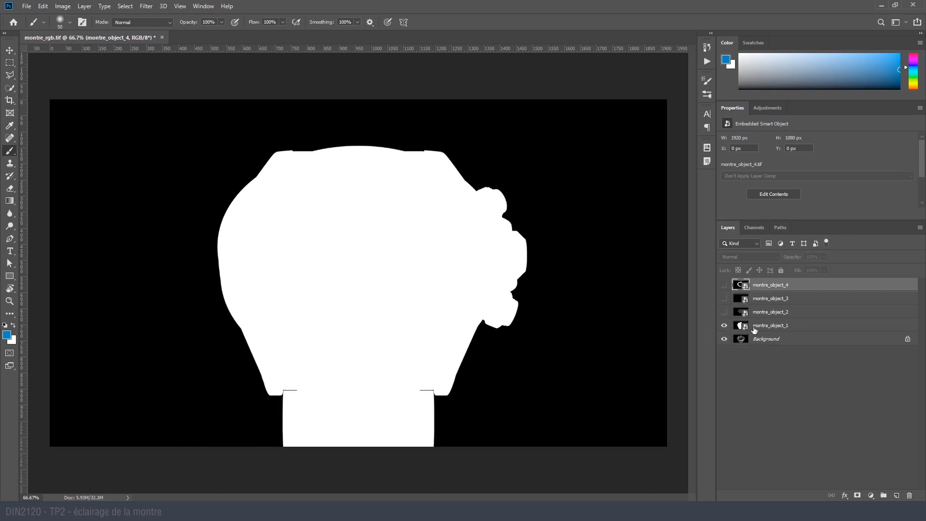
{"action": "left_click", "coordinate": [723, 313]}
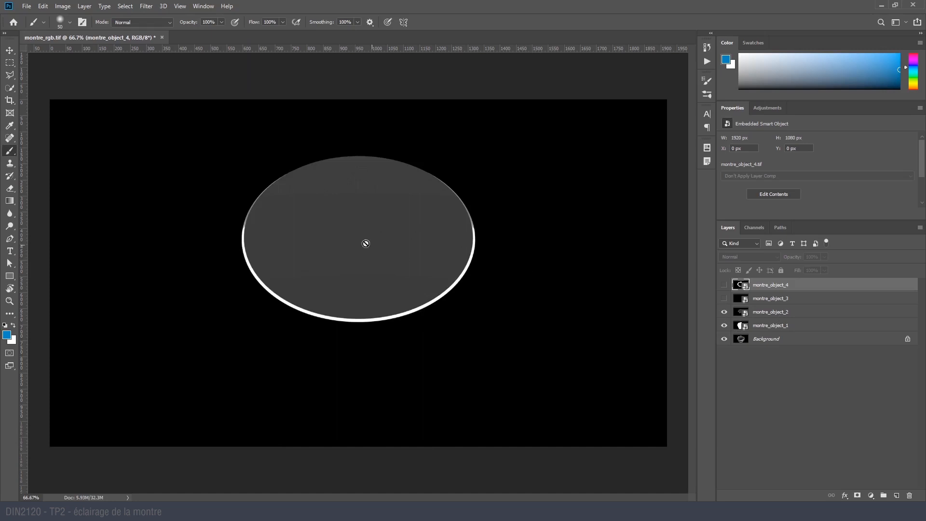
{"action": "left_click", "coordinate": [9, 301]}
{"action": "left_click_drag", "start_coordinate": [321, 270], "coordinate": [340, 300]}
{"action": "key", "text": "ctrl+0"}
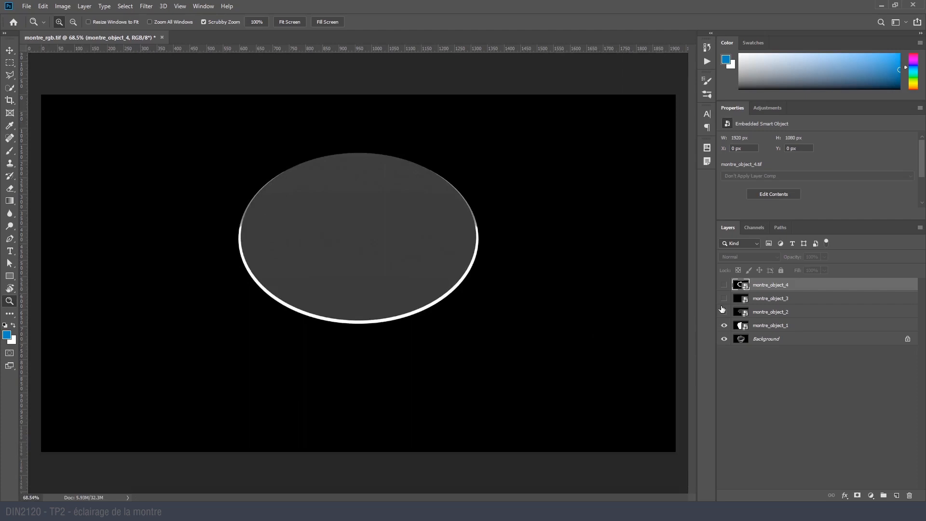
{"action": "left_click", "coordinate": [724, 311]}
{"action": "left_click", "coordinate": [724, 298]}
{"action": "left_click", "coordinate": [723, 312]}
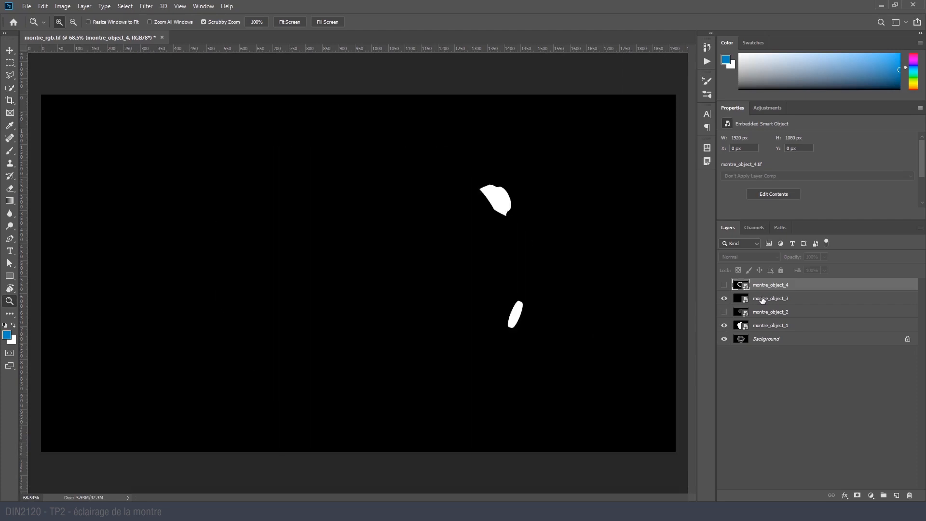
- Hide all four montre_object mask layers so that only the rendered watch on the Background layer is displayed
{"action": "left_click", "coordinate": [762, 300]}
{"action": "left_click", "coordinate": [724, 298]}
{"action": "left_click", "coordinate": [724, 285]}
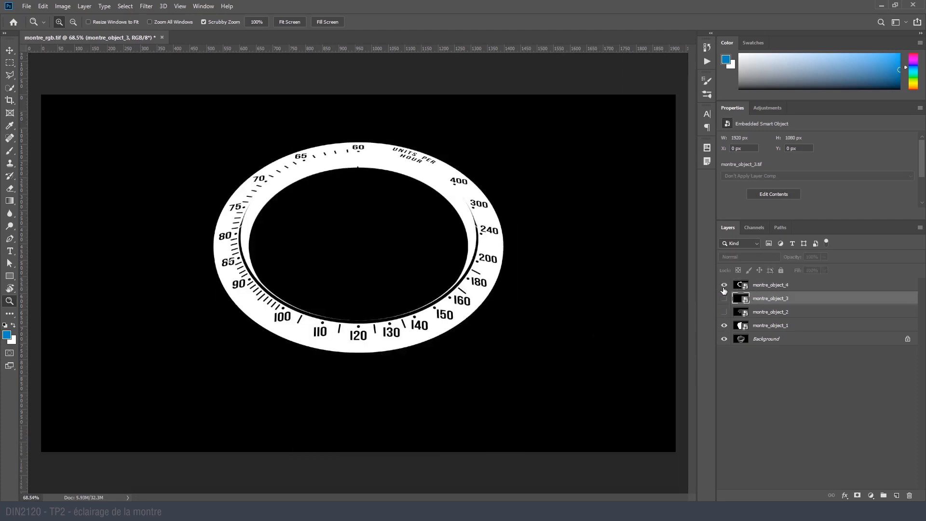
{"action": "left_click_drag", "start_coordinate": [724, 290], "coordinate": [722, 325]}
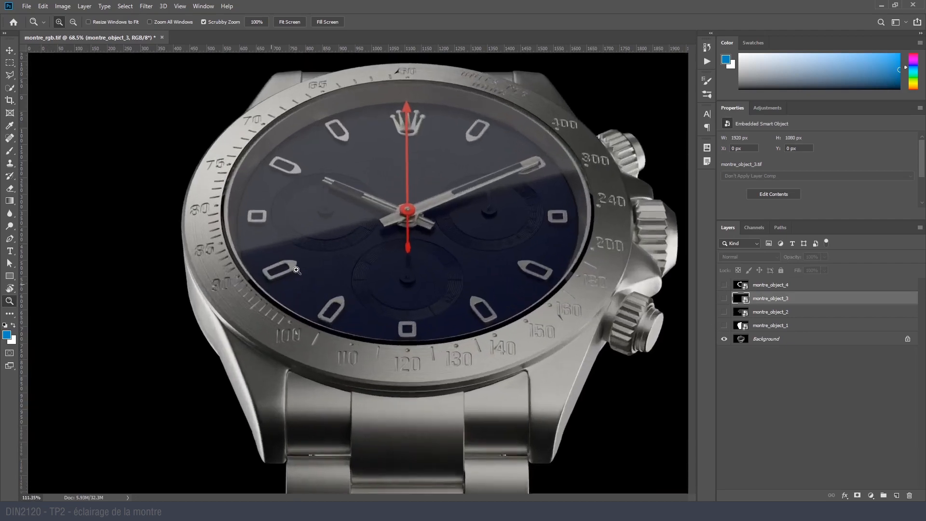
- Compare the bezel in the render up close with the montre_object_4 mask, leaving the mask layer hidden
{"action": "left_click_drag", "start_coordinate": [241, 283], "coordinate": [237, 281]}
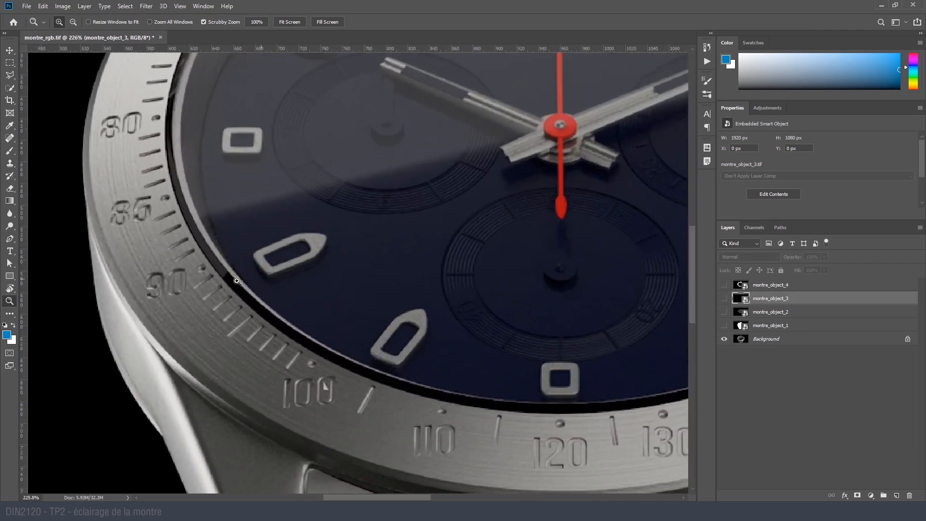
{"action": "left_click_drag", "start_coordinate": [173, 207], "coordinate": [163, 227]}
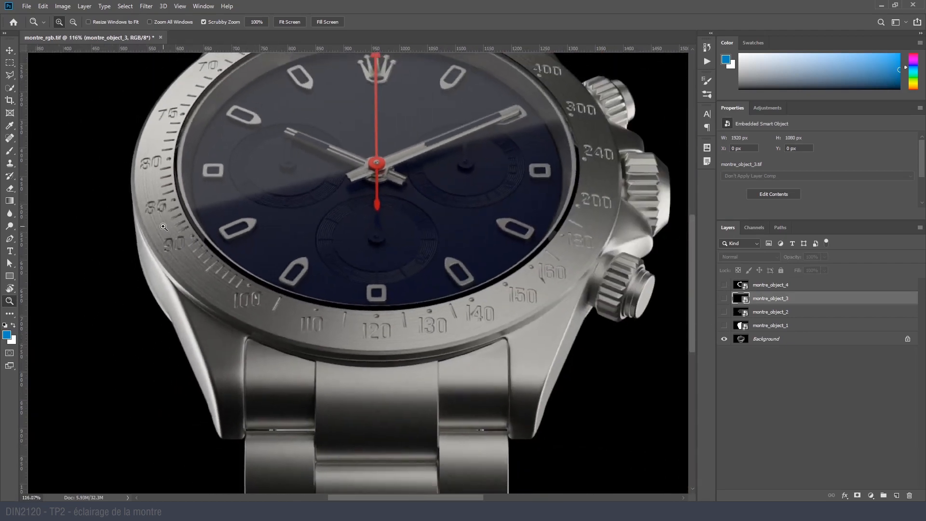
{"action": "left_click_drag", "start_coordinate": [165, 107], "coordinate": [183, 208]}
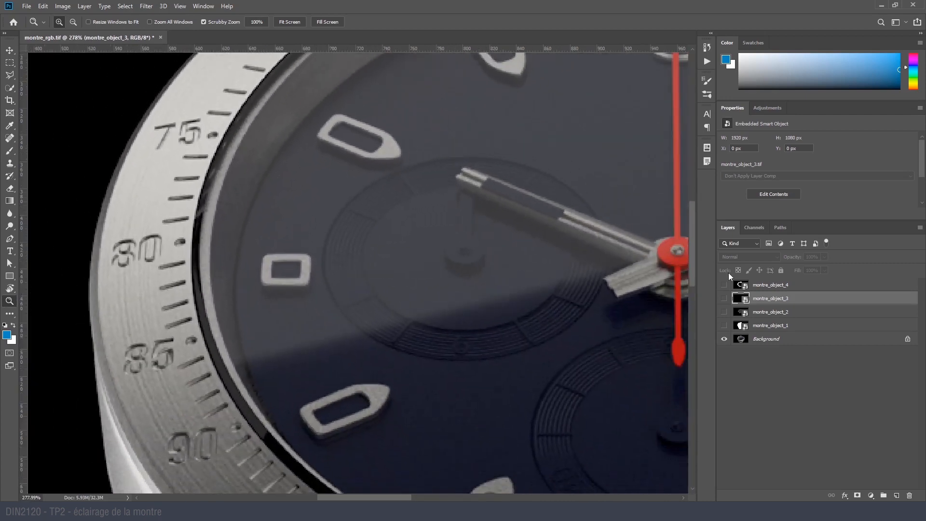
{"action": "left_click", "coordinate": [725, 285]}
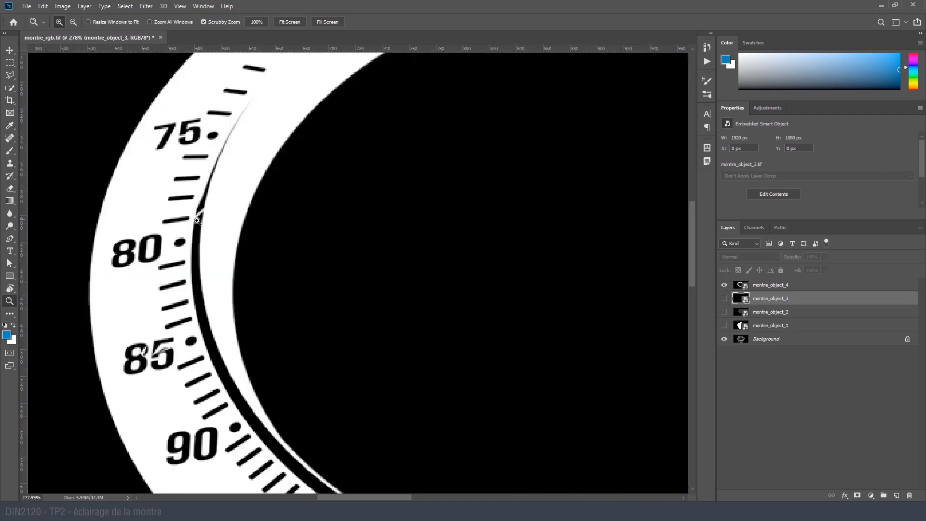
{"action": "left_click_drag", "start_coordinate": [316, 286], "coordinate": [260, 339]}
{"action": "left_click_drag", "start_coordinate": [579, 377], "coordinate": [627, 373]}
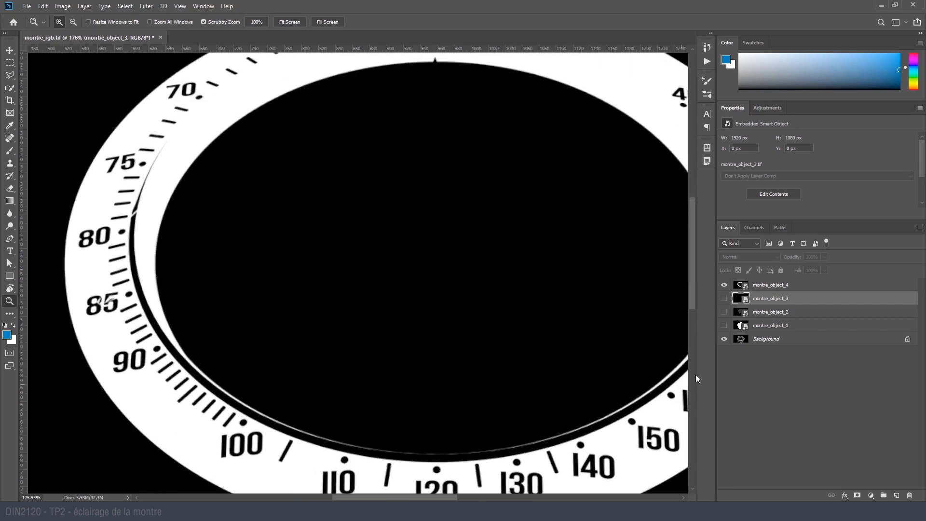
{"action": "left_click", "coordinate": [724, 285]}
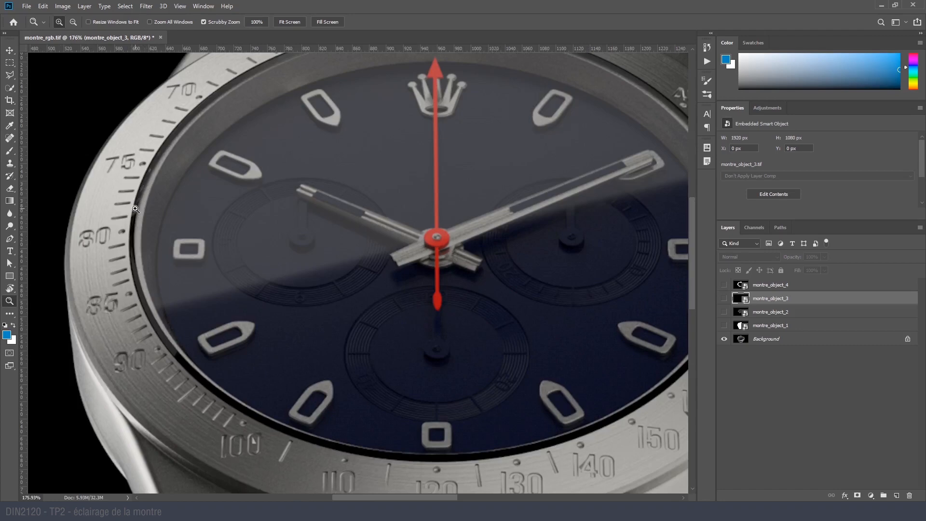
- Inspect the Alpha 3 glass mask and load the Alpha 1 bezel channel as a selection
{"action": "left_click", "coordinate": [755, 228]}
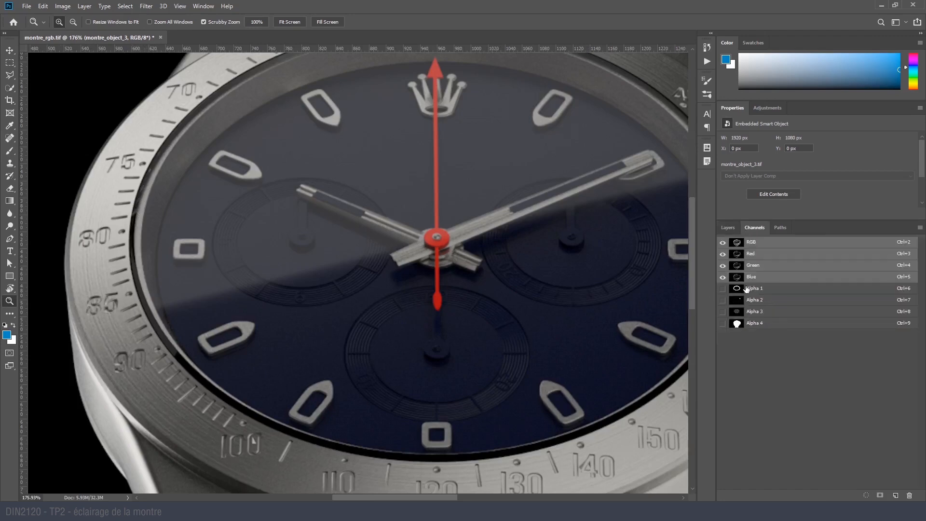
{"action": "left_click", "coordinate": [747, 289]}
{"action": "left_click", "coordinate": [762, 313]}
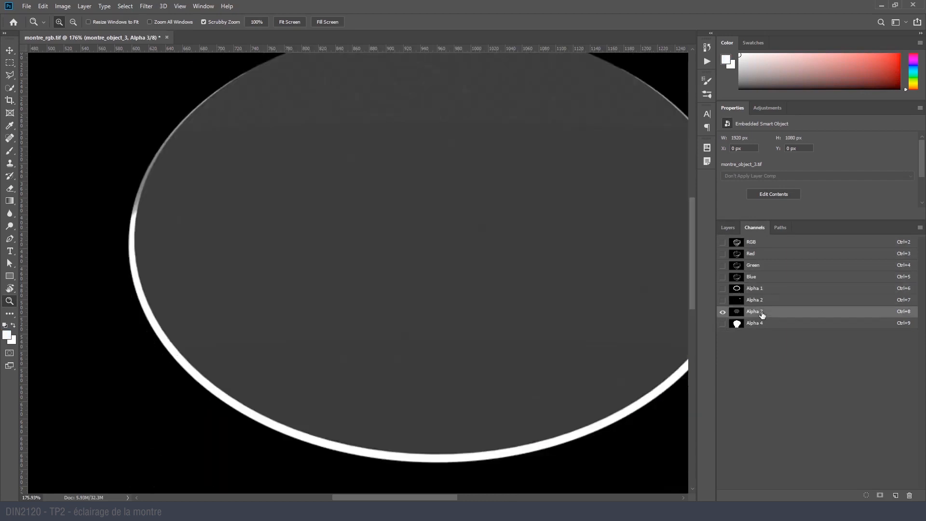
{"action": "left_click", "coordinate": [728, 228]}
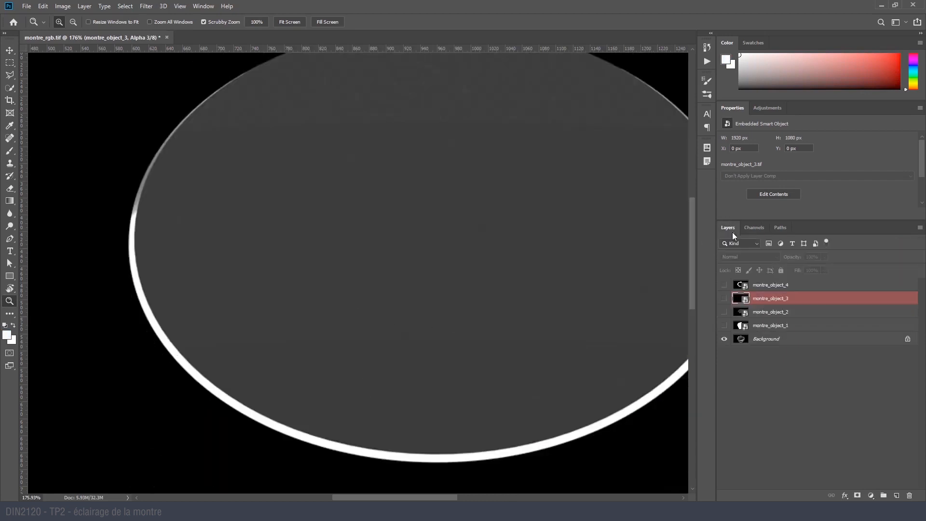
{"action": "left_click", "coordinate": [754, 227]}
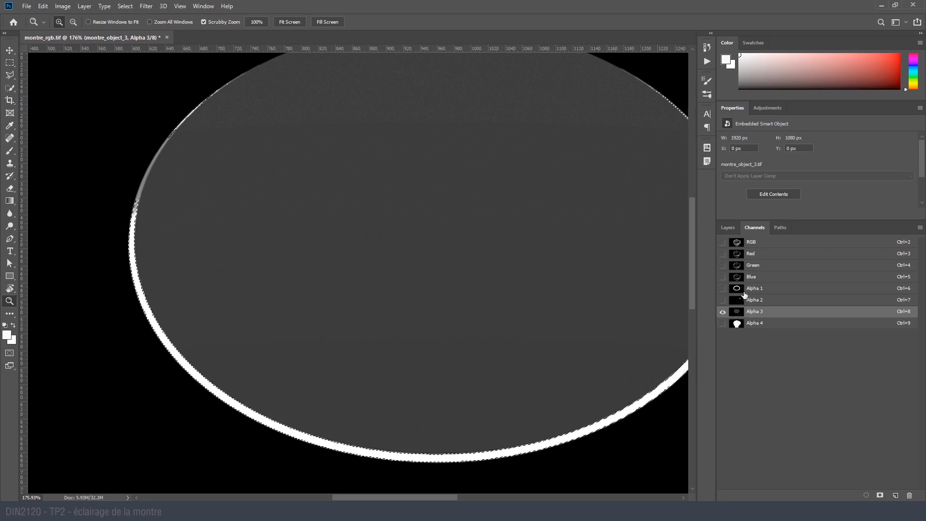
{"action": "left_click", "coordinate": [752, 290]}
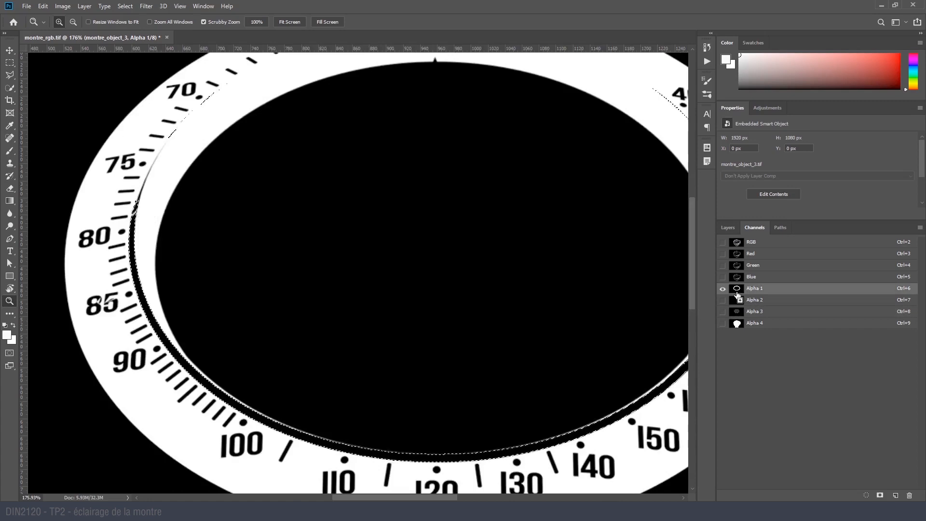
{"action": "left_click", "coordinate": [737, 290], "text": "ctrl"}
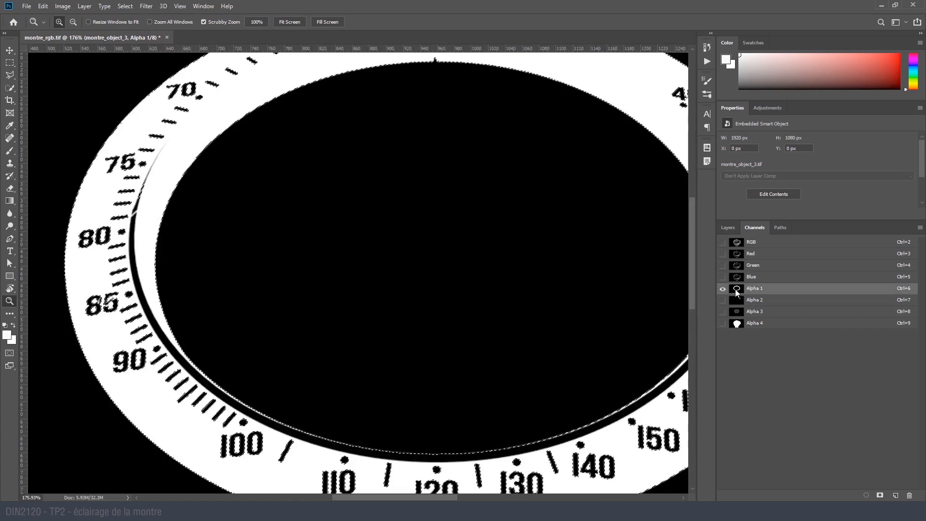
- Add a blue (003f8a) Solid Color fill layer directly above the Background, masked by the bezel selection
{"action": "left_click", "coordinate": [728, 227]}
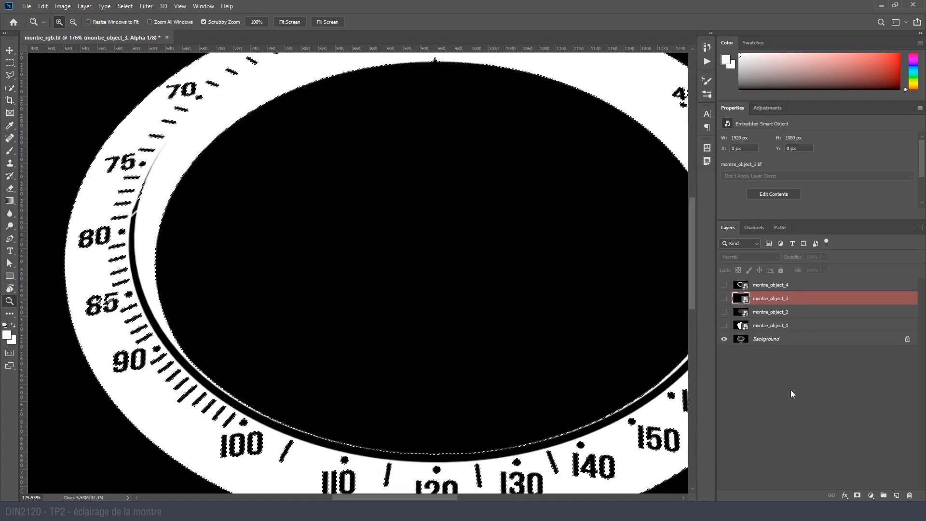
{"action": "left_click", "coordinate": [767, 339]}
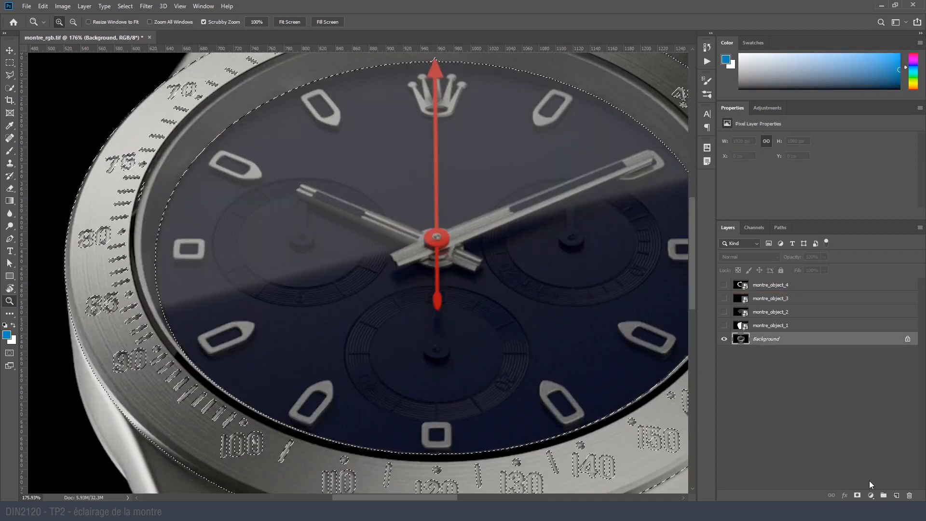
{"action": "left_click", "coordinate": [871, 496]}
{"action": "left_click", "coordinate": [870, 328]}
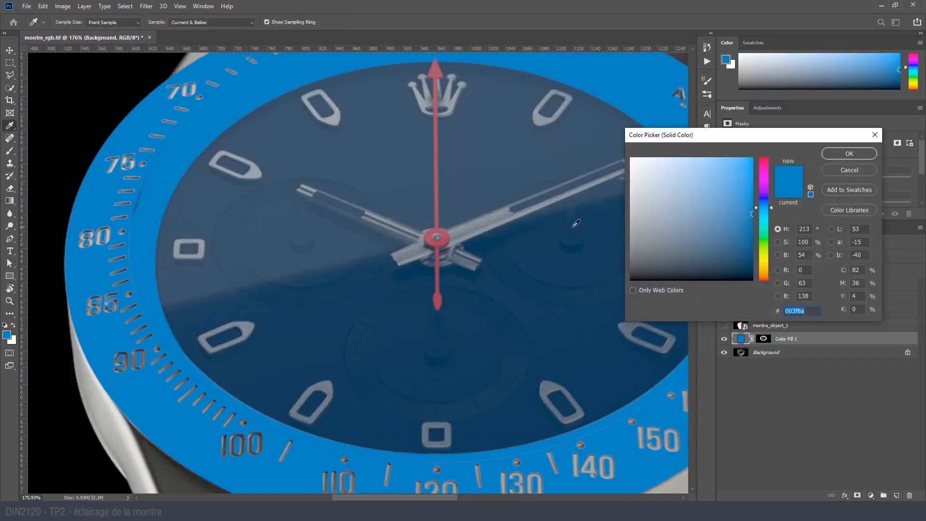
{"action": "left_click", "coordinate": [863, 152]}
- Set the blue bezel fill's blending mode to Multiply and check the result on the whole watch
{"action": "scroll", "coordinate": [381, 198], "scroll_direction": "down", "scroll_amount": 6, "text": "alt"}
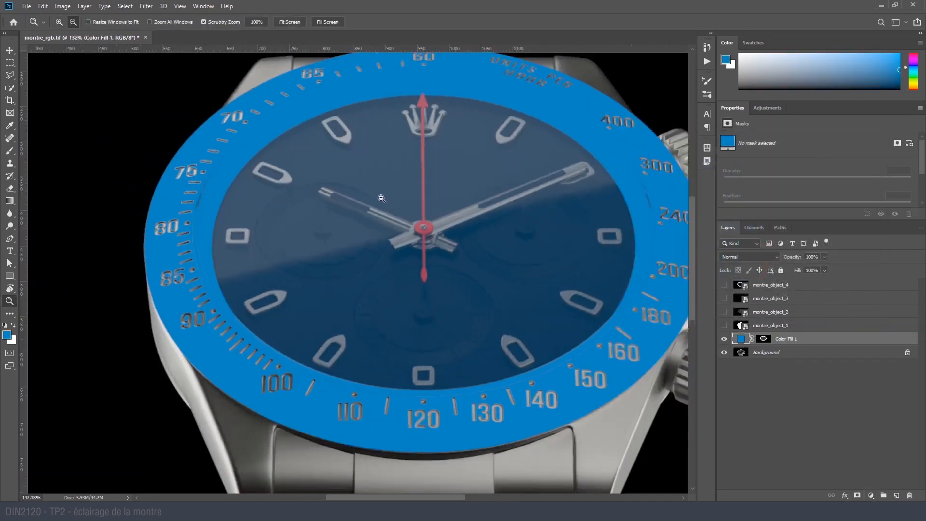
{"action": "left_click_drag", "start_coordinate": [540, 226], "coordinate": [485, 234]}
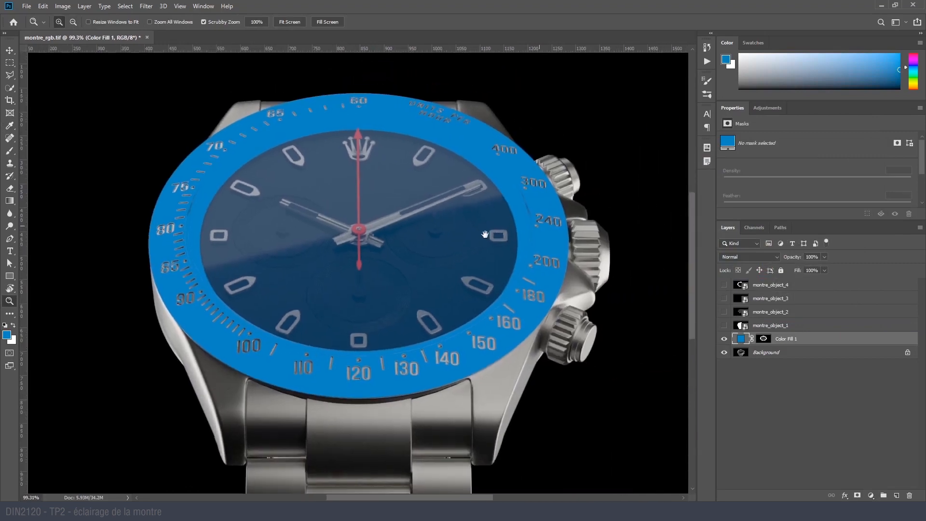
{"action": "left_click", "coordinate": [748, 256]}
{"action": "left_click", "coordinate": [748, 295]}
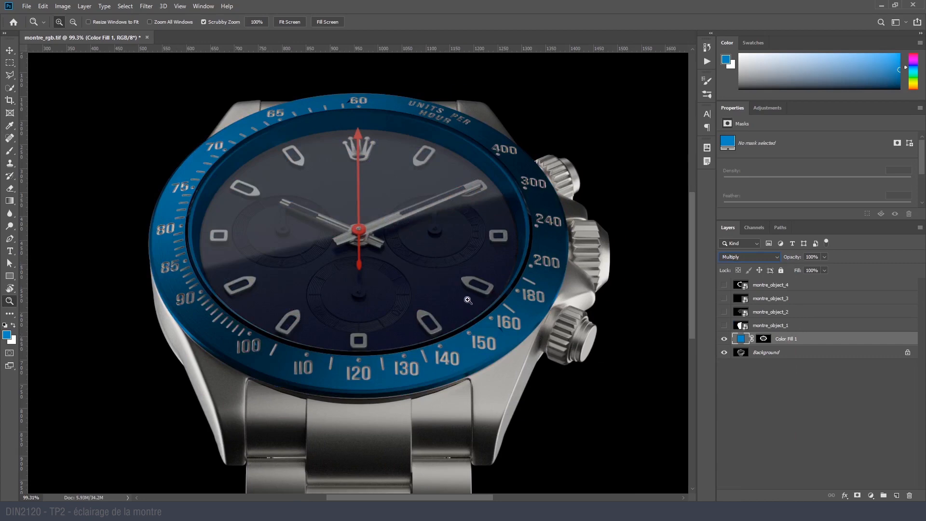
{"action": "left_click_drag", "start_coordinate": [395, 336], "coordinate": [420, 345]}
{"action": "left_click_drag", "start_coordinate": [413, 434], "coordinate": [350, 445]}
{"action": "left_click_drag", "start_coordinate": [383, 356], "coordinate": [391, 355]}
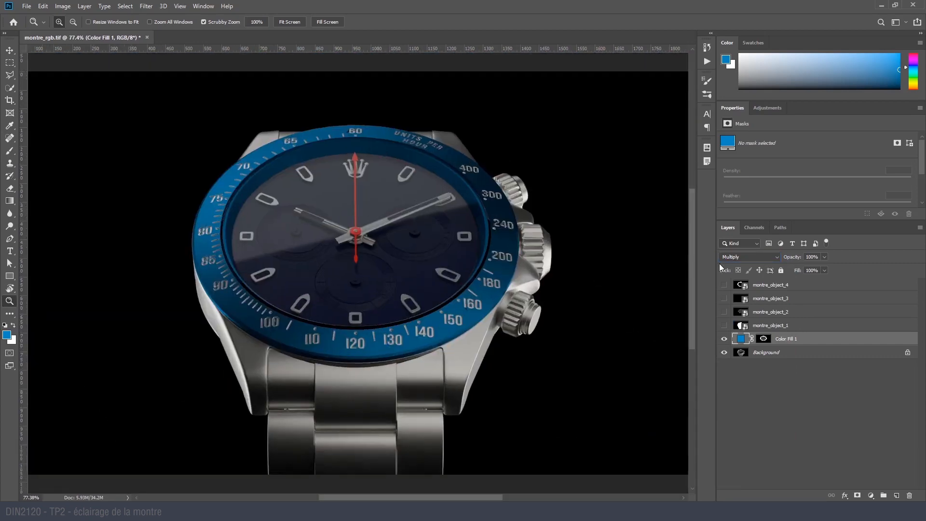
- Try purple 3a008a as the bezel fill's colour and discard the change
{"action": "double_click", "coordinate": [742, 339]}
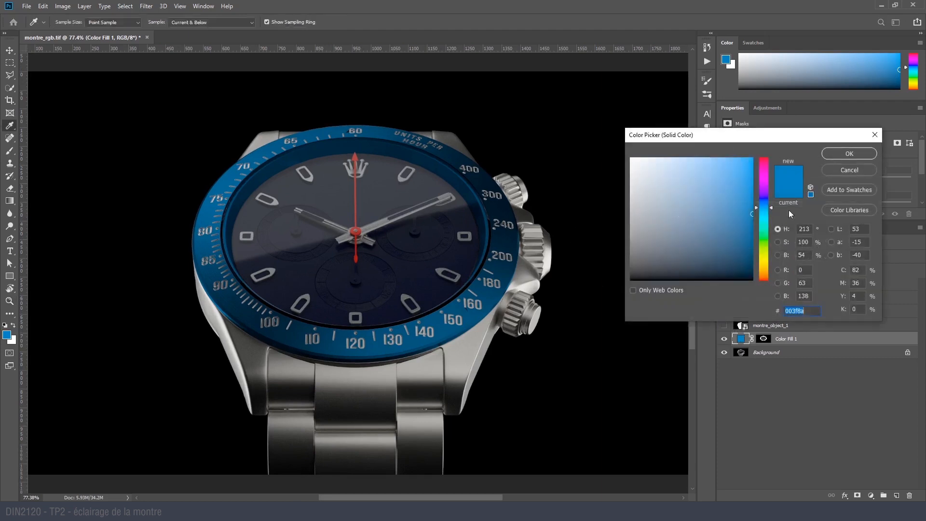
{"action": "left_click", "coordinate": [764, 189]}
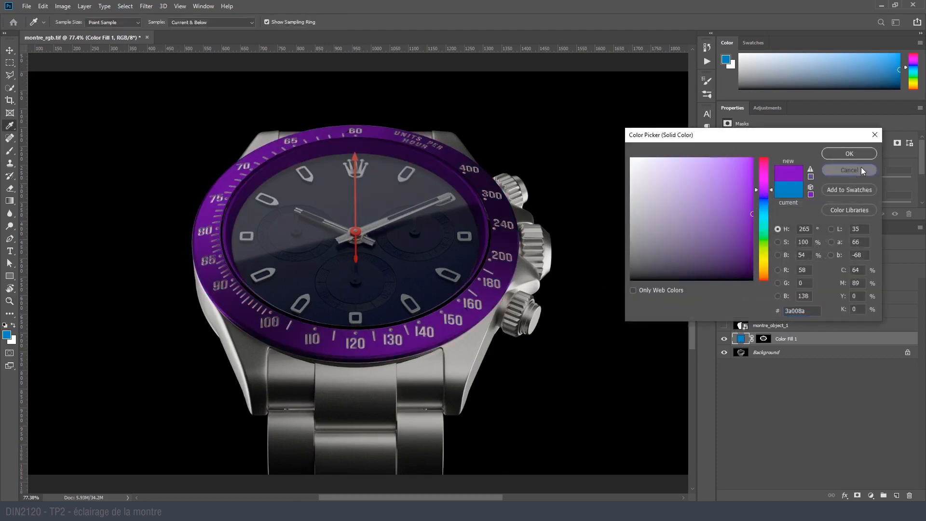
{"action": "left_click", "coordinate": [858, 169]}
- Try Color Burn, Lighten and Linear Dodge (Add) on the blue bezel fill and settle on the Soft Light blending mode
{"action": "left_click", "coordinate": [749, 257]}
{"action": "left_click", "coordinate": [751, 259]}
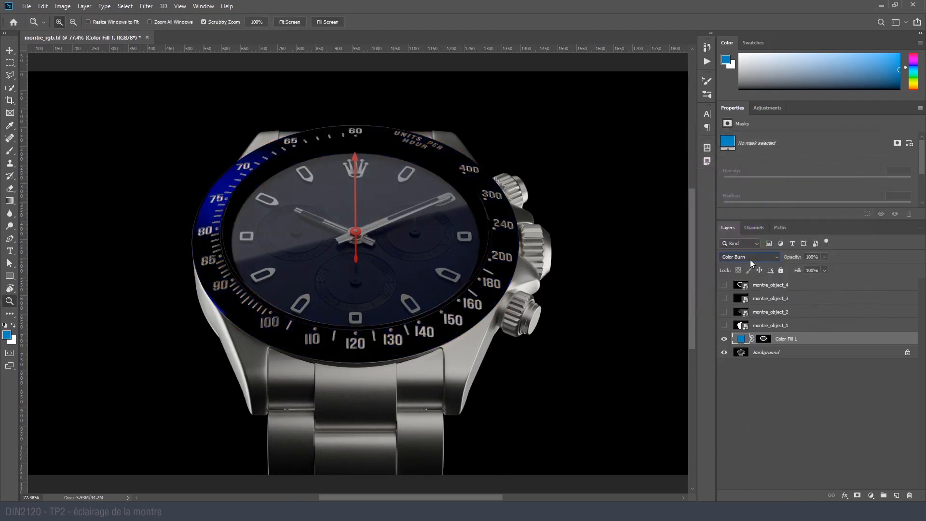
{"action": "scroll", "coordinate": [751, 256], "scroll_direction": "down", "scroll_amount": 1}
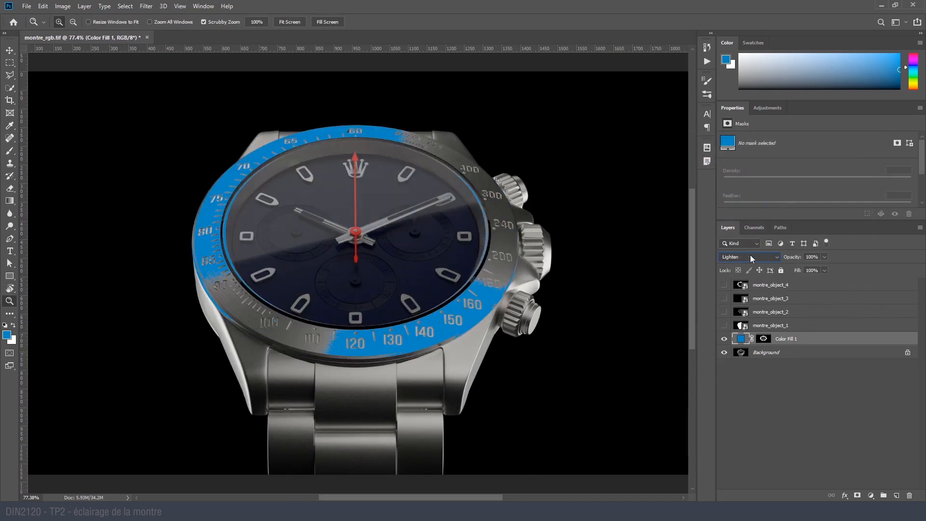
{"action": "scroll", "coordinate": [750, 255], "scroll_direction": "down", "scroll_amount": 3}
{"action": "scroll", "coordinate": [751, 256], "scroll_direction": "down", "scroll_amount": 3}
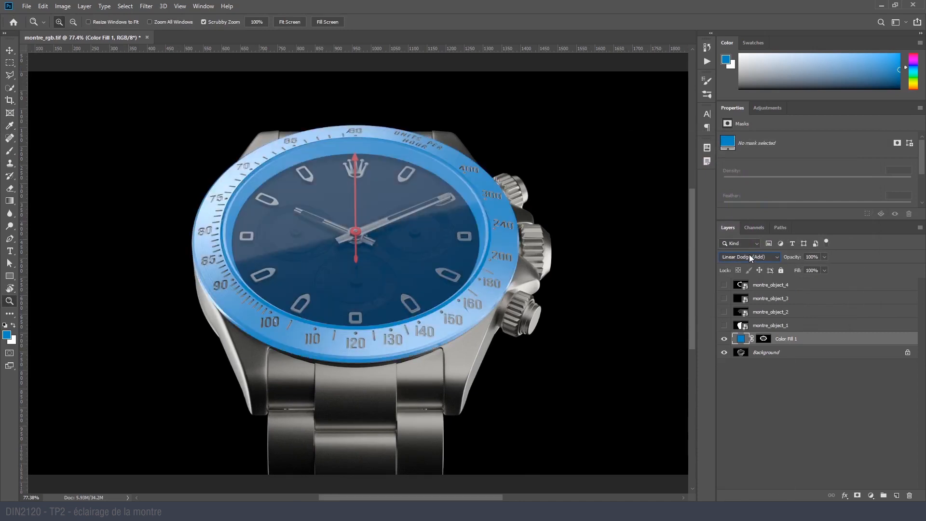
{"action": "scroll", "coordinate": [751, 258], "scroll_direction": "down", "scroll_amount": 1}
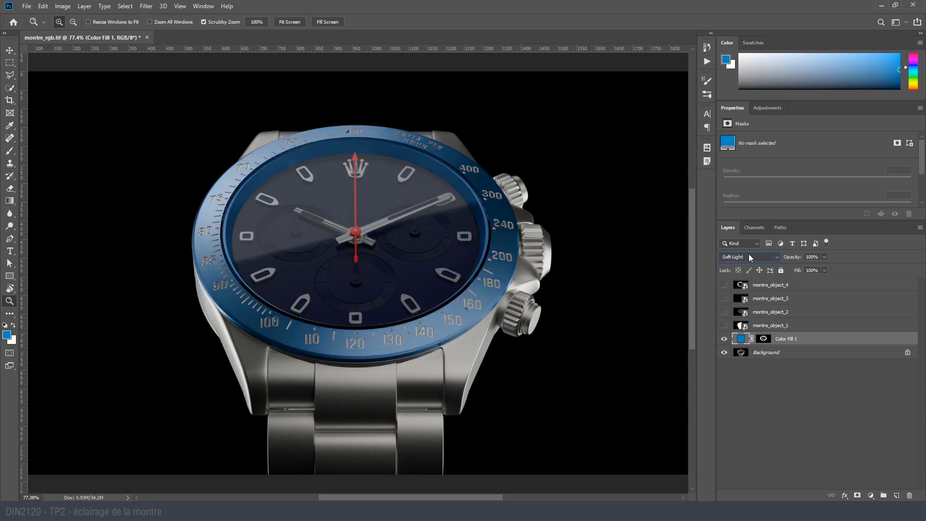
{"action": "scroll", "coordinate": [750, 257], "scroll_direction": "down", "scroll_amount": 1}
{"action": "scroll", "coordinate": [751, 257], "scroll_direction": "up", "scroll_amount": 1}
- Load the Alpha 2 push-button channel as a selection and return to the layers
{"action": "left_click", "coordinate": [743, 229]}
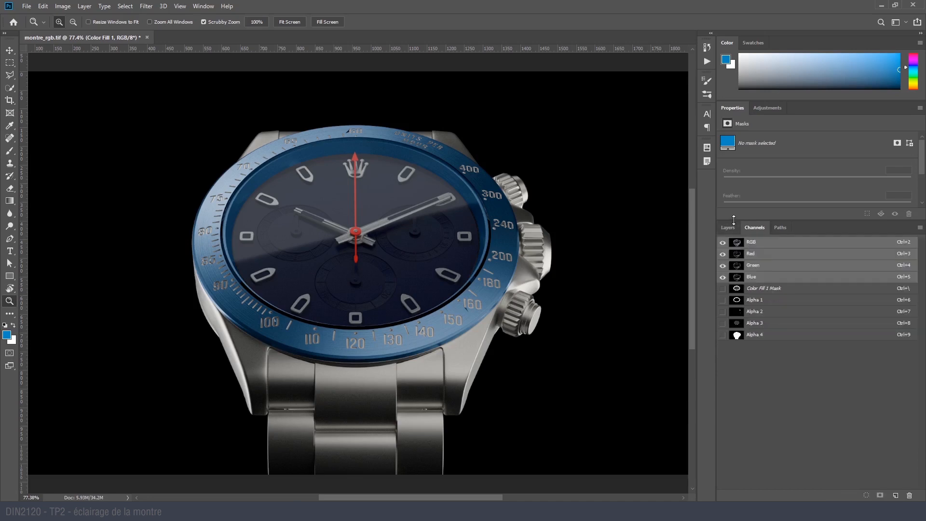
{"action": "left_click", "coordinate": [728, 227]}
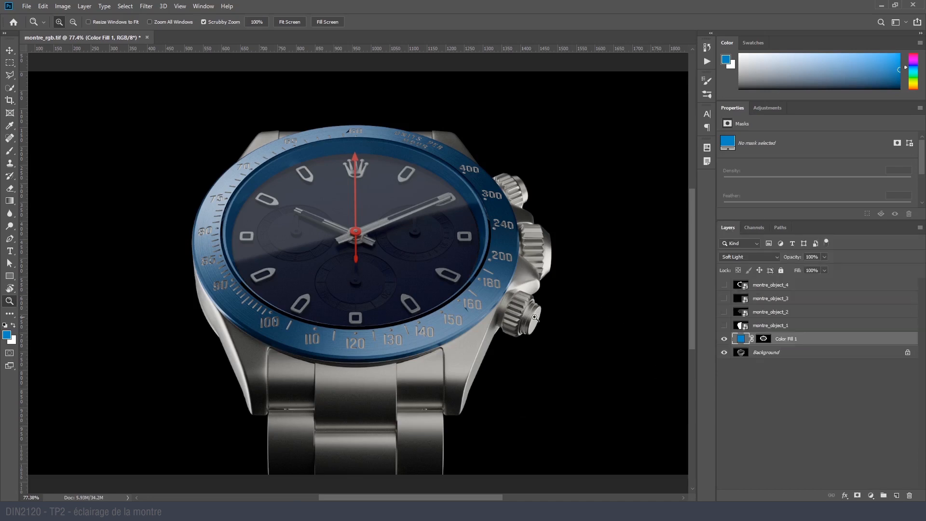
{"action": "left_click", "coordinate": [755, 227]}
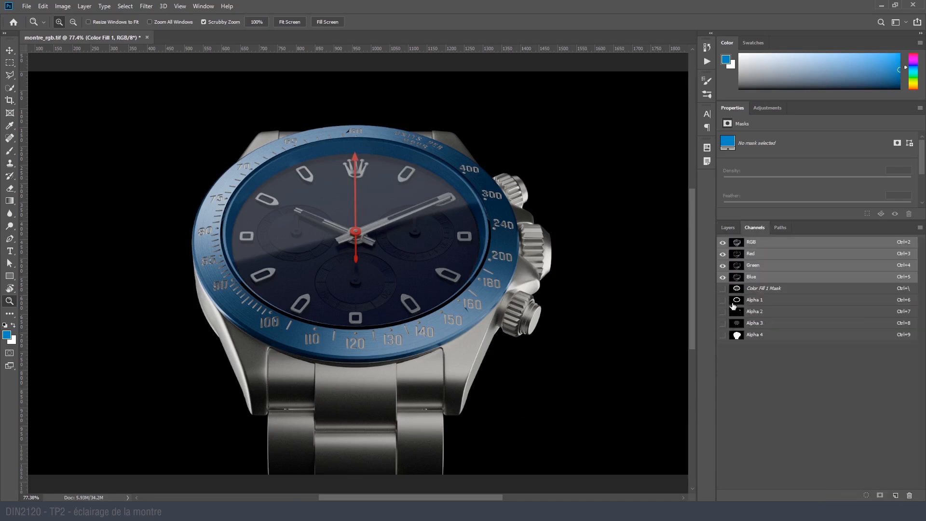
{"action": "left_click", "coordinate": [728, 228]}
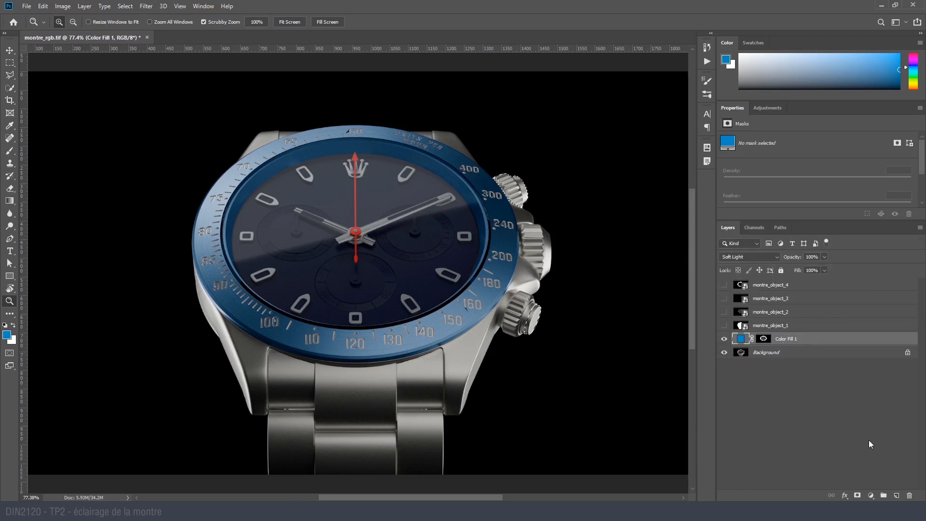
- Add a saturated red Solid Color fill layer above the bezel fill, masked by the push-button selection
{"action": "left_click", "coordinate": [872, 495]}
{"action": "left_click", "coordinate": [863, 324]}
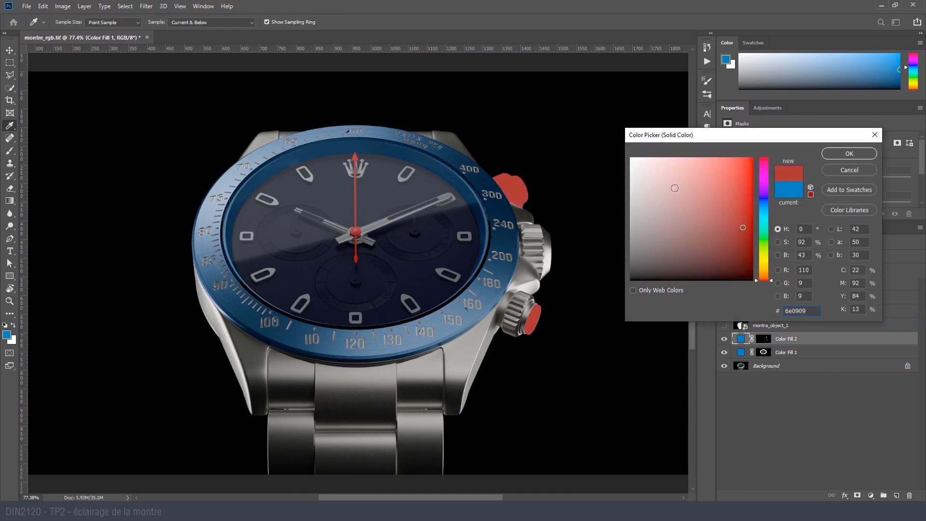
{"action": "left_click", "coordinate": [757, 230]}
{"action": "left_click", "coordinate": [834, 155]}
- Set the red push-button fill's blending mode to Multiply and check the coloured parts up close
{"action": "key", "text": "z"}
{"action": "left_click", "coordinate": [749, 257]}
{"action": "left_click", "coordinate": [748, 294]}
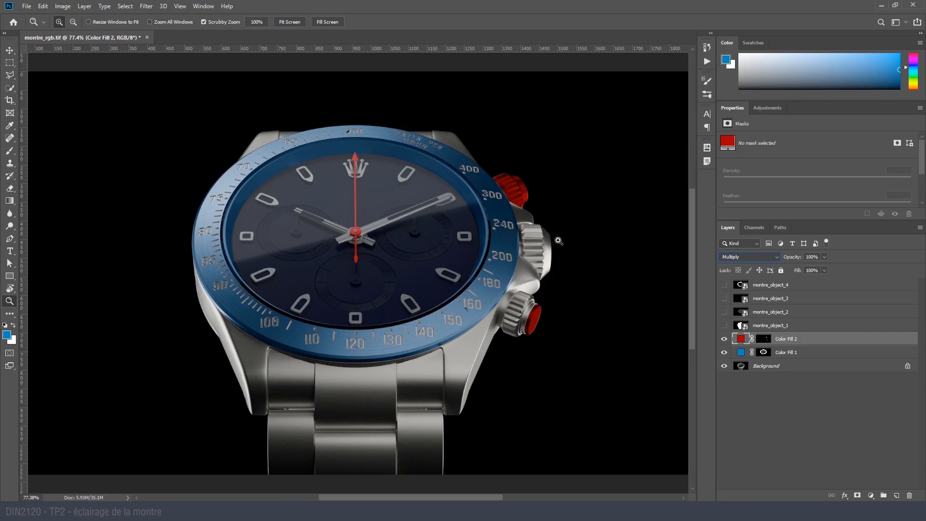
{"action": "left_click_drag", "start_coordinate": [529, 337], "coordinate": [563, 318]}
{"action": "left_click_drag", "start_coordinate": [539, 202], "coordinate": [524, 402]}
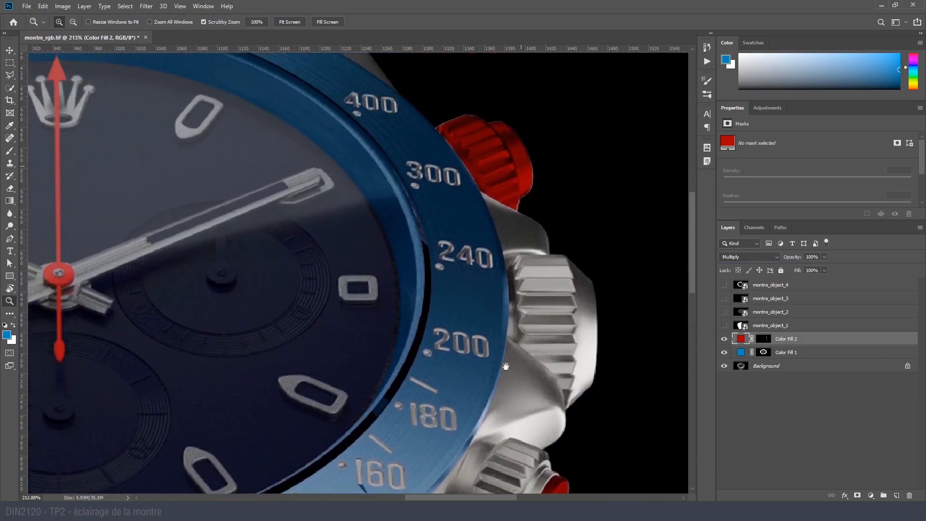
{"action": "left_click_drag", "start_coordinate": [370, 265], "coordinate": [562, 180]}
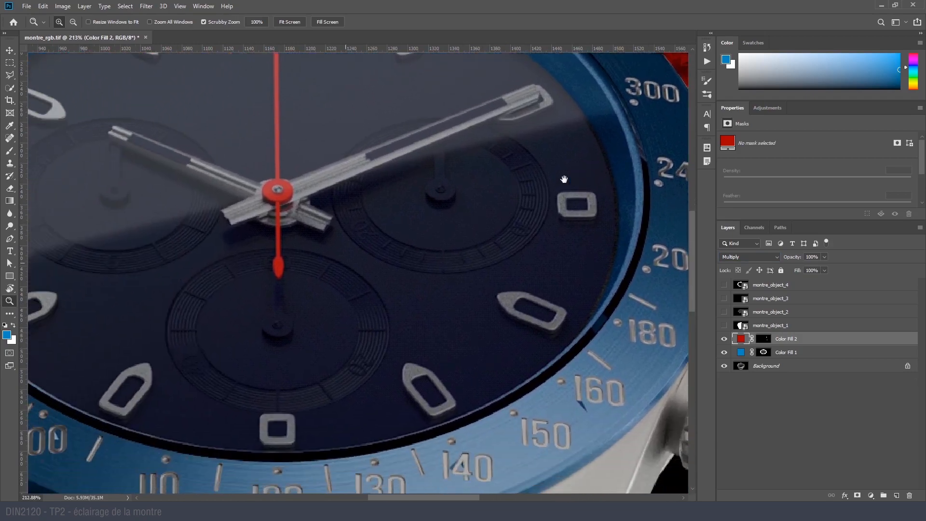
- Hide the red push-button fill layer and the blue bezel fill layer
{"action": "left_click_drag", "start_coordinate": [558, 228], "coordinate": [426, 321], "text": "alt"}
{"action": "left_click_drag", "start_coordinate": [488, 308], "coordinate": [437, 304]}
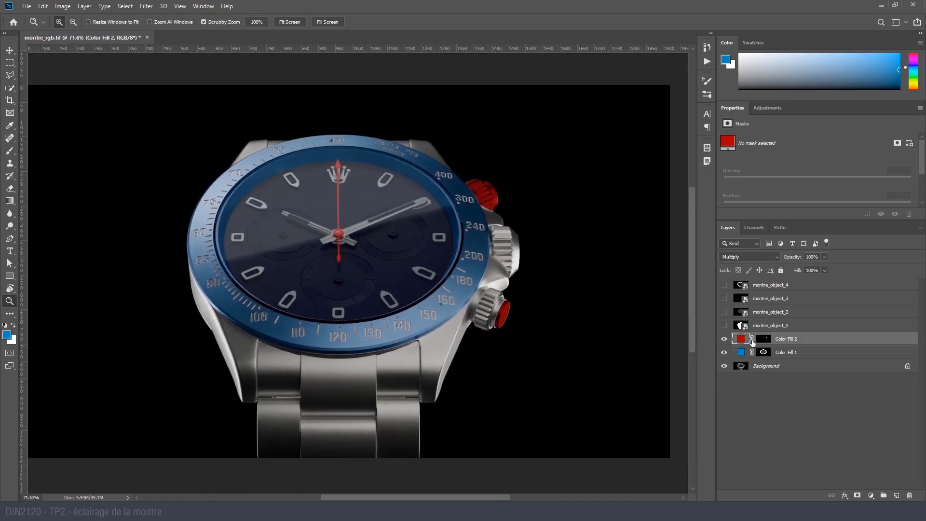
{"action": "left_click", "coordinate": [723, 340]}
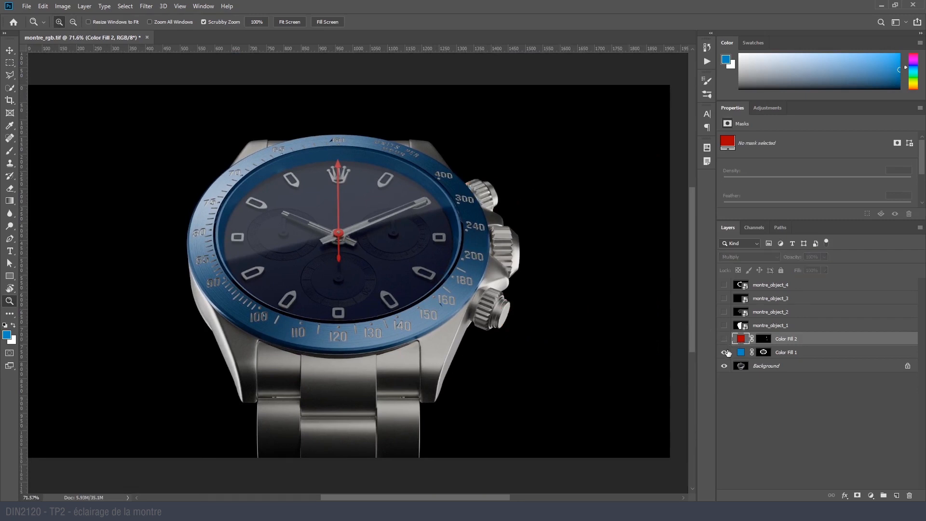
{"action": "left_click", "coordinate": [725, 353]}
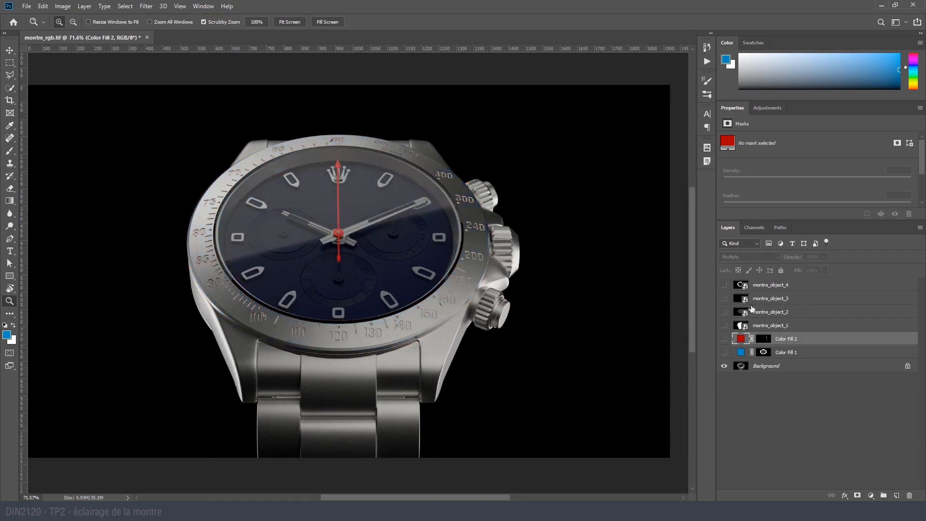
- View the Alpha 1 to Alpha 3 channels one by one and load the Alpha 3 dial channel as a selection
{"action": "left_click", "coordinate": [754, 227]}
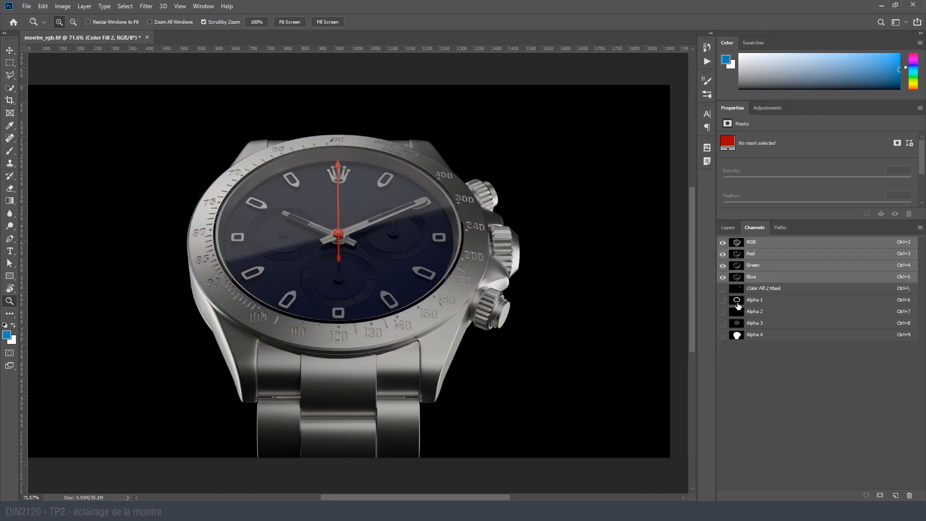
{"action": "left_click", "coordinate": [740, 301]}
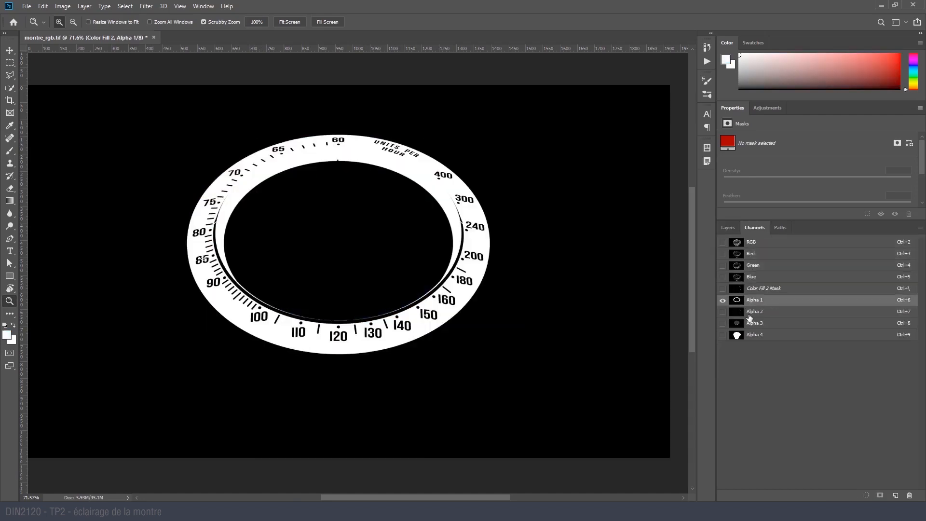
{"action": "left_click", "coordinate": [750, 313]}
{"action": "left_click", "coordinate": [747, 324]}
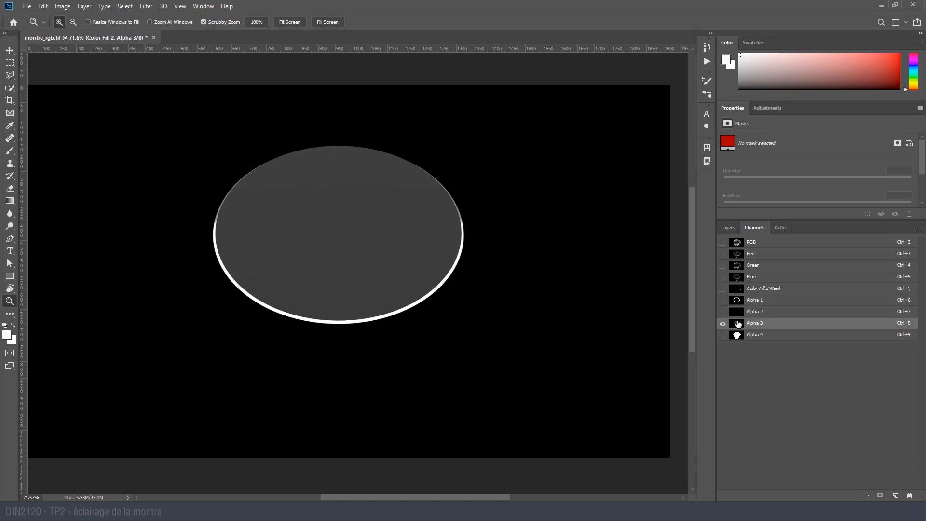
{"action": "left_click", "coordinate": [736, 323], "text": "ctrl"}
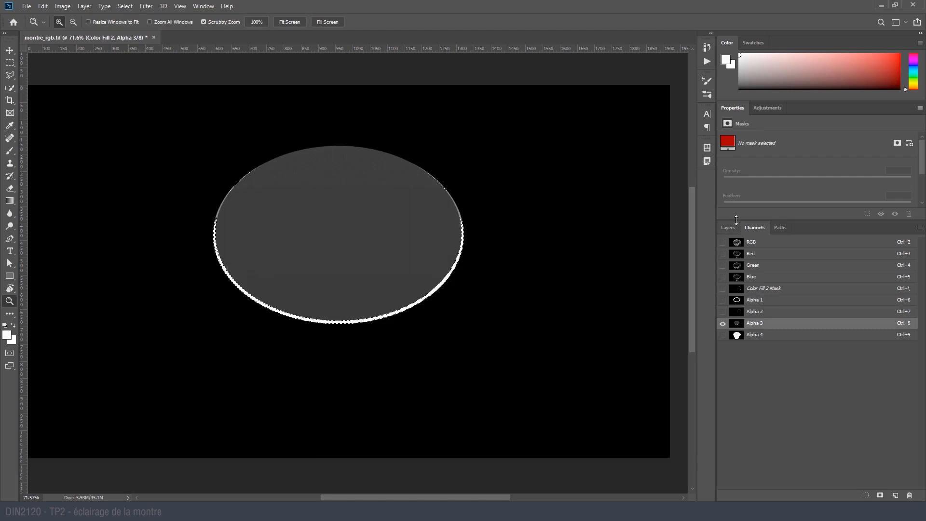
- Drop the dial selection, reselect the red fill layer and turn off the Alpha 3 channel overlay
{"action": "left_click", "coordinate": [727, 228]}
{"action": "left_click", "coordinate": [836, 428]}
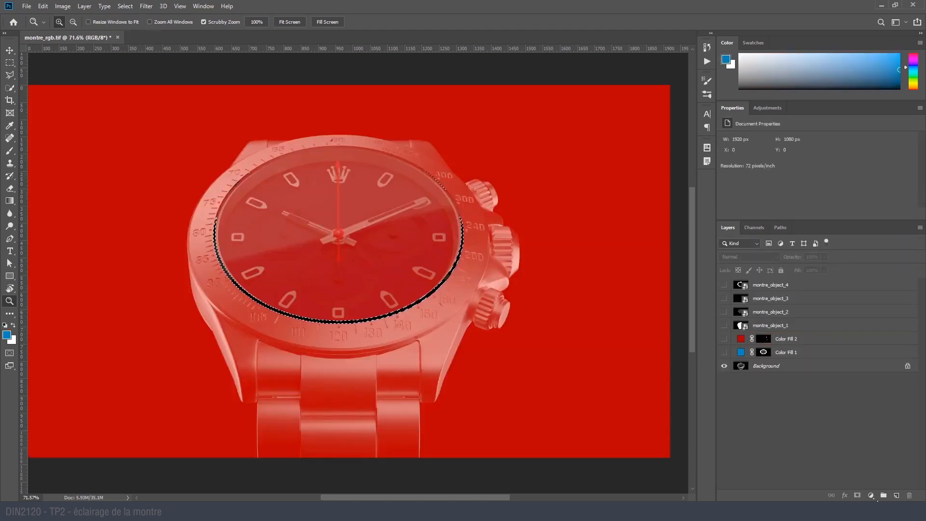
{"action": "left_click", "coordinate": [742, 338]}
{"action": "key", "text": "ctrl+d"}
{"action": "left_click", "coordinate": [755, 228]}
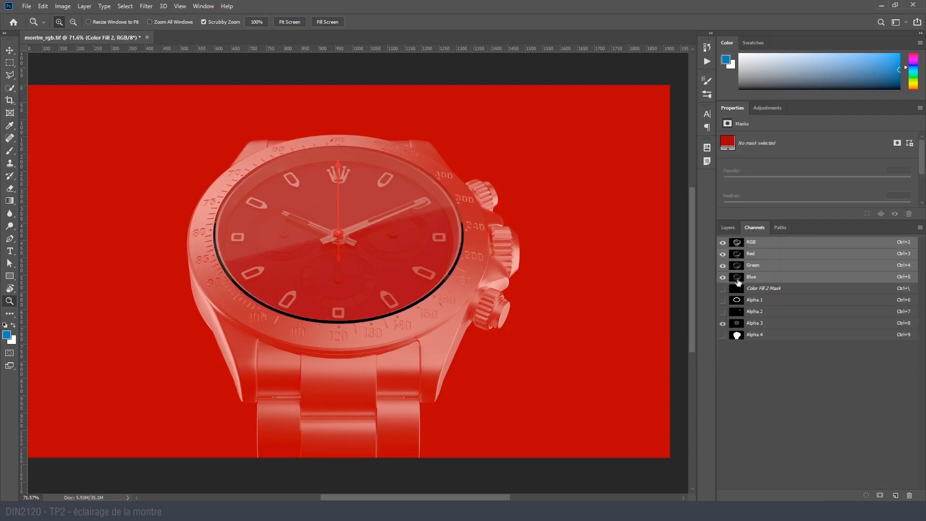
{"action": "left_click", "coordinate": [723, 323]}
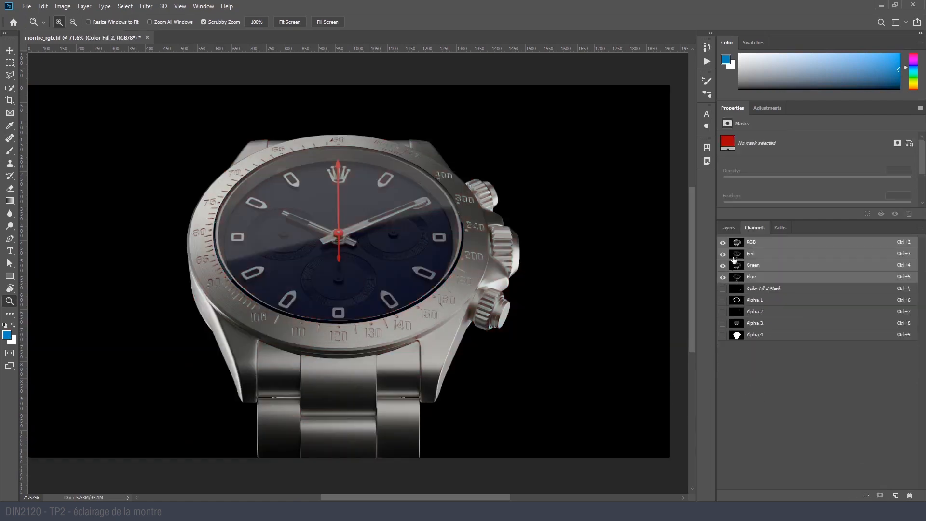
- Load the Alpha 1 channel as a selection and add a blue Solid Color fill layer masked by it above the red fill
{"action": "left_click", "coordinate": [737, 303], "text": "ctrl"}
{"action": "left_click", "coordinate": [728, 227]}
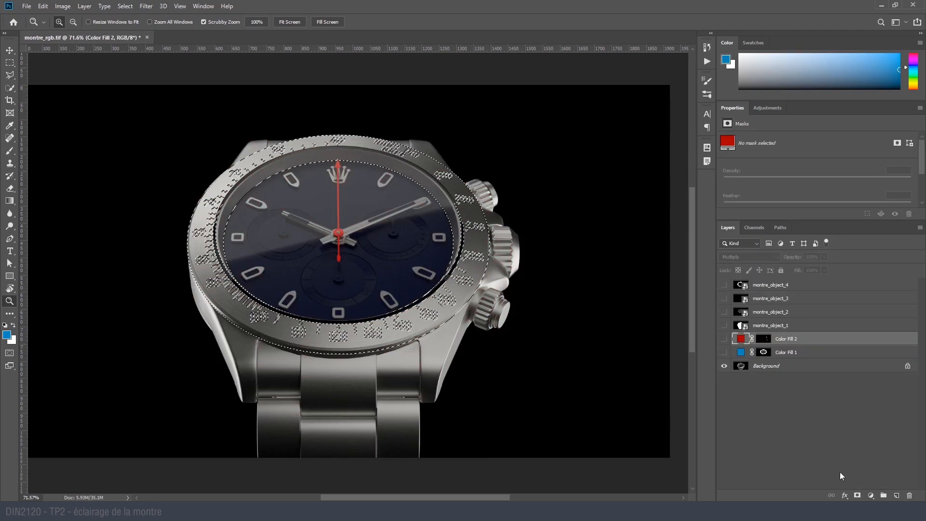
{"action": "left_click", "coordinate": [868, 495]}
{"action": "left_click", "coordinate": [859, 320]}
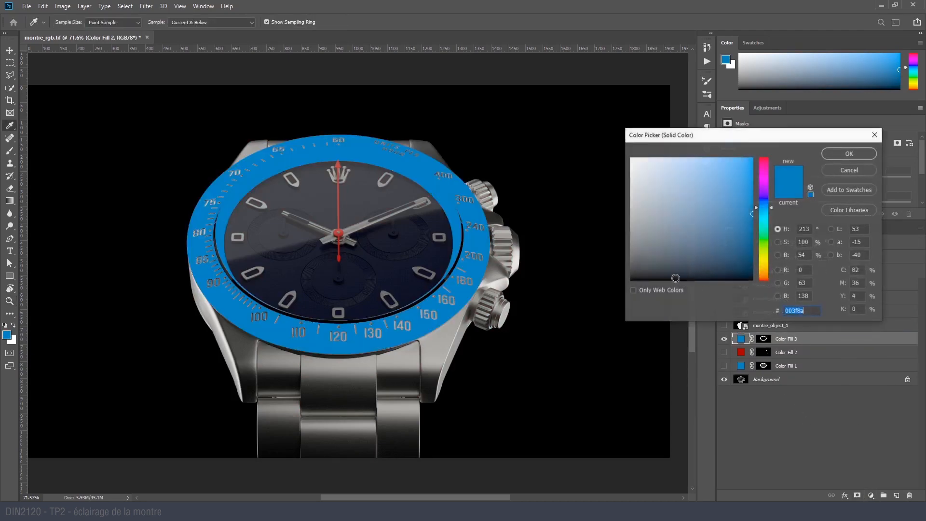
{"action": "left_click", "coordinate": [829, 152]}
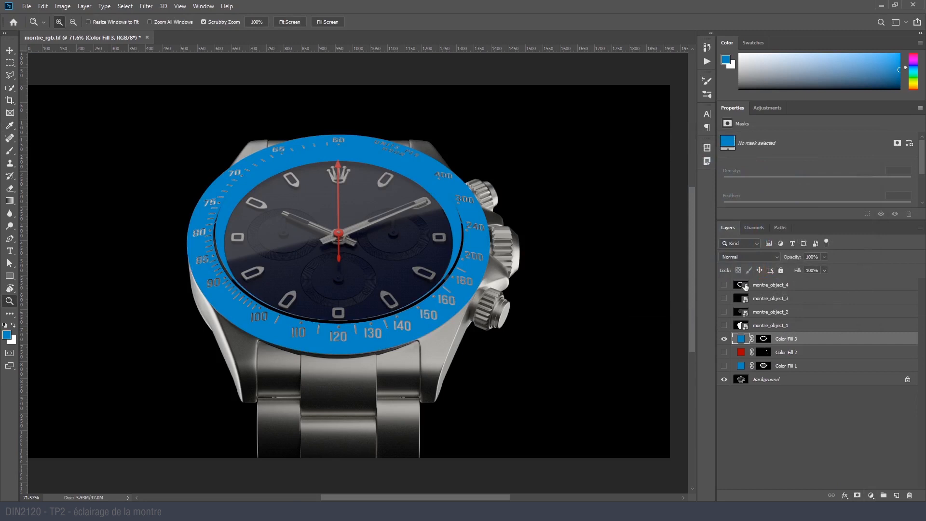
- Replace the new blue fill's mask with one made from the Alpha 3 dial channel, and toggle the layer to check it
{"action": "left_click", "coordinate": [755, 227]}
{"action": "left_click", "coordinate": [737, 322], "text": "ctrl"}
{"action": "left_click", "coordinate": [728, 228]}
{"action": "right_click", "coordinate": [764, 339]}
{"action": "left_click", "coordinate": [791, 344]}
{"action": "left_click", "coordinate": [858, 495]}
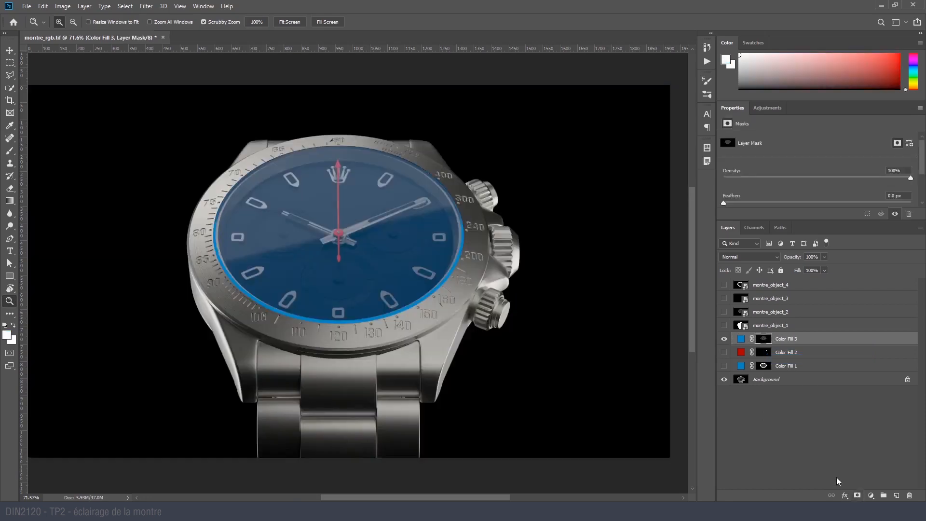
{"action": "left_click", "coordinate": [741, 339]}
{"action": "left_click", "coordinate": [724, 339]}
{"action": "left_click", "coordinate": [724, 338]}
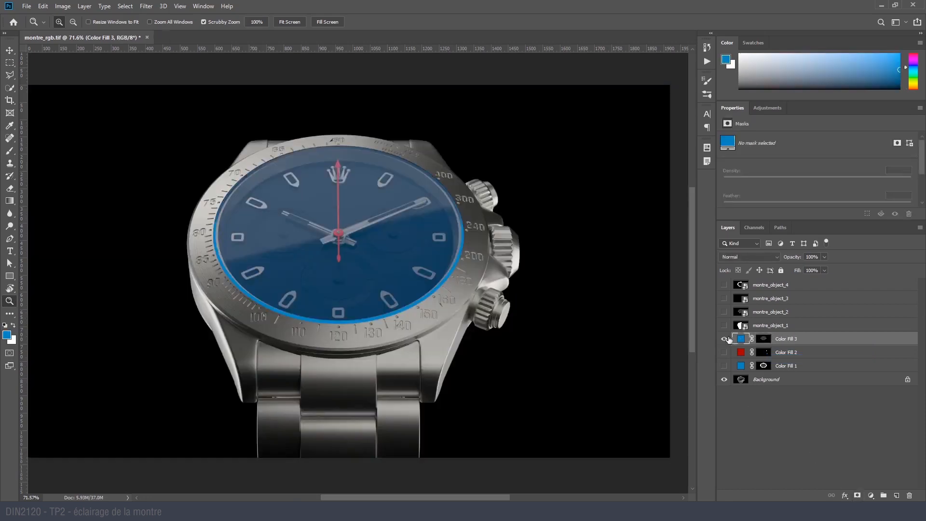
- Show the dial fill's mask alone, apply Levels with a white input of 40, and return to the full composite
{"action": "left_click", "coordinate": [762, 339], "text": "alt"}
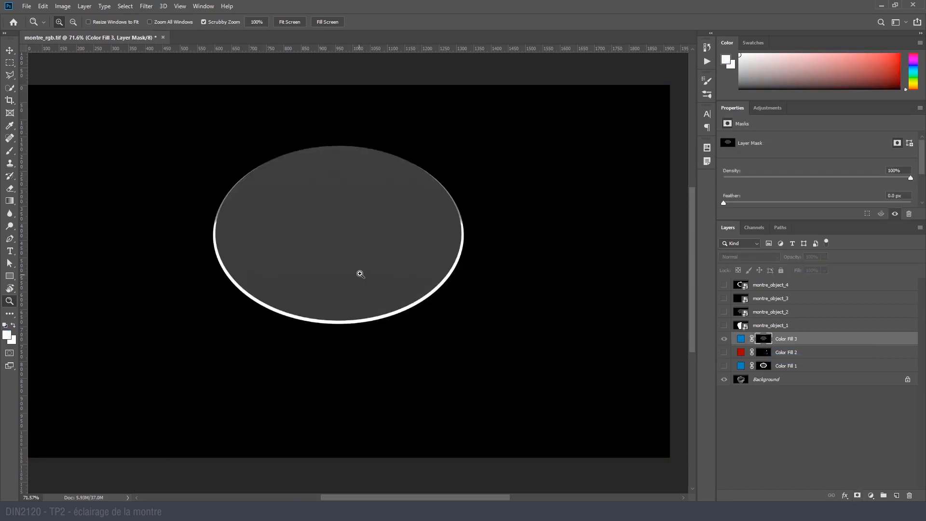
{"action": "left_click_drag", "start_coordinate": [360, 274], "coordinate": [381, 265]}
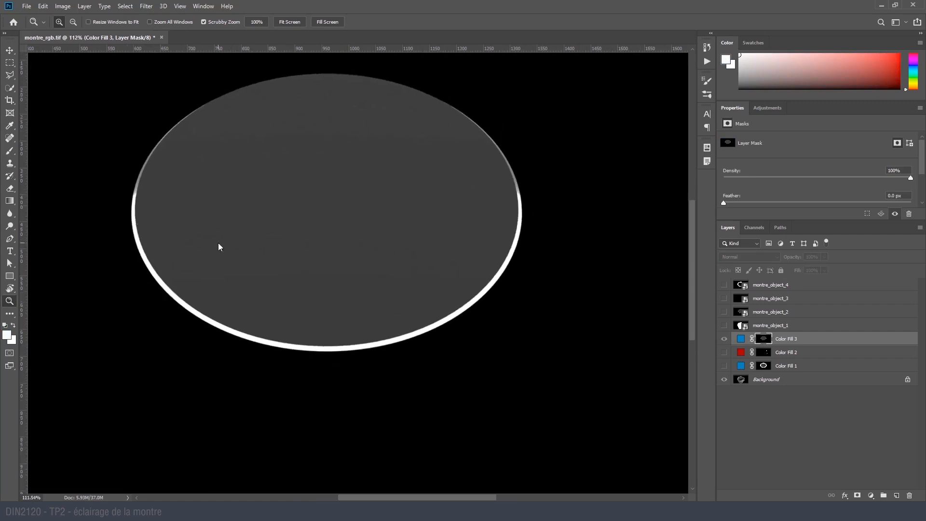
{"action": "key", "text": "ctrl+l"}
{"action": "left_click_drag", "start_coordinate": [255, 76], "coordinate": [547, 135]}
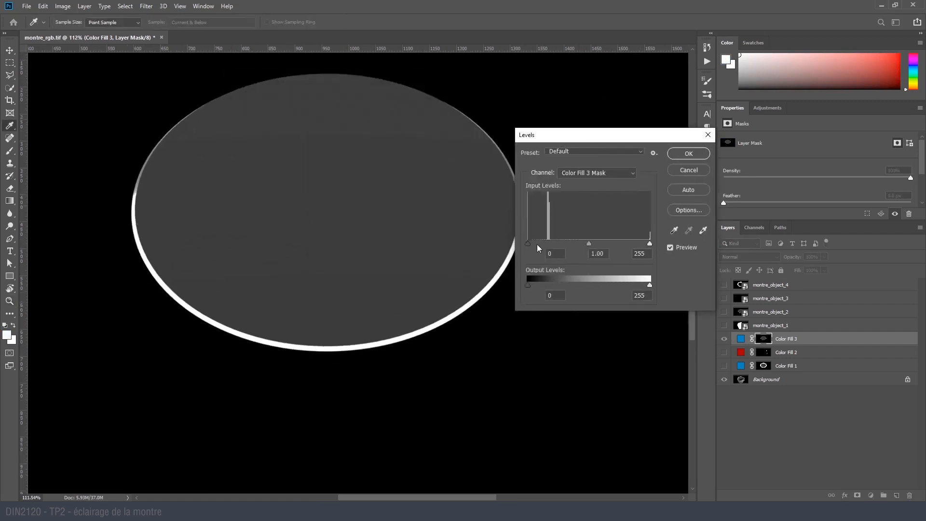
{"action": "left_click_drag", "start_coordinate": [649, 243], "coordinate": [547, 238]}
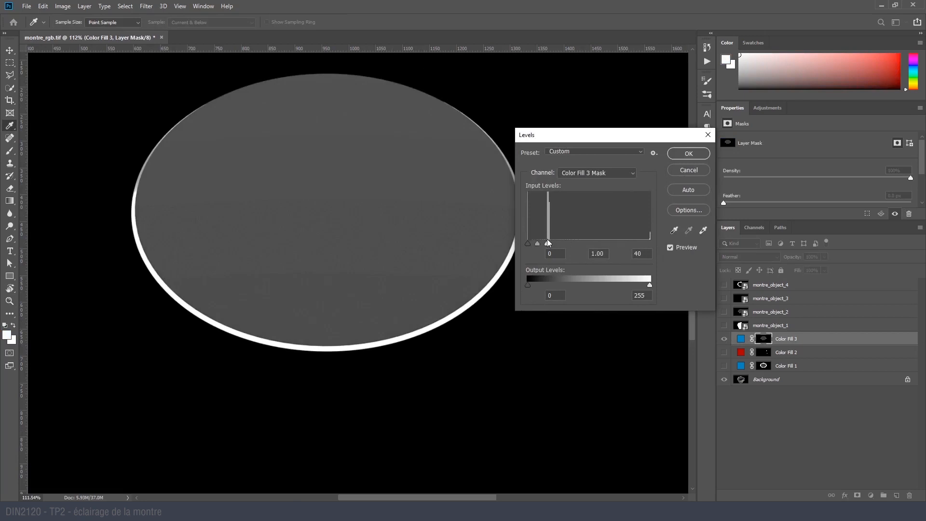
{"action": "left_click", "coordinate": [697, 153]}
{"action": "left_click", "coordinate": [741, 338]}
{"action": "scroll", "coordinate": [449, 317], "scroll_direction": "down", "scroll_amount": 5, "text": "alt"}
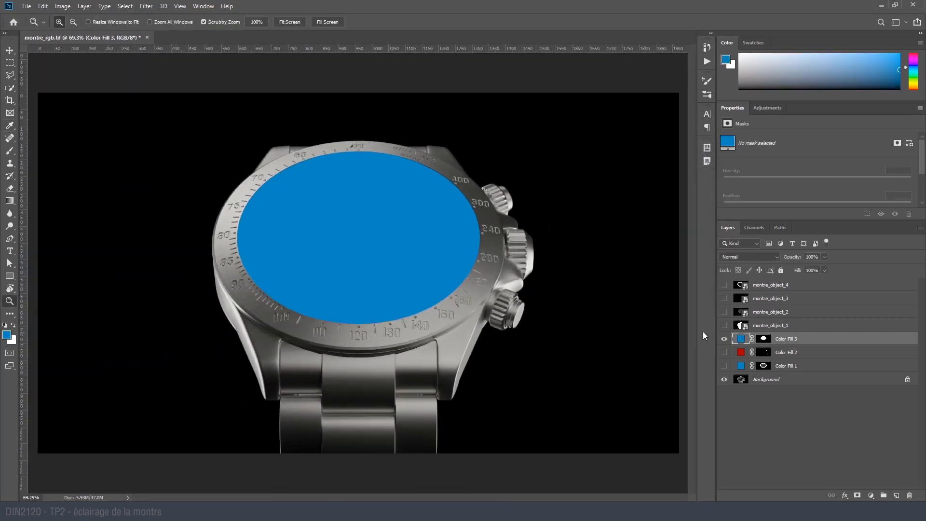
{"action": "double_click", "coordinate": [742, 340]}
{"action": "key", "text": "Escape"}
{"action": "double_click", "coordinate": [741, 339]}
{"action": "key", "text": "Escape"}
- Switch to the Chrome browser and open the Garmin Fenix 6X Behance project at the image of three watches
{"action": "left_click", "coordinate": [251, 470]}
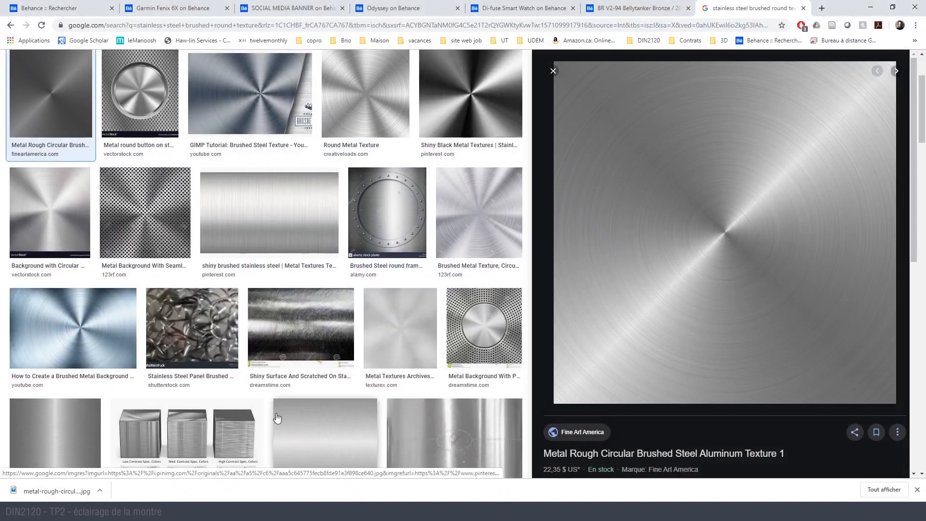
{"action": "left_click", "coordinate": [489, 3]}
{"action": "left_click", "coordinate": [179, 3]}
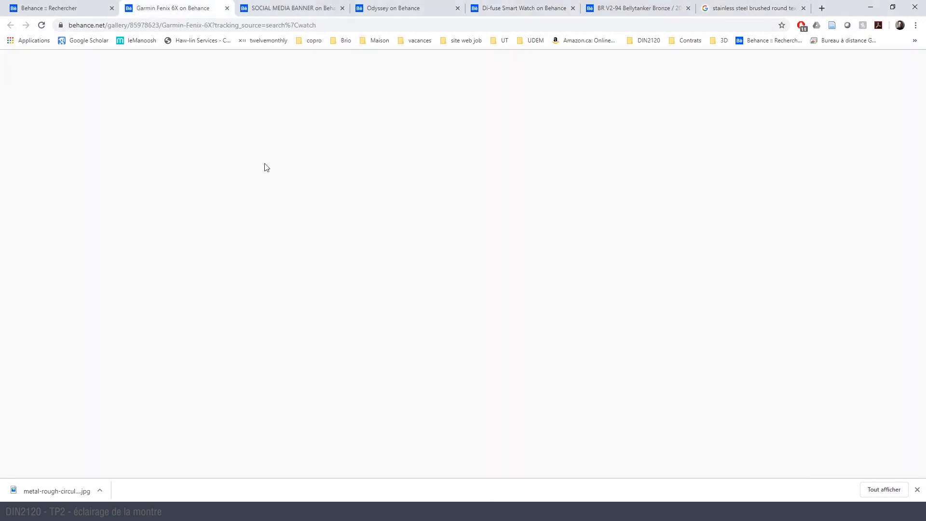
{"action": "scroll", "coordinate": [286, 192], "scroll_direction": "up", "scroll_amount": 9}
{"action": "scroll", "coordinate": [286, 192], "scroll_direction": "up", "scroll_amount": 15}
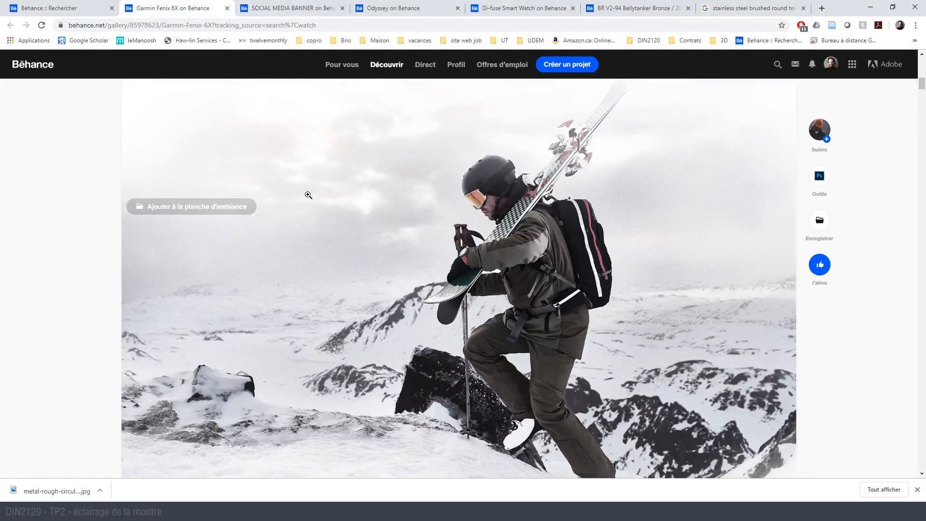
{"action": "scroll", "coordinate": [318, 212], "scroll_direction": "down", "scroll_amount": 7}
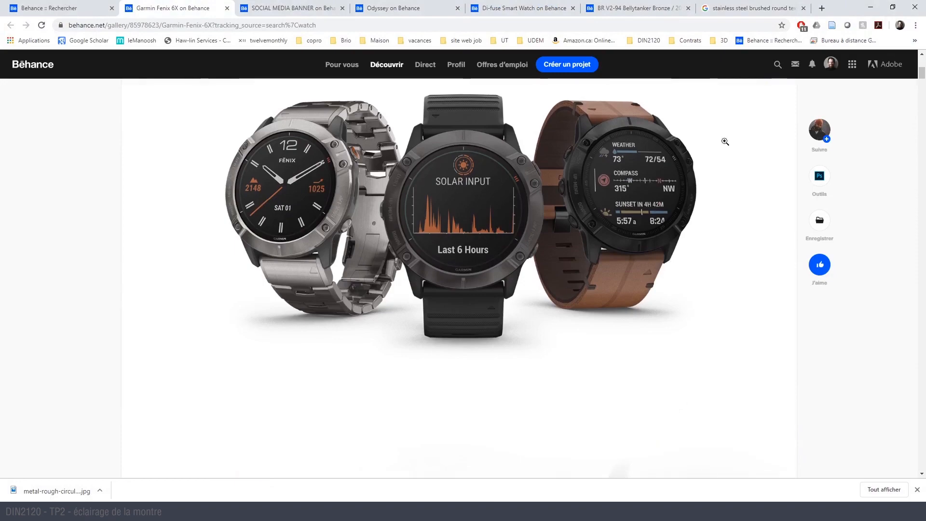
- Look through the rest of the Garmin Fenix 6X project for a usable watch face image
{"action": "left_click_drag", "start_coordinate": [922, 74], "coordinate": [919, 236]}
{"action": "scroll", "coordinate": [465, 235], "scroll_direction": "up", "scroll_amount": 5}
{"action": "scroll", "coordinate": [466, 235], "scroll_direction": "down", "scroll_amount": 14}
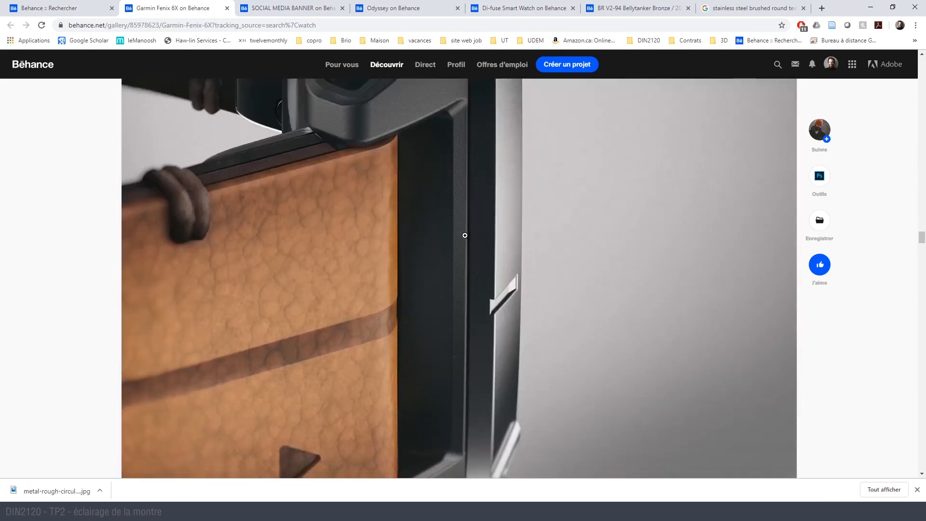
{"action": "scroll", "coordinate": [465, 228], "scroll_direction": "down", "scroll_amount": 20}
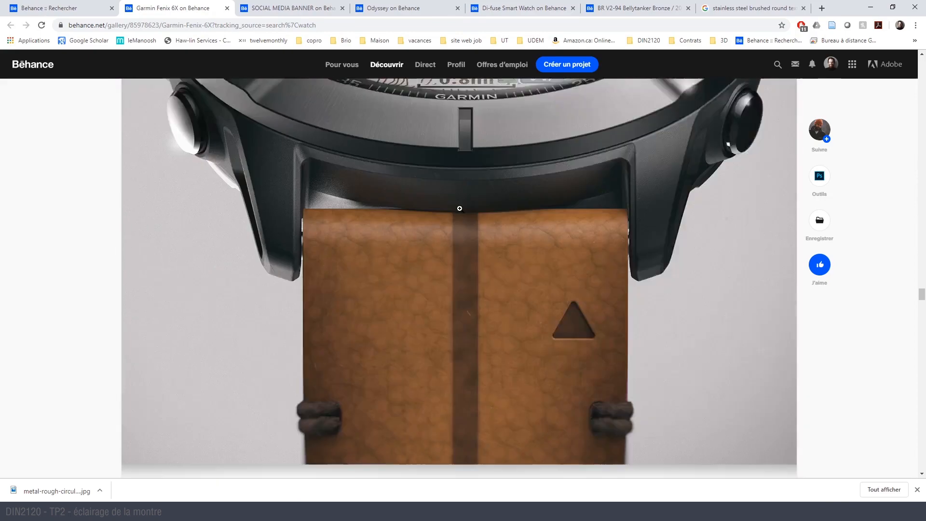
{"action": "scroll", "coordinate": [460, 209], "scroll_direction": "up", "scroll_amount": 5}
{"action": "scroll", "coordinate": [482, 207], "scroll_direction": "down", "scroll_amount": 20}
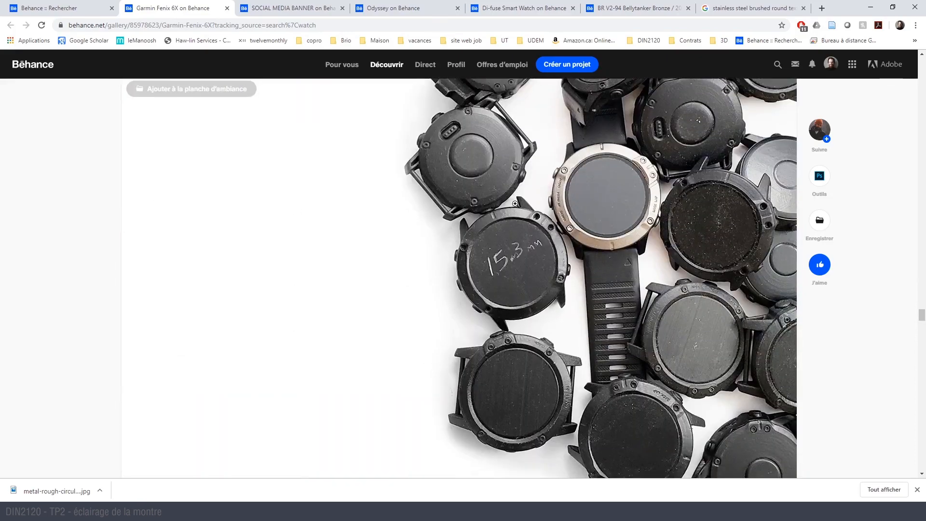
- Capture the middle watch with the Solar Input screen from the three-watch image and paste it into montre_rgb.tif in Photoshop as a new layer
{"action": "left_click_drag", "start_coordinate": [920, 314], "coordinate": [917, 77]}
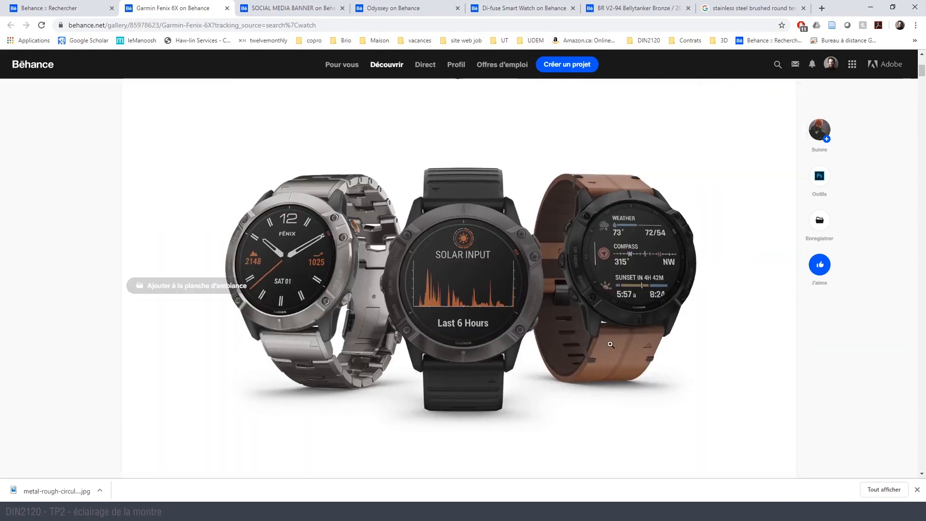
{"action": "key", "text": "super+shift+s"}
{"action": "left_click_drag", "start_coordinate": [363, 184], "coordinate": [560, 369]}
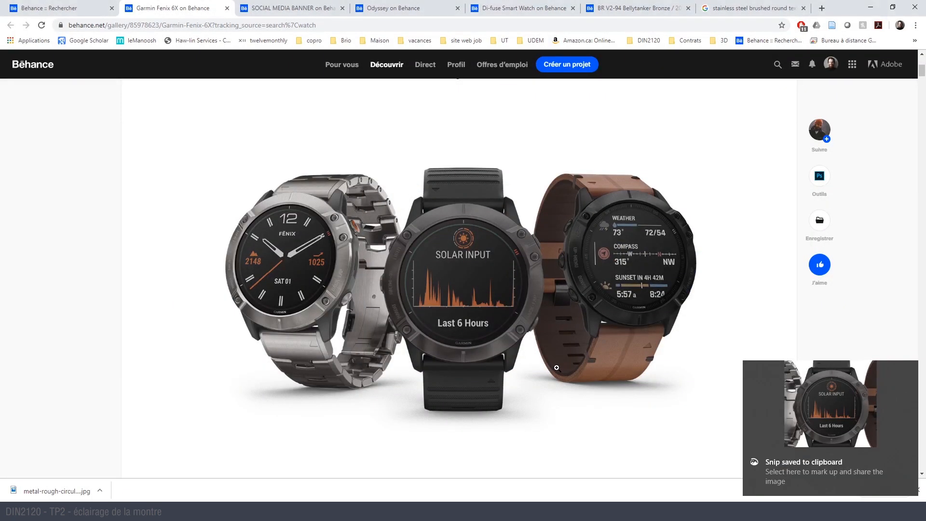
{"action": "key", "text": "alt+Tab"}
{"action": "key", "text": "ctrl+v"}
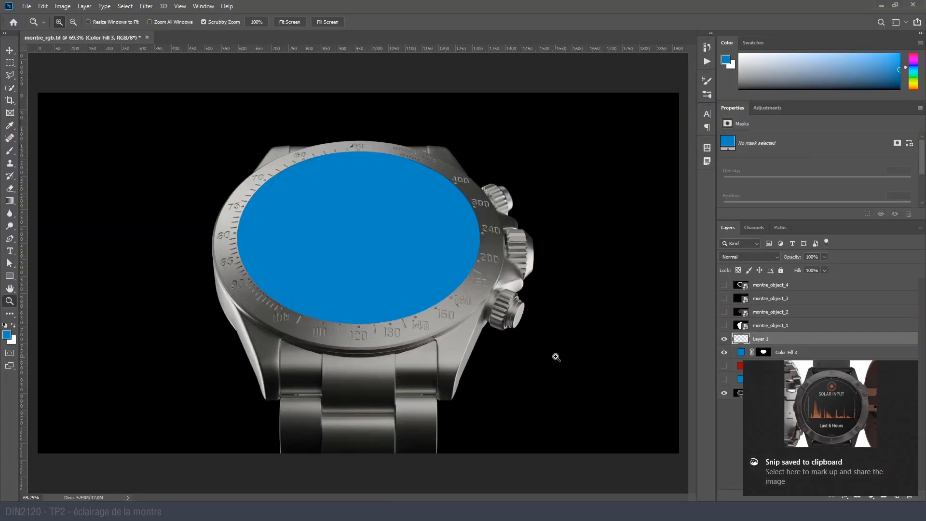
- Move the dial mask from the blue Color Fill 3 layer onto the pasted watch layer and hide the blue fill
{"action": "key", "text": "alt"}
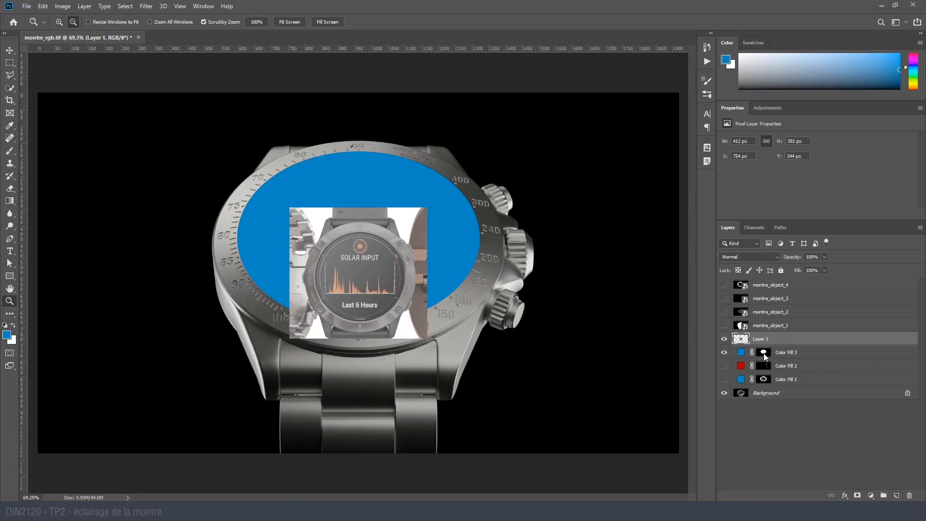
{"action": "left_click_drag", "start_coordinate": [767, 356], "coordinate": [764, 339]}
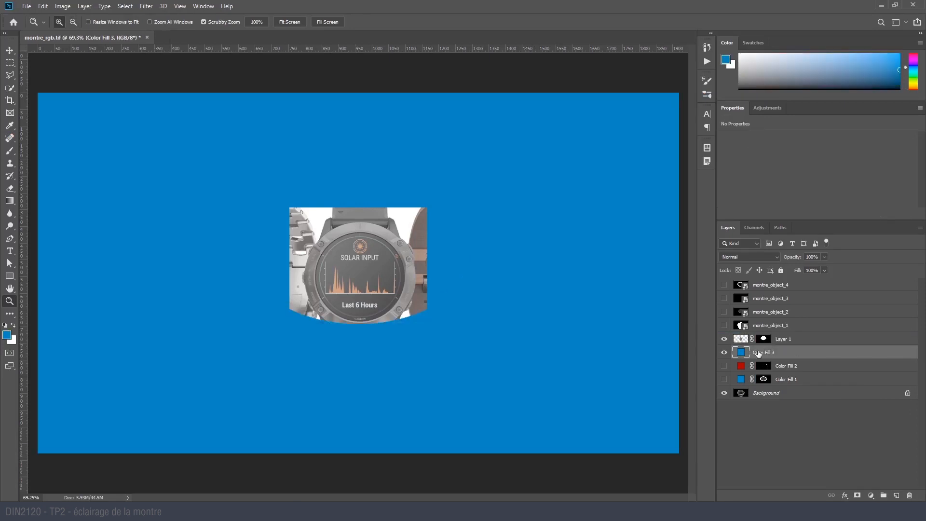
{"action": "left_click", "coordinate": [724, 352]}
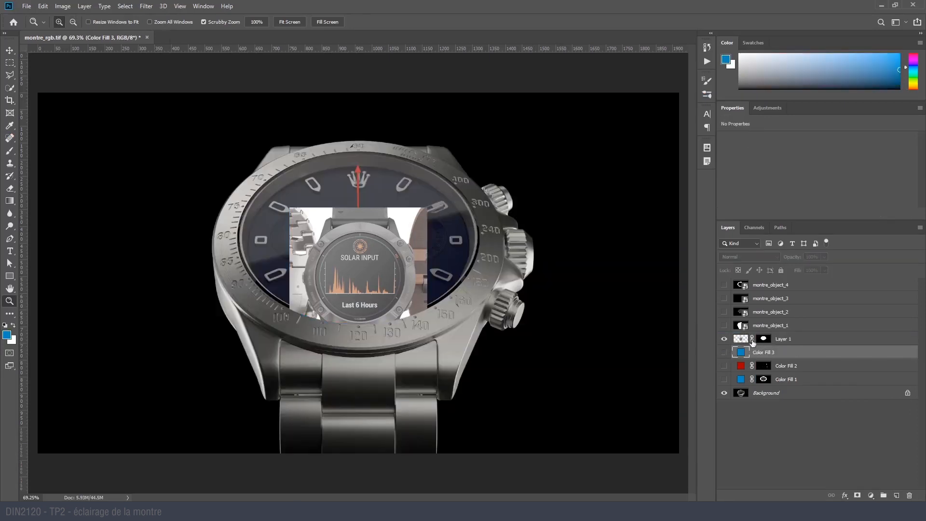
- Unlink the dial mask from the pasted watch image, then scale and reposition the image so the Solar Input screen fills the dial
{"action": "left_click", "coordinate": [752, 339]}
{"action": "key", "text": "ctrl+t"}
{"action": "left_click_drag", "start_coordinate": [433, 208], "coordinate": [494, 188]}
{"action": "left_click_drag", "start_coordinate": [388, 244], "coordinate": [385, 171]}
{"action": "left_click_drag", "start_coordinate": [354, 287], "coordinate": [363, 352]}
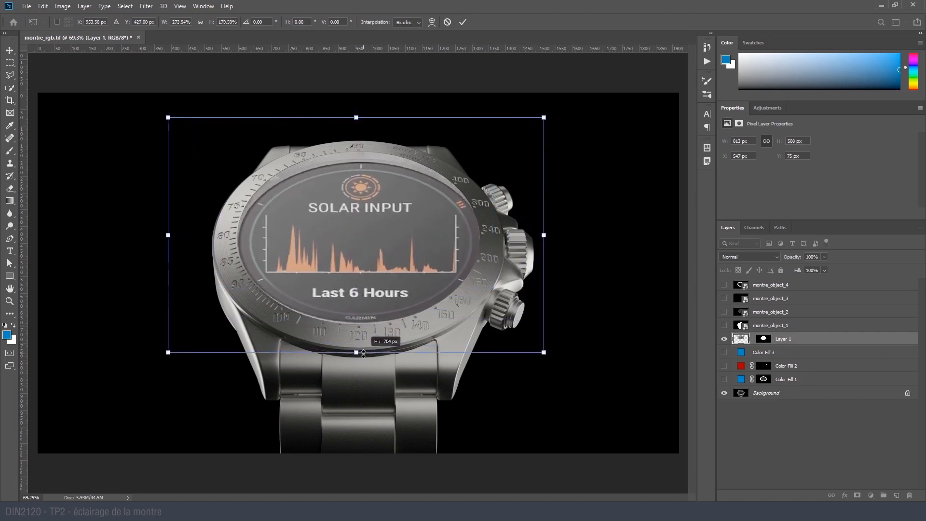
{"action": "left_click_drag", "start_coordinate": [364, 306], "coordinate": [362, 296]}
{"action": "left_click_drag", "start_coordinate": [355, 340], "coordinate": [355, 356]}
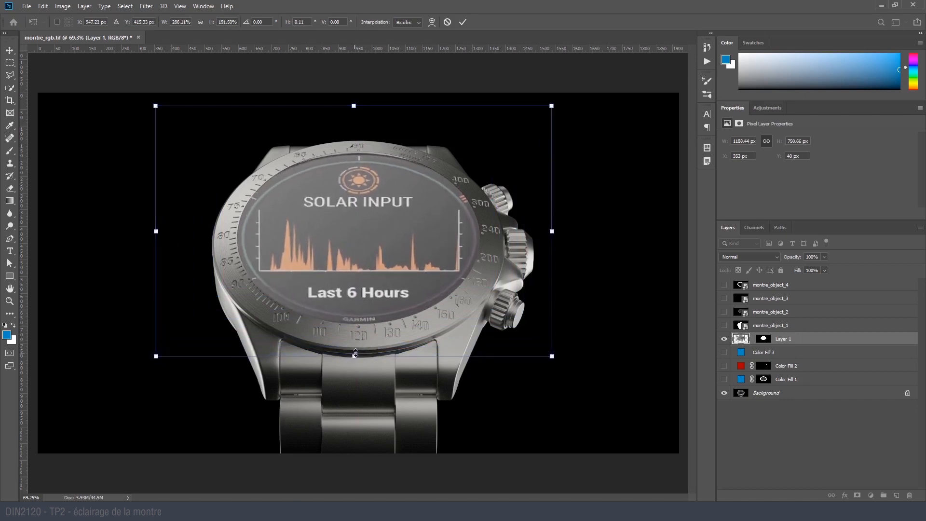
{"action": "key", "text": "Escape"}
{"action": "key", "text": "z"}
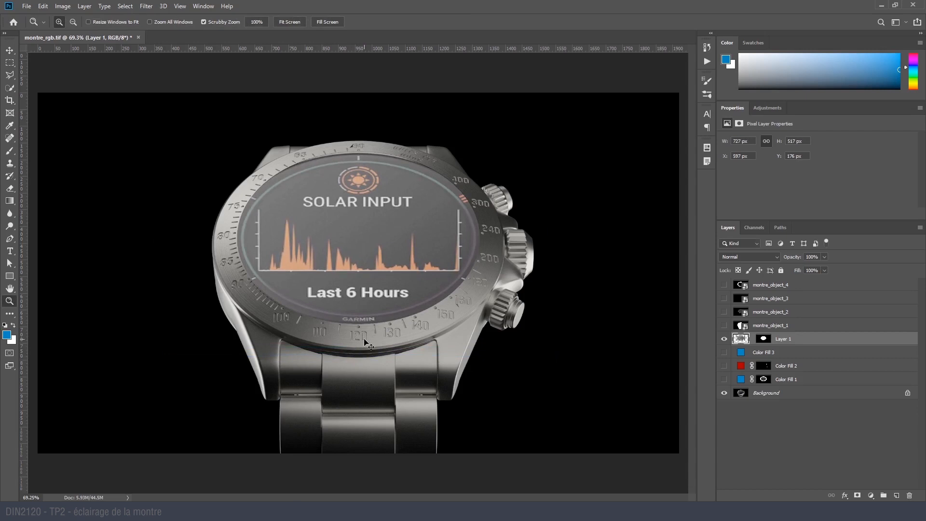
- Darken the watch face image with a Curves adjustment, mapping input 80 to output 37
{"action": "key", "text": "ctrl+m"}
{"action": "left_click_drag", "start_coordinate": [611, 242], "coordinate": [624, 250]}
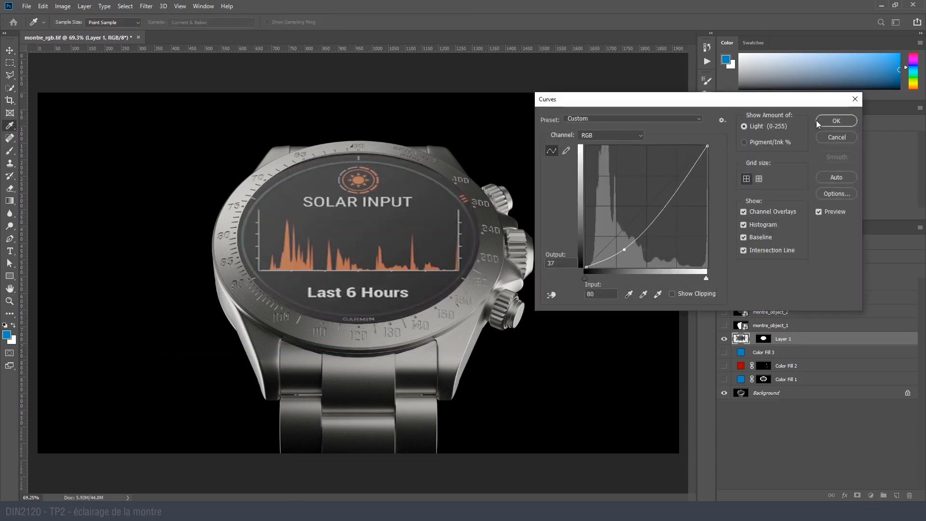
{"action": "key", "text": "Return"}
- Add a new layer clipped to the masked watch face layer and set the brush colour to white
{"action": "left_click", "coordinate": [897, 494]}
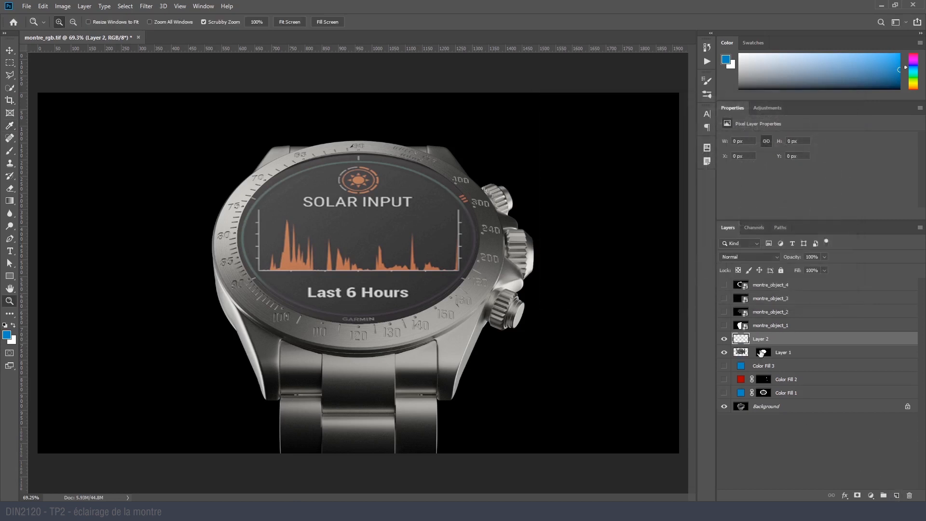
{"action": "key", "text": "alt"}
{"action": "left_click", "coordinate": [743, 343], "text": "alt"}
{"action": "key", "text": "b"}
{"action": "mouse_move", "coordinate": [309, 198]}
{"action": "right_mouse_down", "text": "alt"}
{"action": "mouse_move", "coordinate": [341, 204]}
{"action": "mouse_move", "coordinate": [370, 118]}
{"action": "mouse_move", "coordinate": [374, 209]}
{"action": "mouse_move", "coordinate": [390, 227]}
{"action": "right_mouse_up", "text": "alt"}
{"action": "key", "text": "d"}
{"action": "key", "text": "x"}
- Try to paint a straight white diagonal brush stroke across the upper-left part of the dial
{"action": "left_click", "coordinate": [389, 90]}
{"action": "left_click", "coordinate": [149, 356], "text": "shift"}
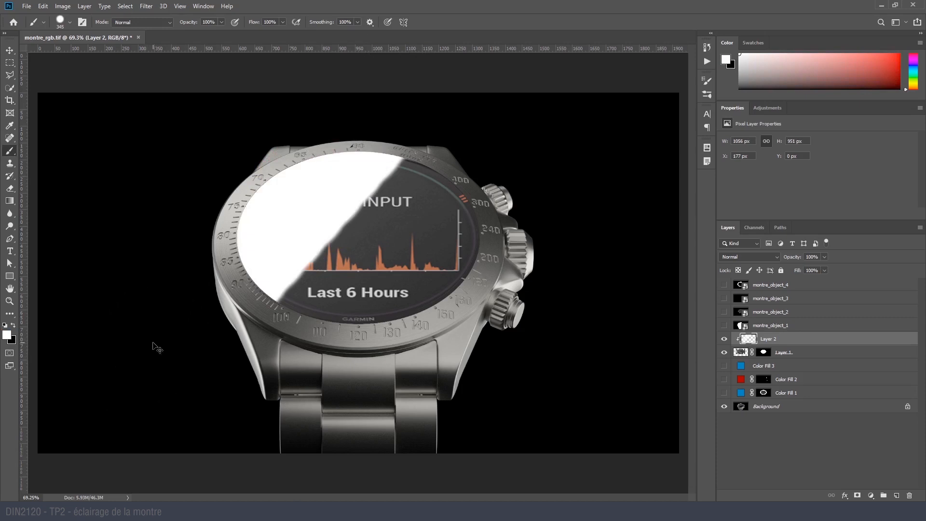
{"action": "key", "text": "ctrl+z"}
{"action": "right_click", "coordinate": [237, 244]}
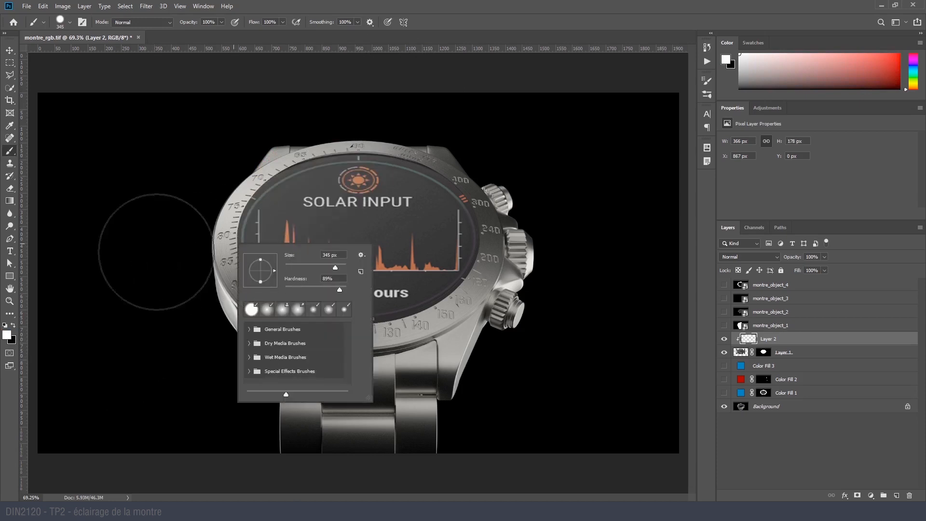
{"action": "key", "text": "Escape"}
- Outline the upper-left half of the dial with a polygonal selection cut diagonally and paint it white
{"action": "key", "text": "l"}
{"action": "left_click", "coordinate": [477, 133]}
{"action": "left_click", "coordinate": [216, 358]}
{"action": "left_click", "coordinate": [154, 204]}
{"action": "double_click", "coordinate": [247, 103]}
{"action": "key", "text": "b"}
{"action": "mouse_move", "coordinate": [256, 219]}
{"action": "left_mouse_down"}
{"action": "mouse_move", "coordinate": [438, 114]}
{"action": "mouse_move", "coordinate": [351, 207]}
{"action": "mouse_move", "coordinate": [198, 326]}
{"action": "left_mouse_up"}
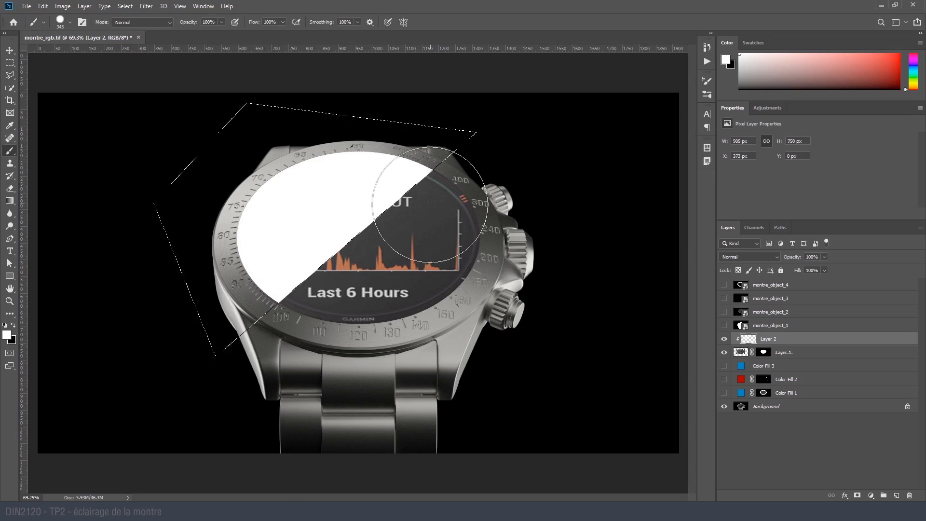
- Deselect and lower the white reflection layer's opacity to 2%
{"action": "key", "text": "ctrl+d"}
{"action": "key", "text": "ctrl+f"}
{"action": "left_click", "coordinate": [824, 257]}
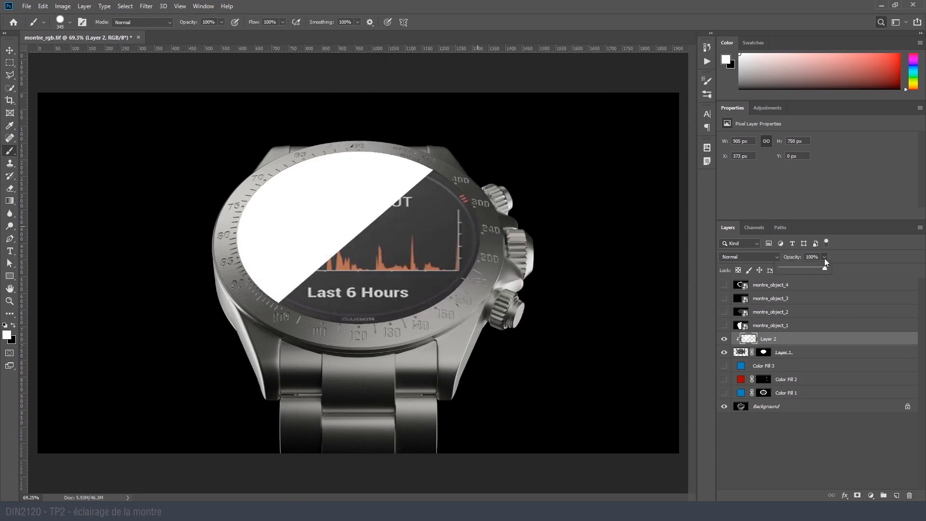
{"action": "left_click_drag", "start_coordinate": [787, 270], "coordinate": [782, 270]}
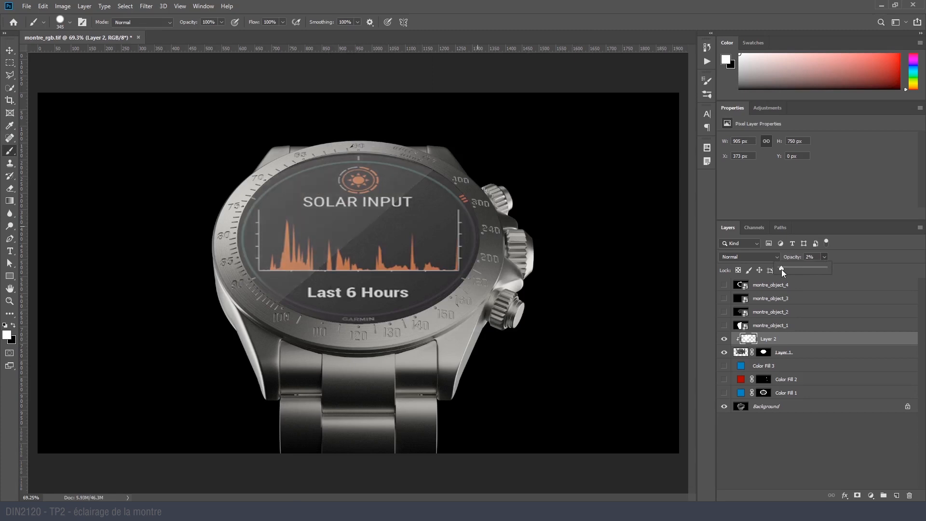
- Duplicate the reflection layer, clip the copy to the watch face and shift it about 8 px left and 6 px up
{"action": "key", "text": "ctrl+j"}
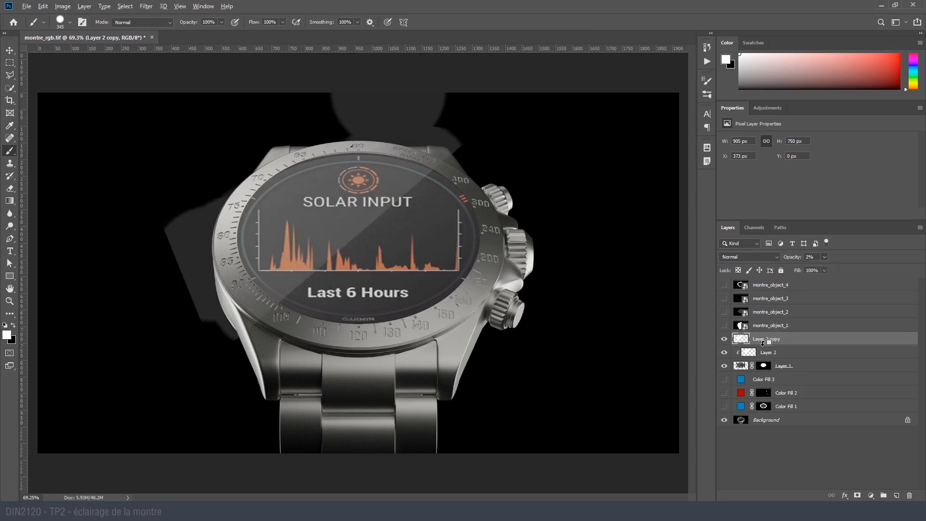
{"action": "left_click", "coordinate": [762, 343], "text": "alt"}
{"action": "key", "text": "v"}
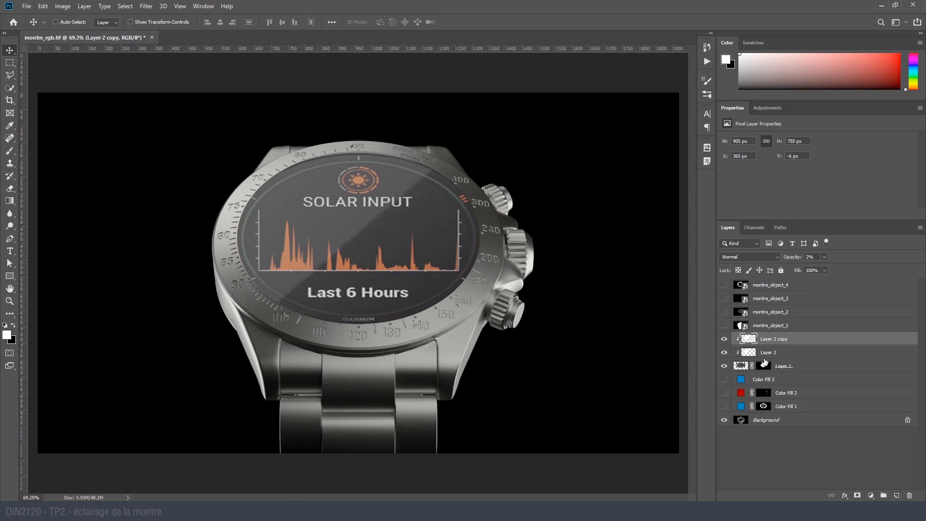
- Toggle the visibility of the watch face and the two reflection layers to compare their effect on the dial
{"action": "left_click", "coordinate": [725, 365]}
{"action": "left_click", "coordinate": [724, 365]}
{"action": "left_click", "coordinate": [724, 354]}
{"action": "left_click", "coordinate": [725, 340]}
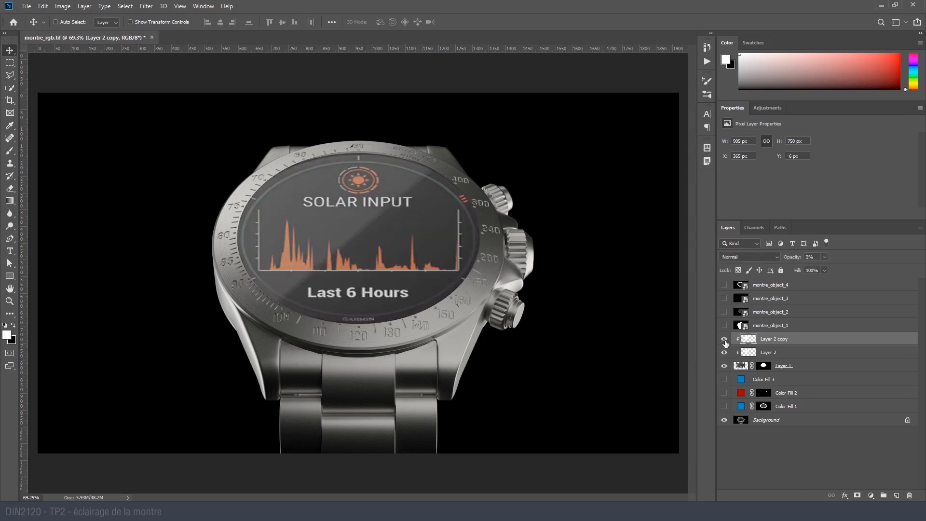